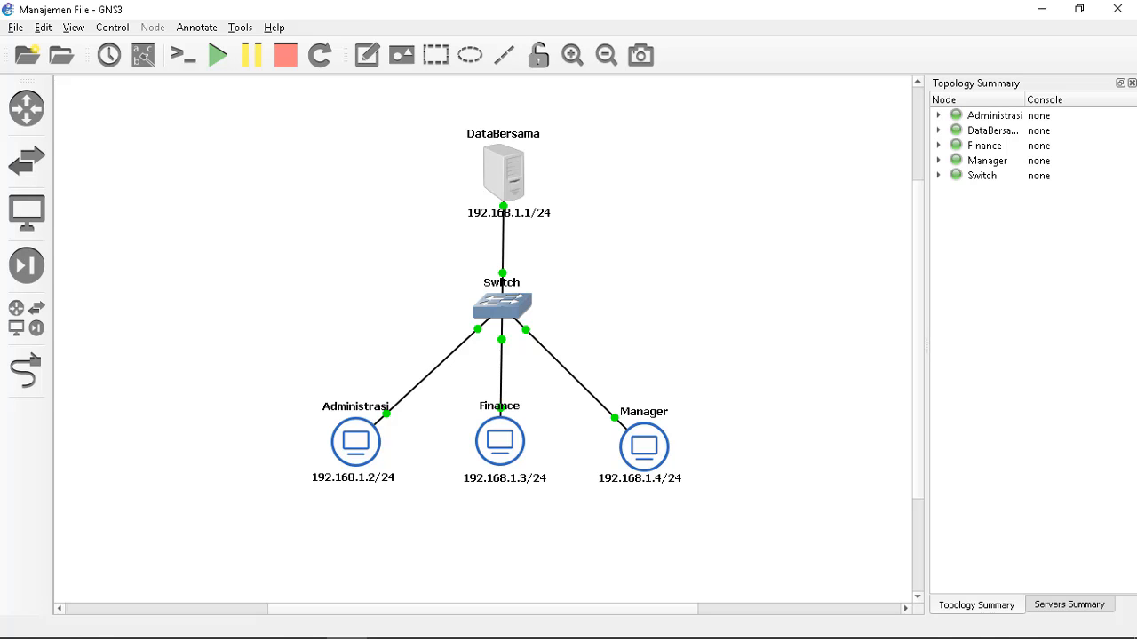
Switch from the GNS3 topology to the Manajemen File.pdf assignment in the browser
click(340, 626)
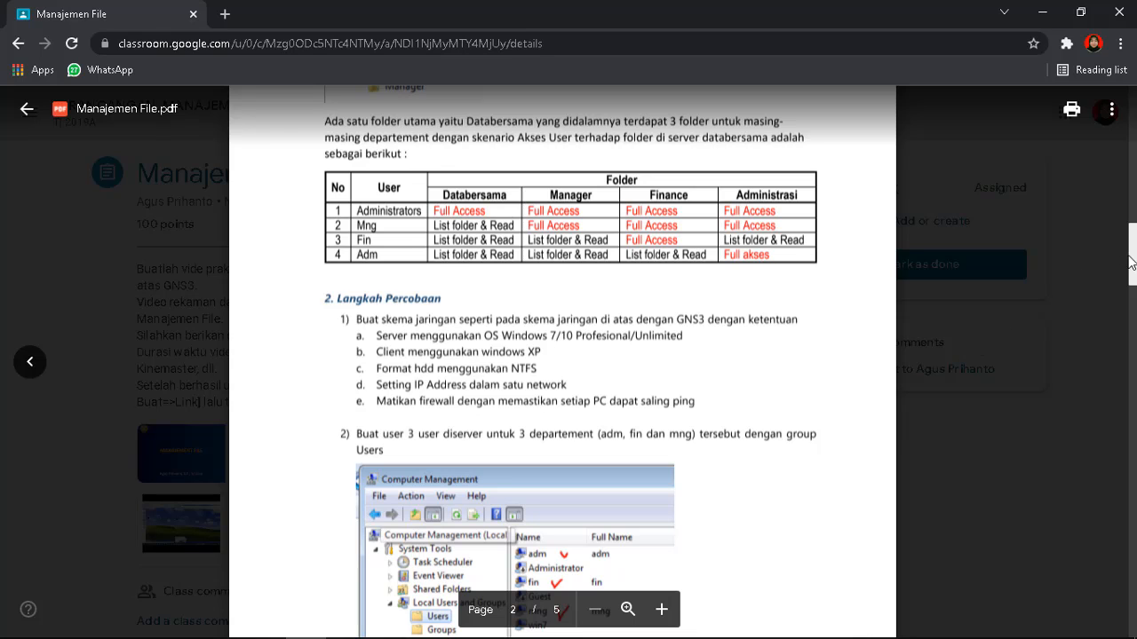
Scroll the PDF to step 2 on creating users adm, fin and mng
drag(1133, 257, 1134, 293)
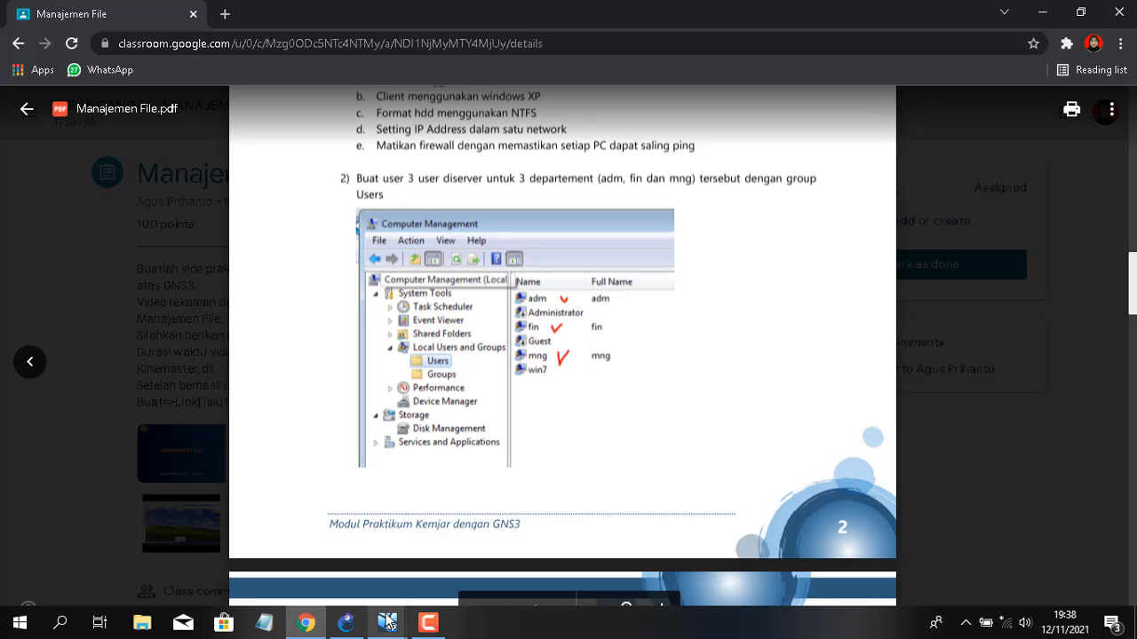
mouse_move(387, 623)
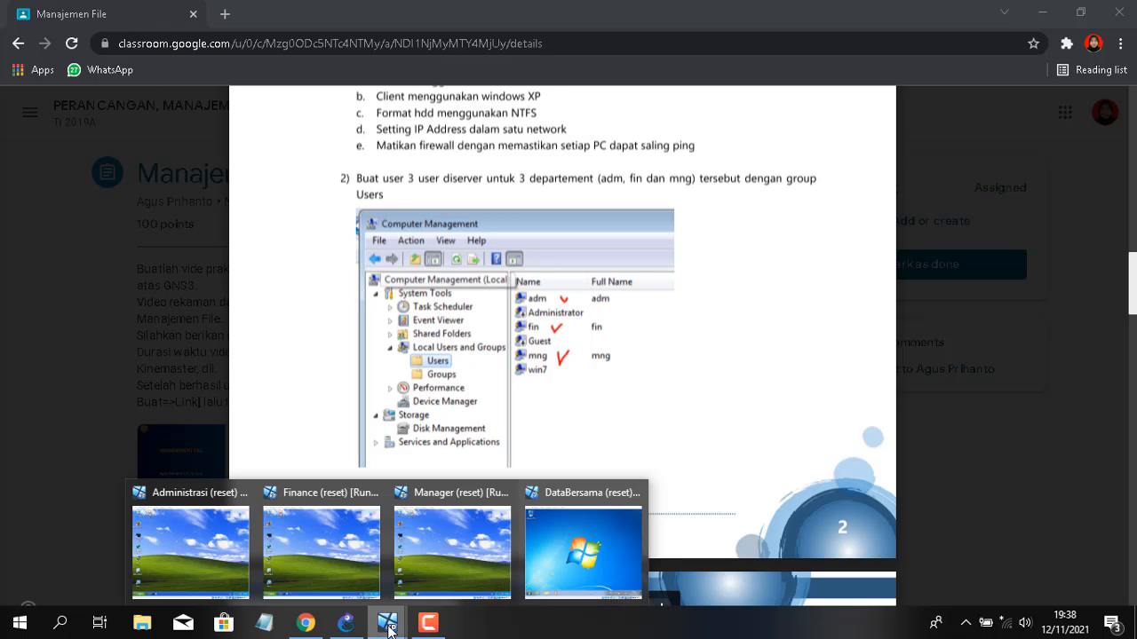
On the DataBersama VM, open Computer Management's Local Users and Groups > Users list
click(568, 551)
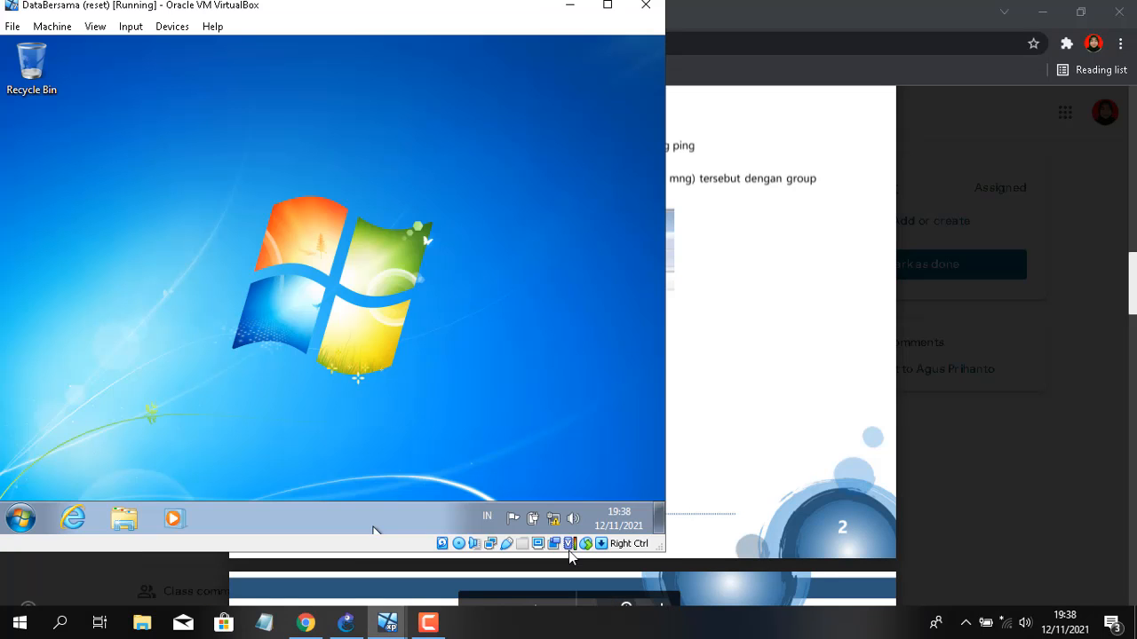
click(4, 524)
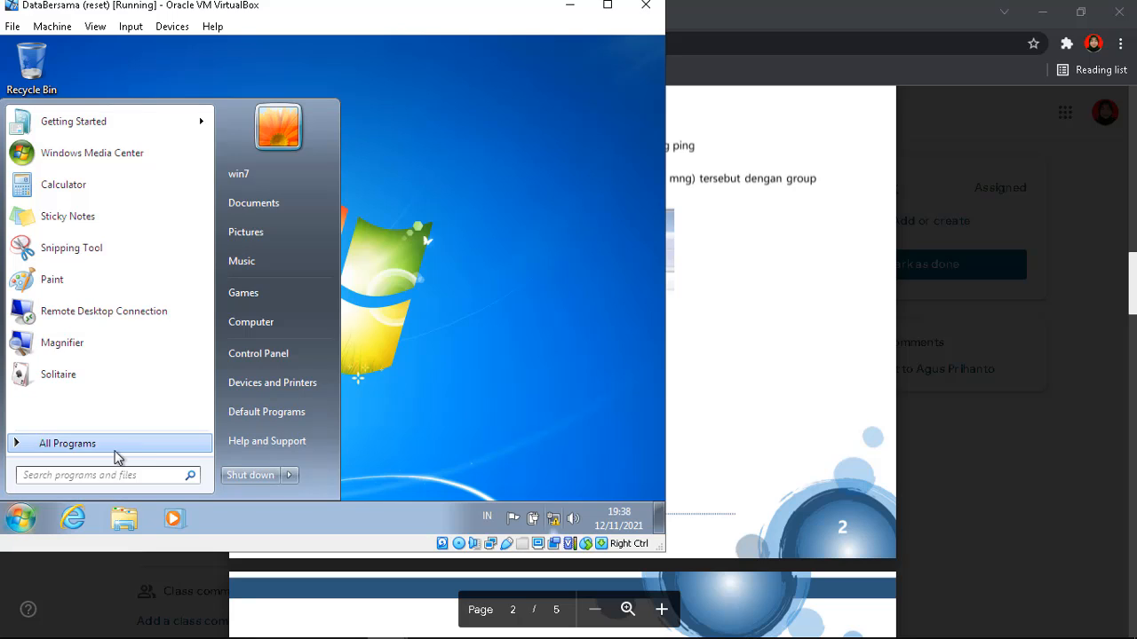
text(comp)
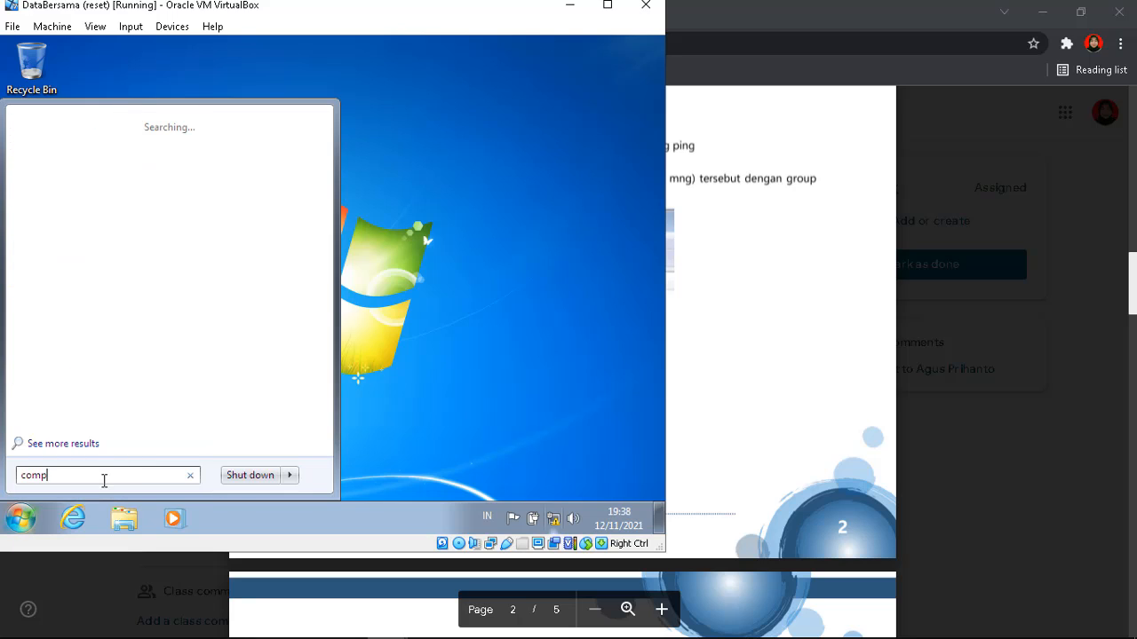
text(uter)
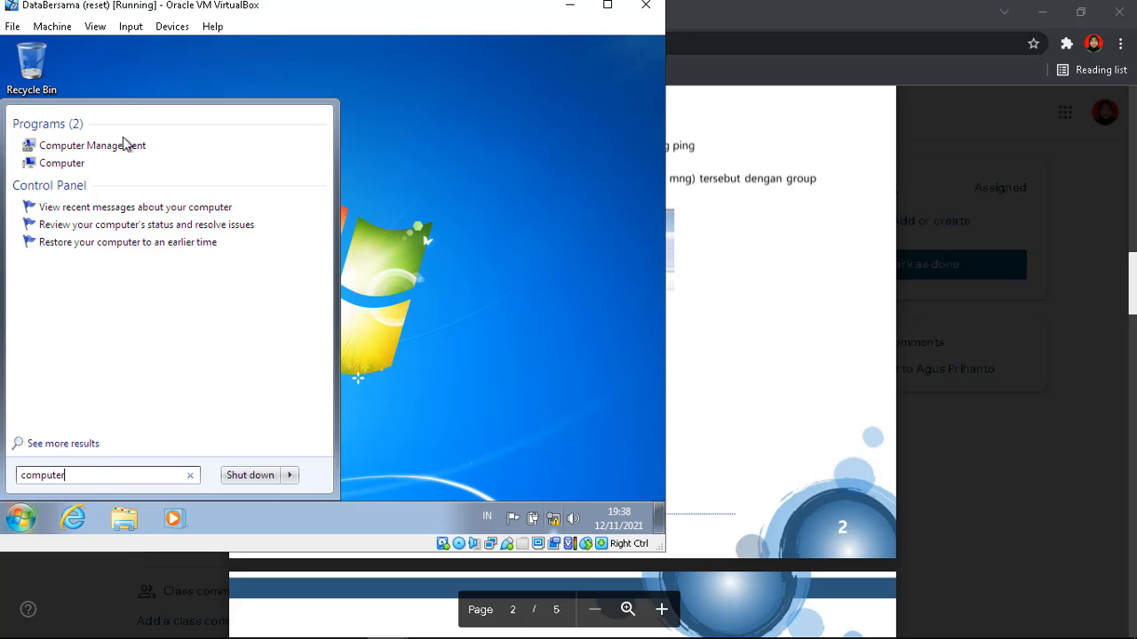
click(101, 149)
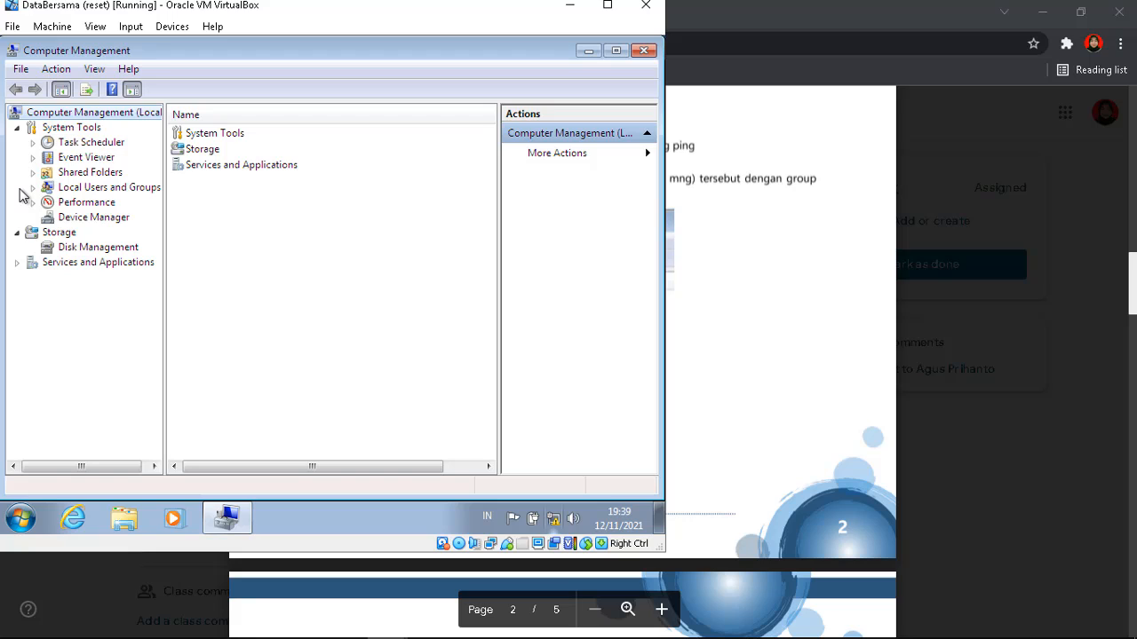
click(32, 188)
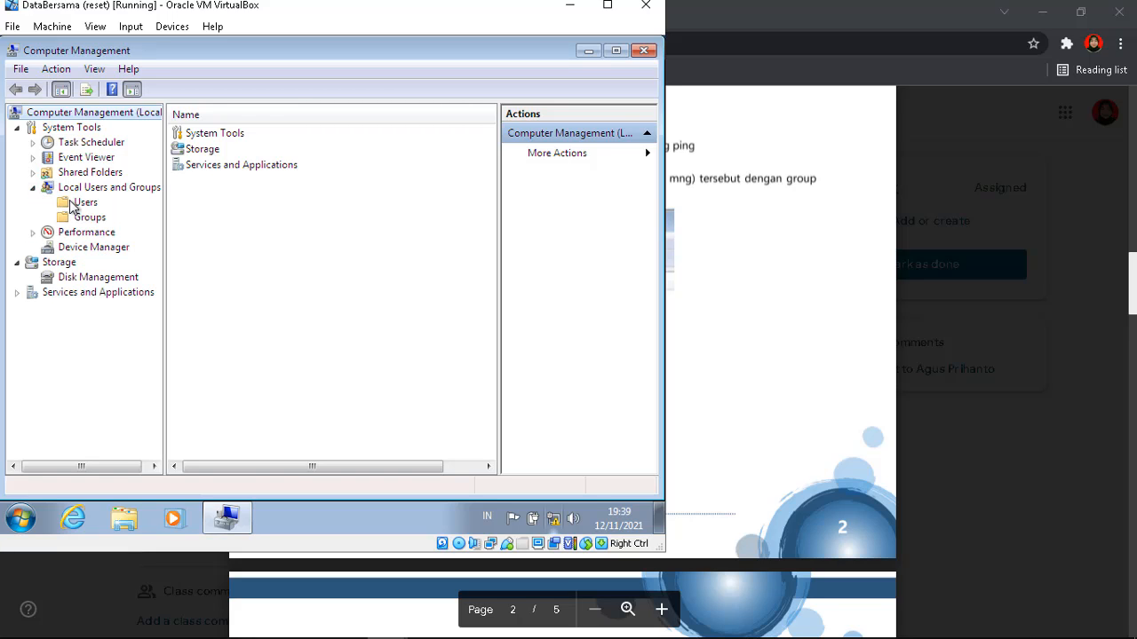
click(76, 204)
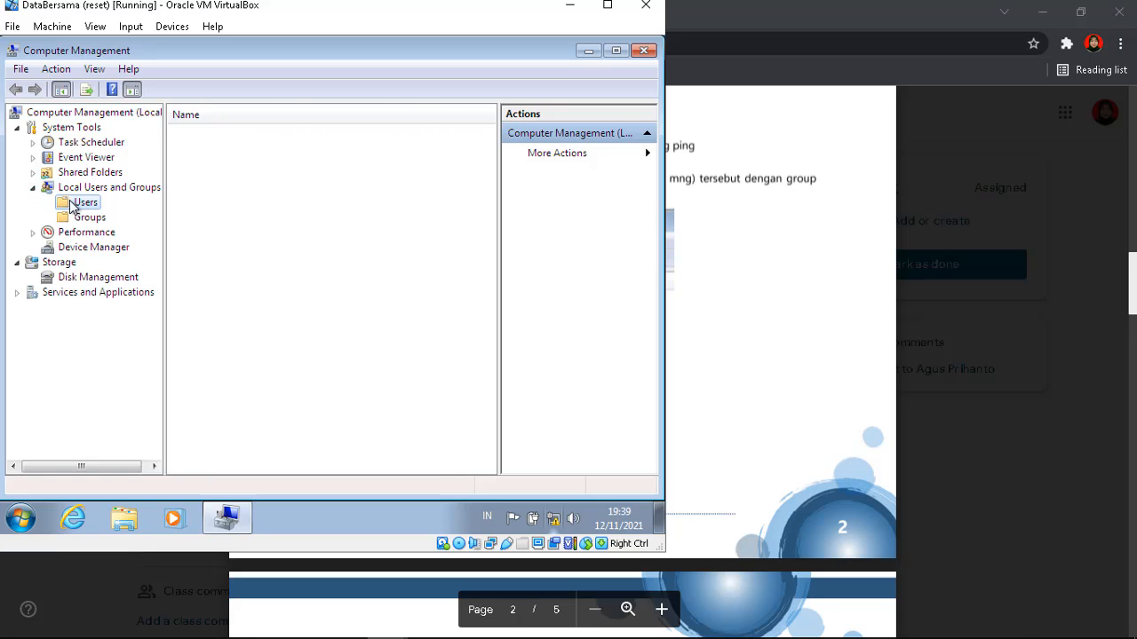
right_click(229, 202)
Create local user adm with the account password set to never expire and no forced change
click(262, 220)
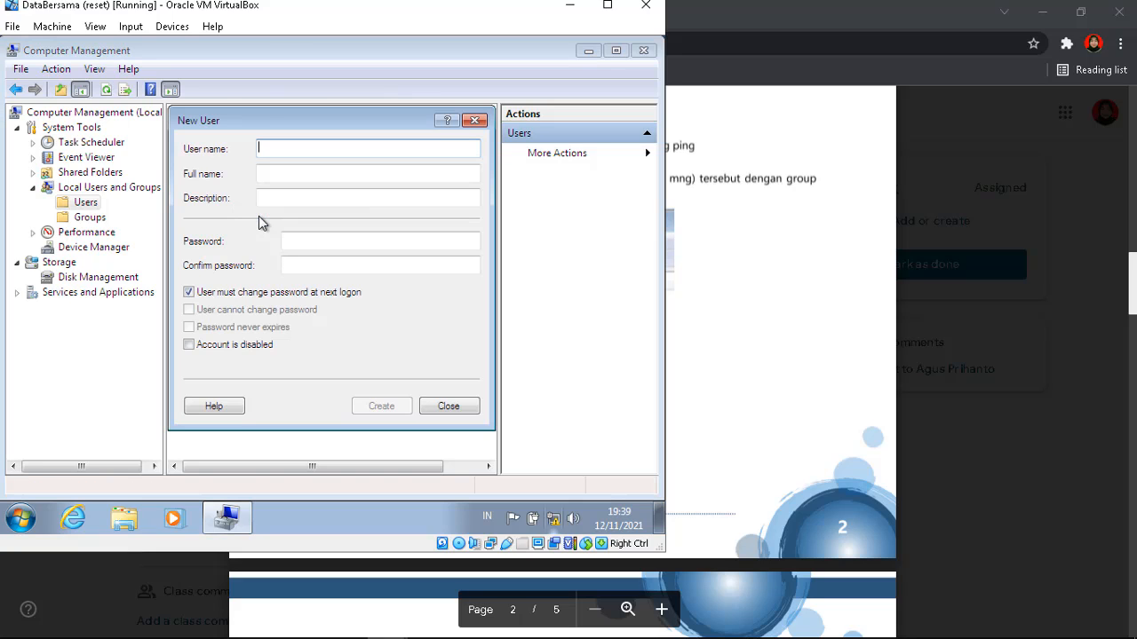
text(adm)
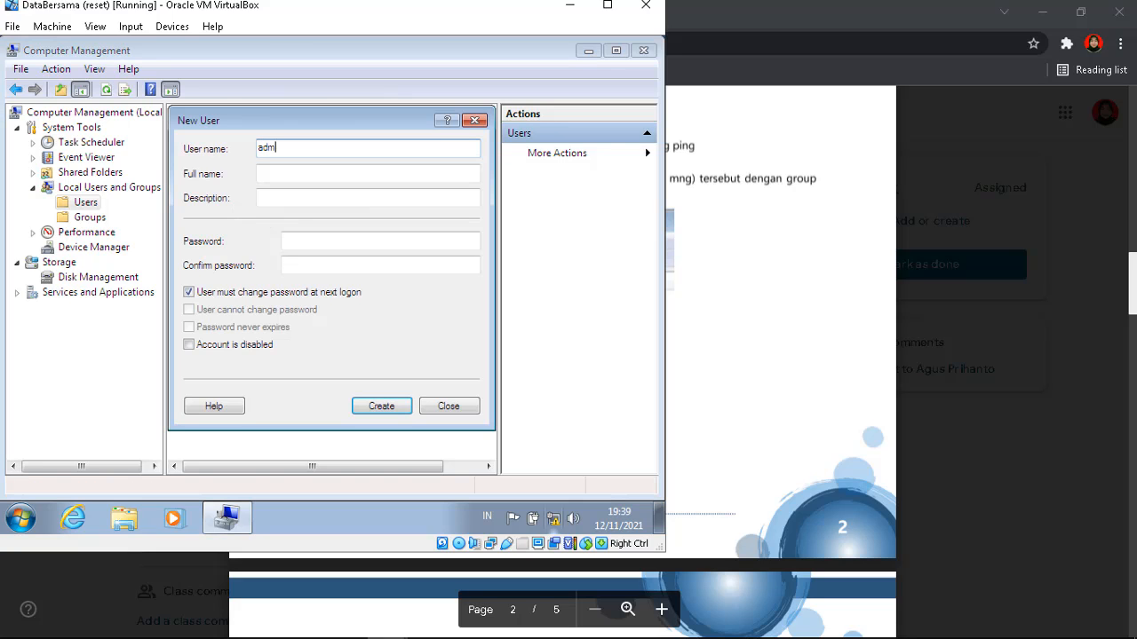
click(346, 242)
text(1)
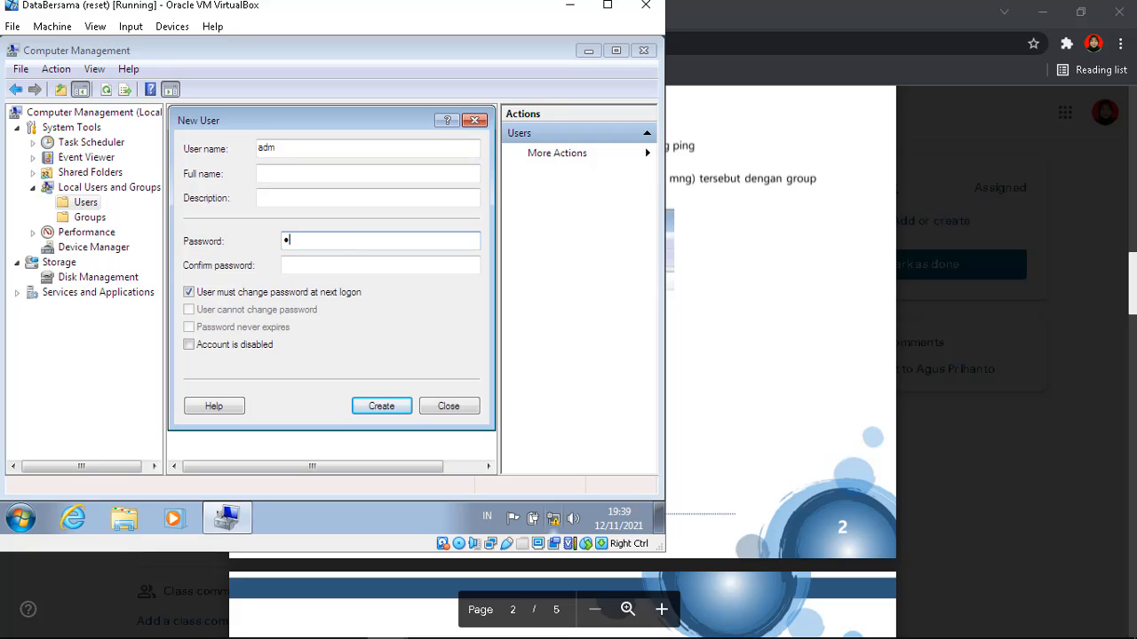
text(23)
click(344, 263)
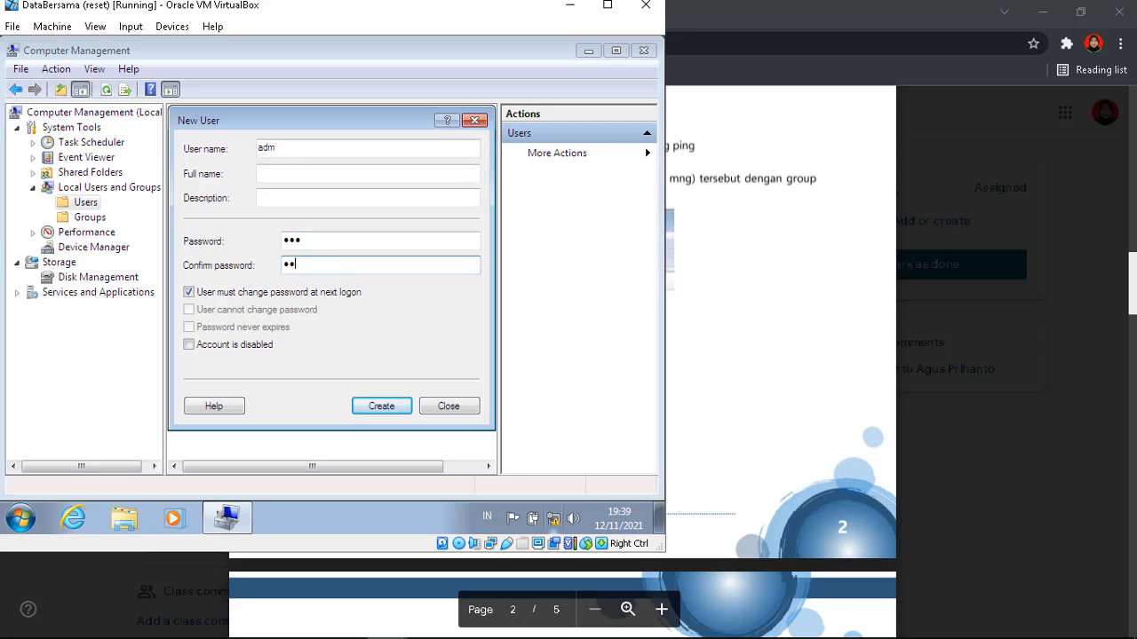
click(189, 292)
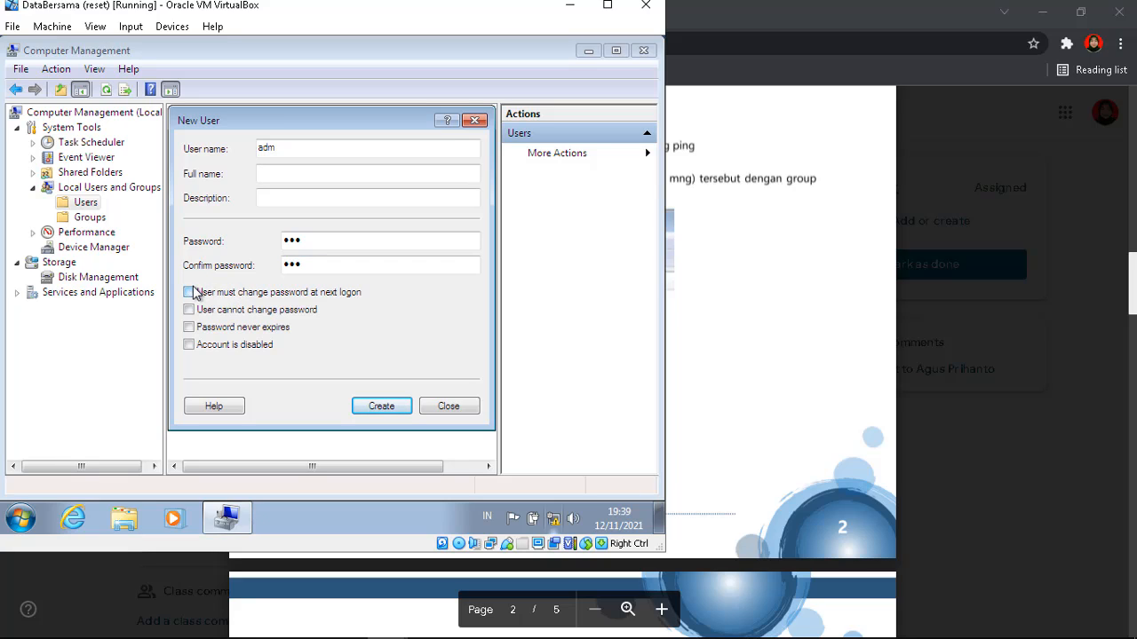
click(189, 327)
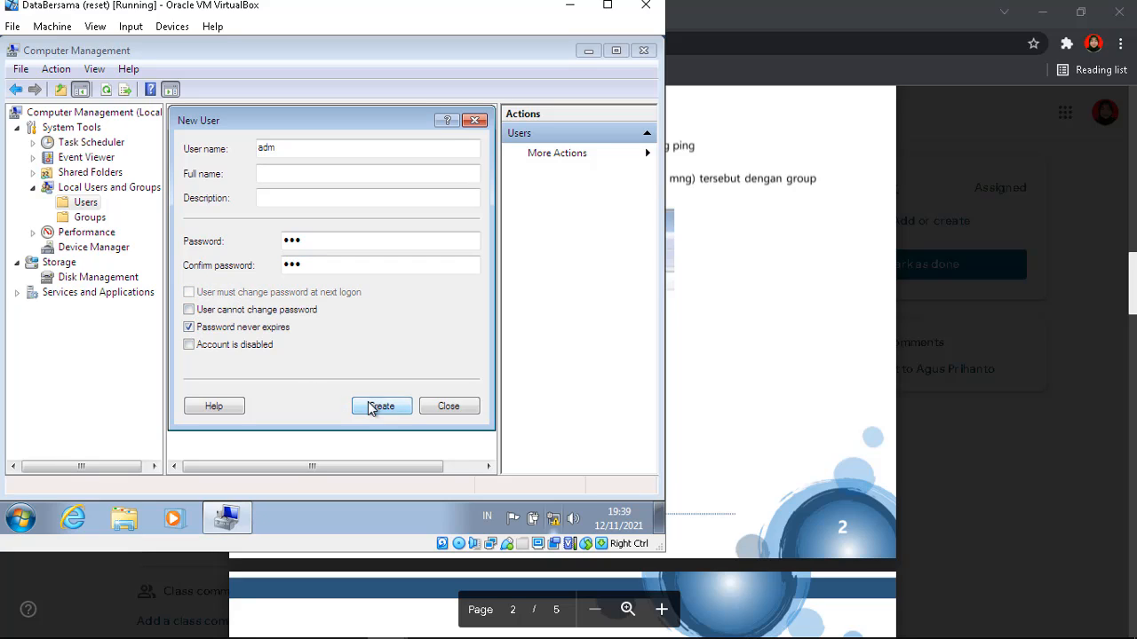
click(374, 406)
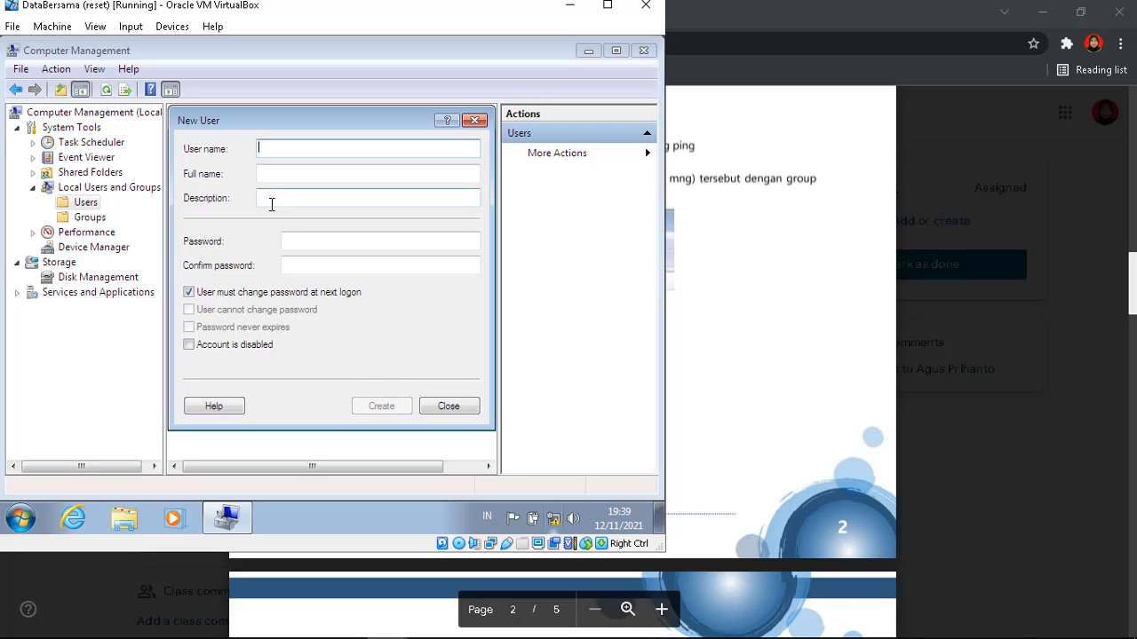
Create local user fin with the account password set to never expire and no forced change
text(fin)
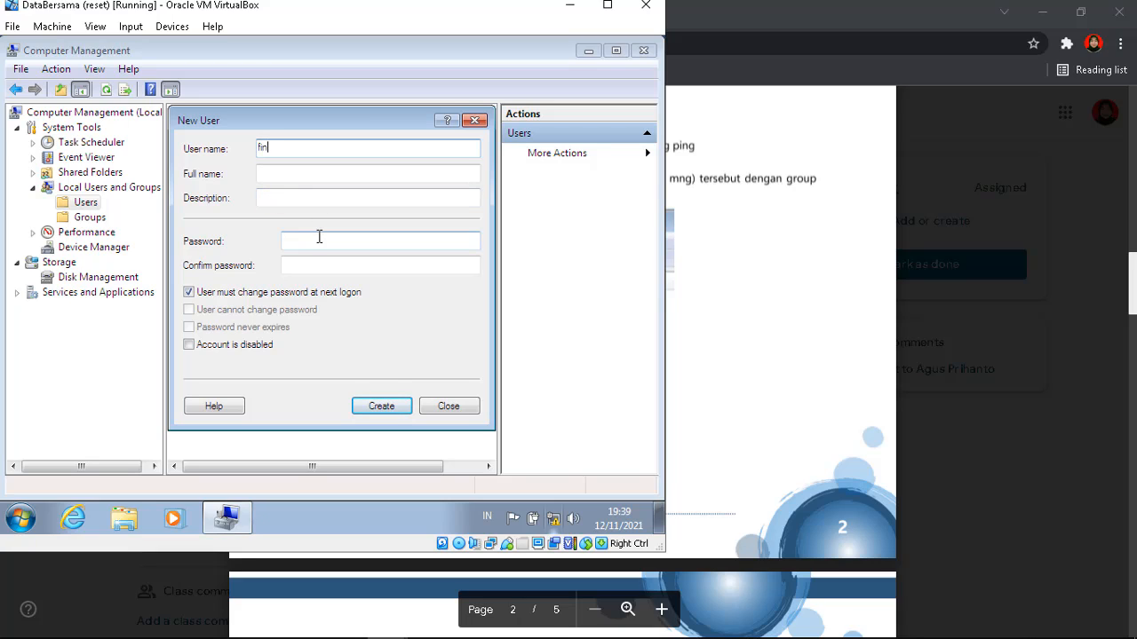
click(318, 241)
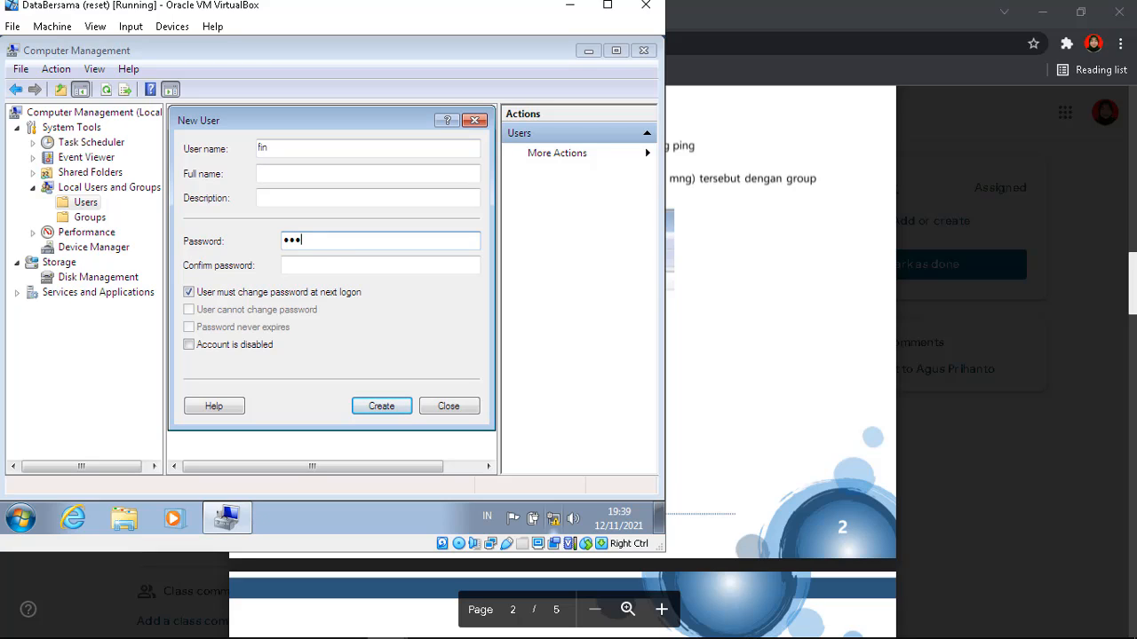
text(123)
click(324, 263)
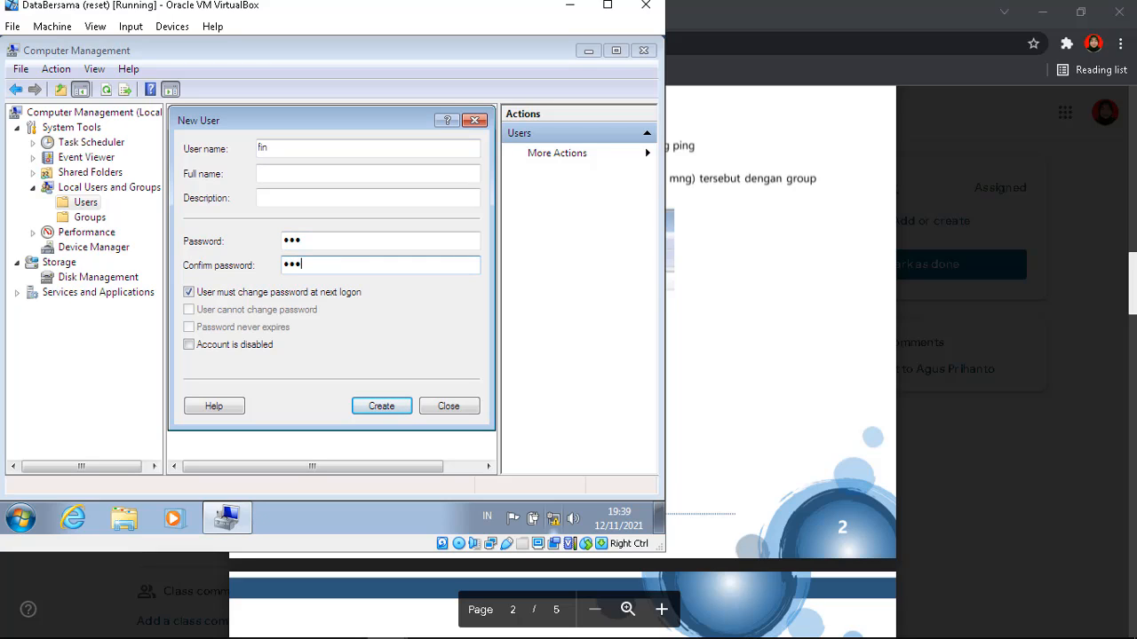
text(123)
click(188, 292)
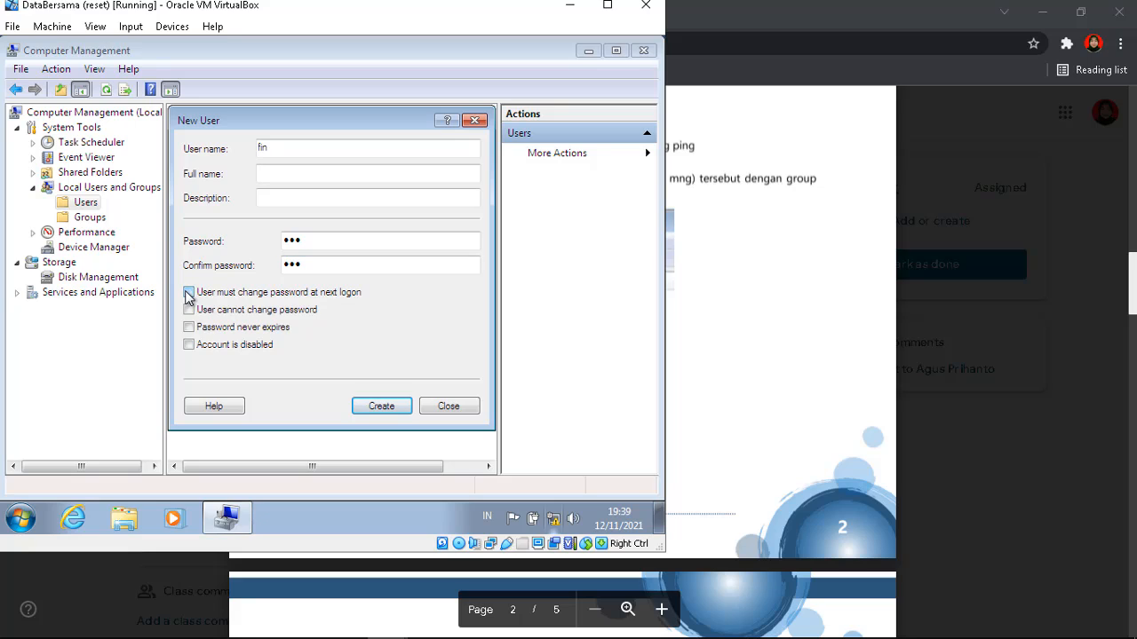
click(188, 327)
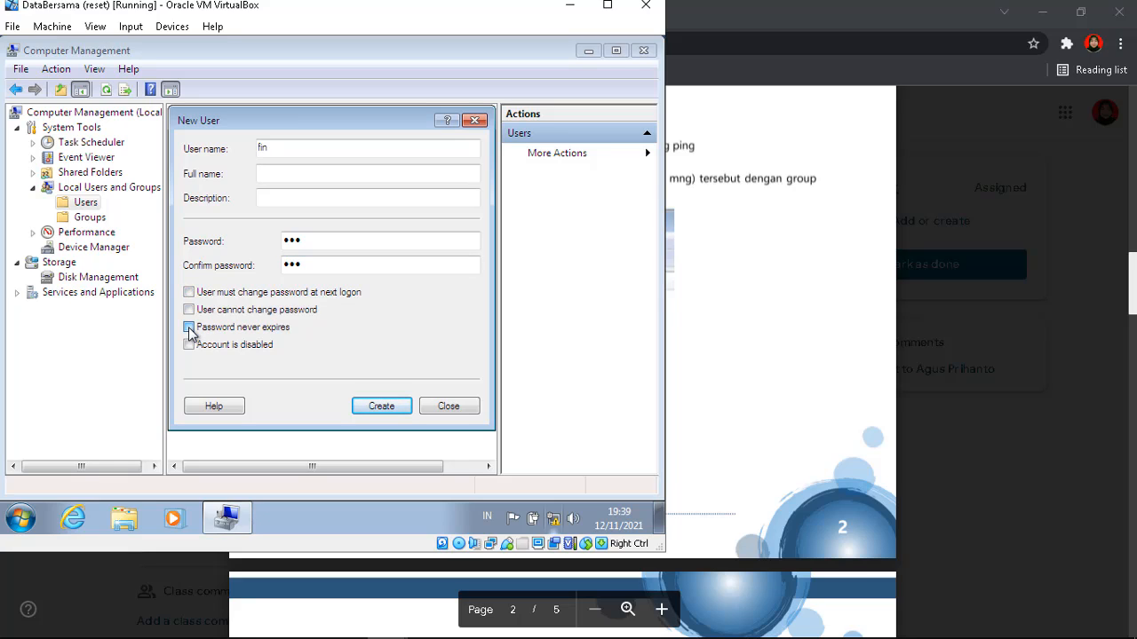
click(375, 405)
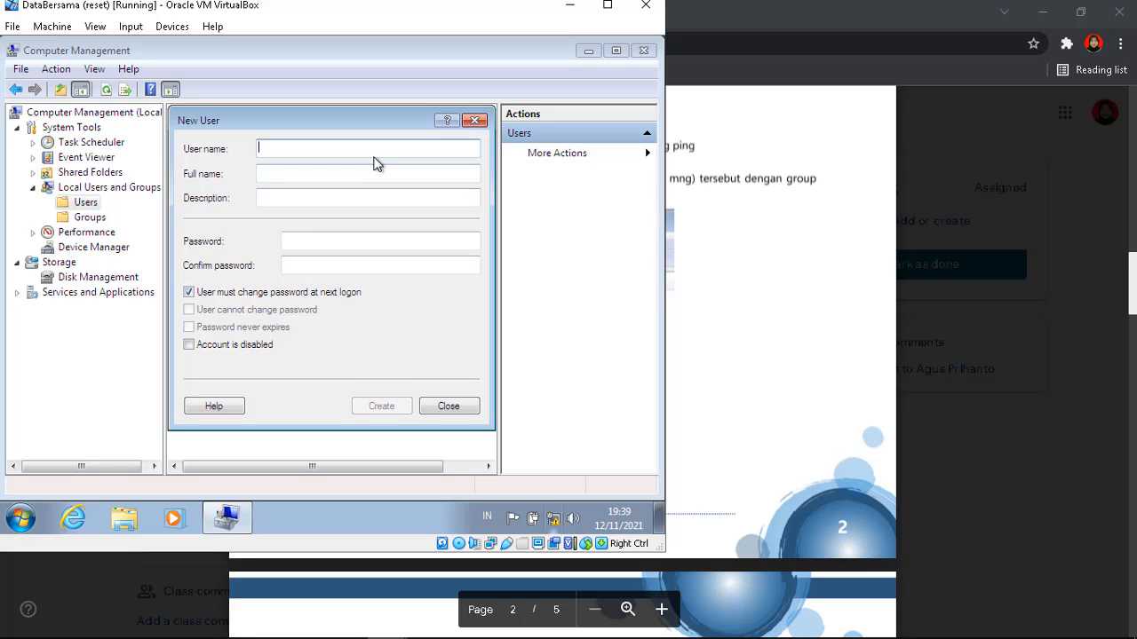
Create user mng with a never-expiring password, then close the dialog and Computer Management
text(mng)
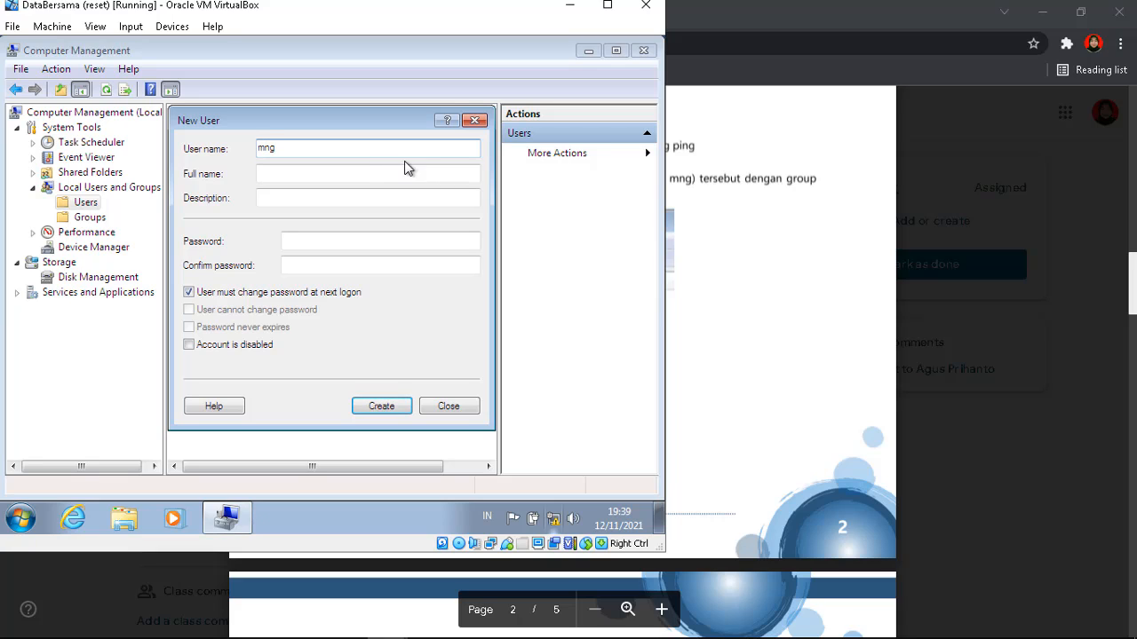
click(363, 242)
click(363, 243)
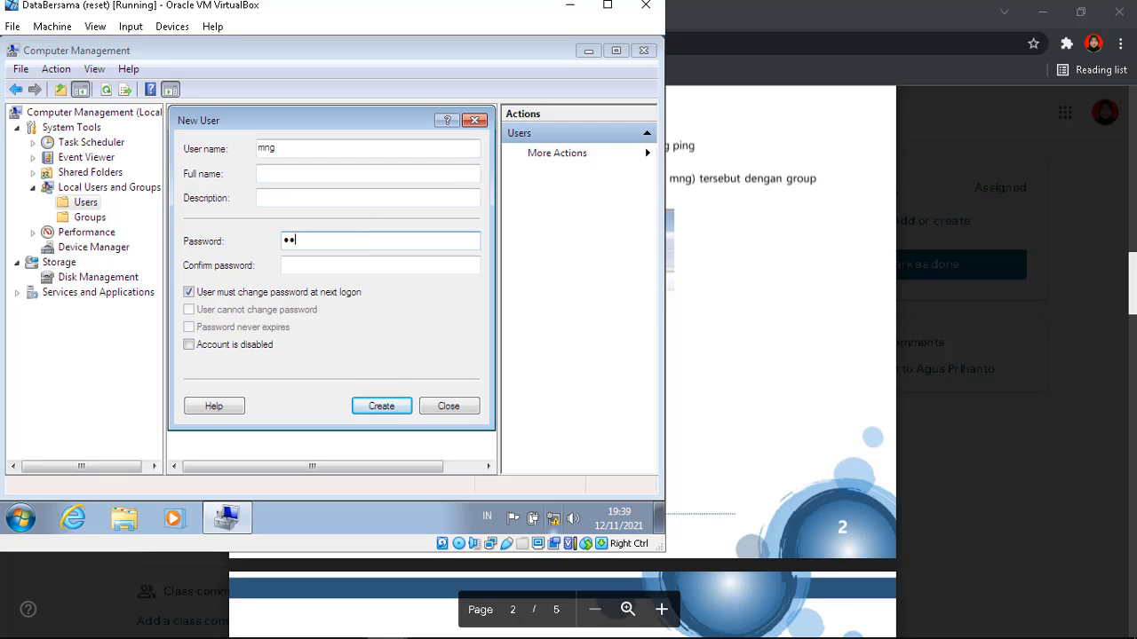
click(368, 263)
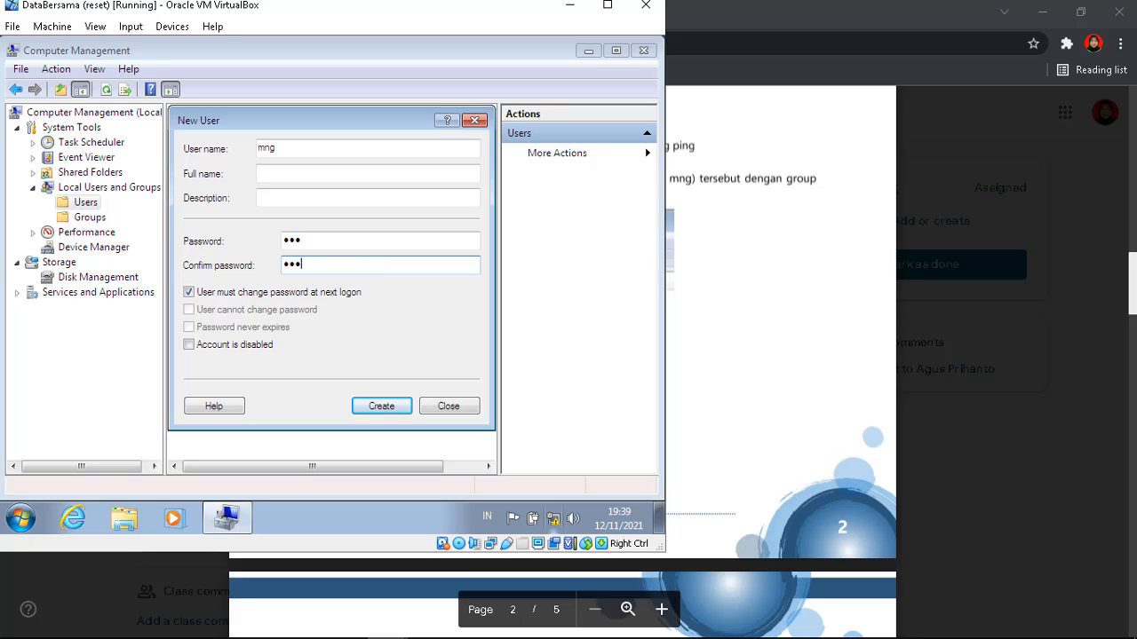
click(188, 292)
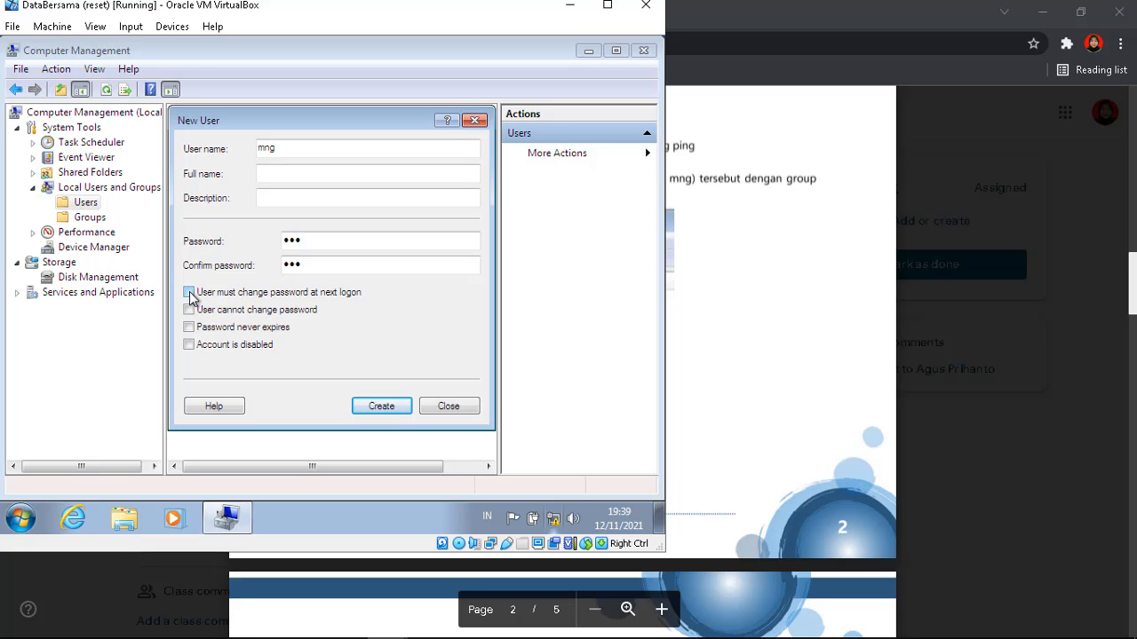
click(189, 328)
click(373, 412)
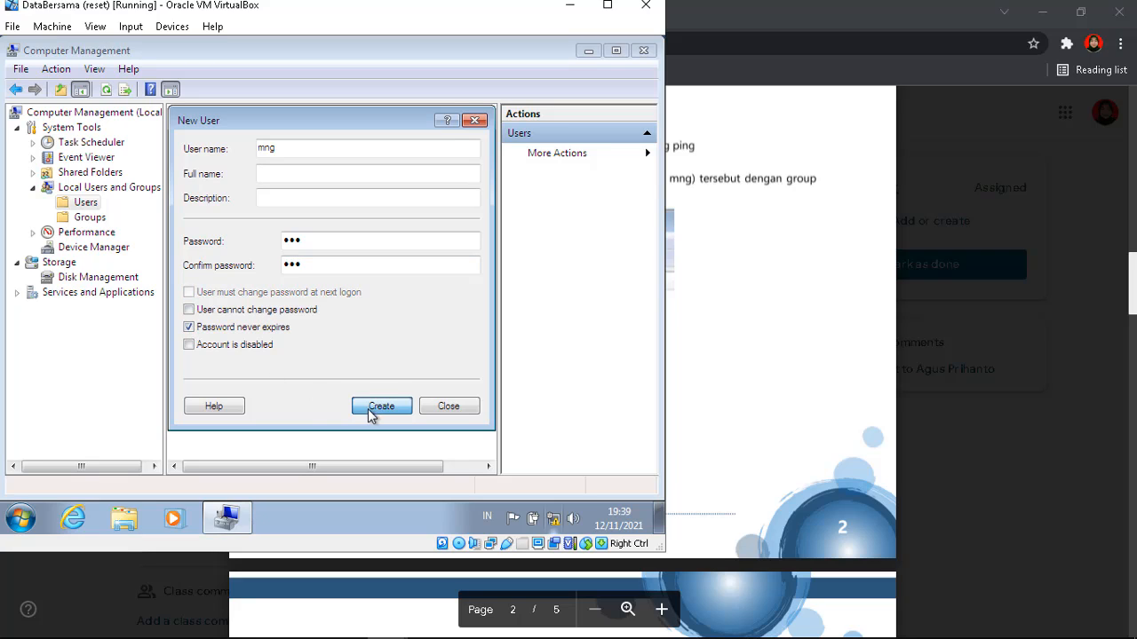
click(432, 409)
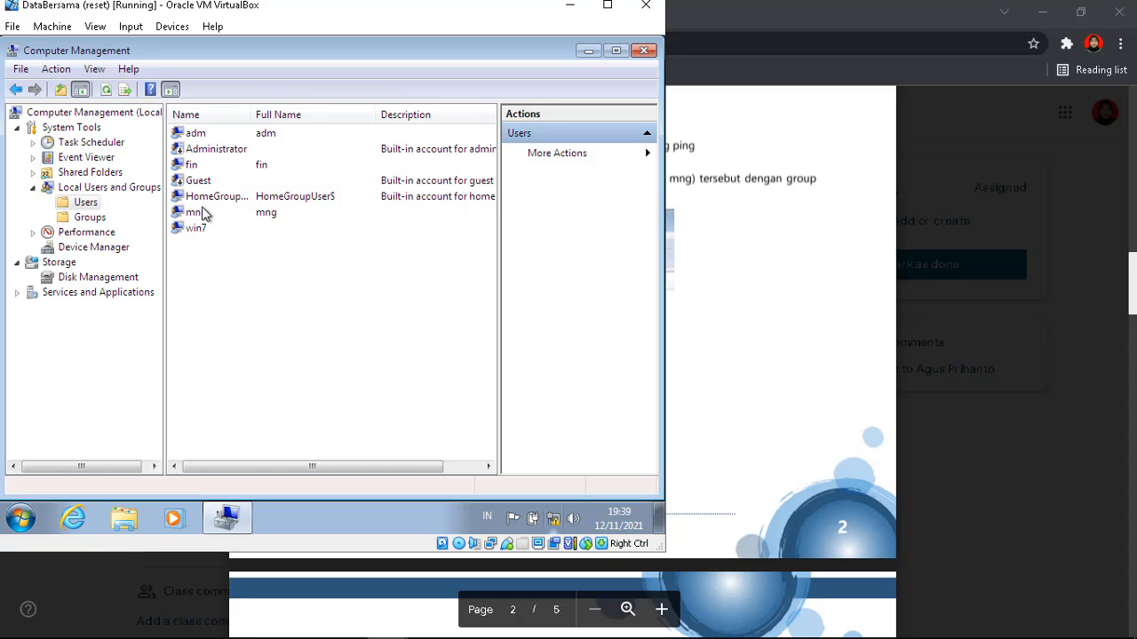
click(646, 50)
Read the PDF's page 3 per-department user task, then switch to the Administrasi VM
click(717, 239)
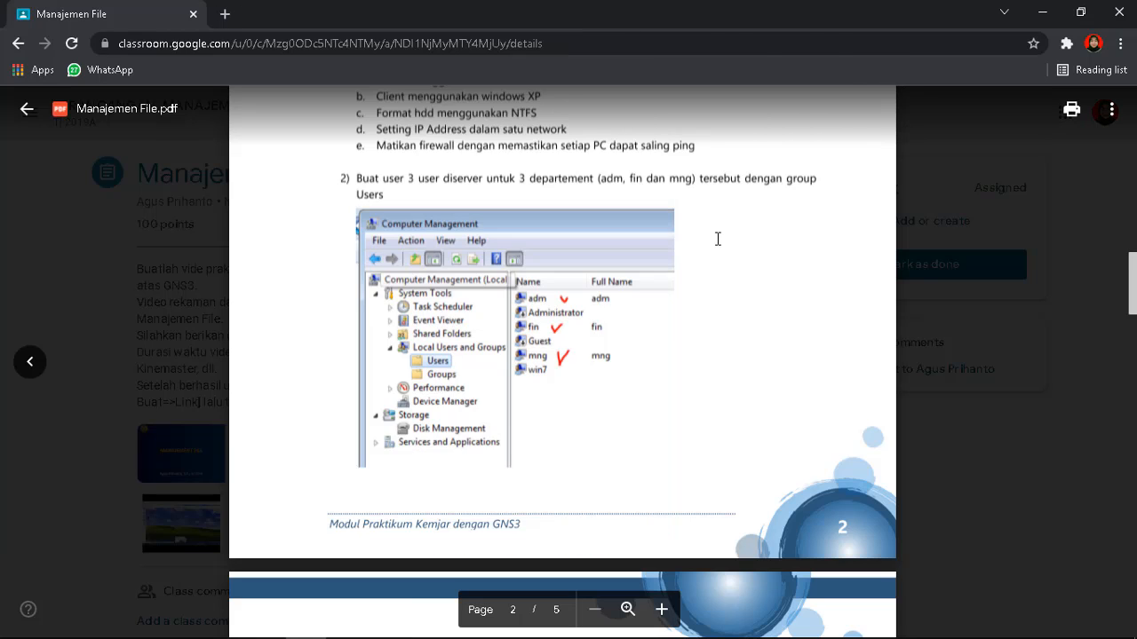
scroll(717, 239, down, 5)
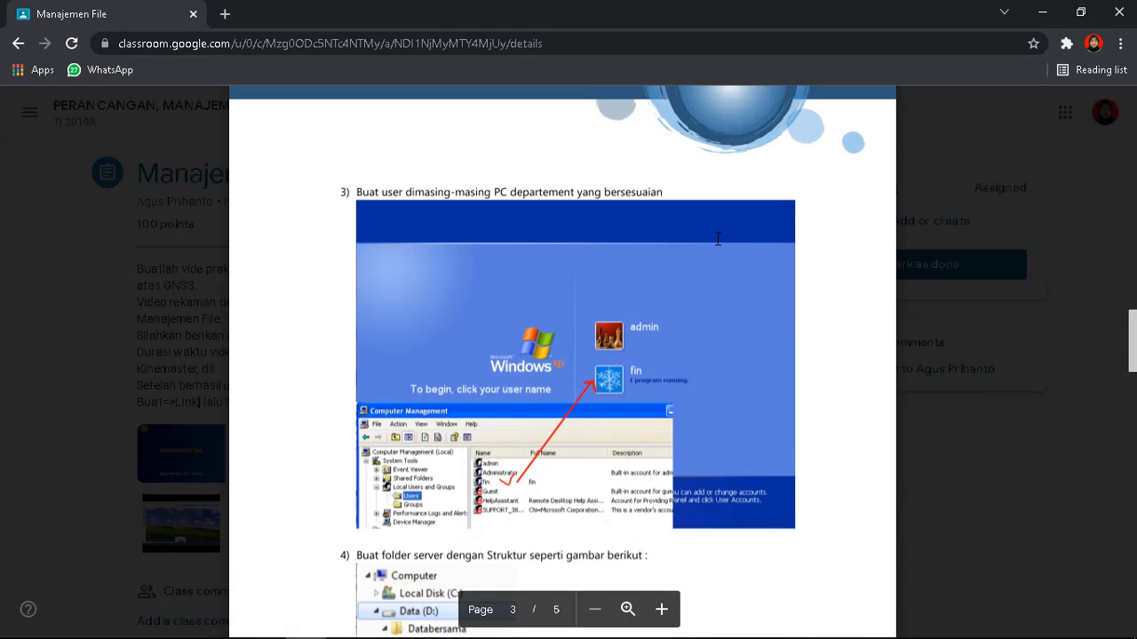
scroll(717, 239, down, 1)
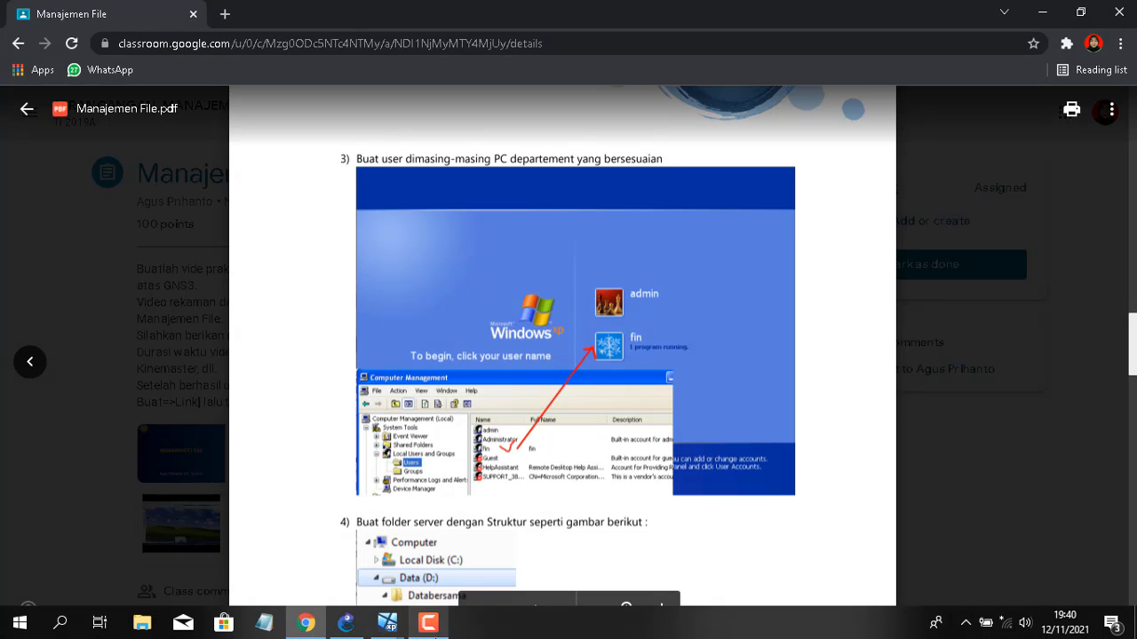
mouse_move(388, 629)
click(199, 541)
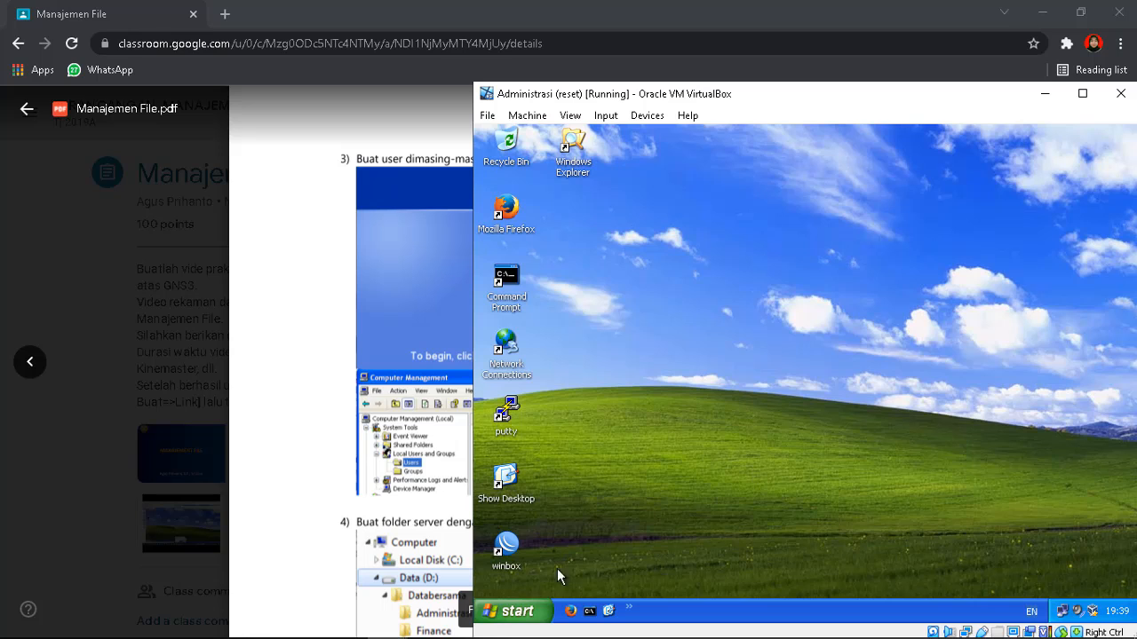
On the Administrasi XP guest, open Computer Management's Users list and start a new user
click(515, 611)
click(698, 408)
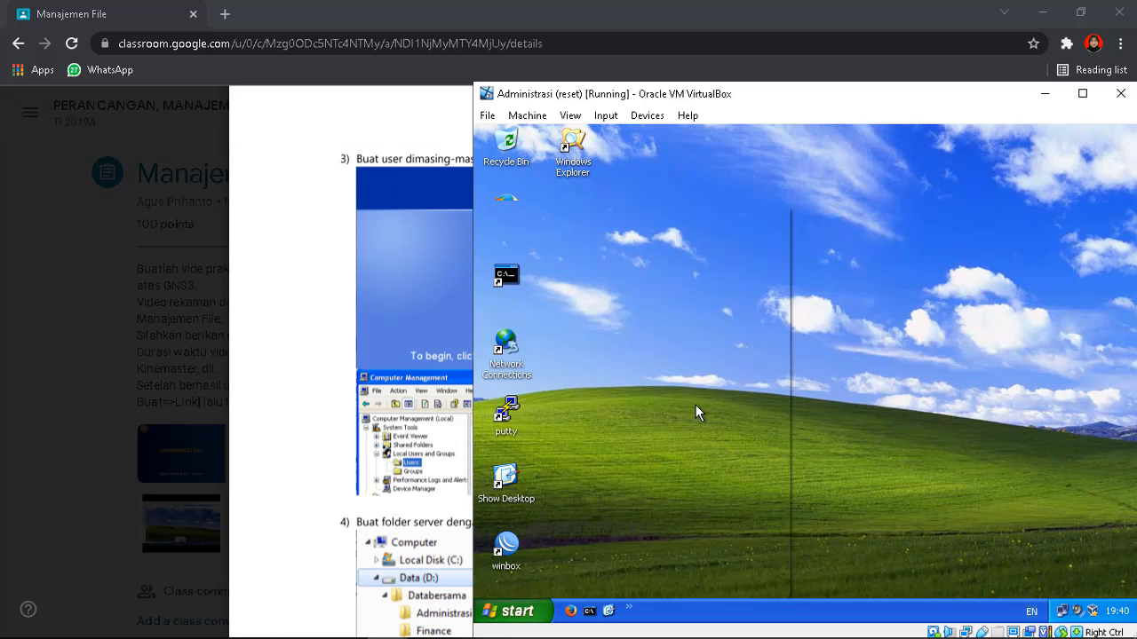
double_click(868, 241)
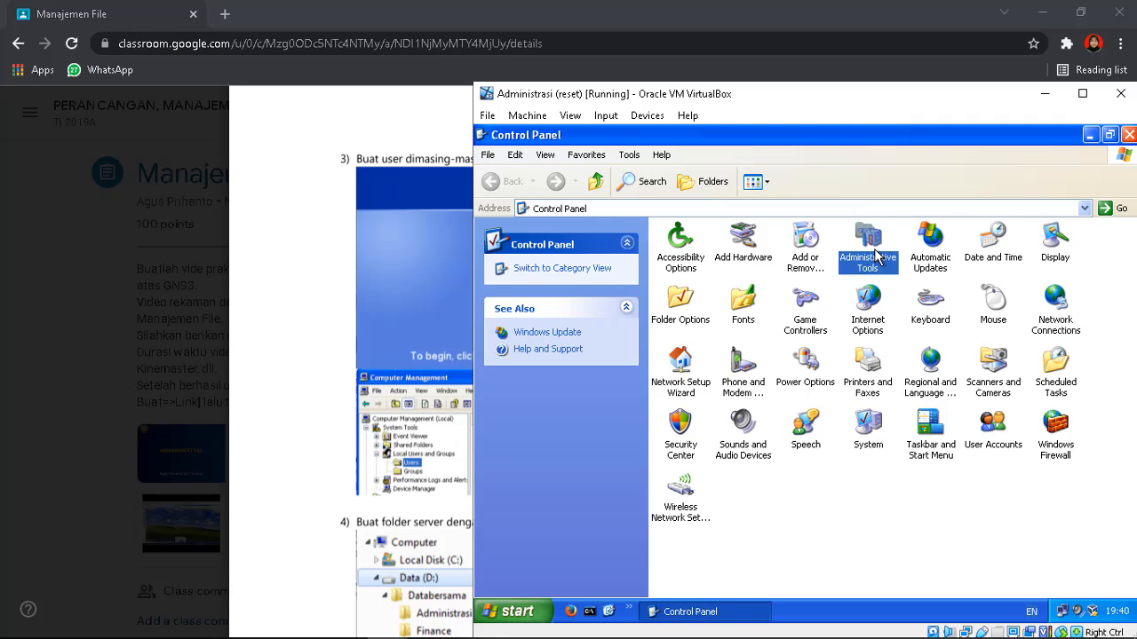
click(866, 253)
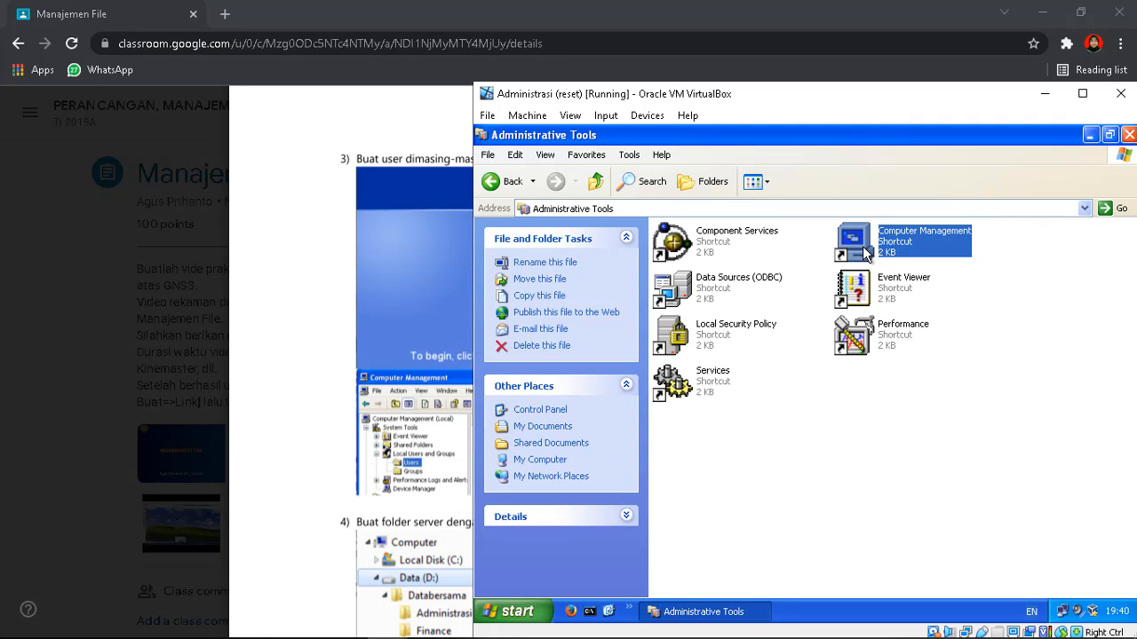
double_click(862, 246)
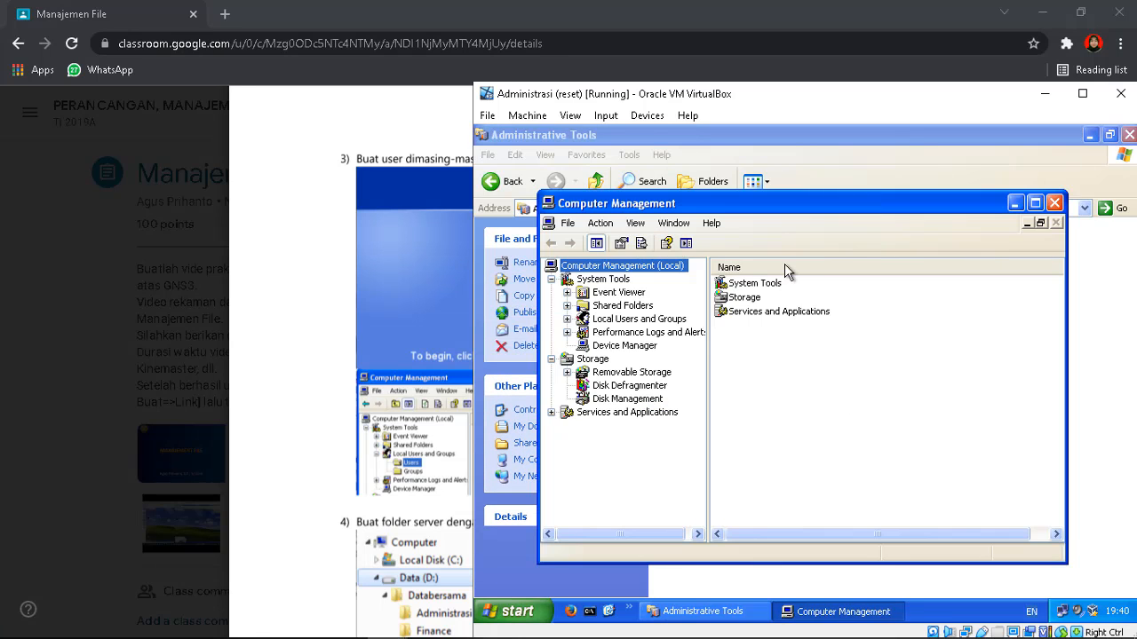
click(567, 319)
click(619, 332)
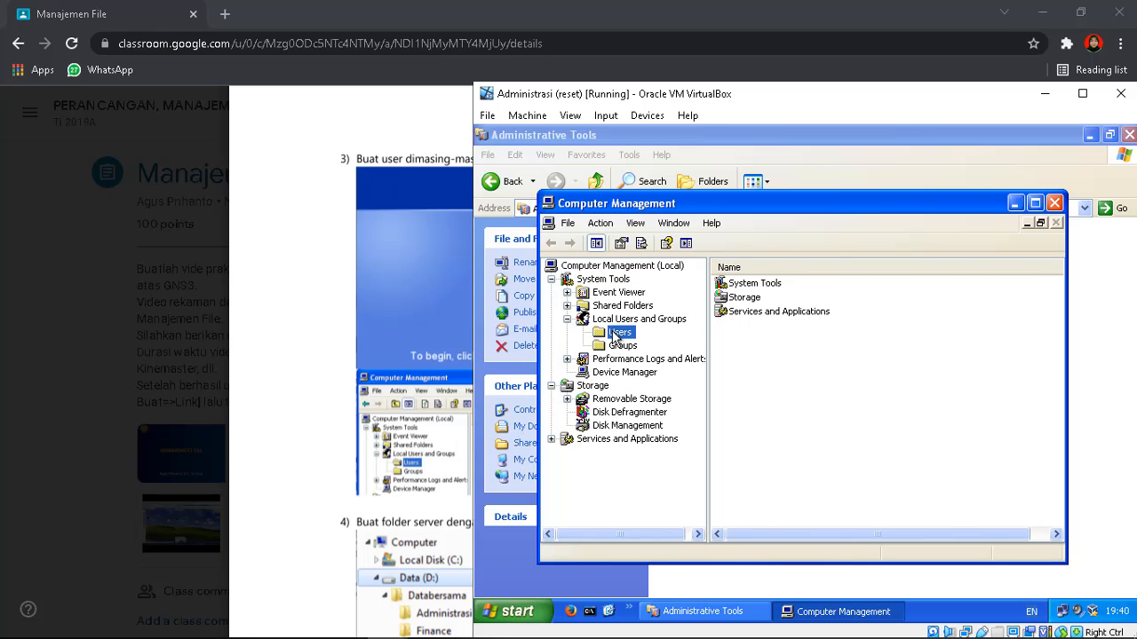
right_click(819, 372)
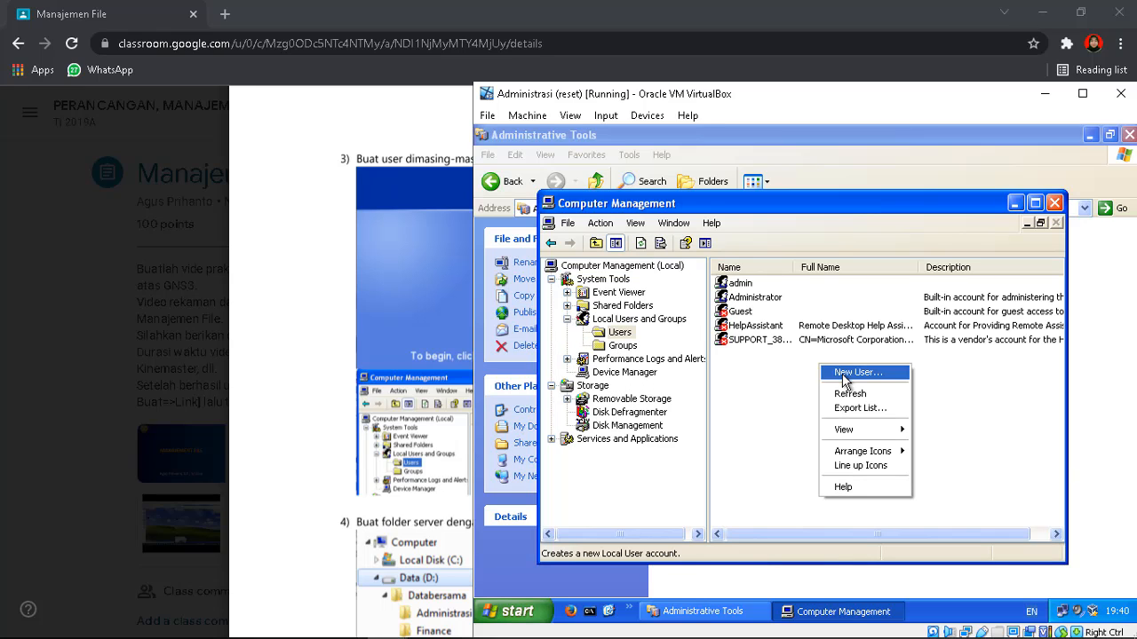
click(825, 376)
Create local user adm with a never-expiring password, then close Computer Management
text(adm)
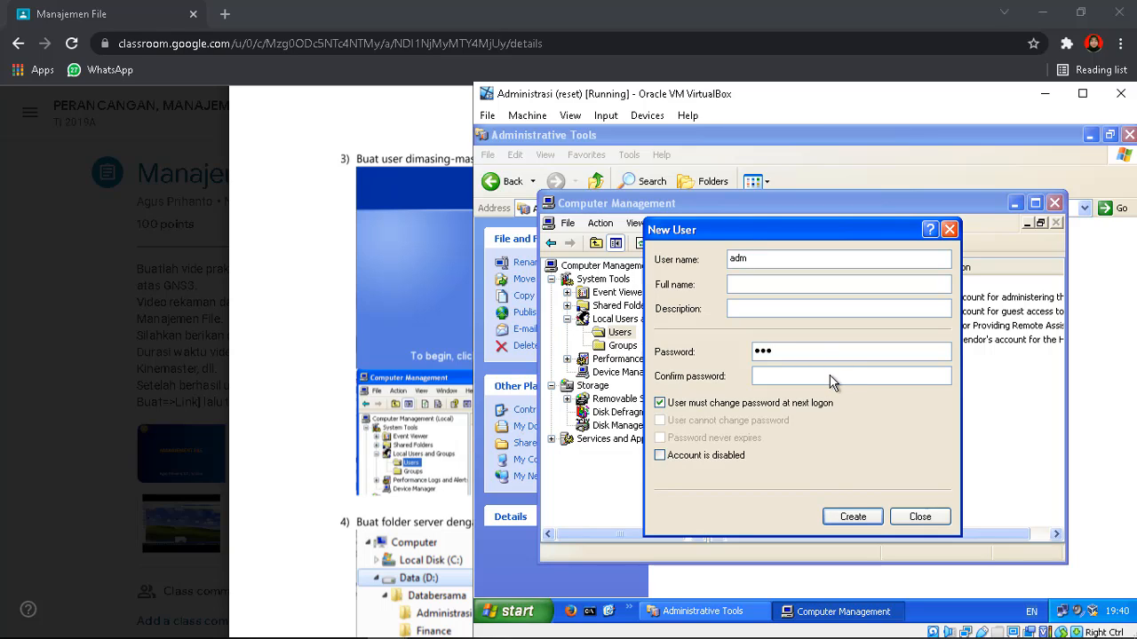
click(832, 380)
text(123)
click(660, 404)
click(660, 438)
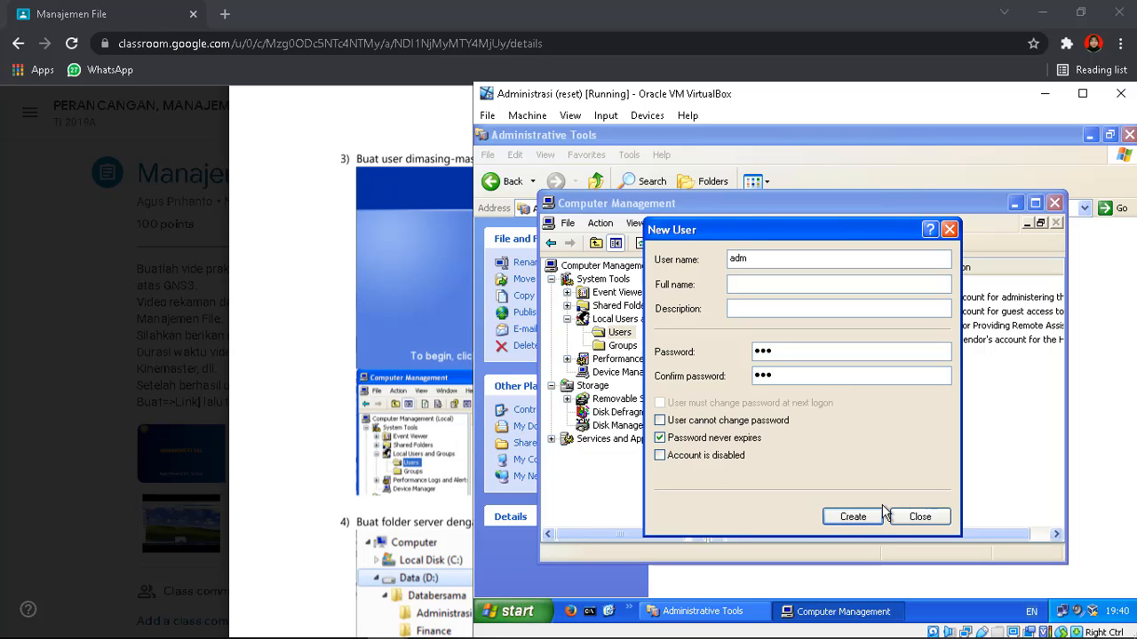
click(856, 516)
click(917, 518)
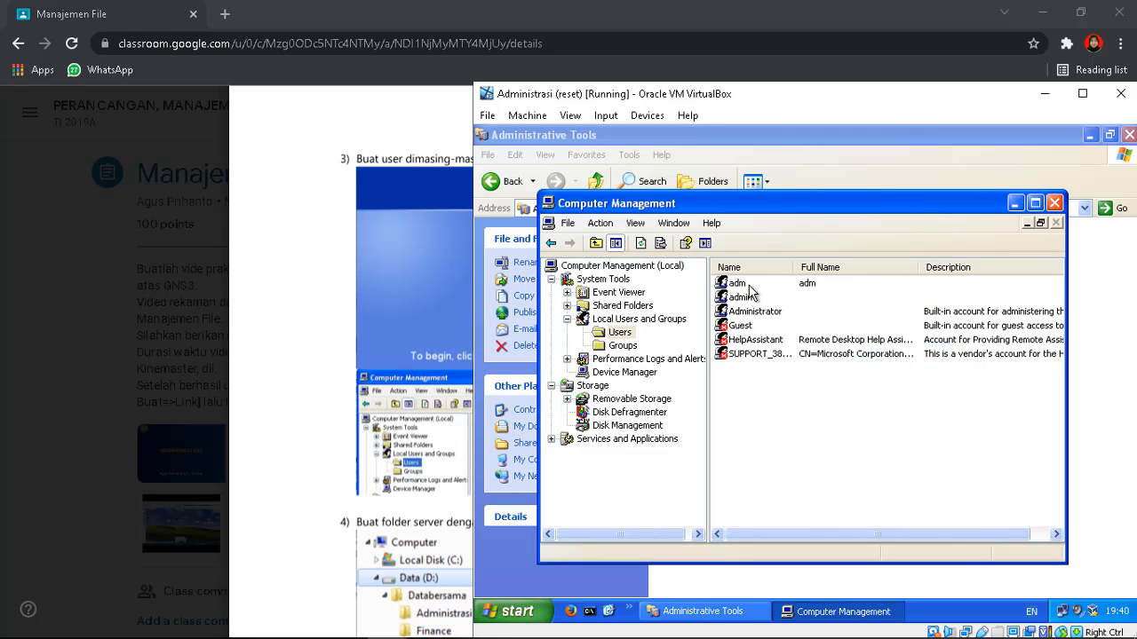
click(1054, 203)
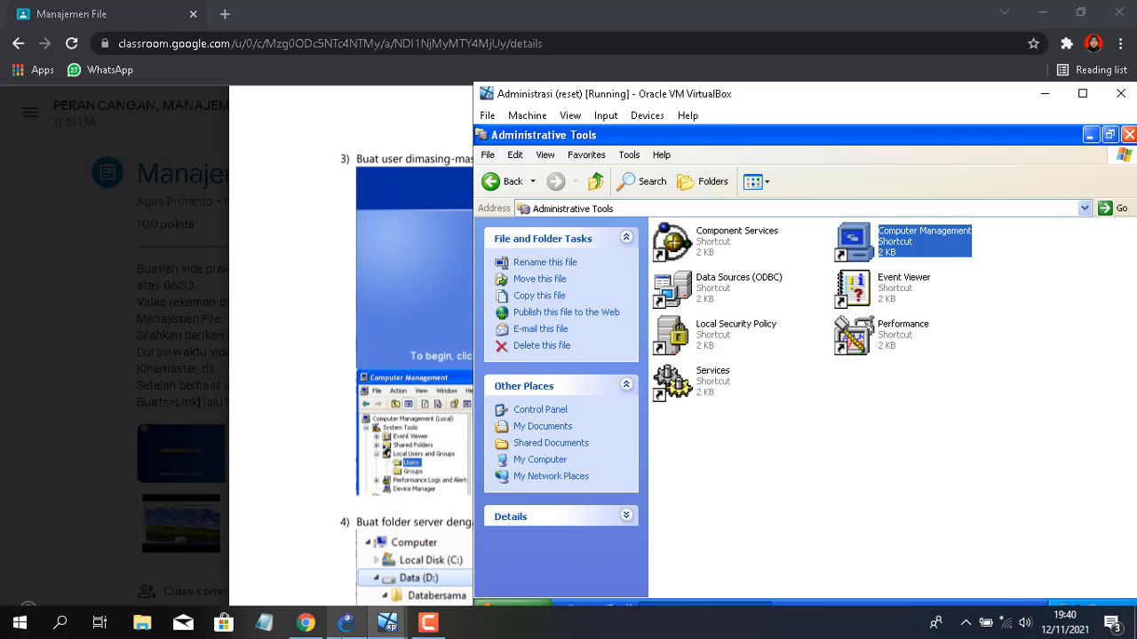
click(387, 624)
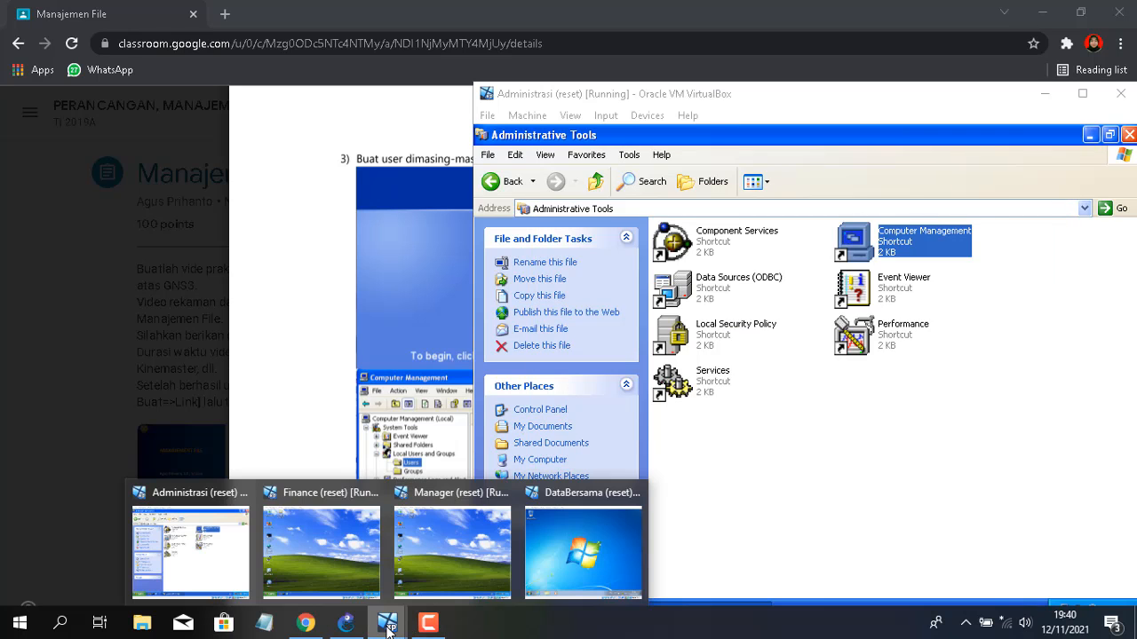
On the Finance XP guest, open Computer Management's Users list and start a new user
click(342, 568)
click(540, 608)
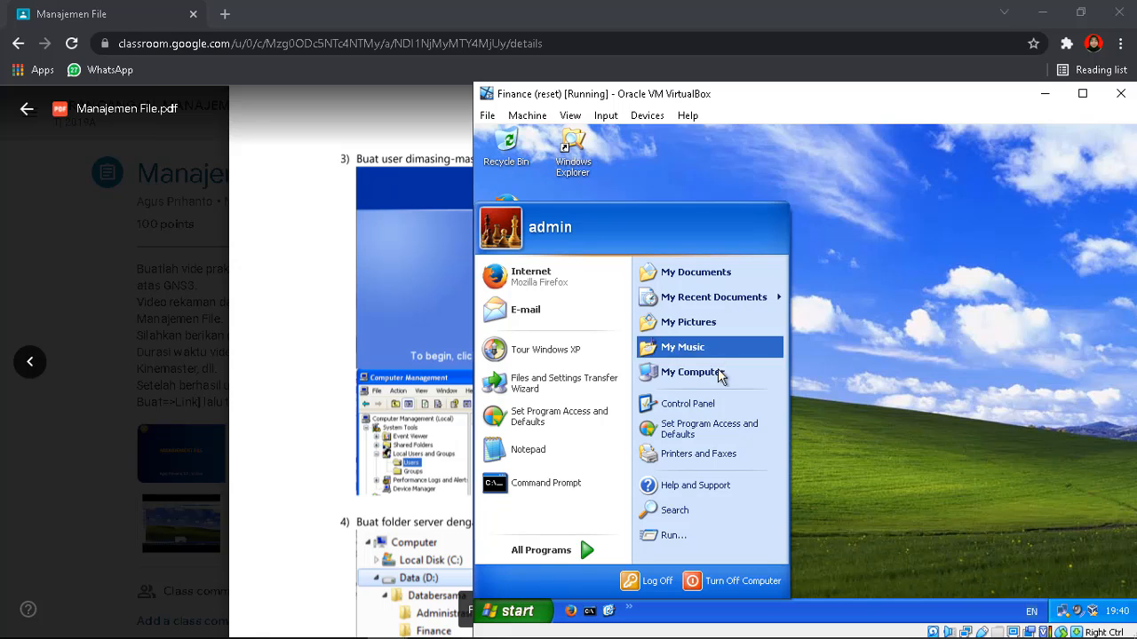
click(713, 404)
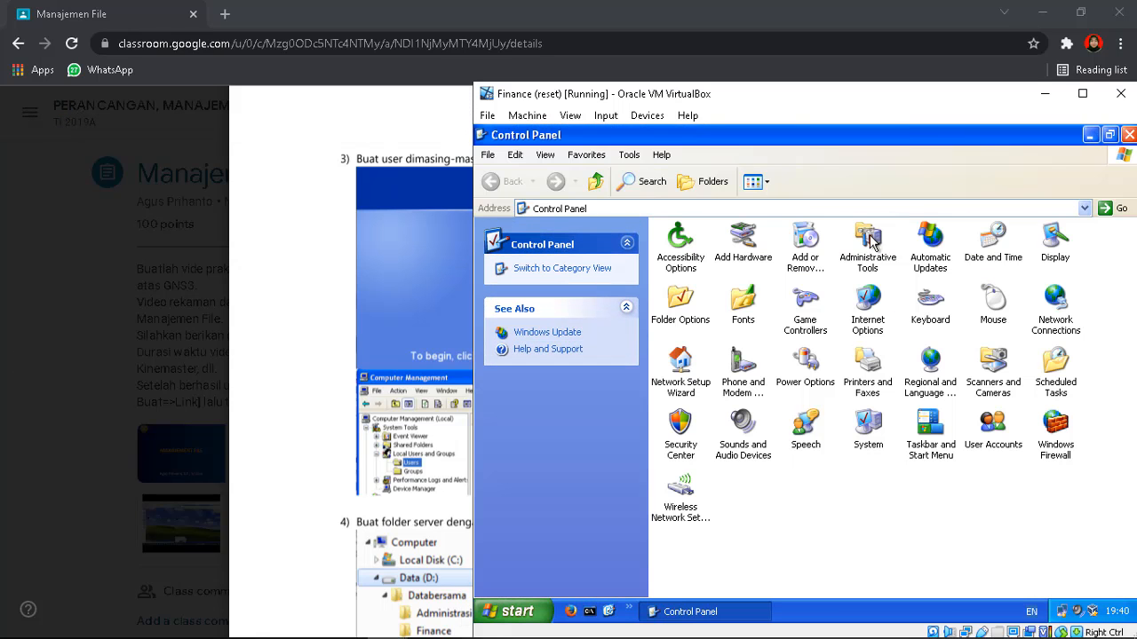
double_click(876, 240)
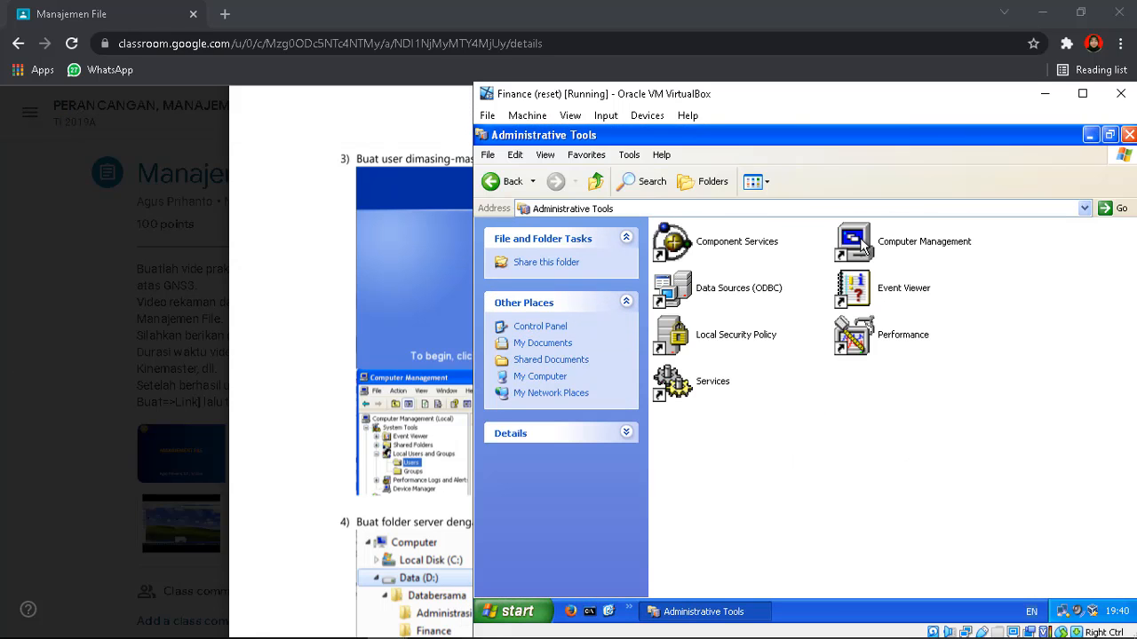
click(895, 260)
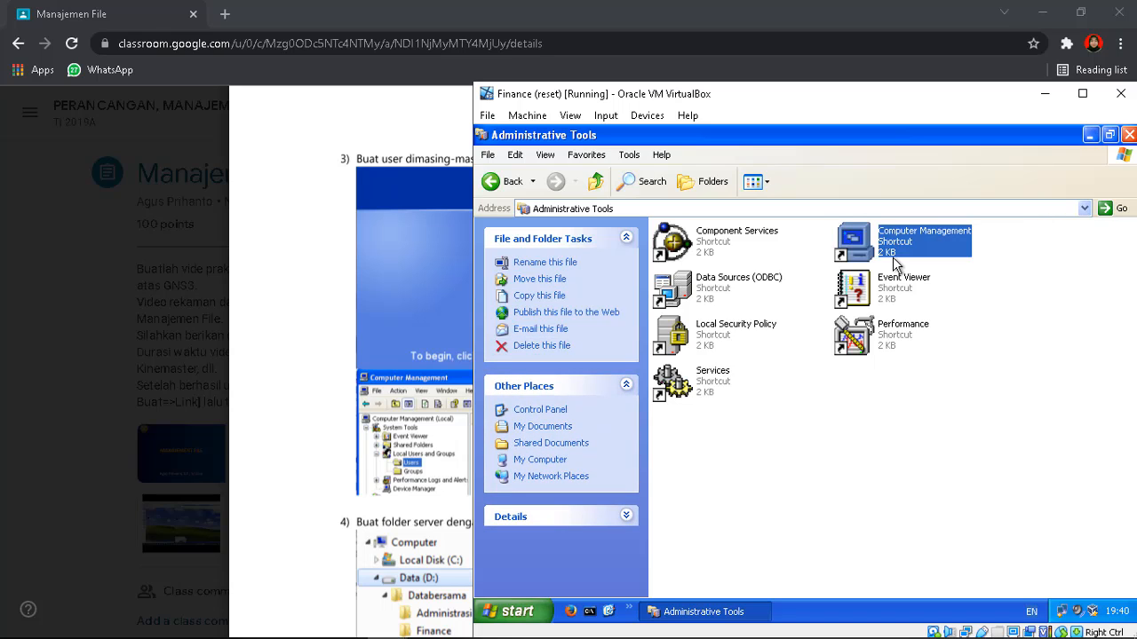
double_click(894, 260)
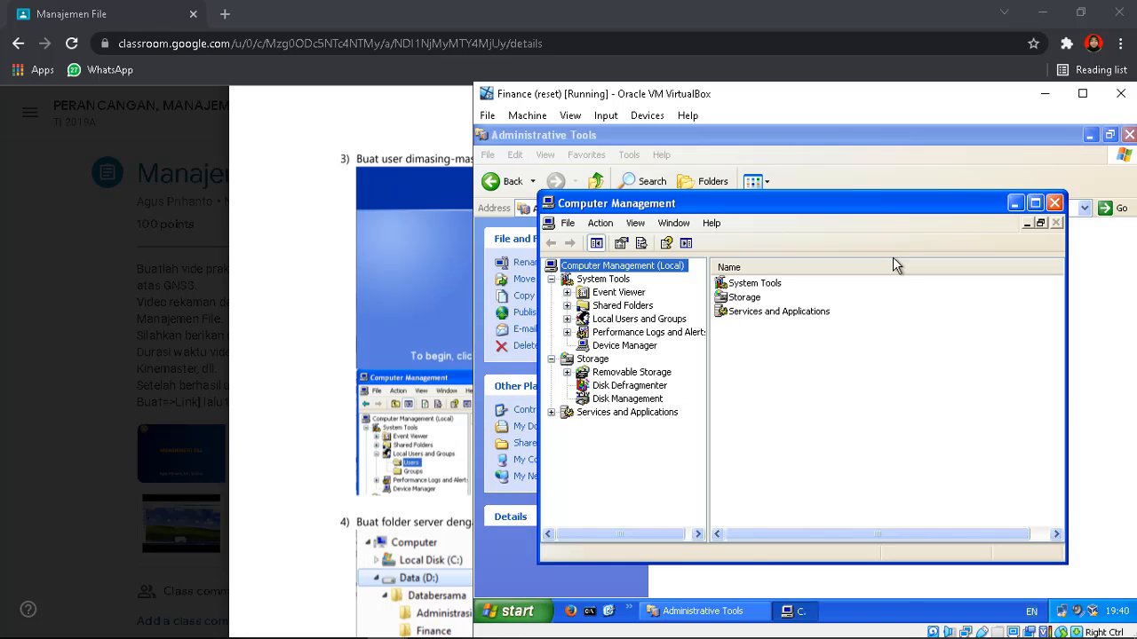
click(567, 319)
click(612, 336)
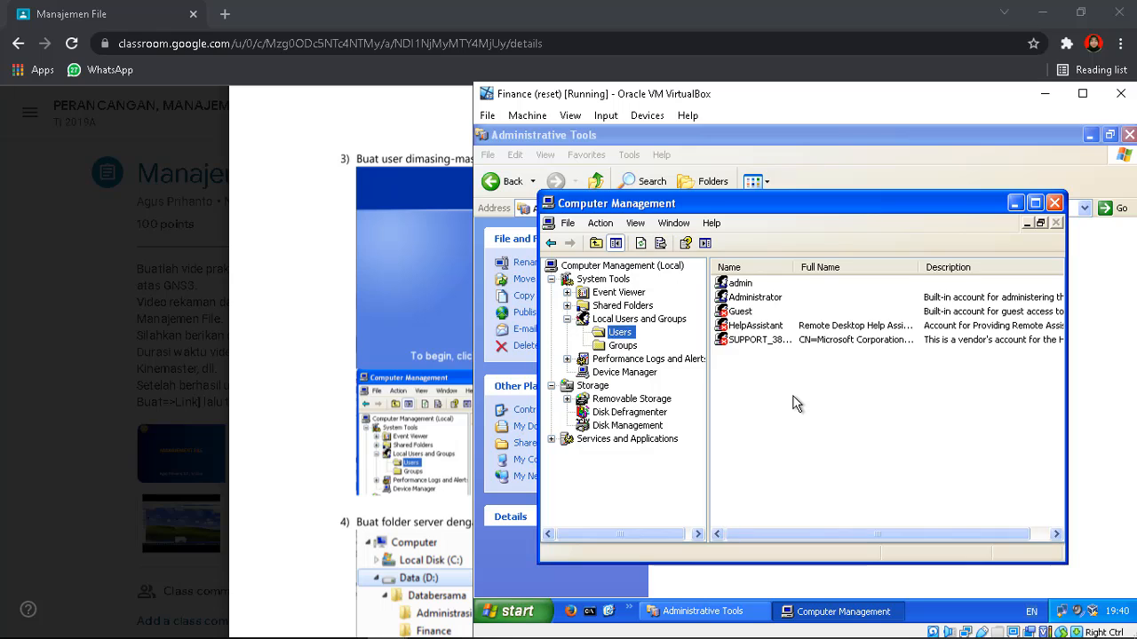
right_click(795, 402)
click(810, 405)
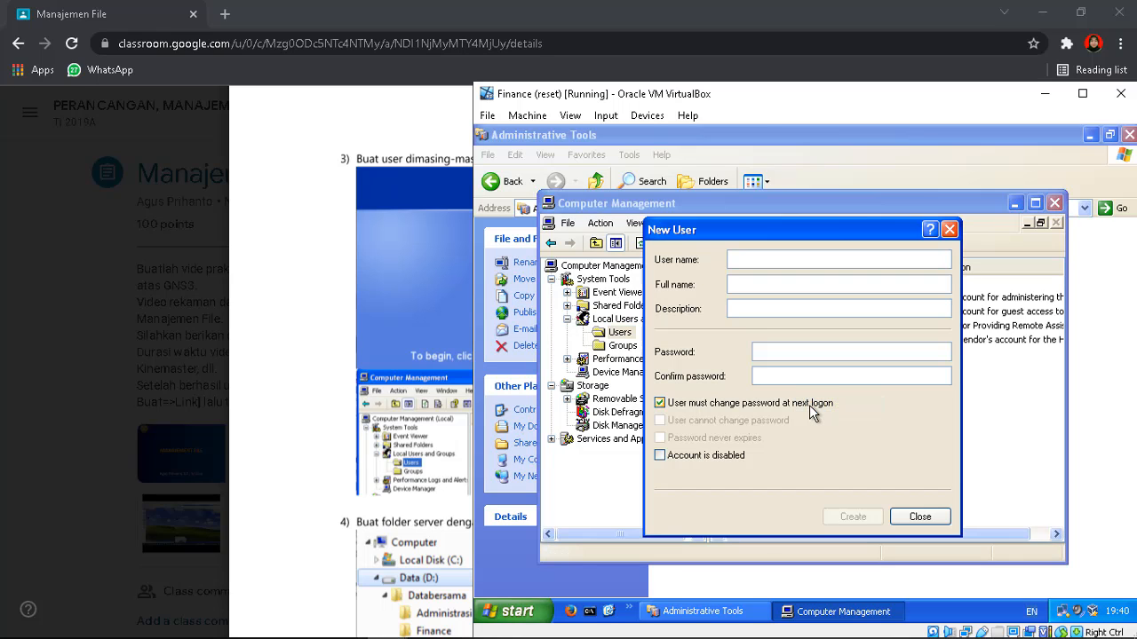
Create local user fin with a never-expiring password and confirm it appears in the list
text(fin)
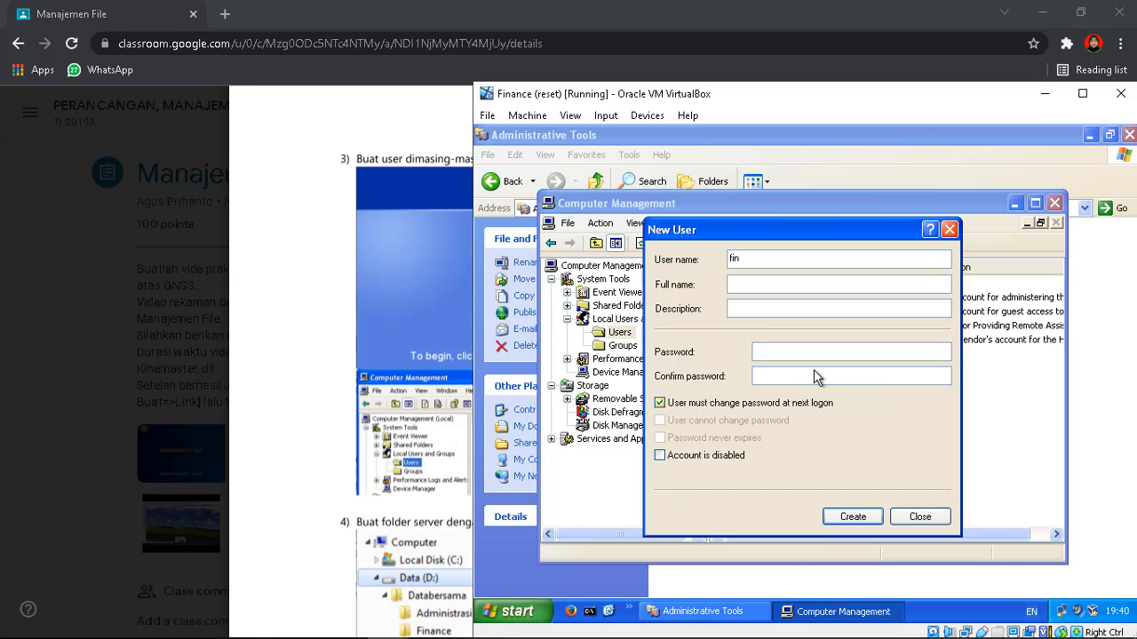
click(810, 355)
text(123)
click(810, 377)
text(123)
click(671, 404)
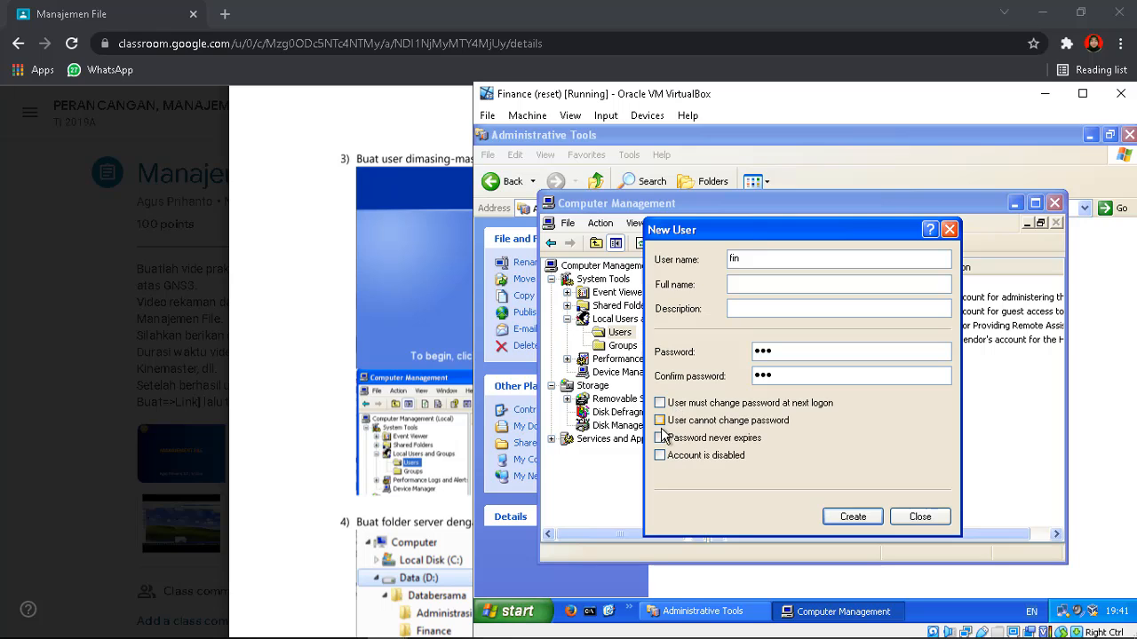
click(662, 435)
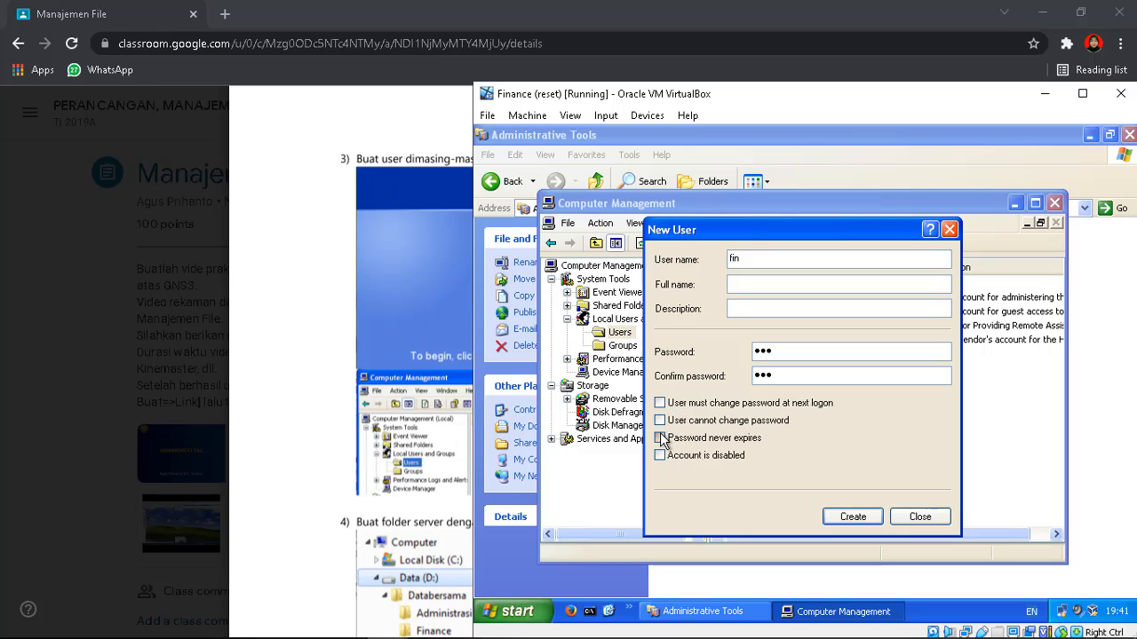
click(848, 517)
click(918, 517)
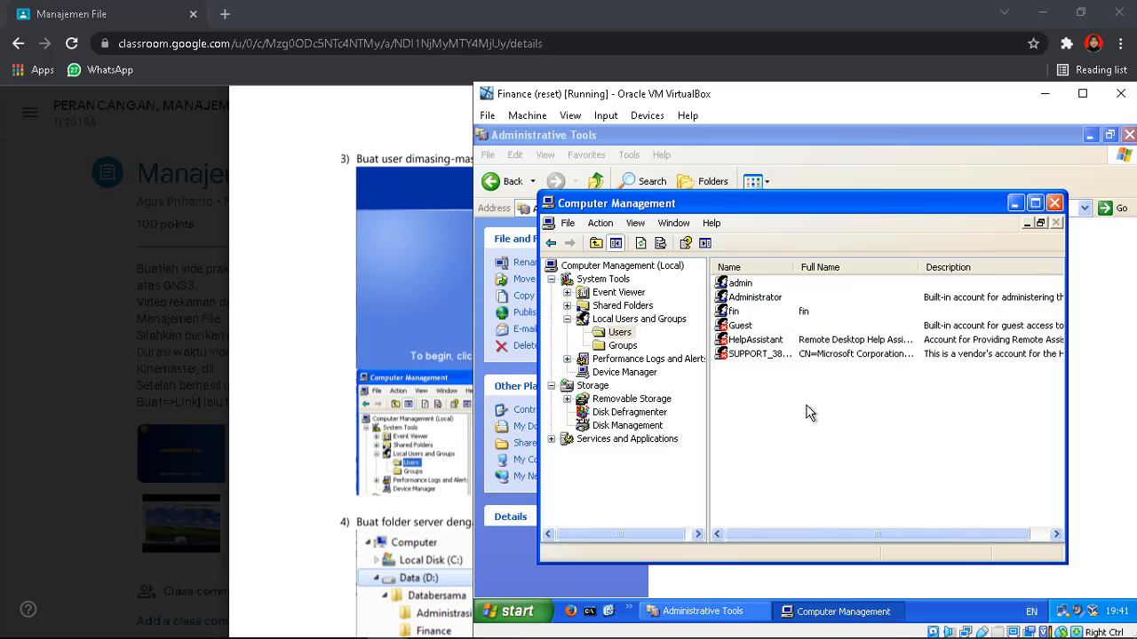
click(777, 313)
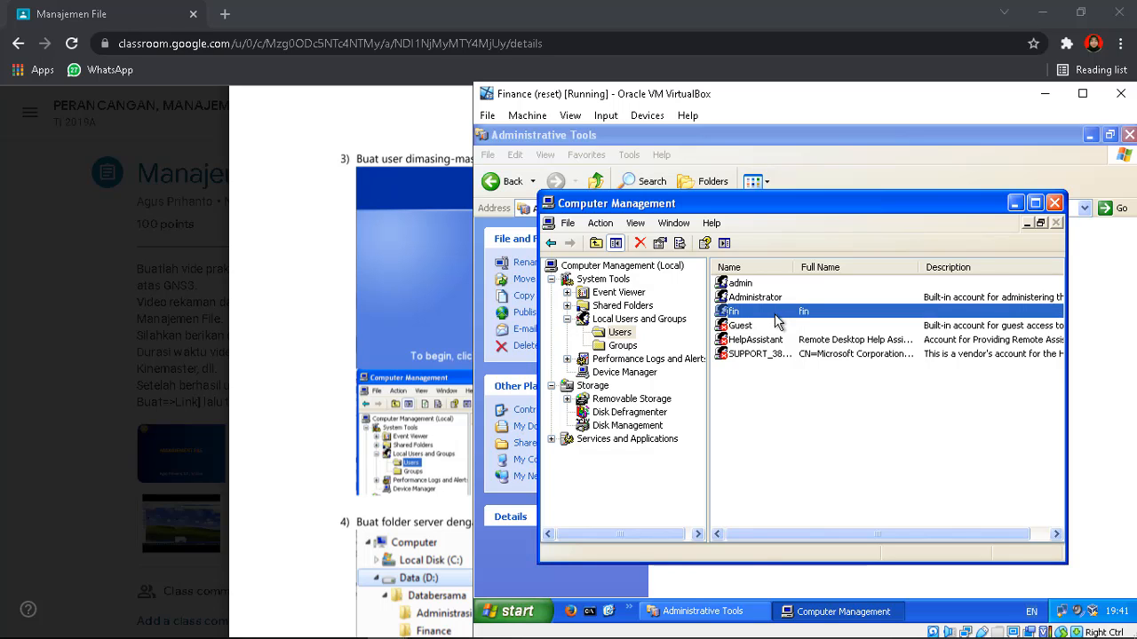
click(387, 622)
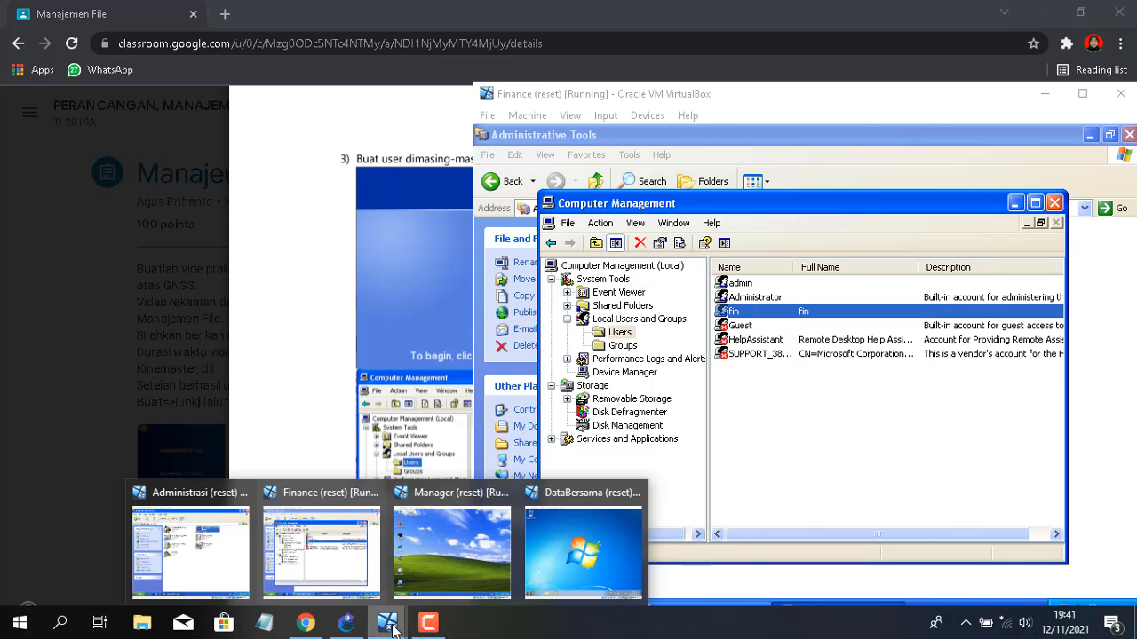
On the Manager XP guest, open Computer Management's Users list and start a new user
click(469, 537)
click(518, 611)
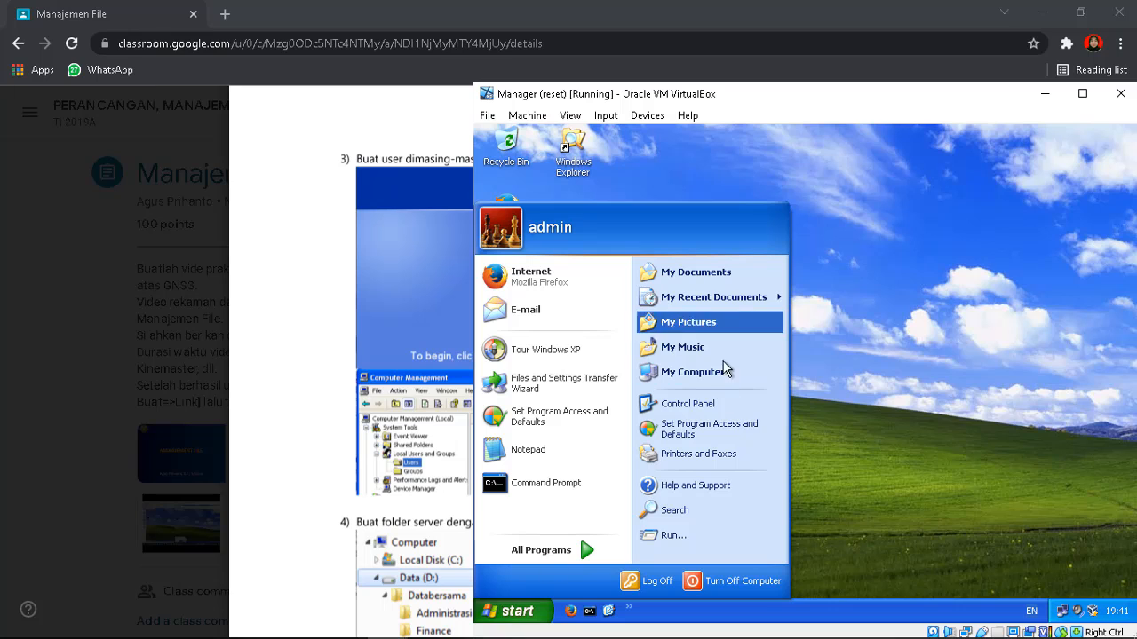
click(715, 402)
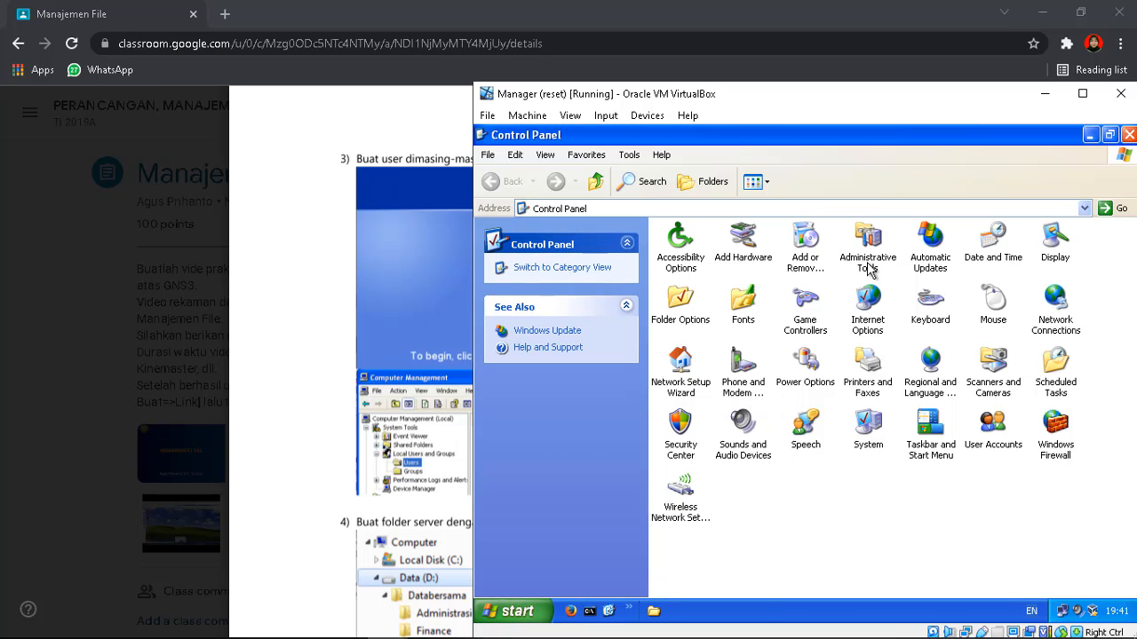
double_click(867, 258)
click(859, 245)
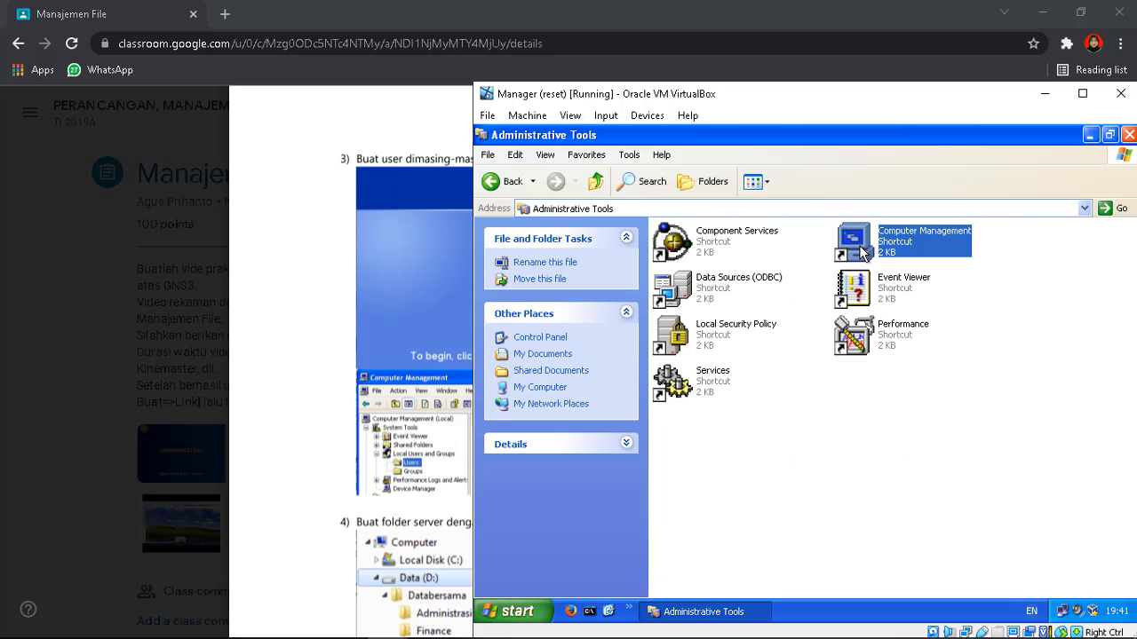
double_click(859, 248)
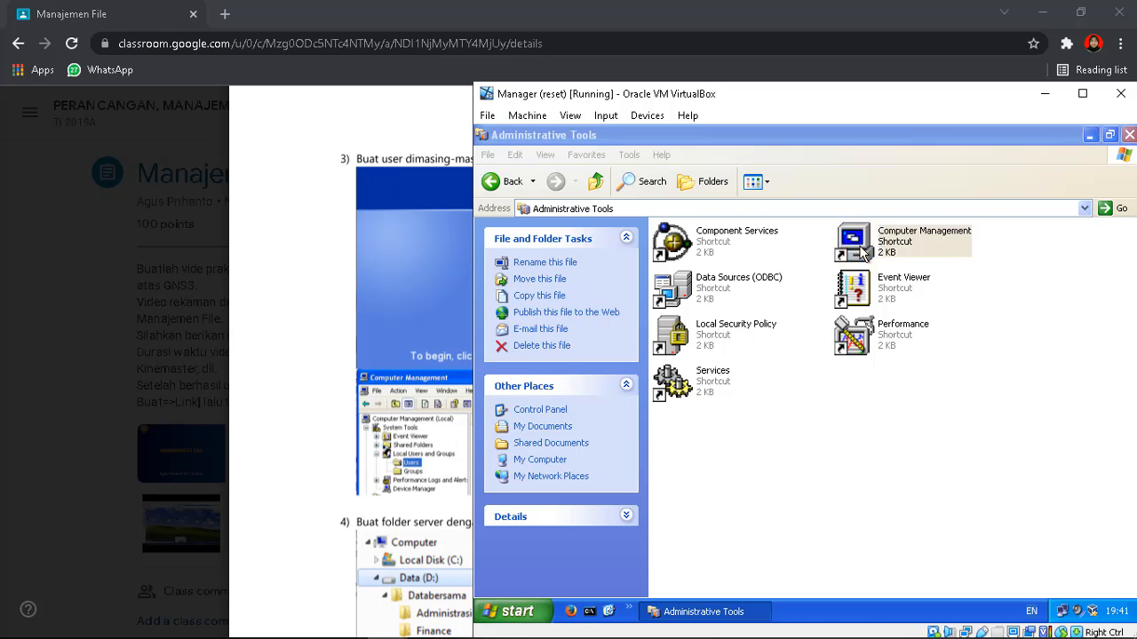
click(566, 319)
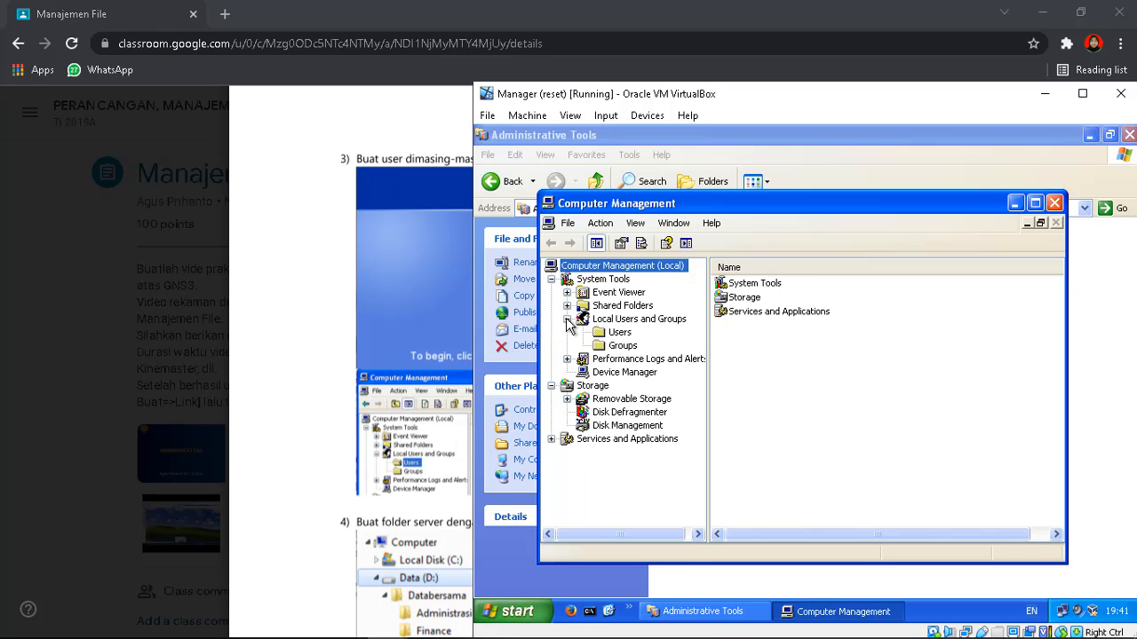
click(615, 333)
right_click(755, 423)
click(781, 427)
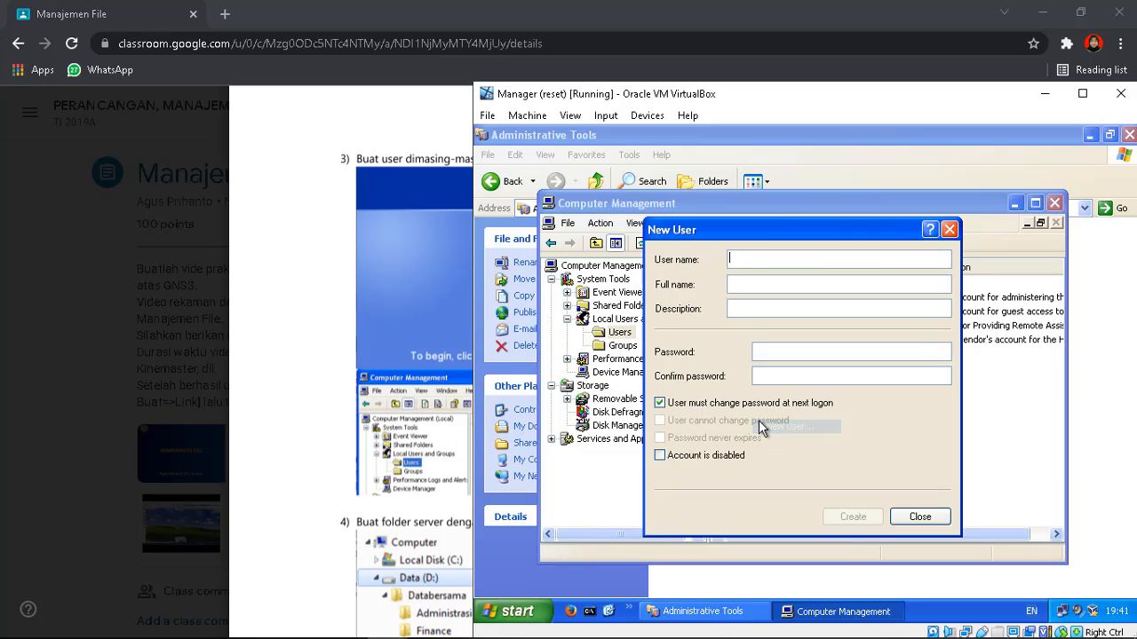
Add local user mng with a never-expiring password and no forced change at logon
text(mng)
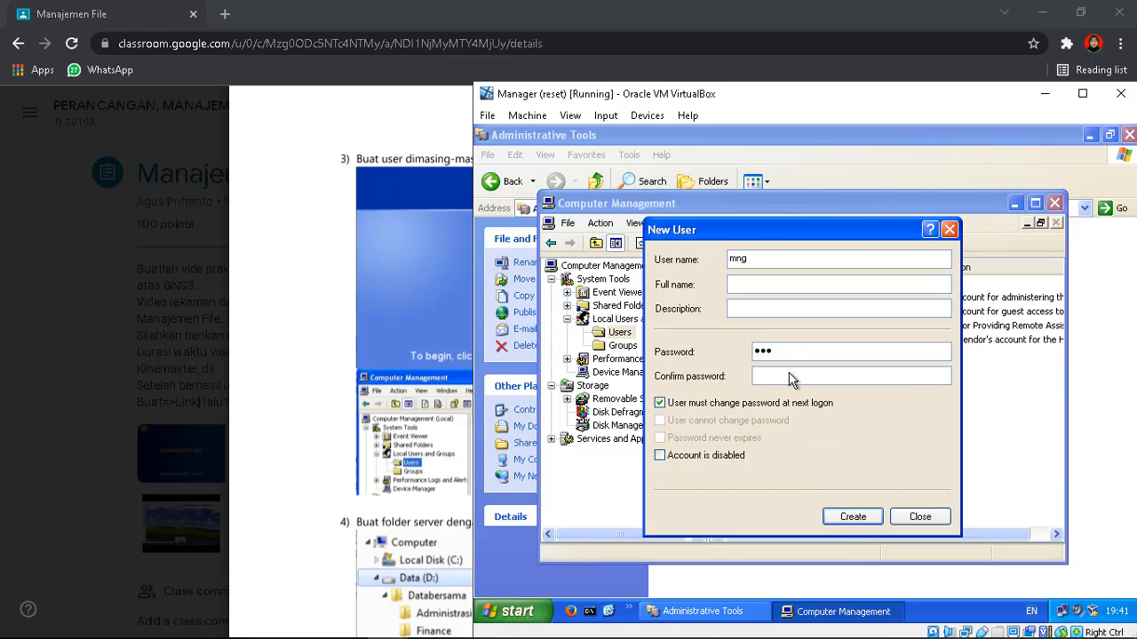
click(791, 375)
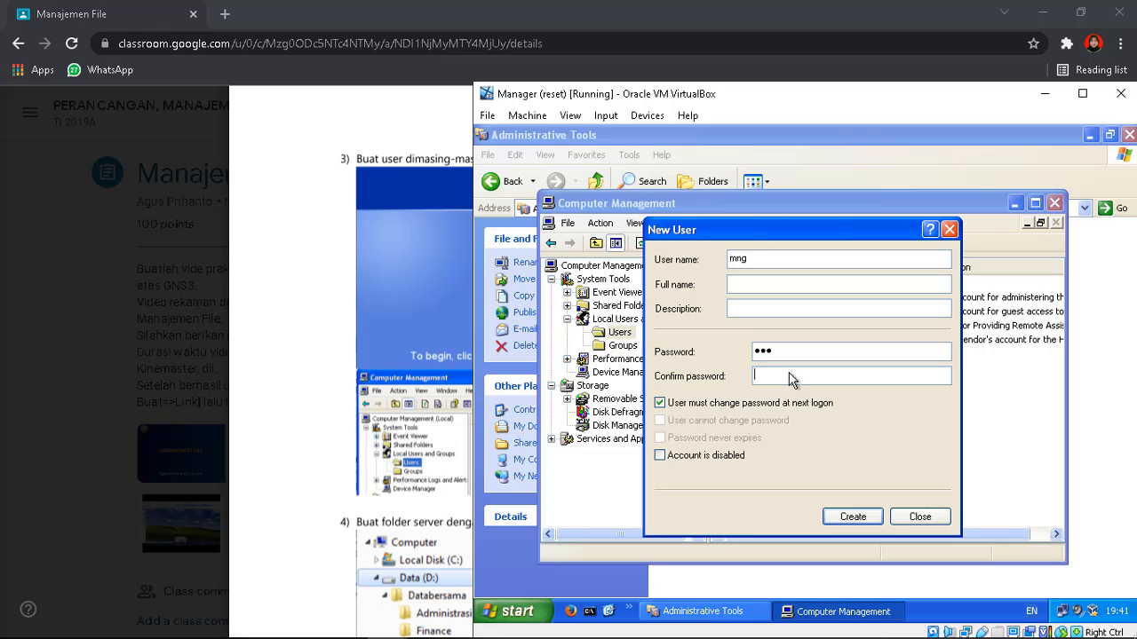
click(660, 402)
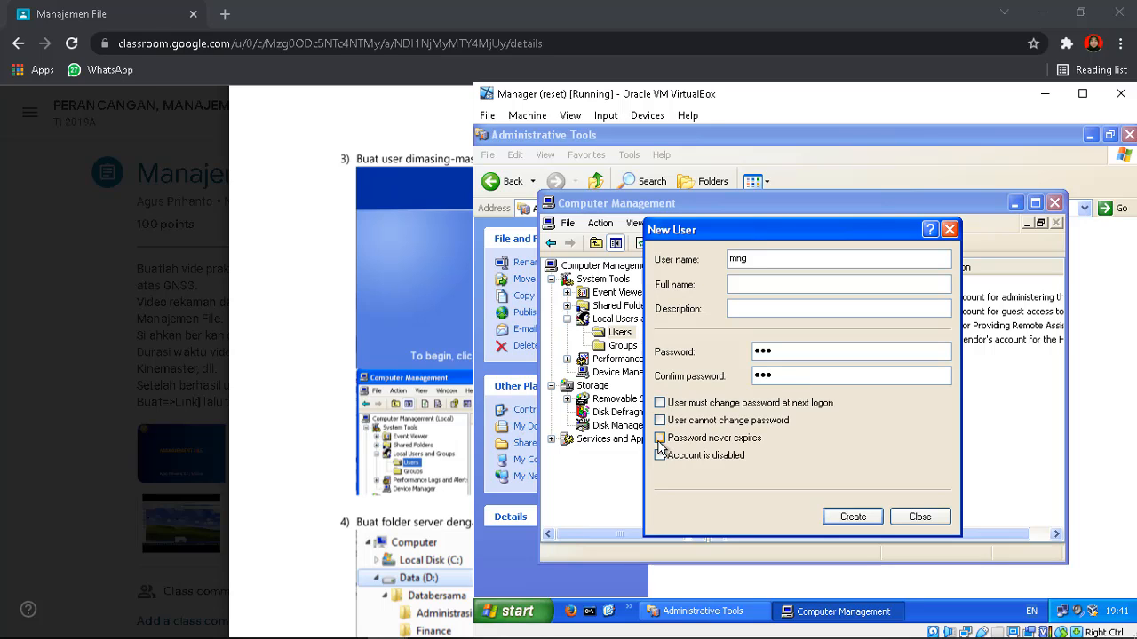
click(662, 438)
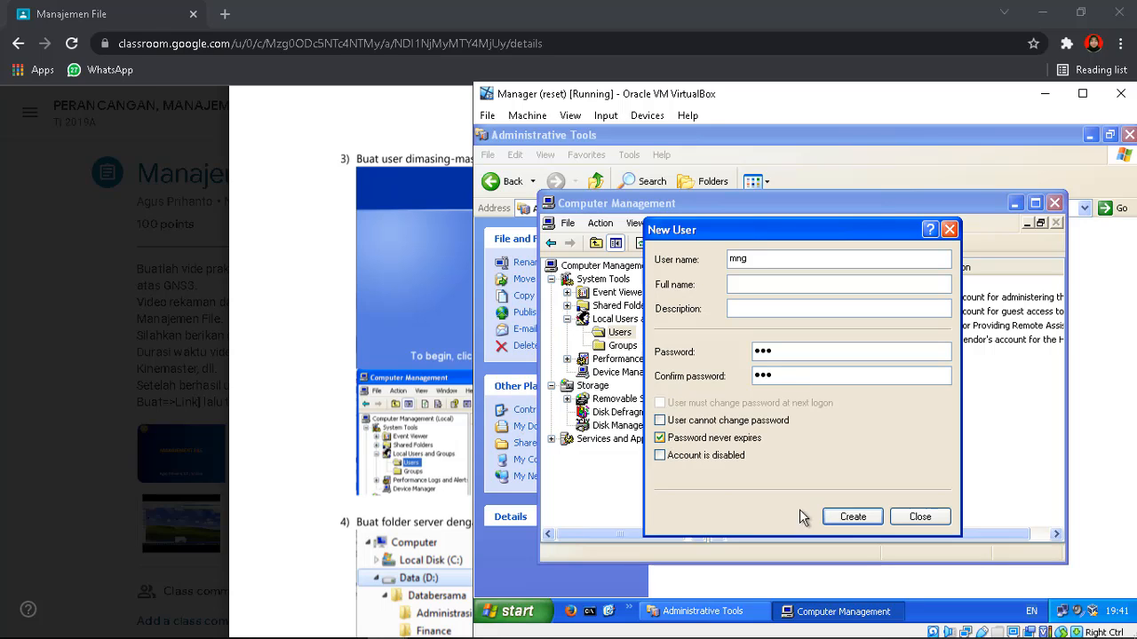
click(915, 517)
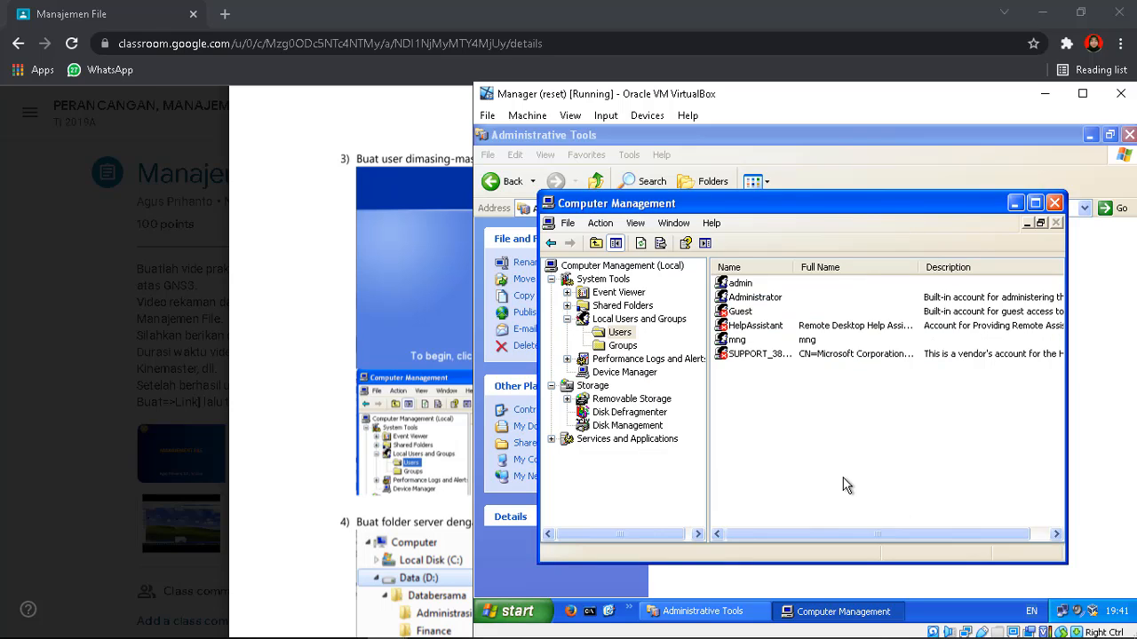
click(749, 342)
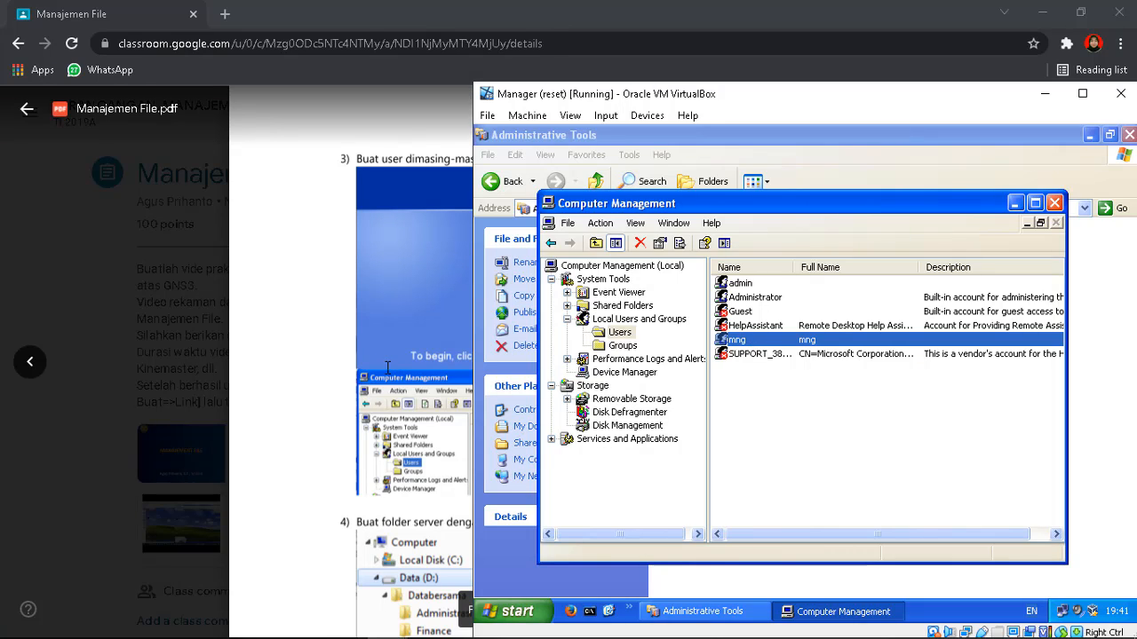
Scroll the PDF to the Databersama subfolders and step 5's permission table
click(397, 370)
scroll(527, 419, down, 3)
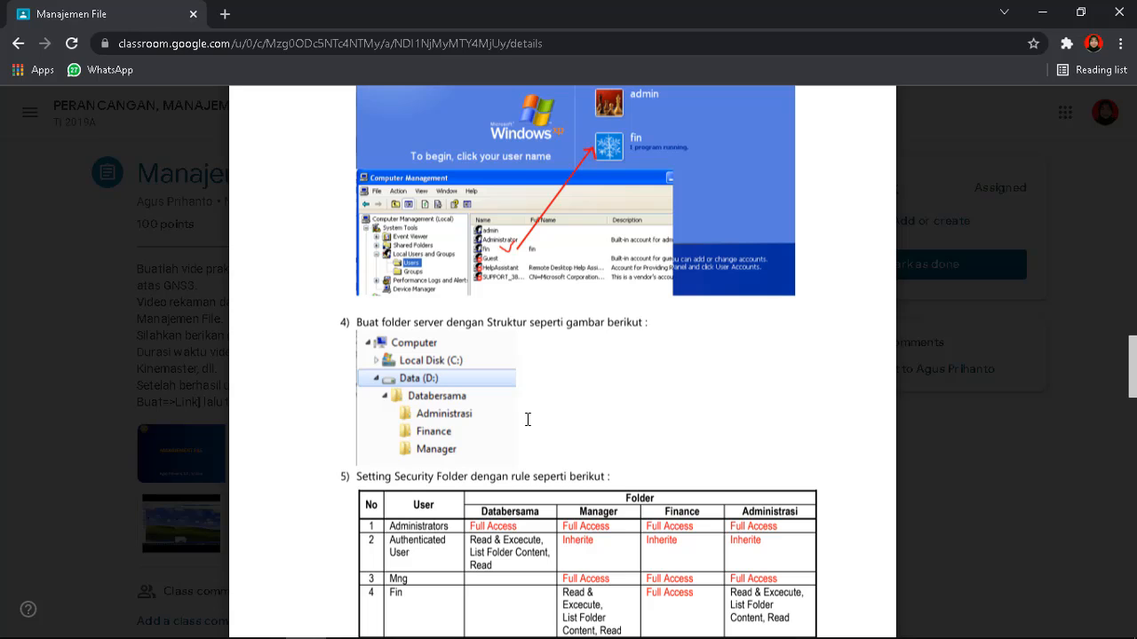
scroll(528, 419, down, 1)
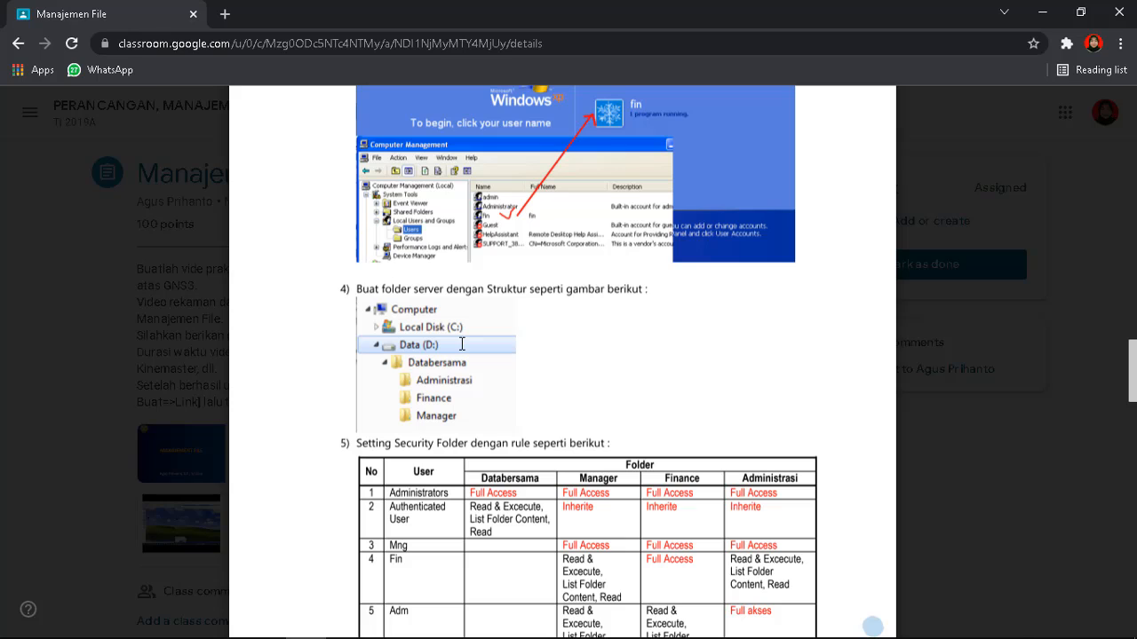
Create a folder named 'Data Bersama' on the Data (D:) drive of the DataBersama VM
mouse_move(387, 623)
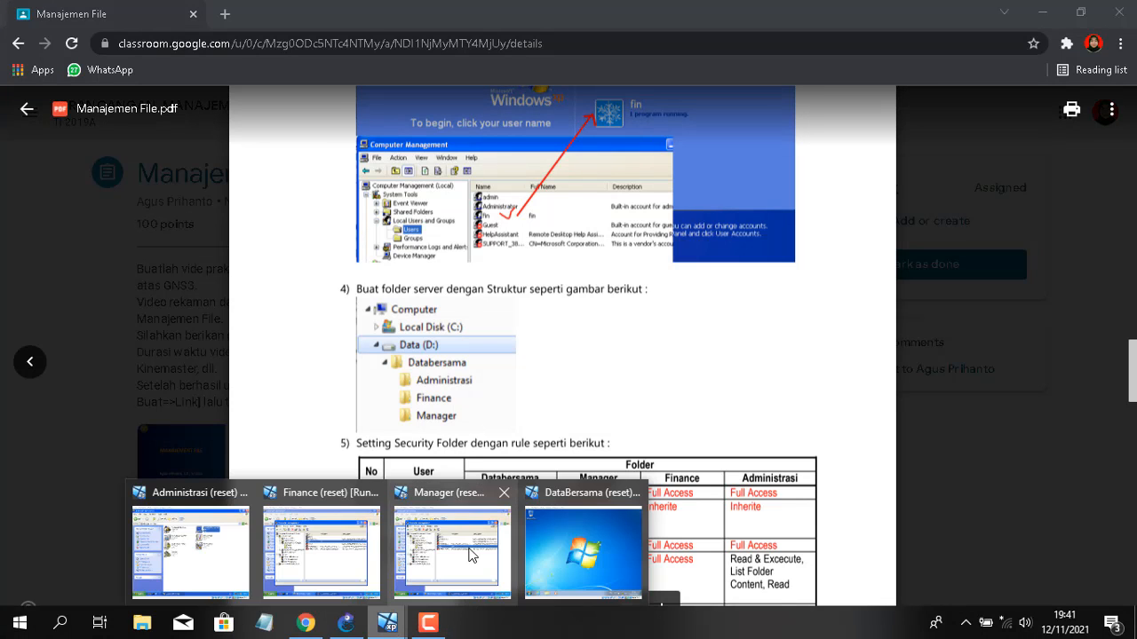
click(563, 543)
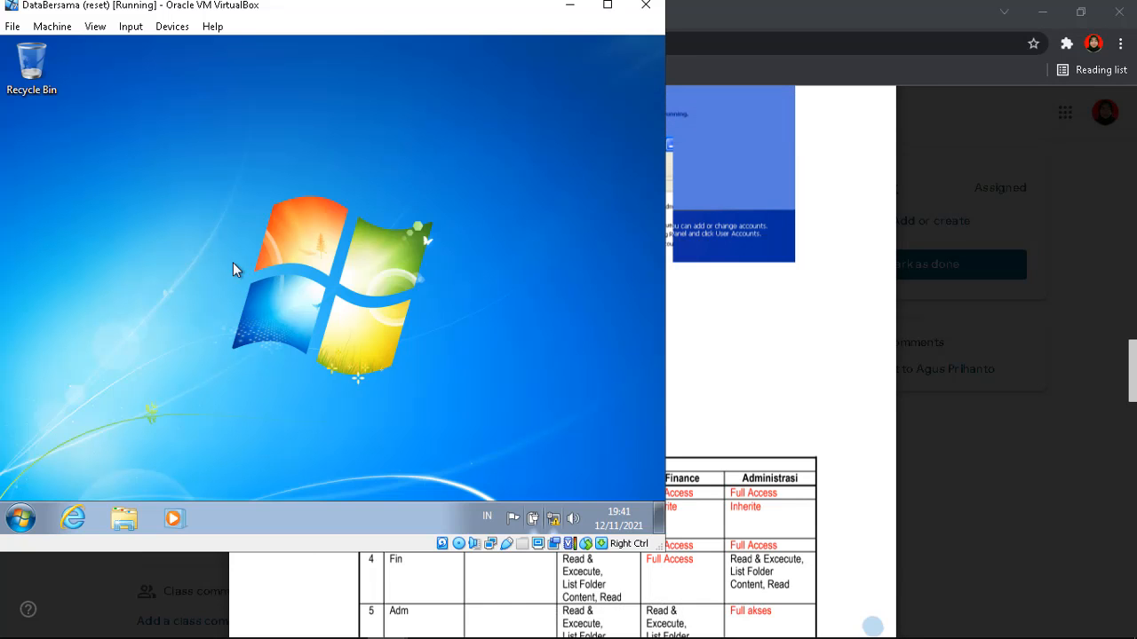
click(127, 527)
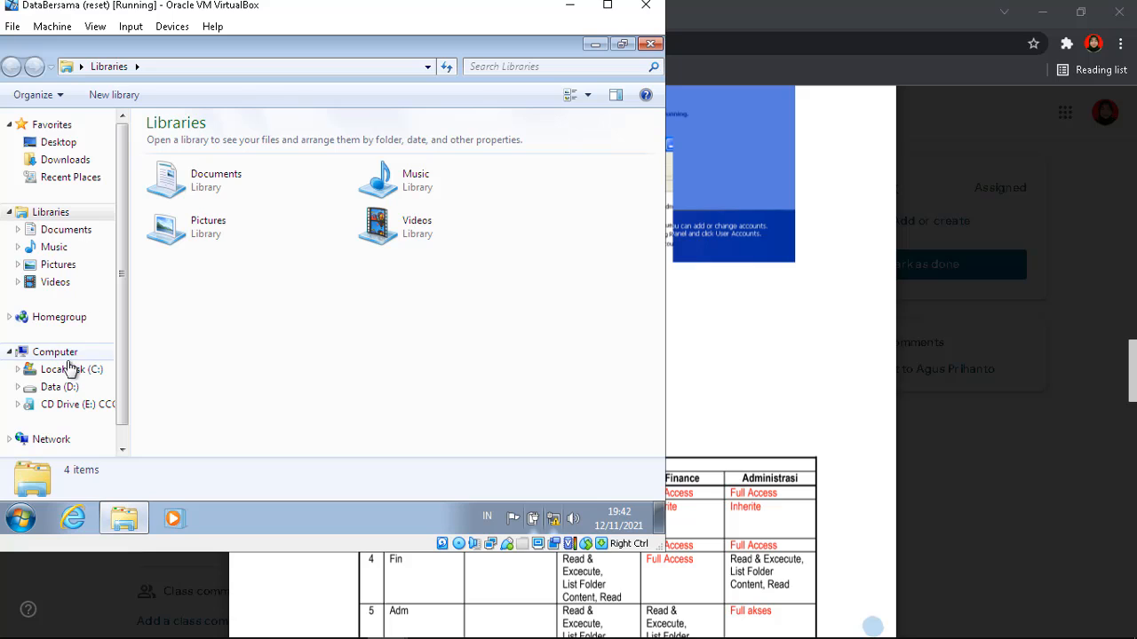
click(68, 392)
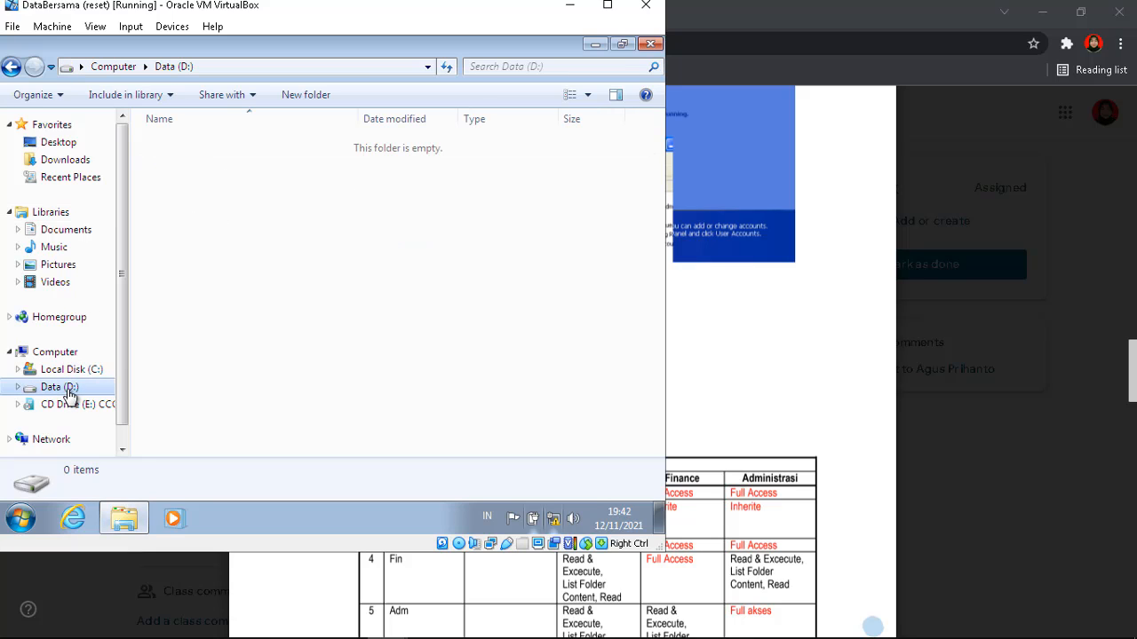
right_click(277, 204)
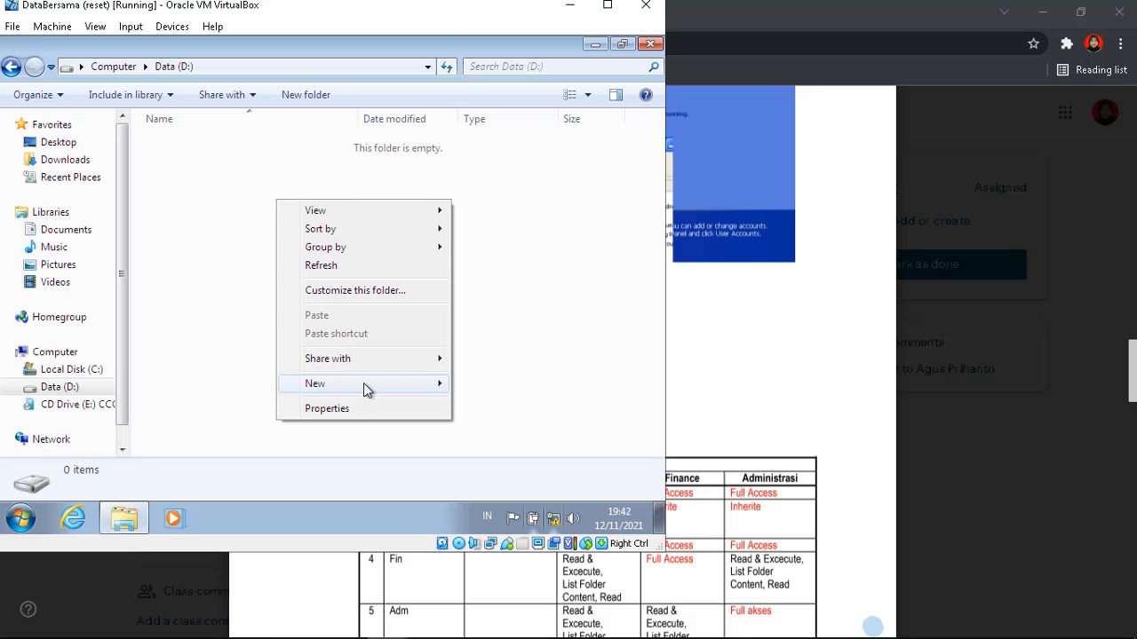
mouse_move(393, 386)
click(458, 384)
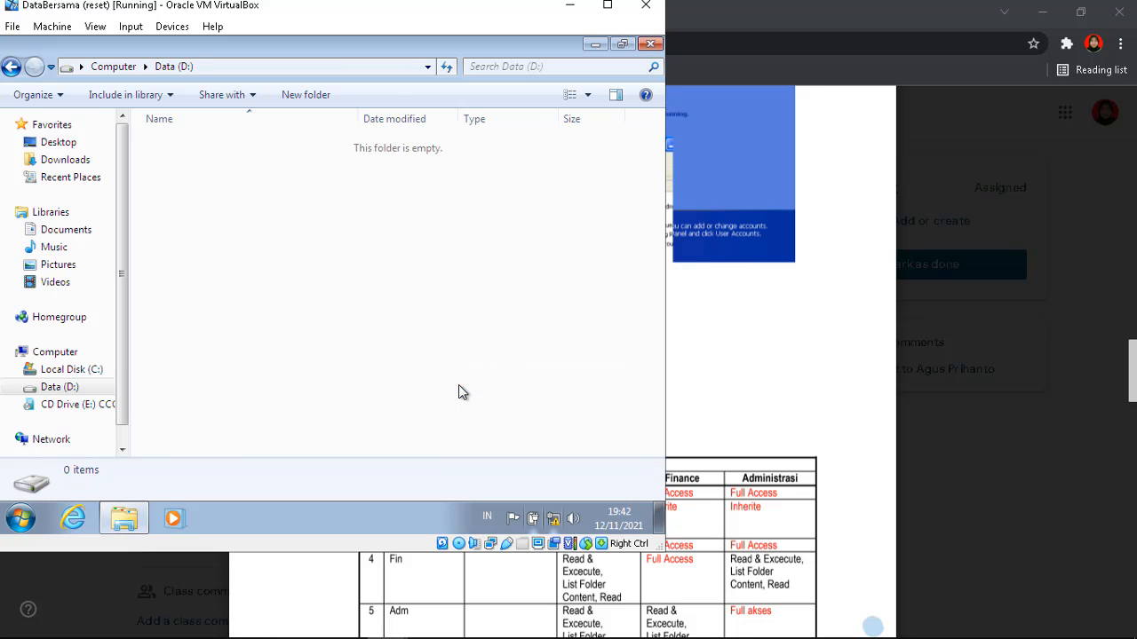
text(Data)
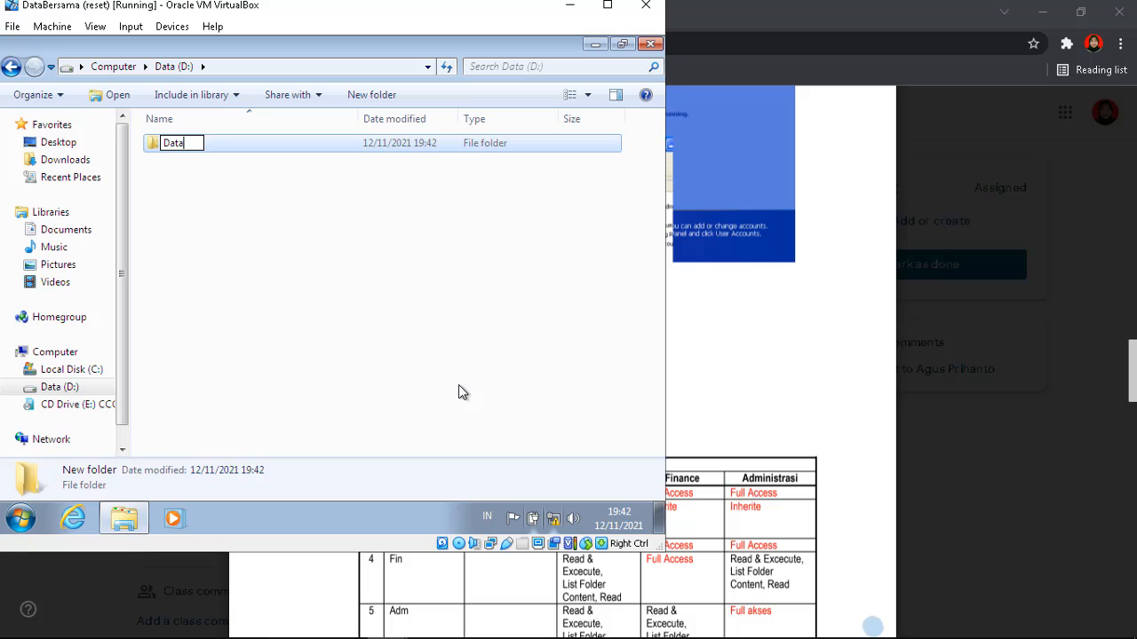
text(bas)
key(BackSpace)
key(BackSpace)
text(Bersama)
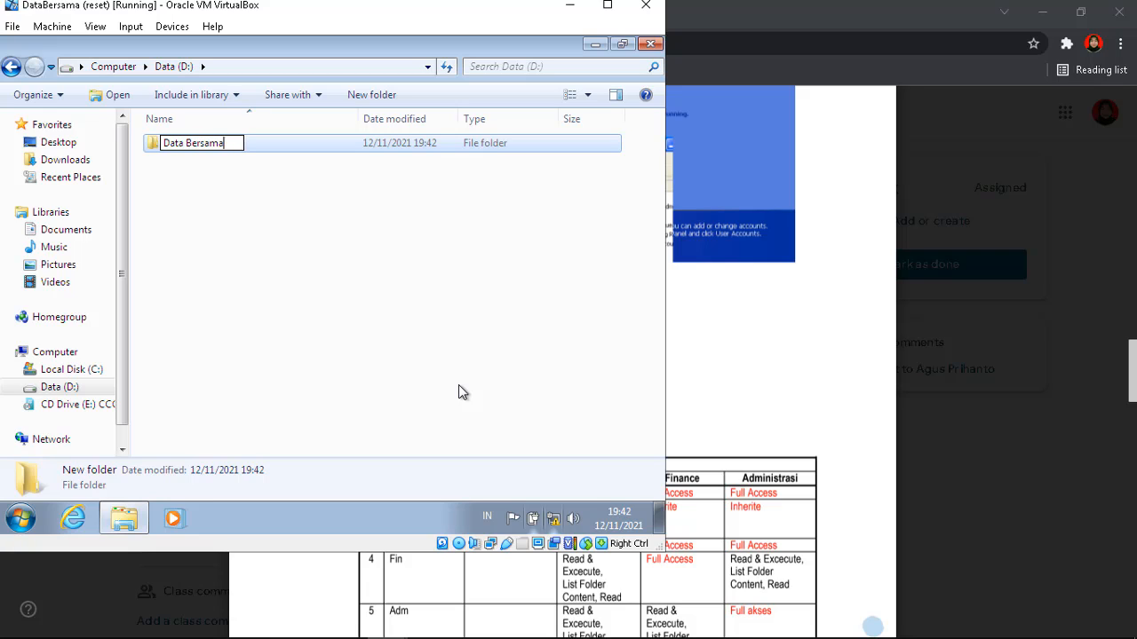
key(Return)
key(Return)
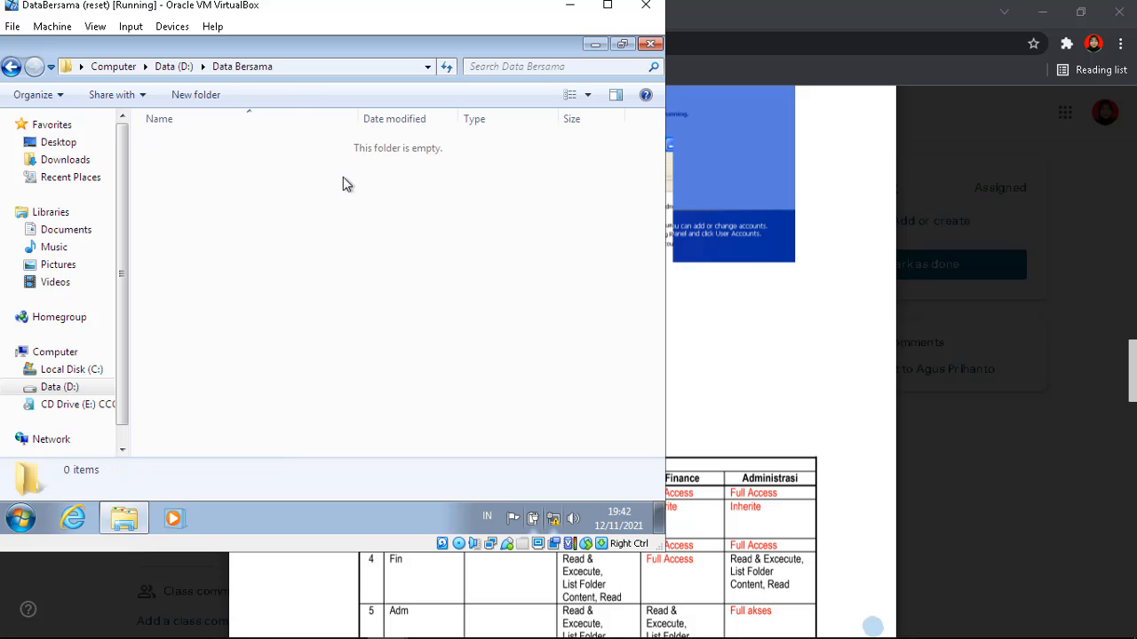
Create the Administrasi, Finance and Manager subfolders inside Data Bersama
click(299, 95)
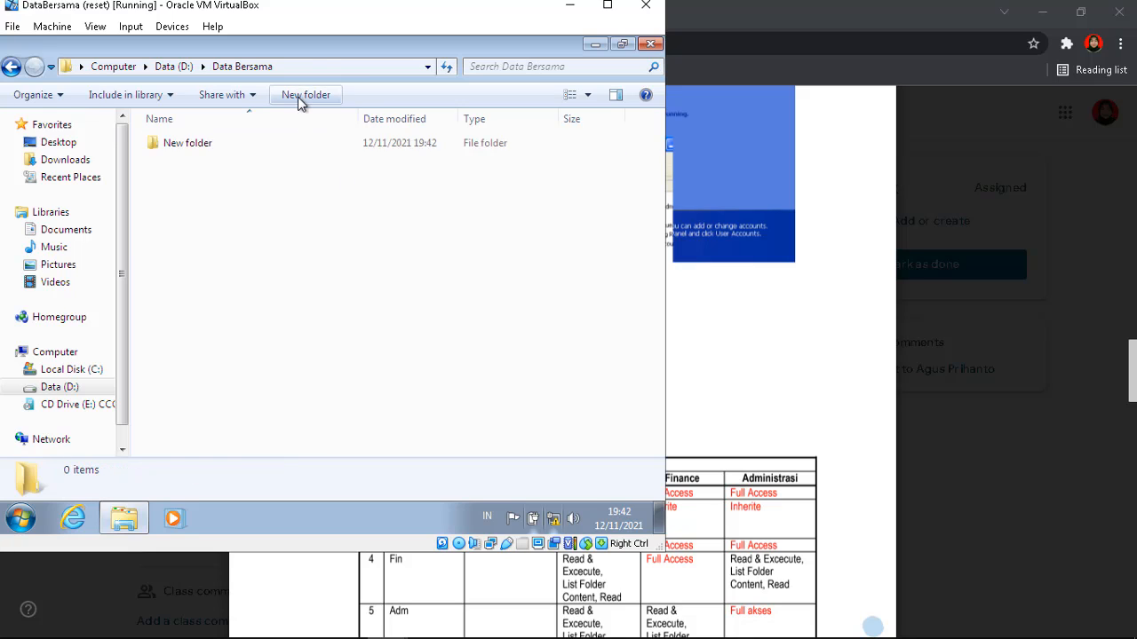
text(A)
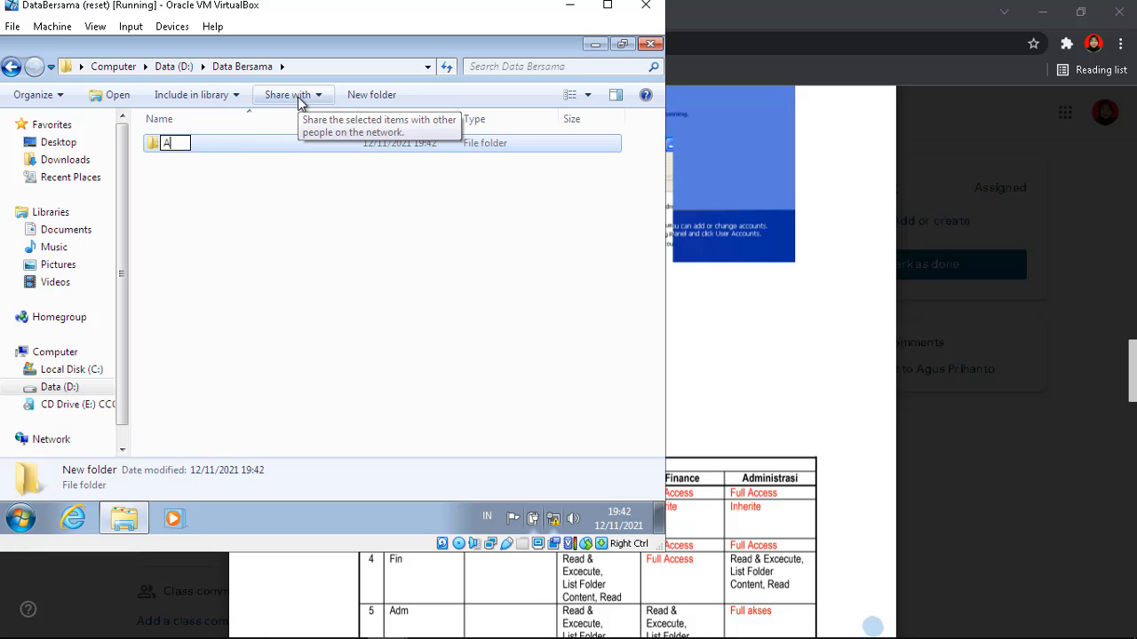
text(dministrasi)
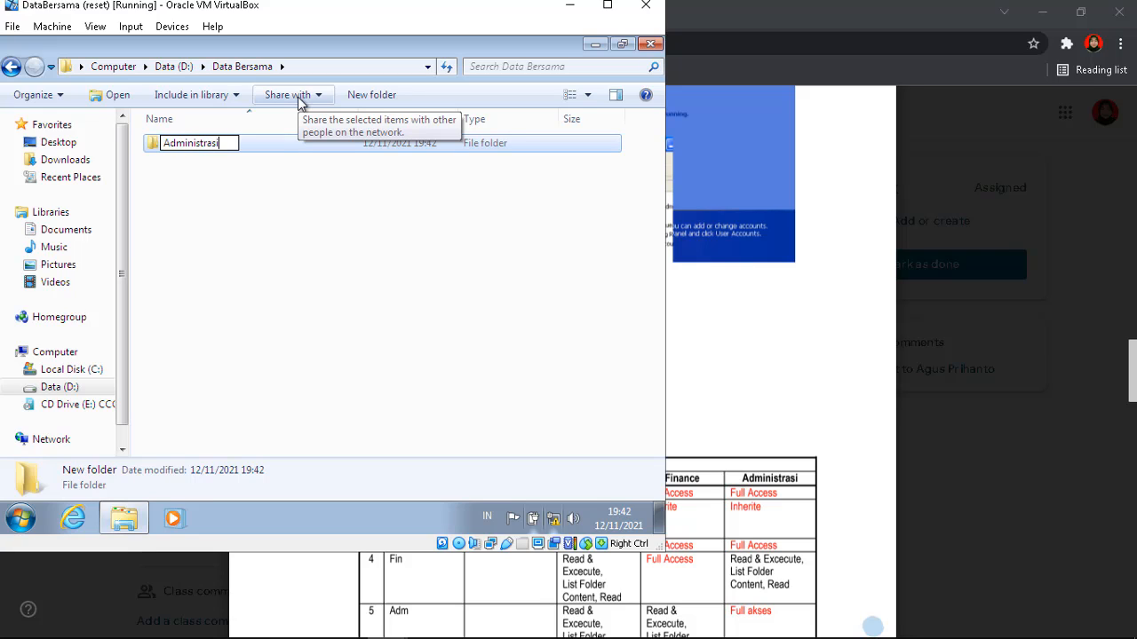
key(Return)
click(299, 197)
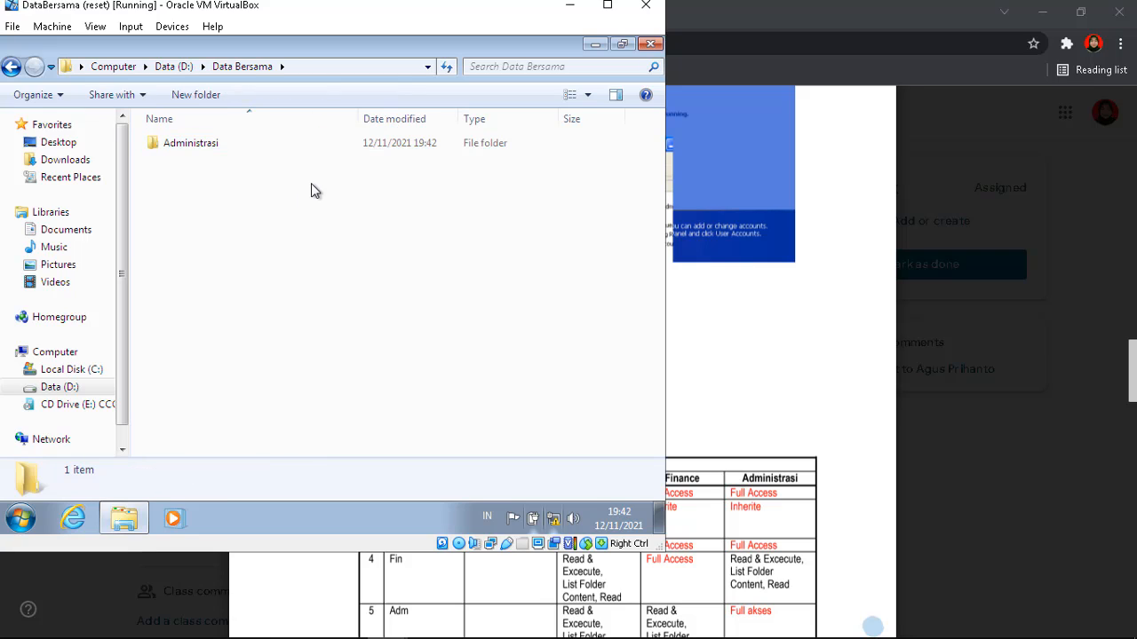
click(322, 96)
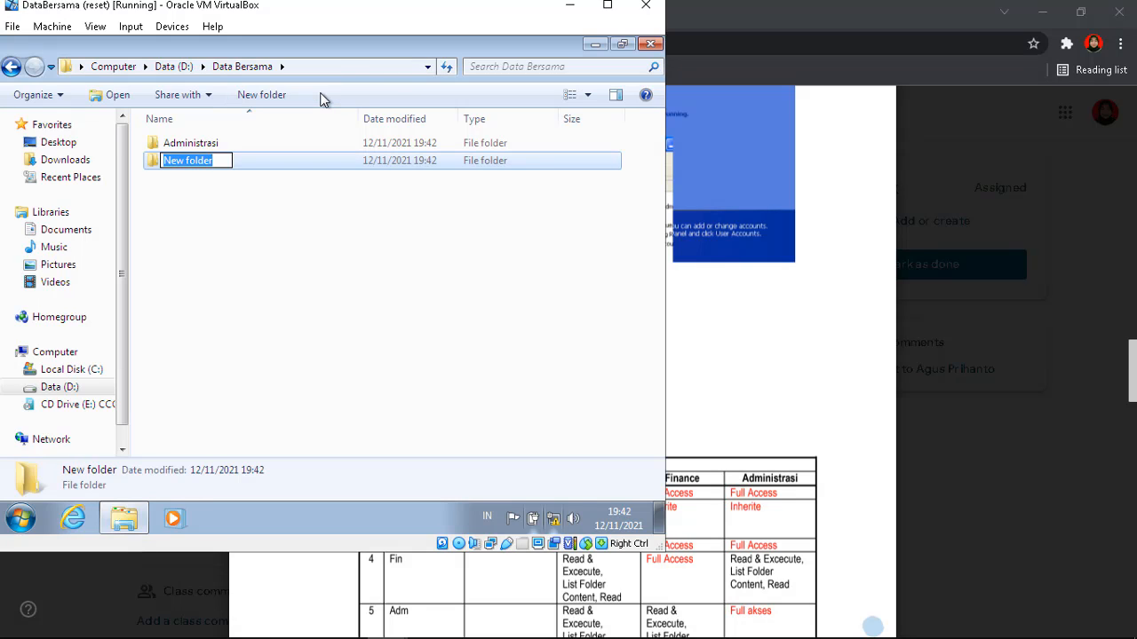
text(Financ)
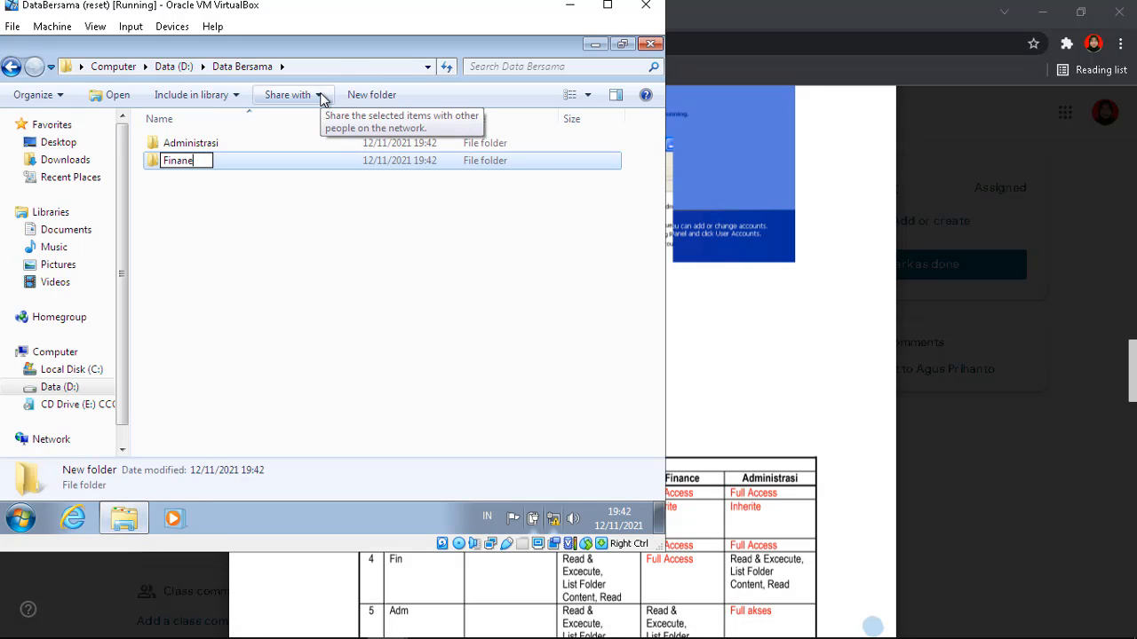
text(e)
key(Return)
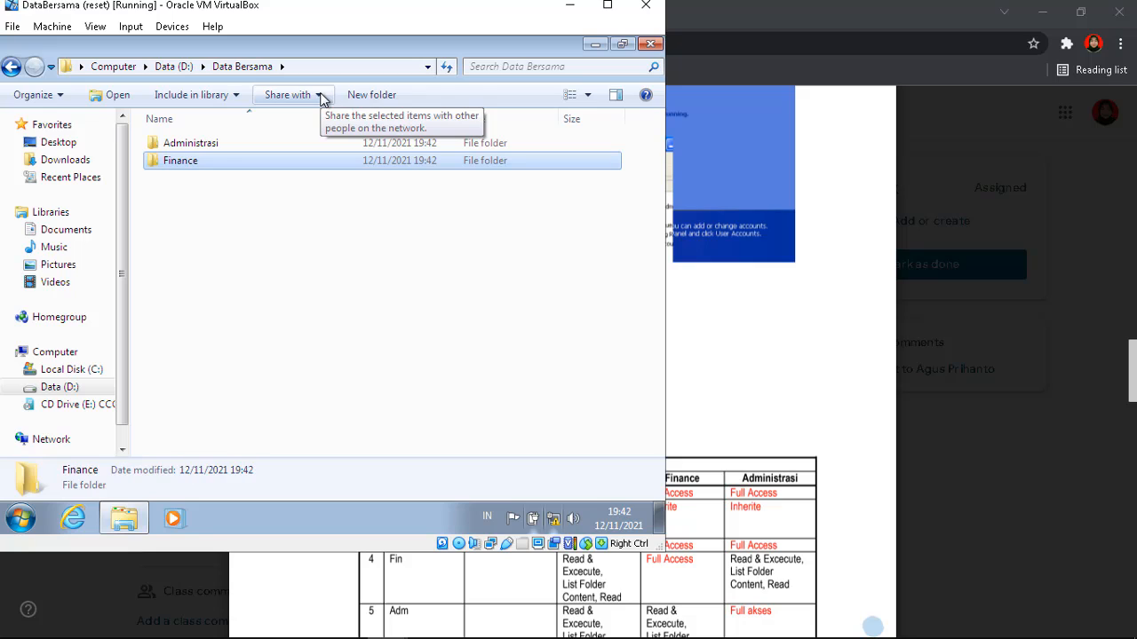
click(322, 274)
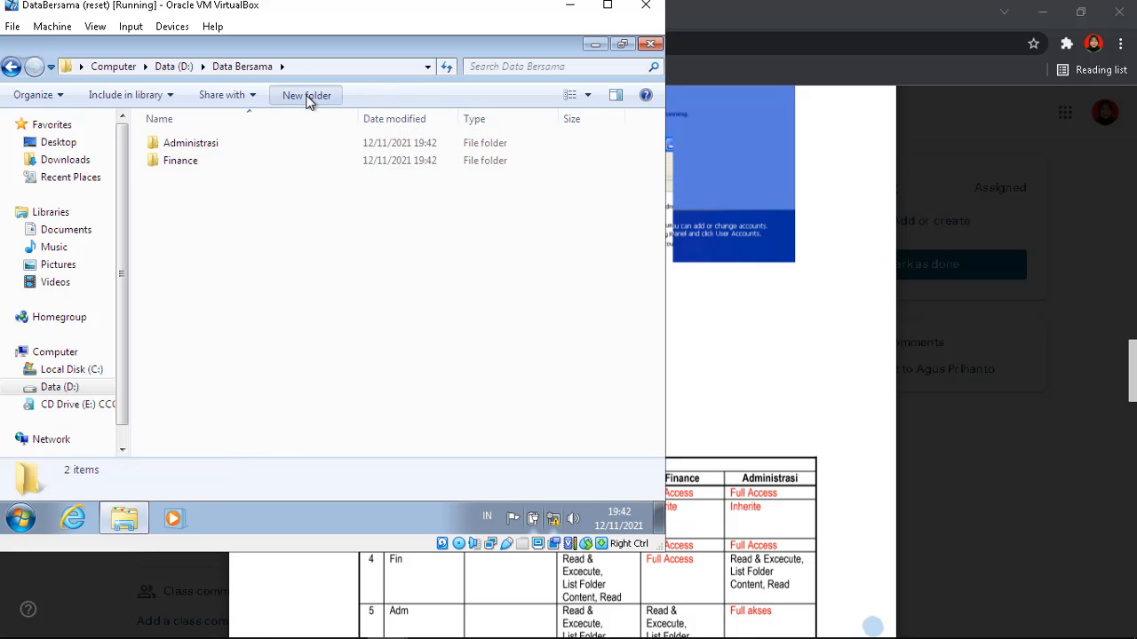
click(308, 96)
text(Manager)
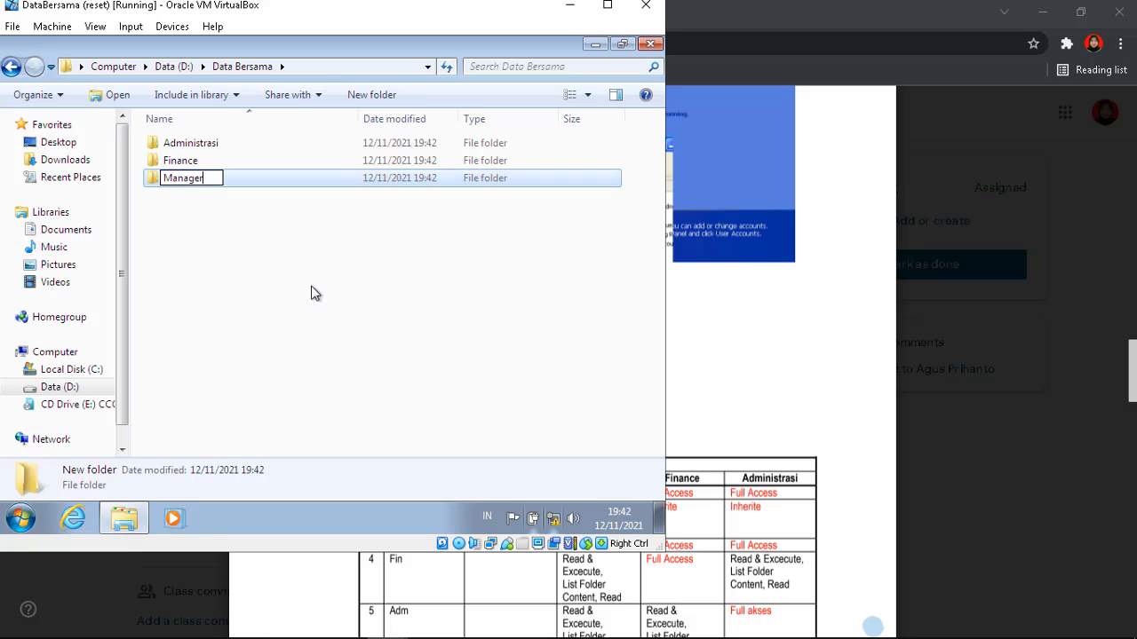
key(Return)
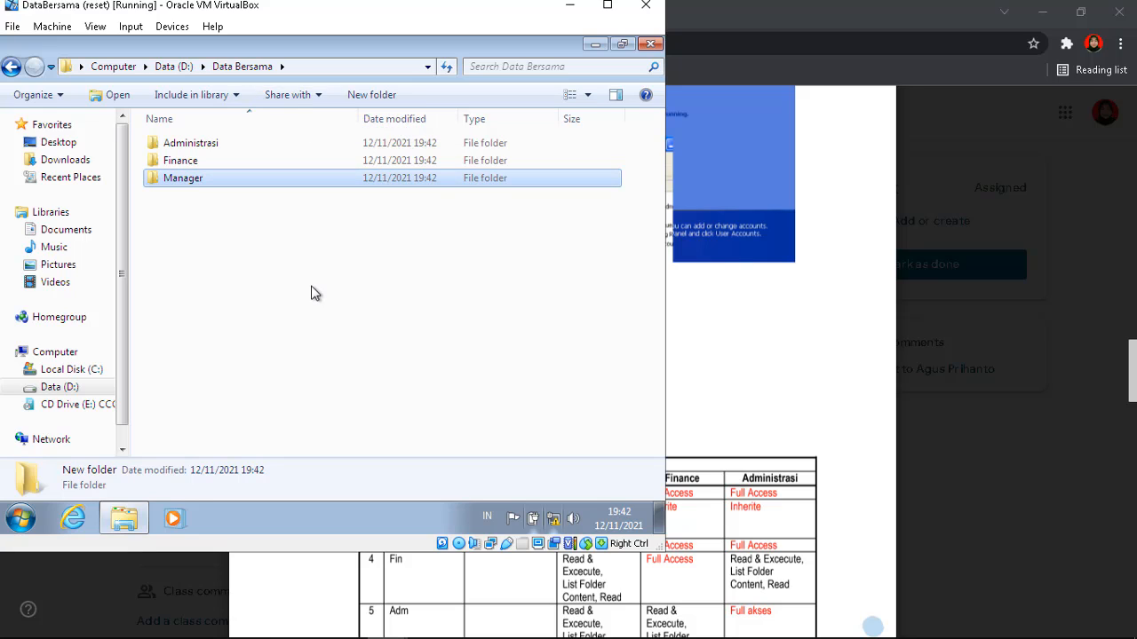
Expand Data (D:) and Data Bersama in the folder tree, then return to the Data (D:) drive
click(17, 389)
click(18, 387)
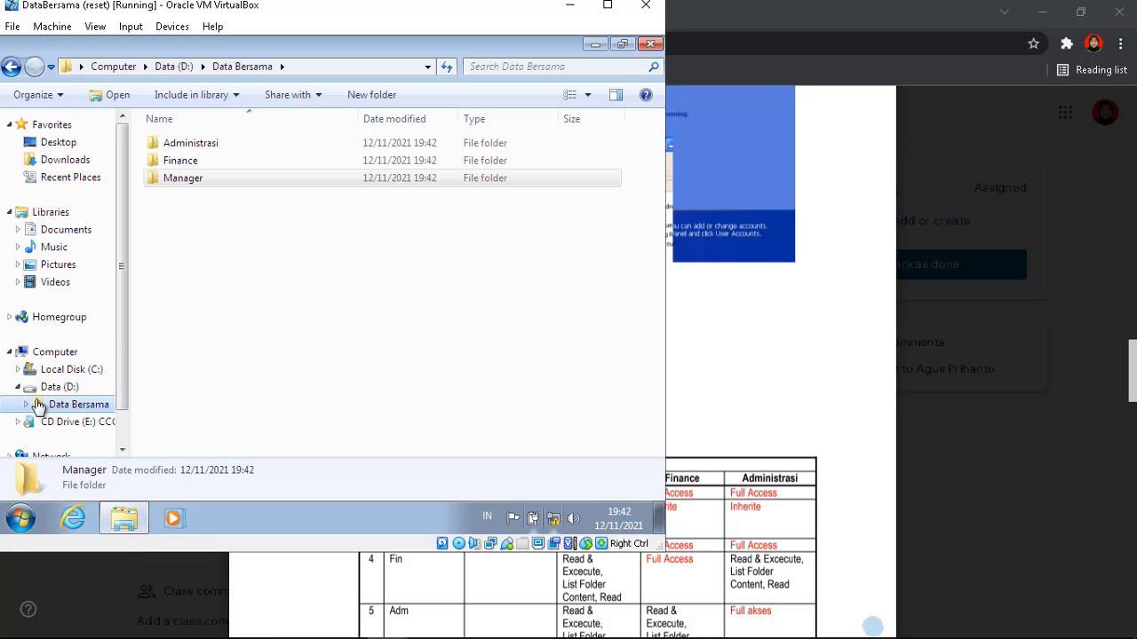
click(26, 406)
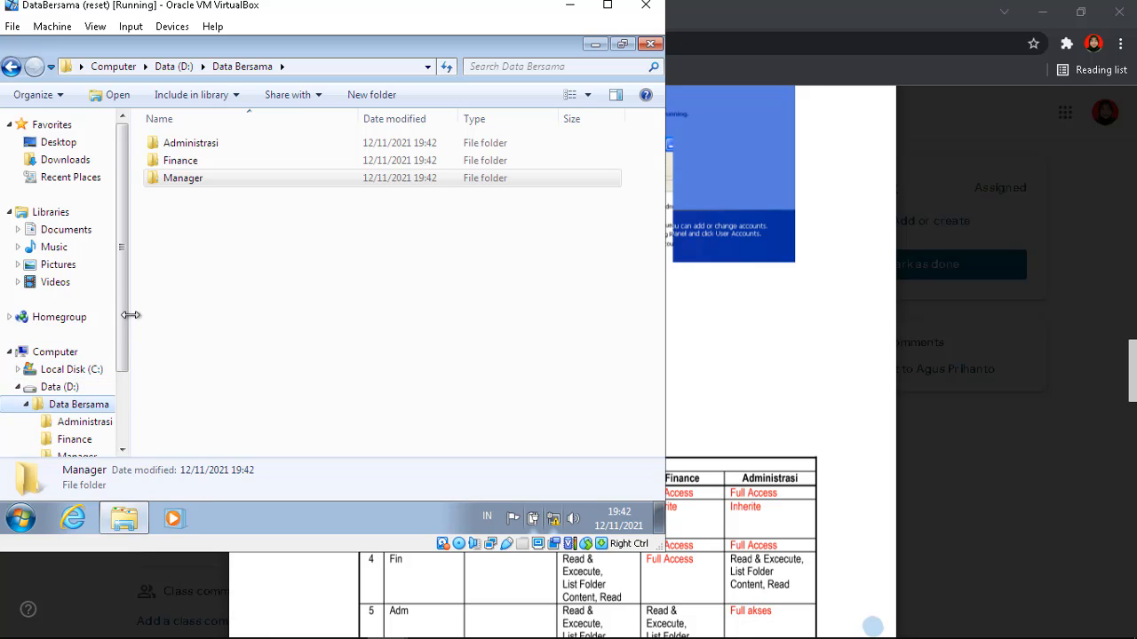
drag(125, 314, 124, 352)
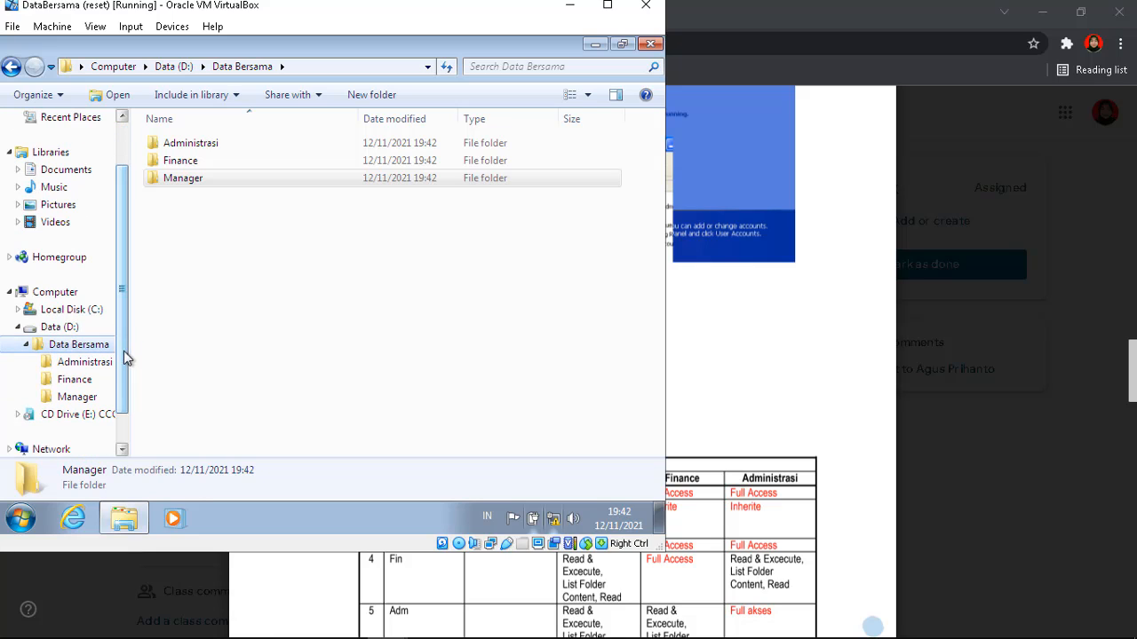
click(46, 327)
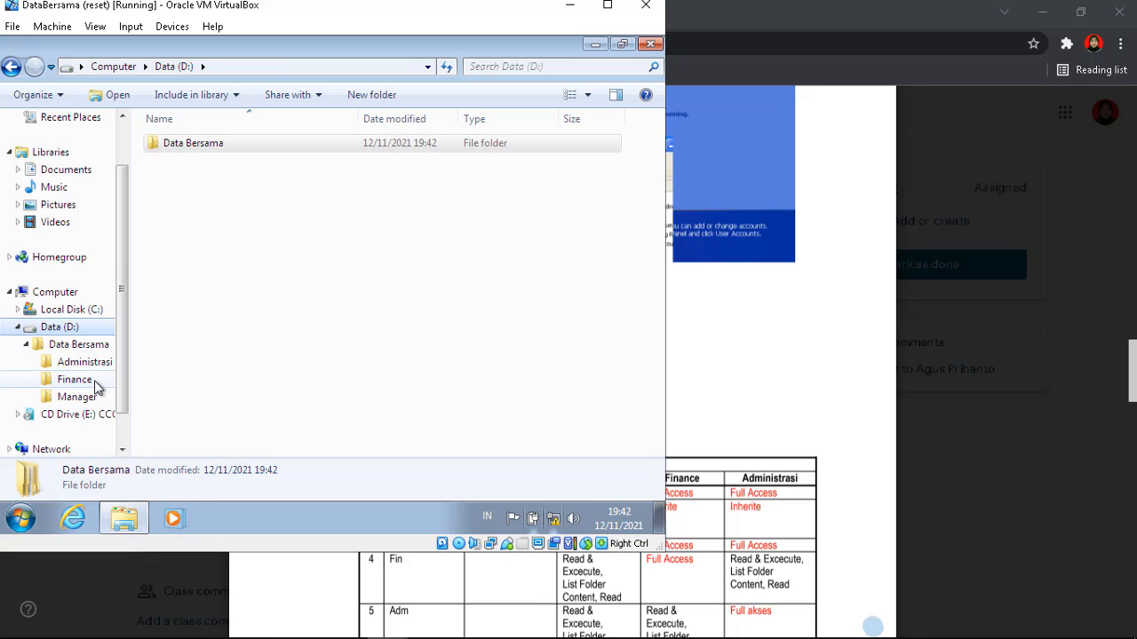
click(322, 316)
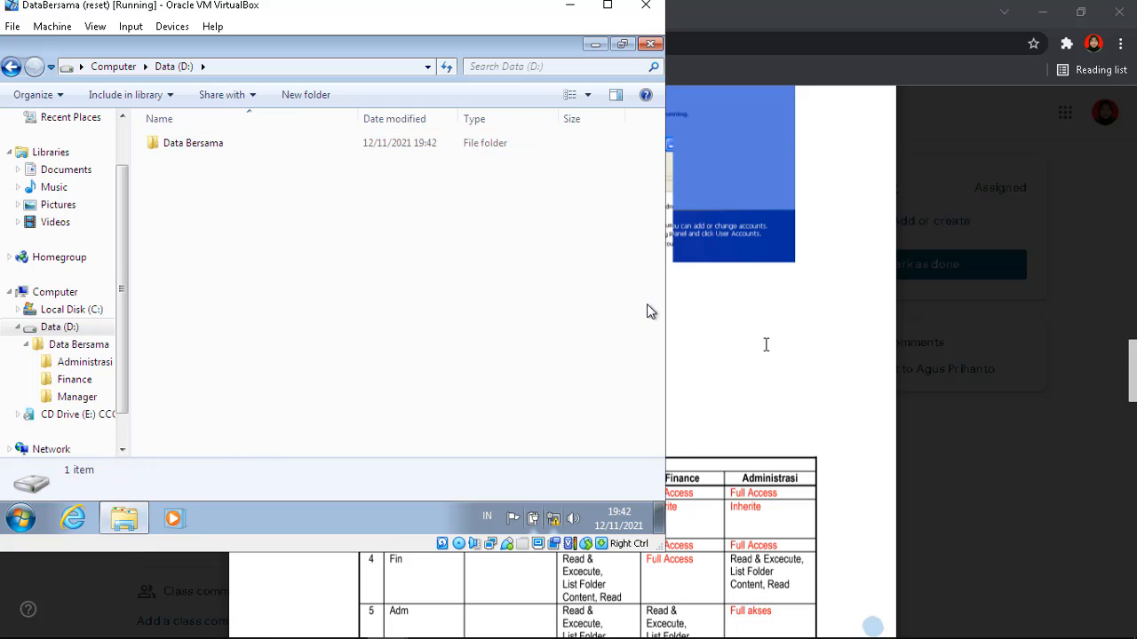
Scroll the assignment PDF down to show the folder security permission table
click(766, 345)
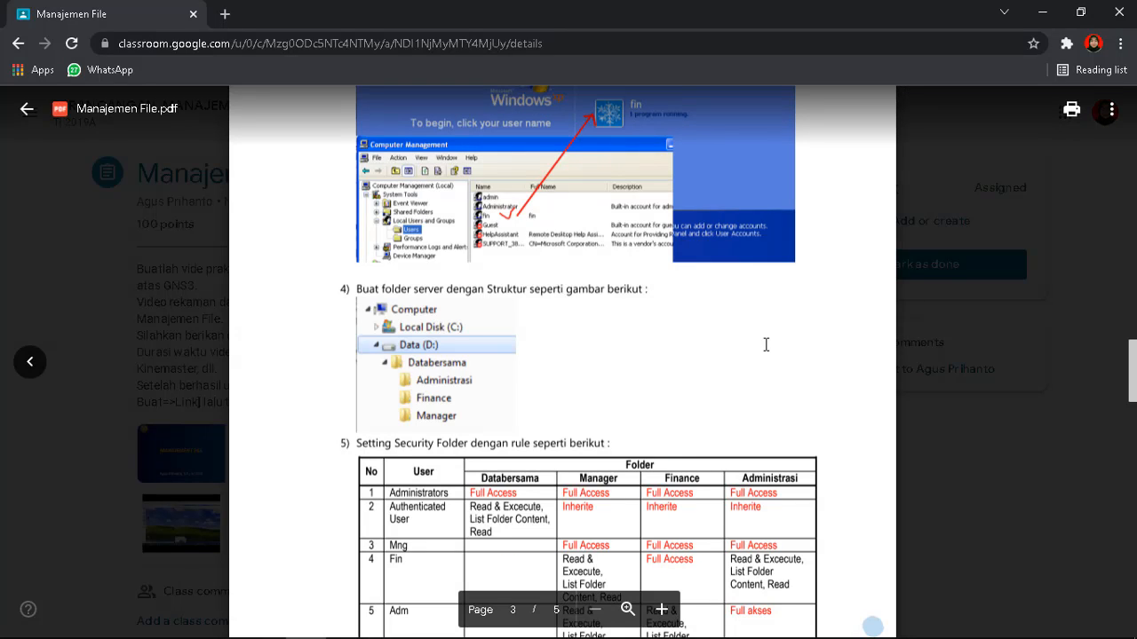
scroll(766, 344, down, 3)
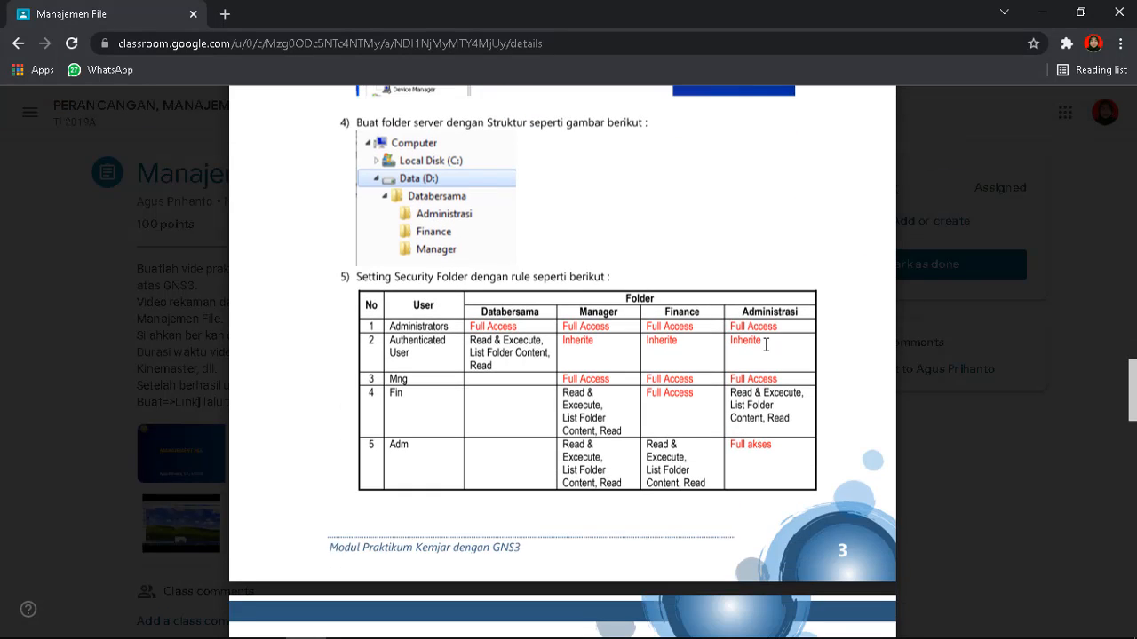
scroll(766, 344, down, 1)
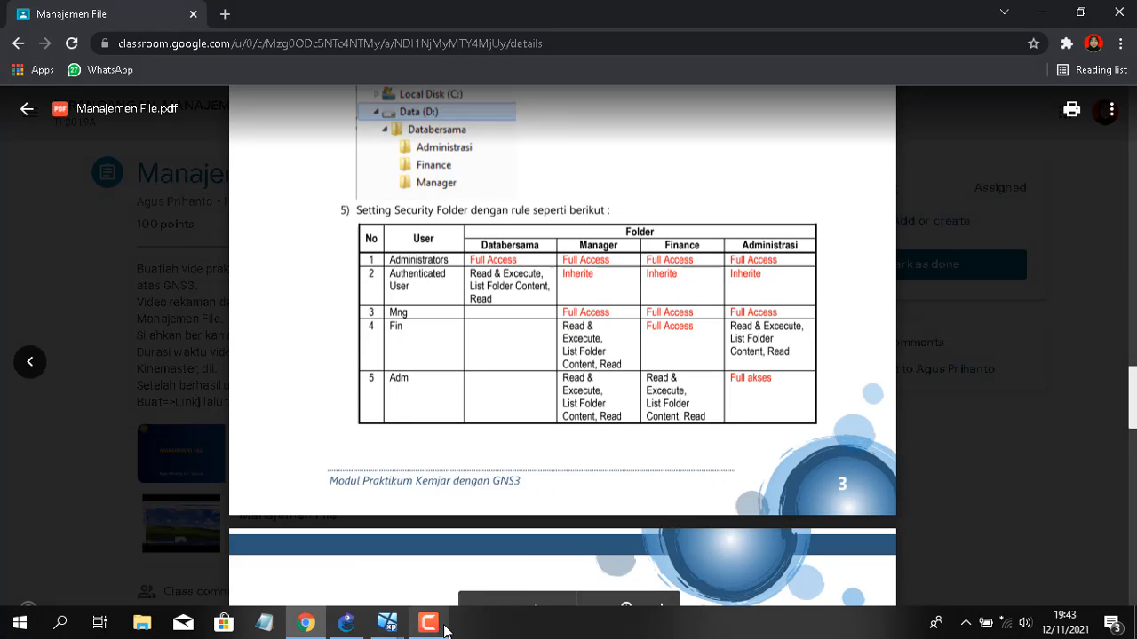
mouse_move(399, 628)
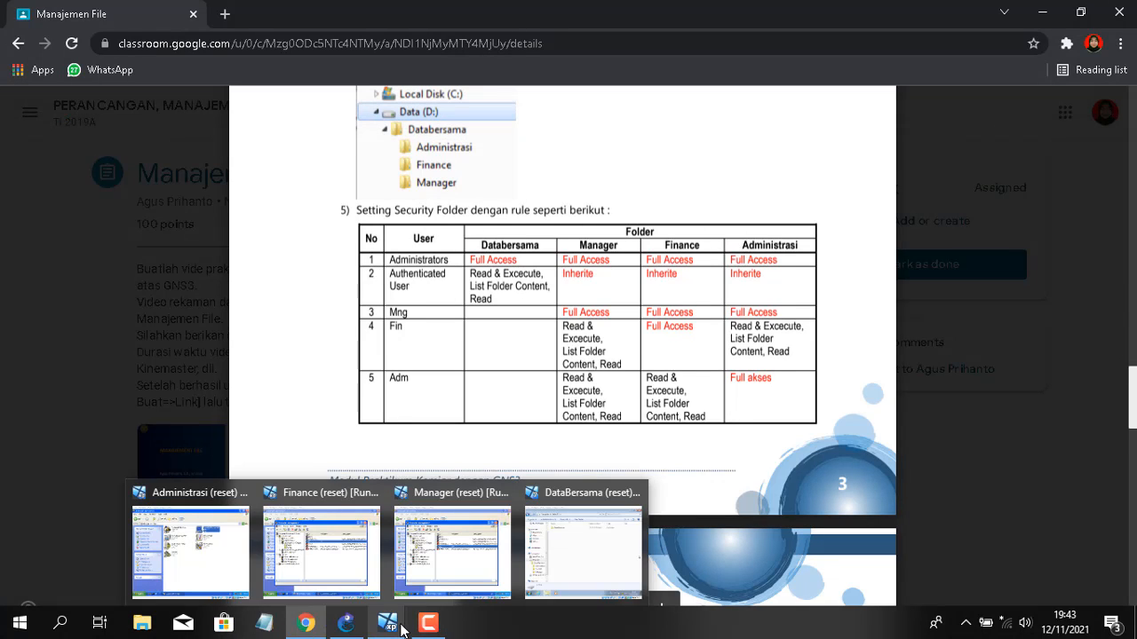
Turn off inheritance on Data Bersama, remove all inherited permission entries and accept the warning
click(583, 551)
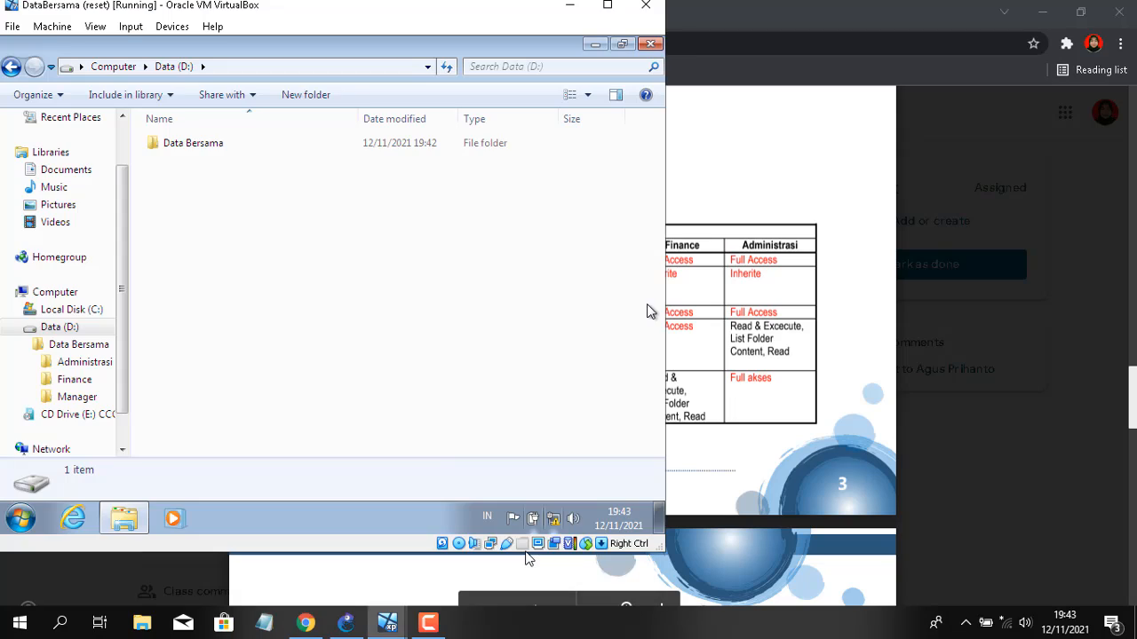
click(207, 146)
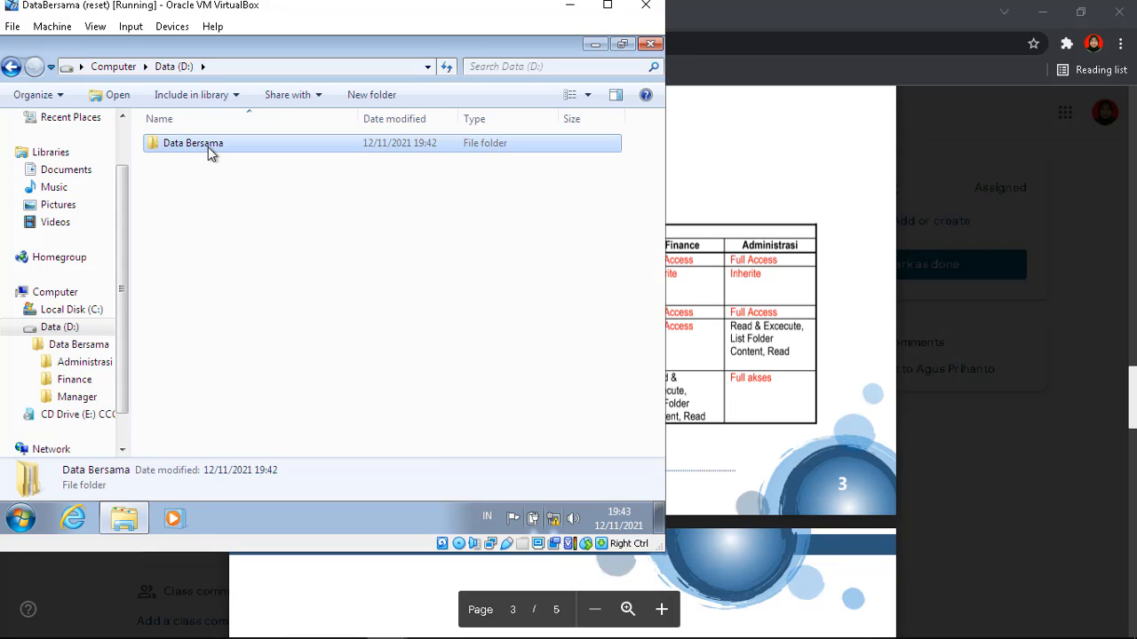
right_click(211, 154)
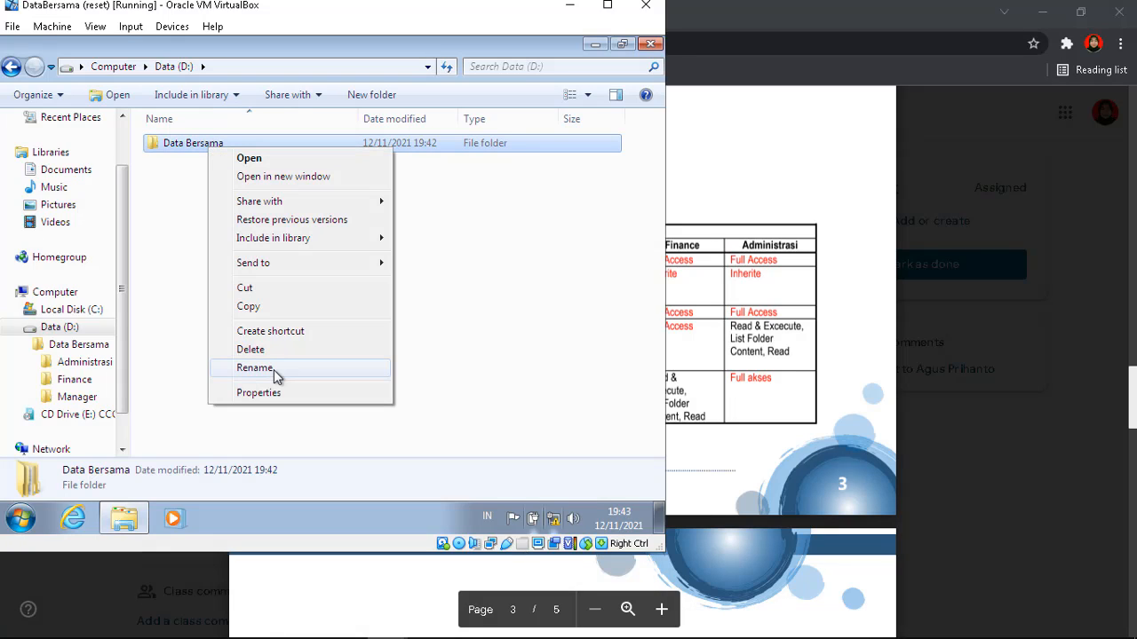
click(281, 396)
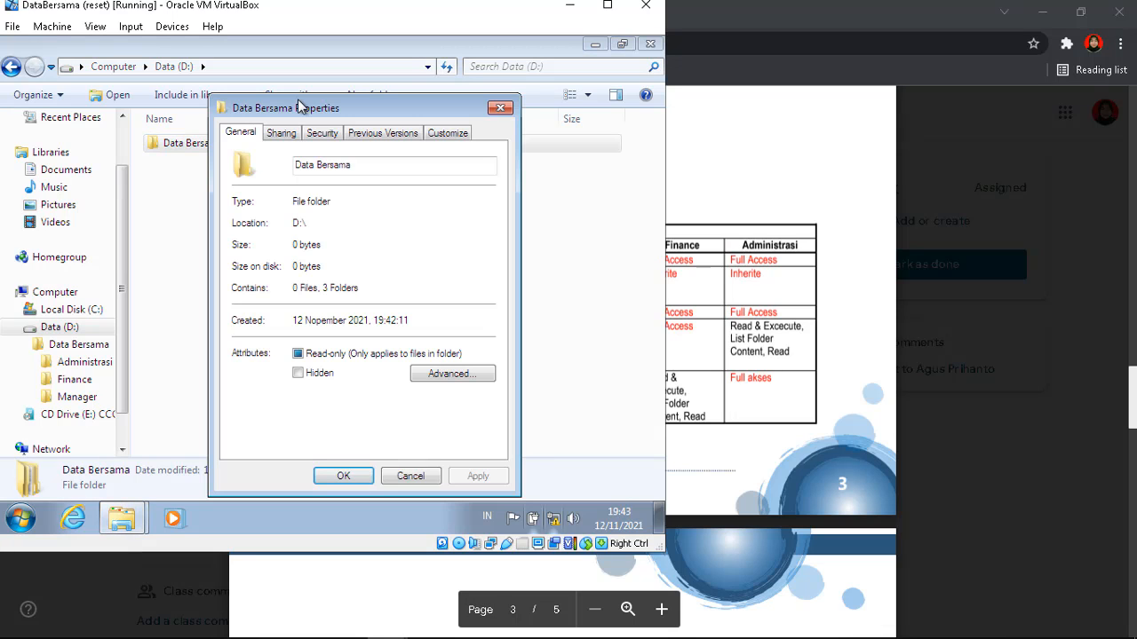
click(321, 133)
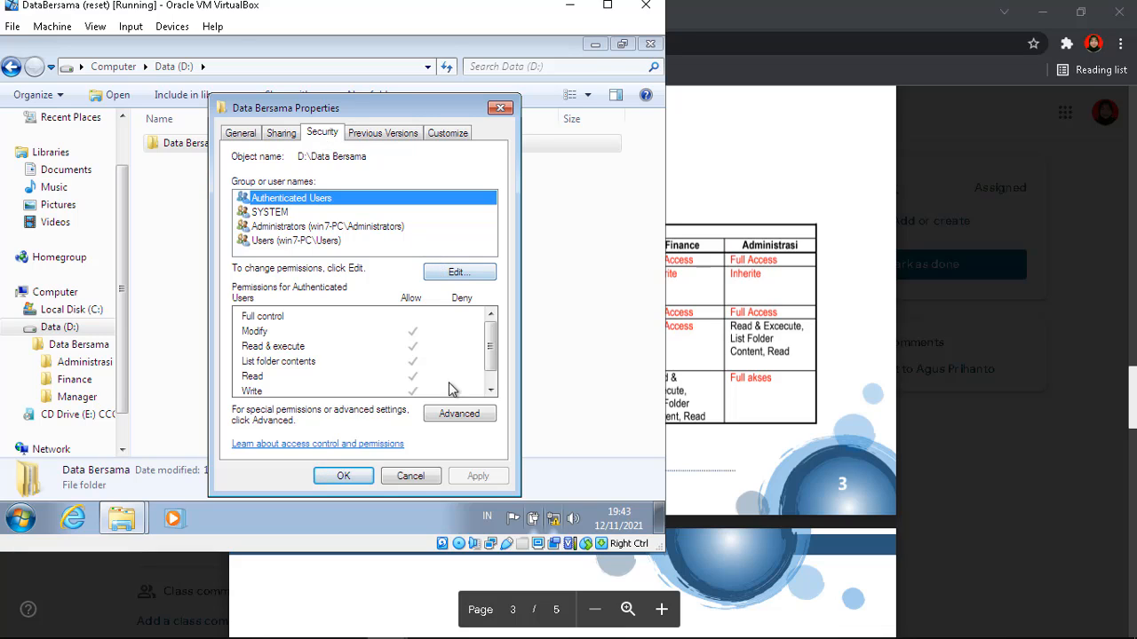
click(456, 414)
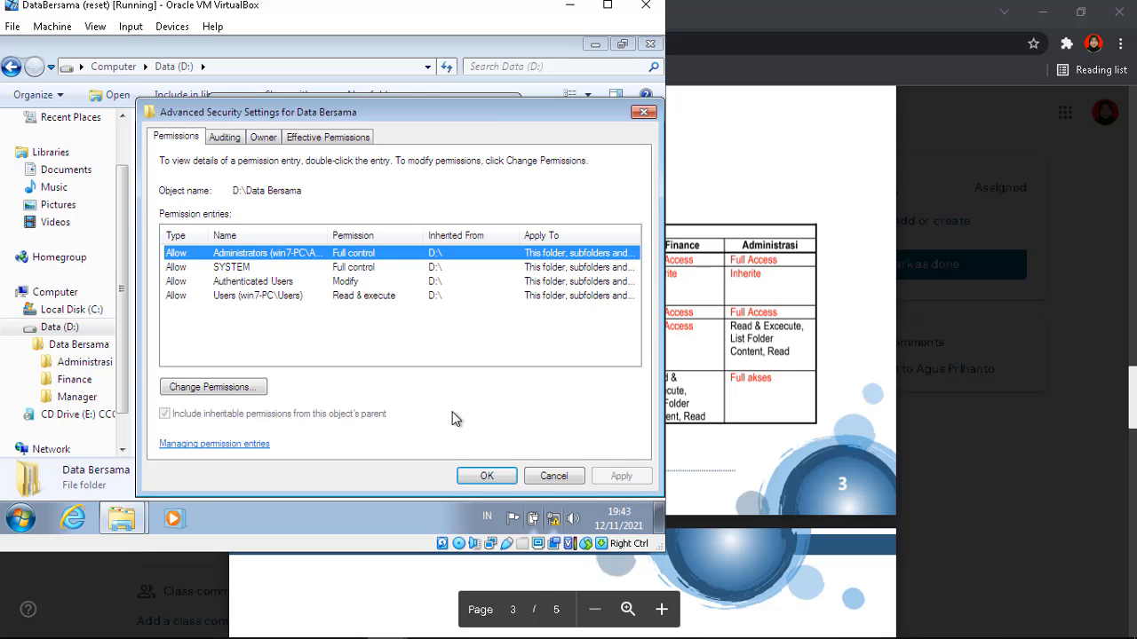
click(203, 386)
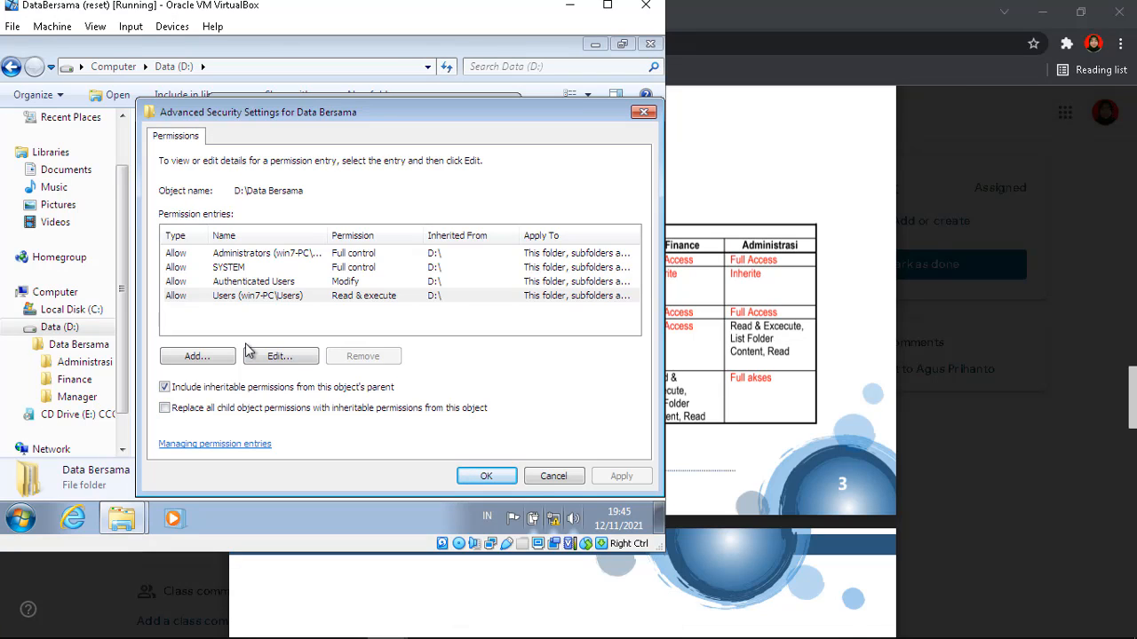
click(165, 388)
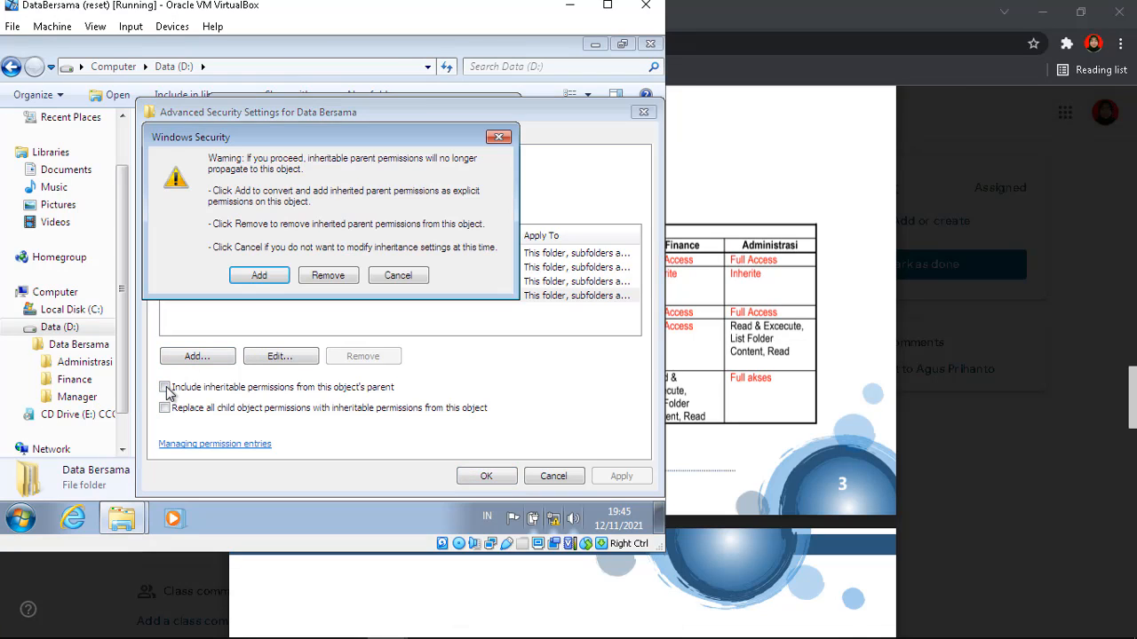
click(327, 276)
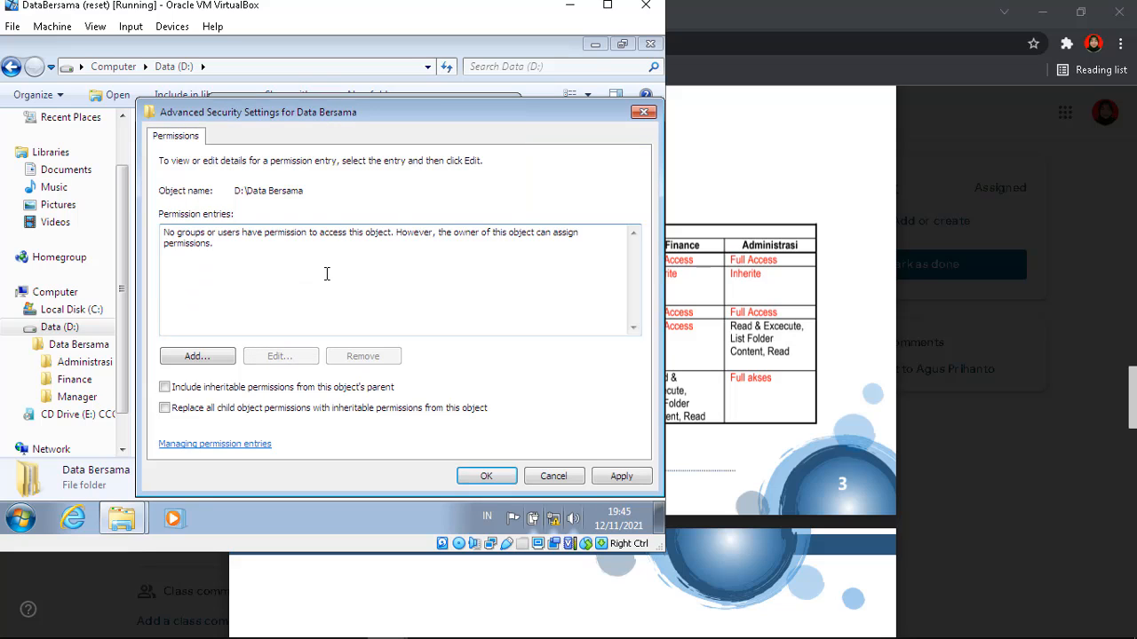
click(491, 477)
click(414, 356)
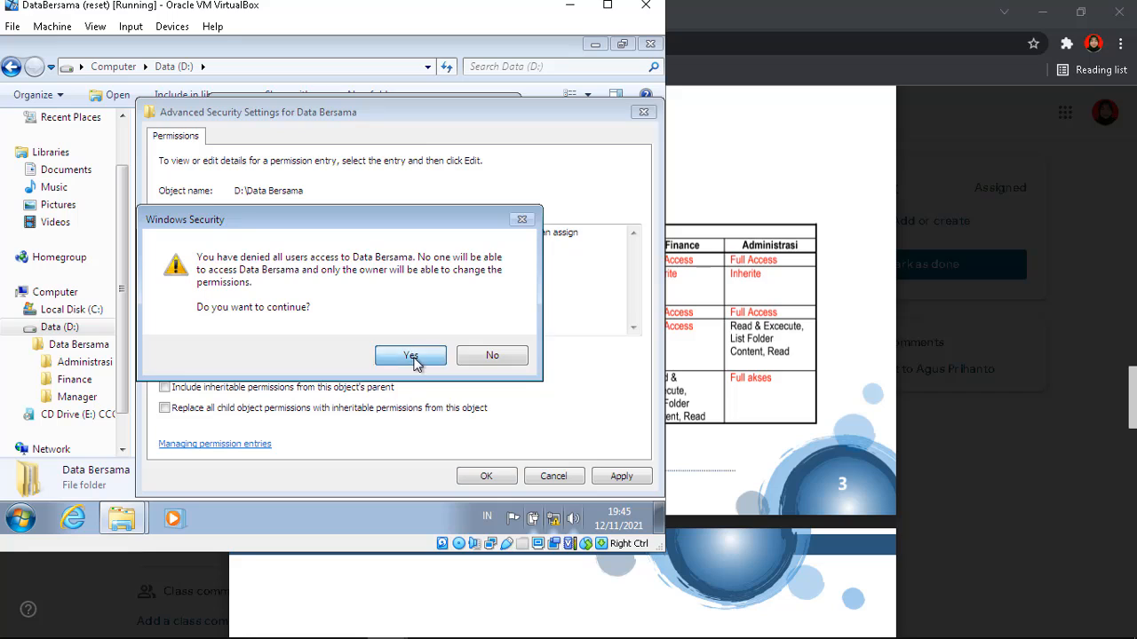
Add the Administrators group to Data Bersama's permissions with Full control allowed
click(491, 477)
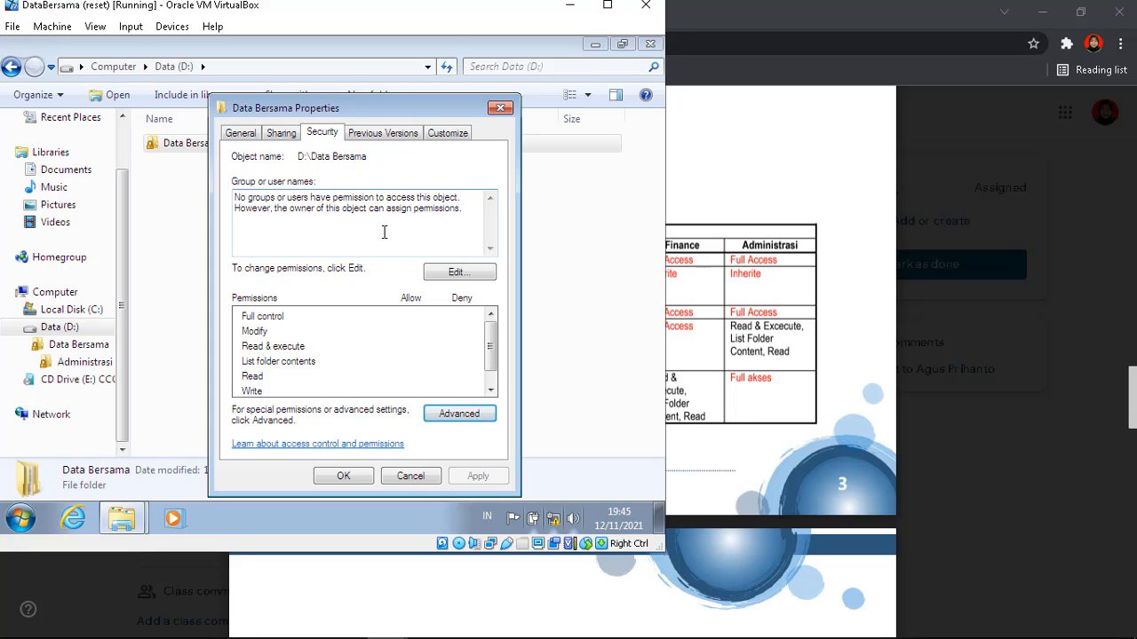
click(471, 271)
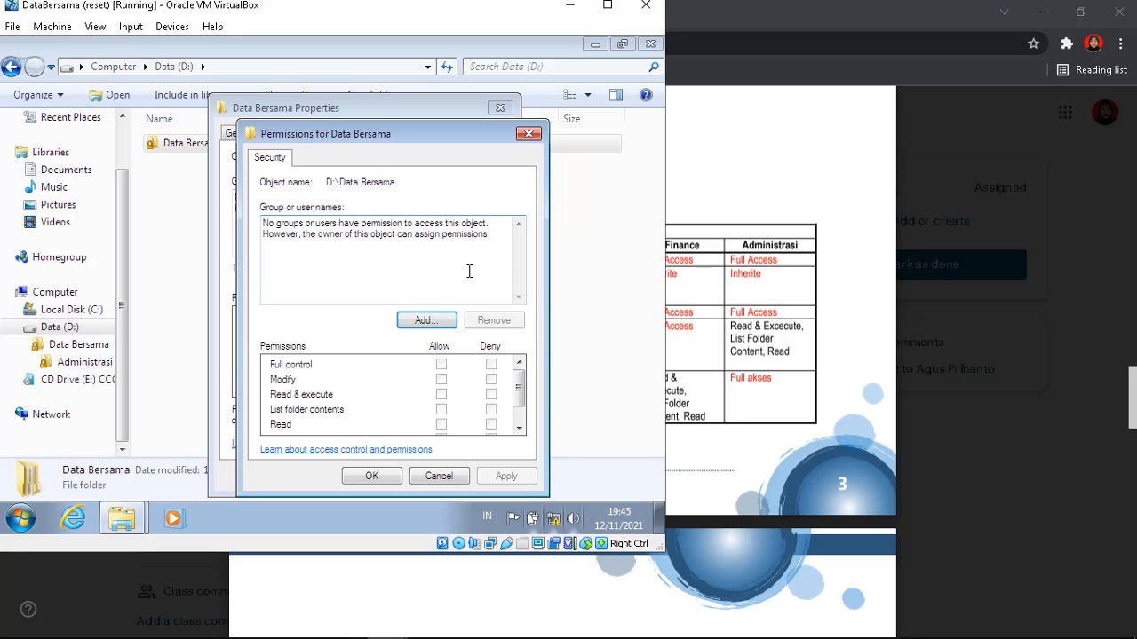
click(430, 323)
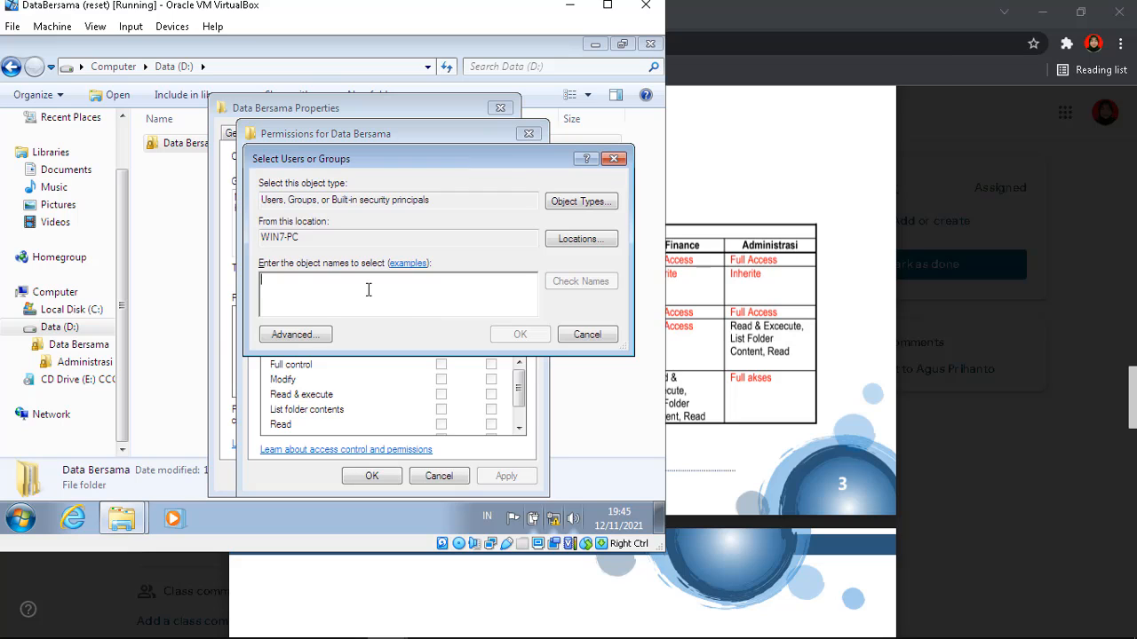
text(admini)
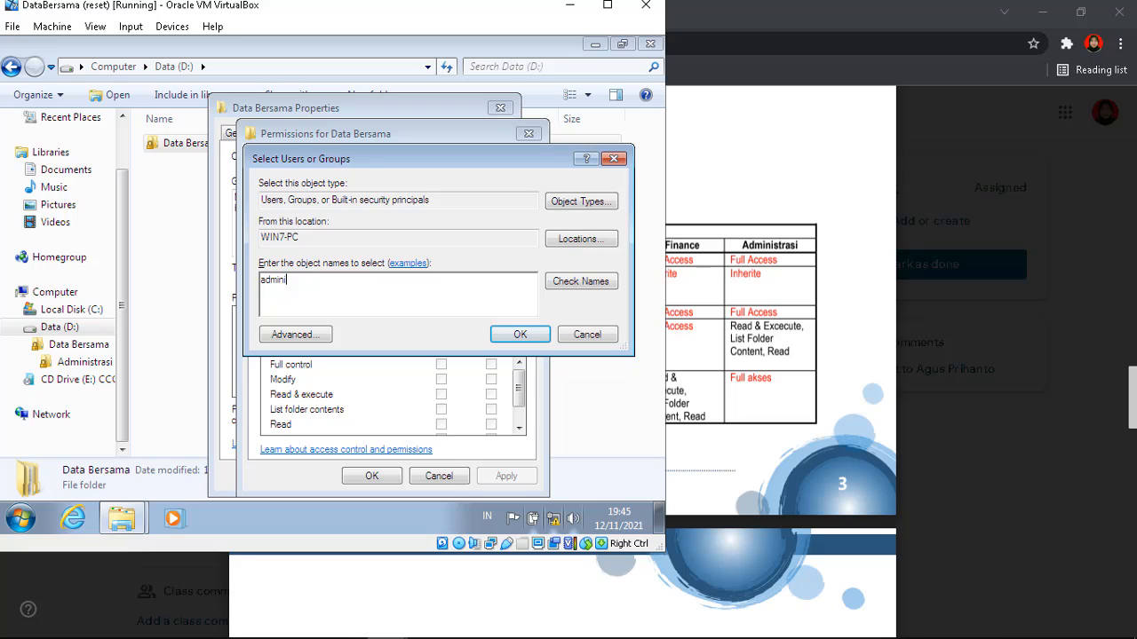
text(sta)
click(518, 334)
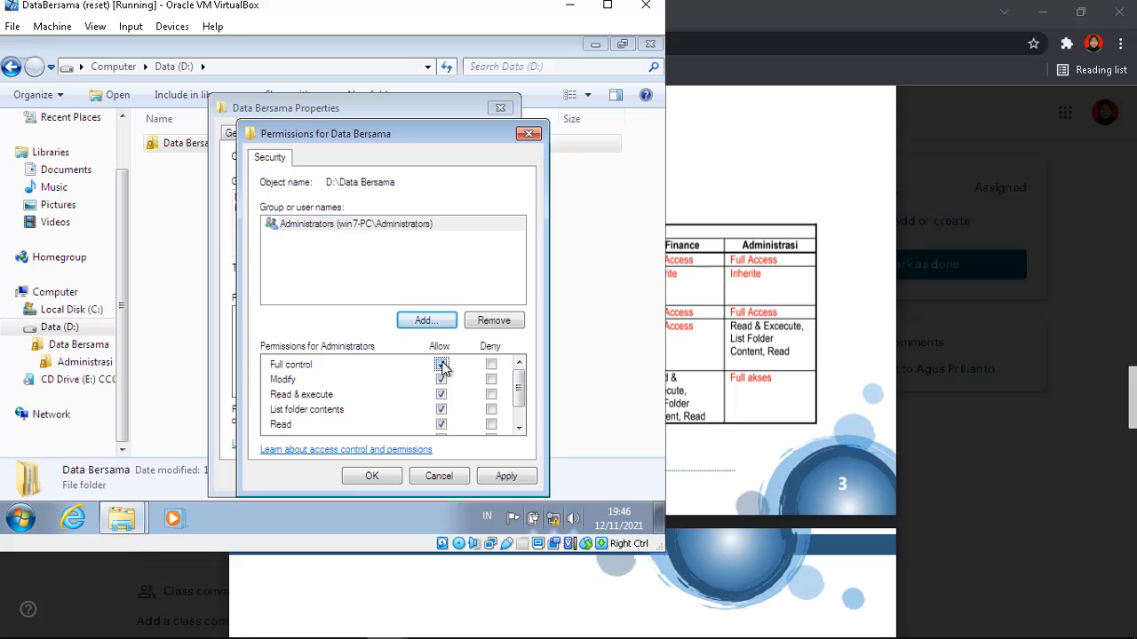
click(423, 320)
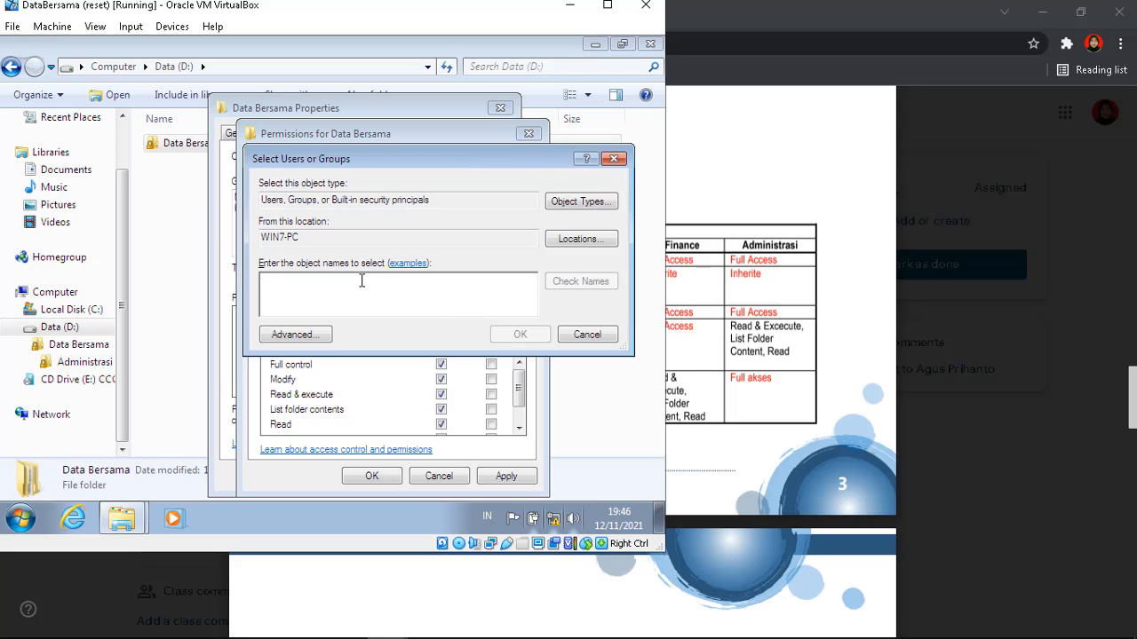
Check the assignment's security table for the next group to add to Data Bersama
text(ath)
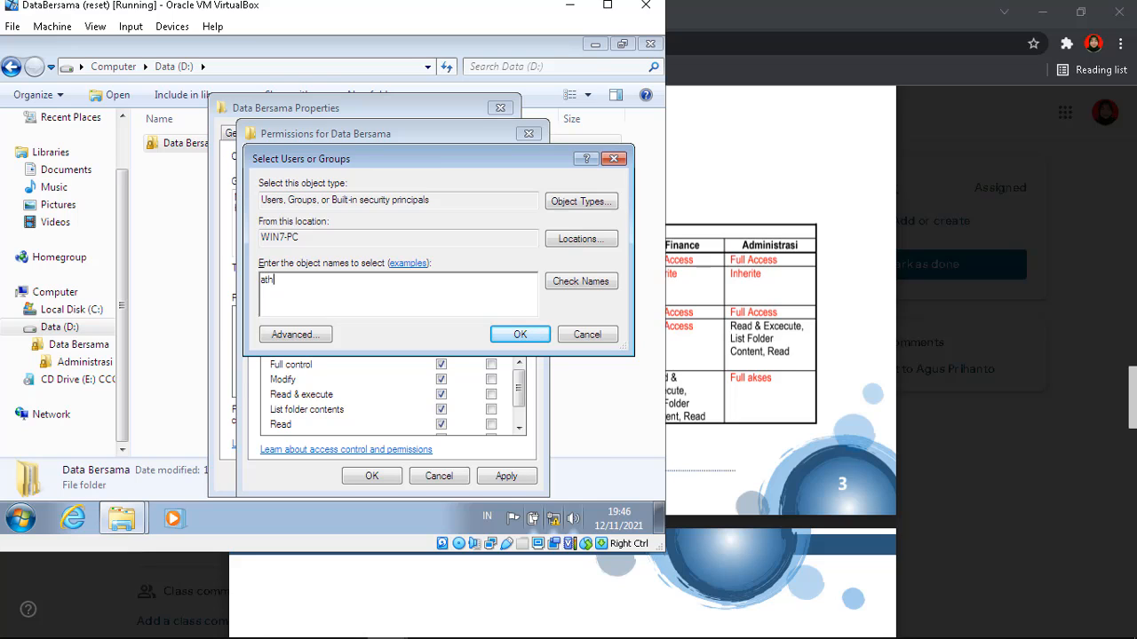
key(BackSpace)
key(BackSpace)
key(BackSpace)
click(749, 333)
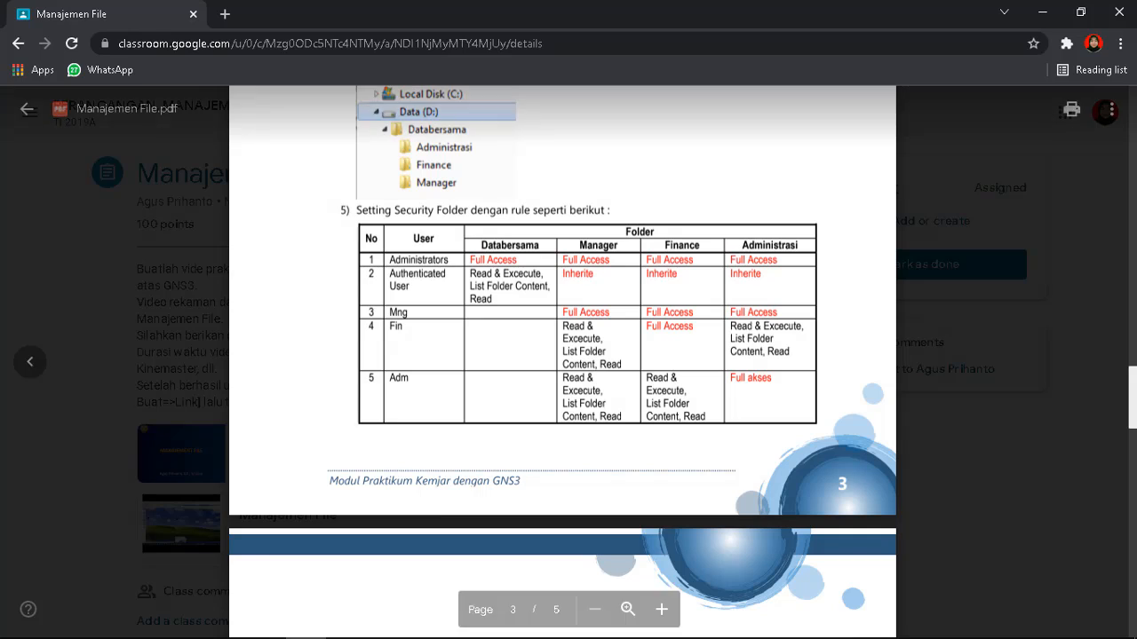
mouse_move(398, 629)
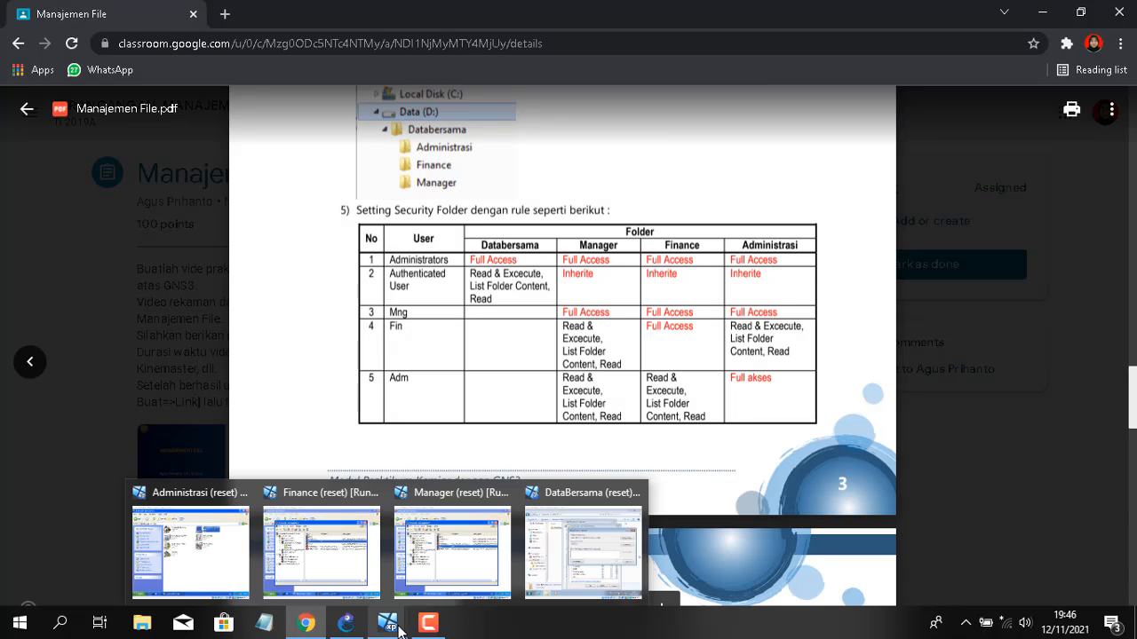
click(579, 538)
Add Authenticated Users to Data Bersama with Read & execute, List folder contents and Read, and apply
text(authenticated user)
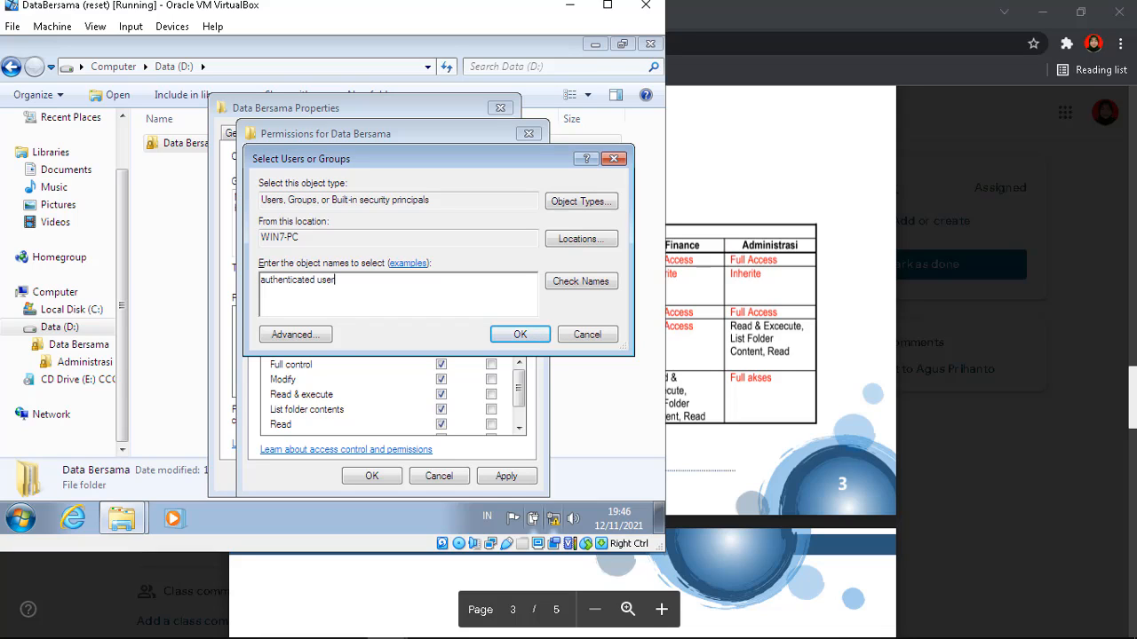
click(513, 335)
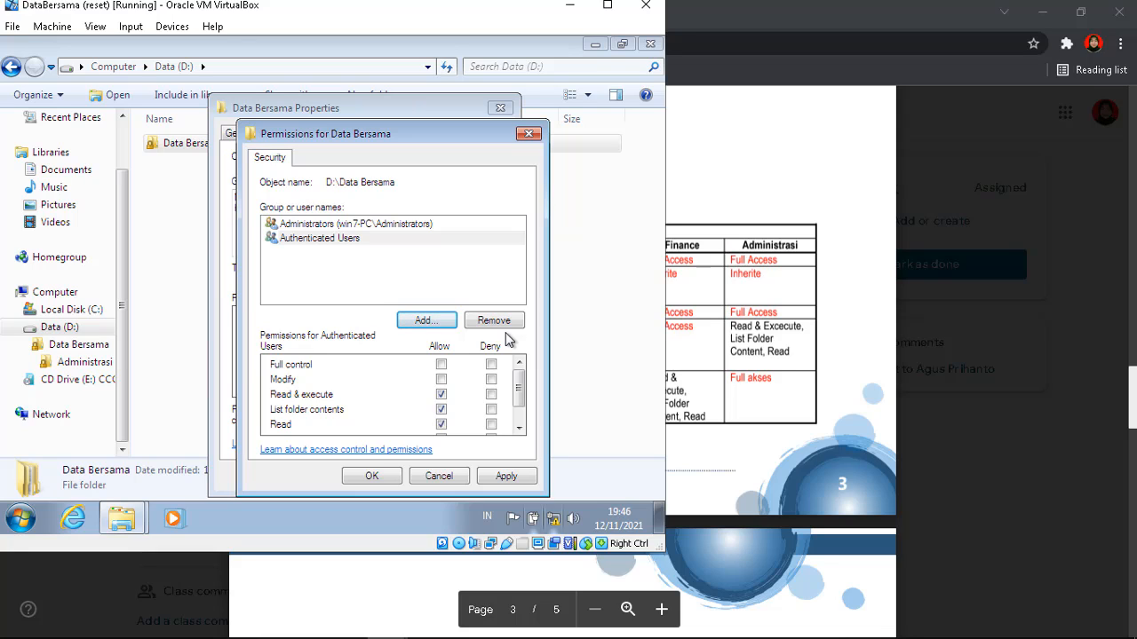
mouse_move(521, 386)
mouse_down()
mouse_move(520, 418)
mouse_move(520, 385)
mouse_up()
click(504, 476)
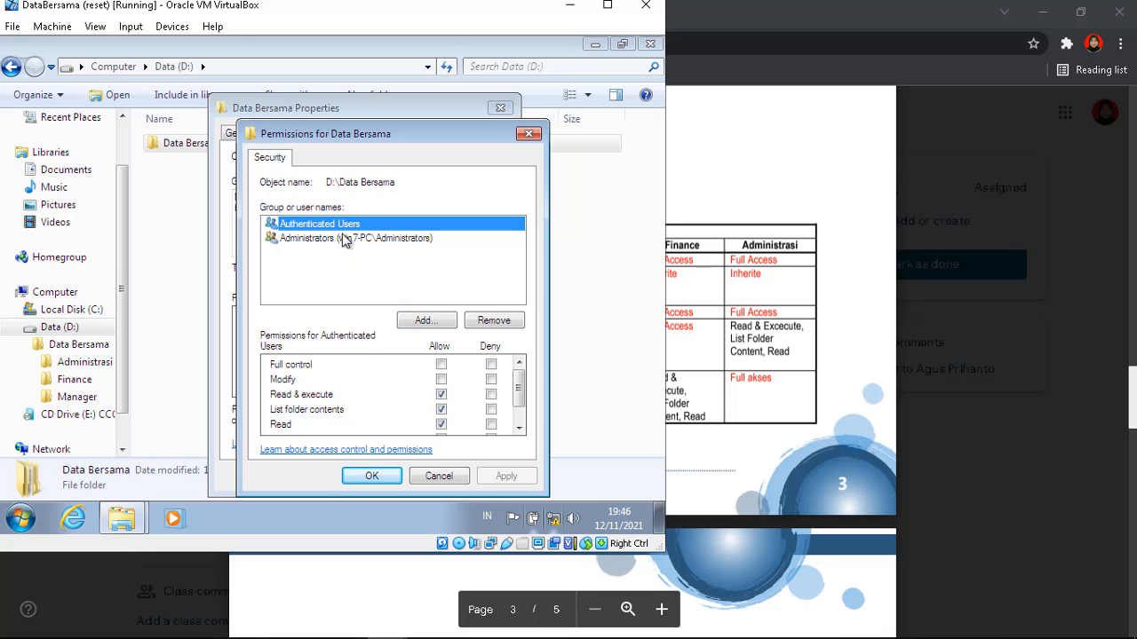
click(341, 240)
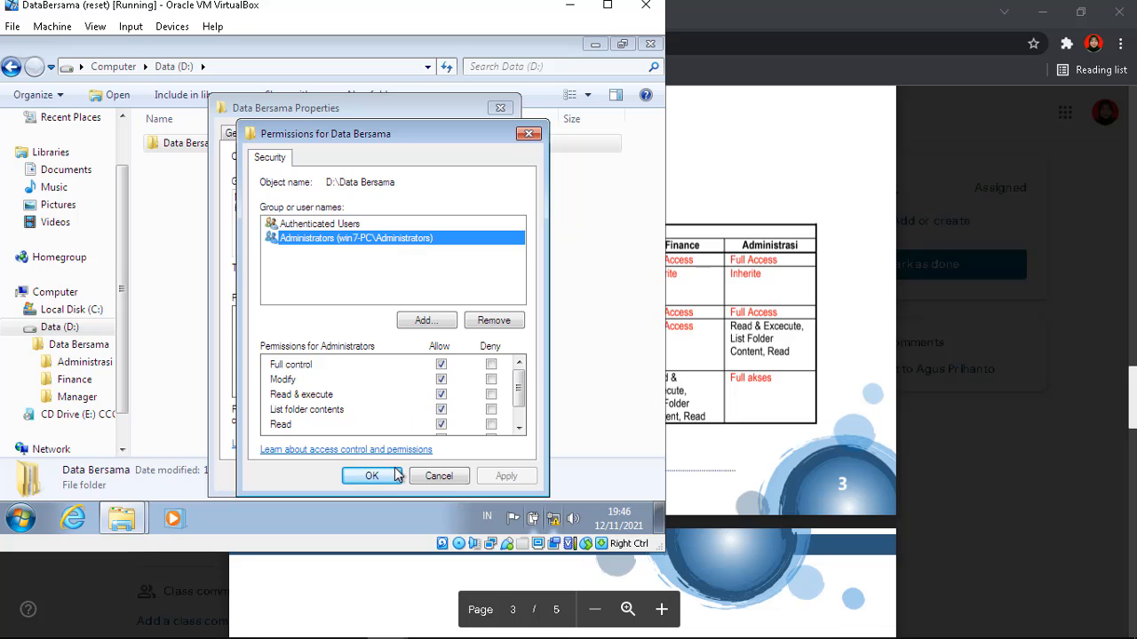
click(384, 478)
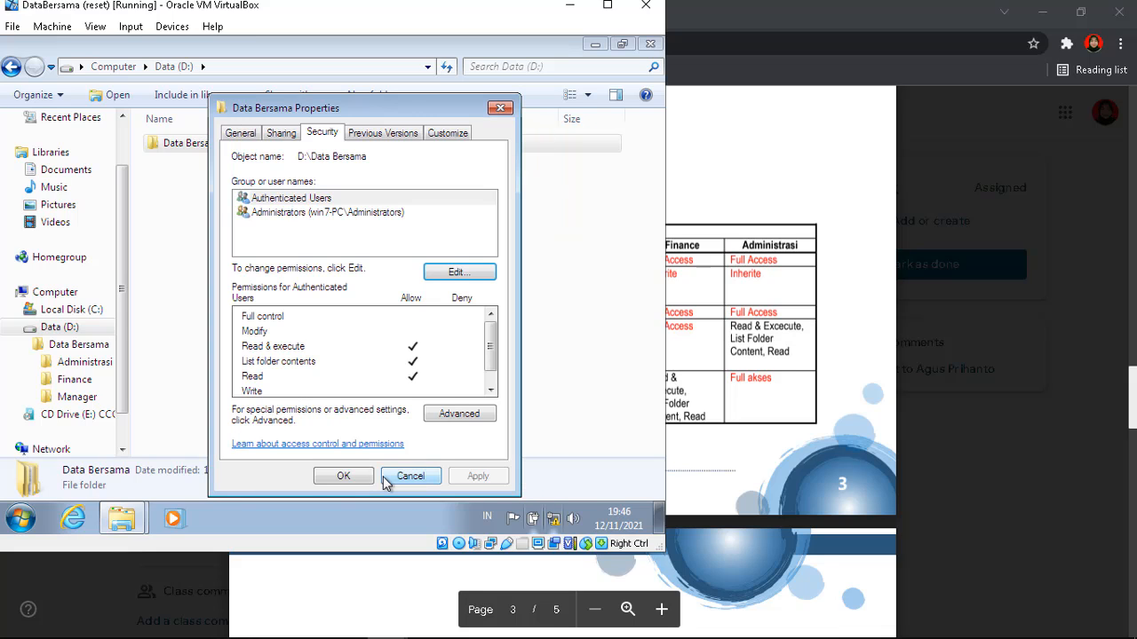
click(345, 475)
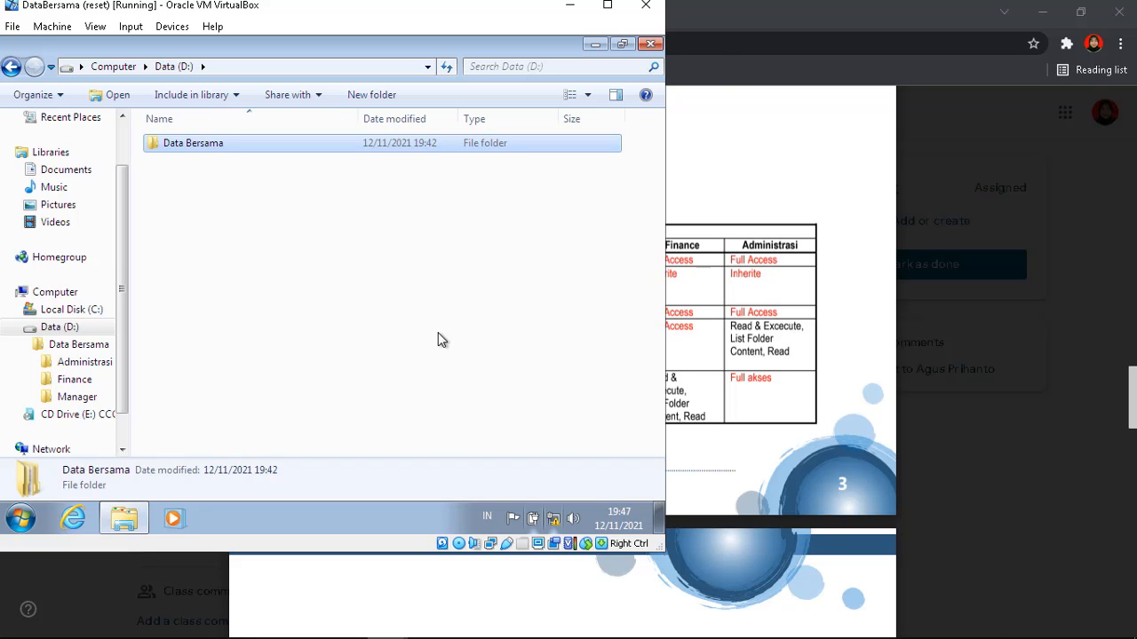
click(741, 341)
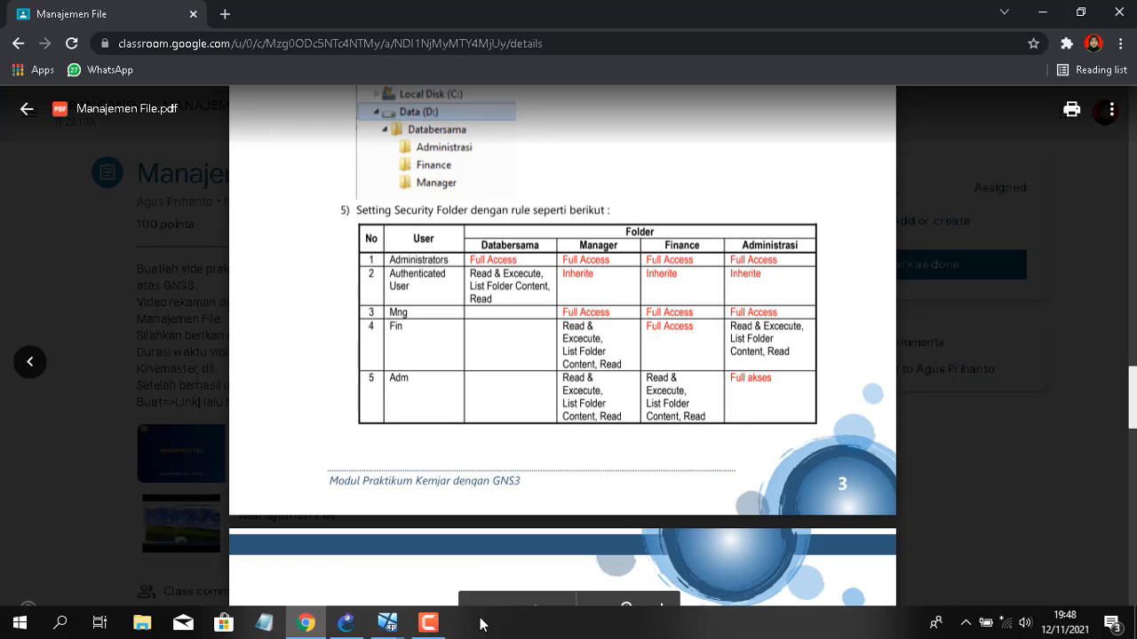
mouse_move(387, 623)
click(611, 533)
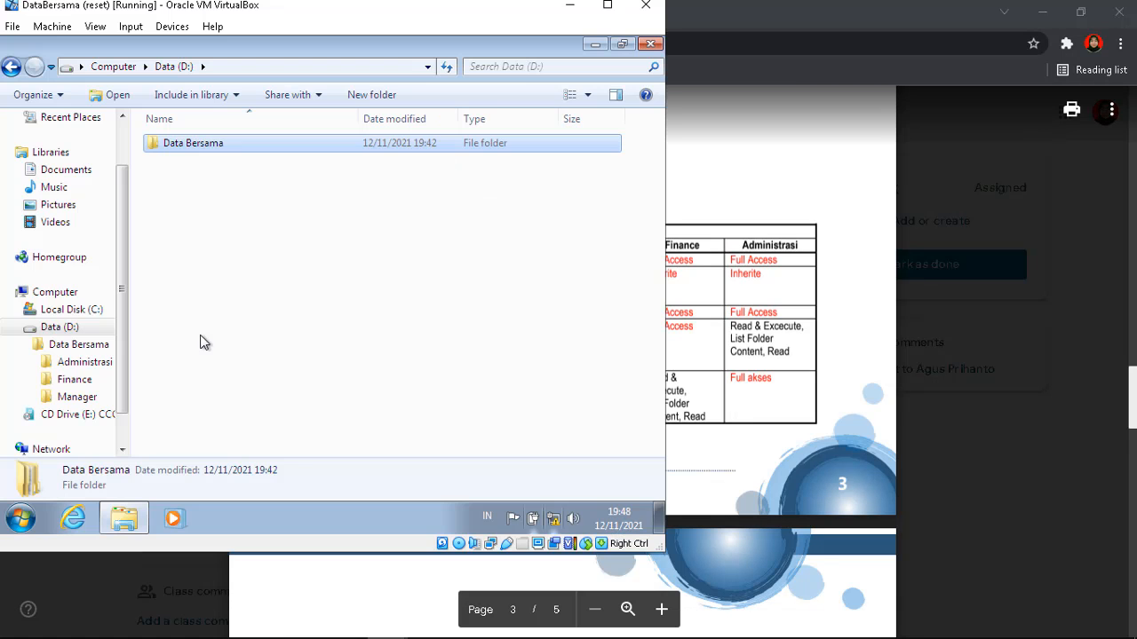
Grant user adm Full control on the Administrasi folder and save the permissions
click(80, 362)
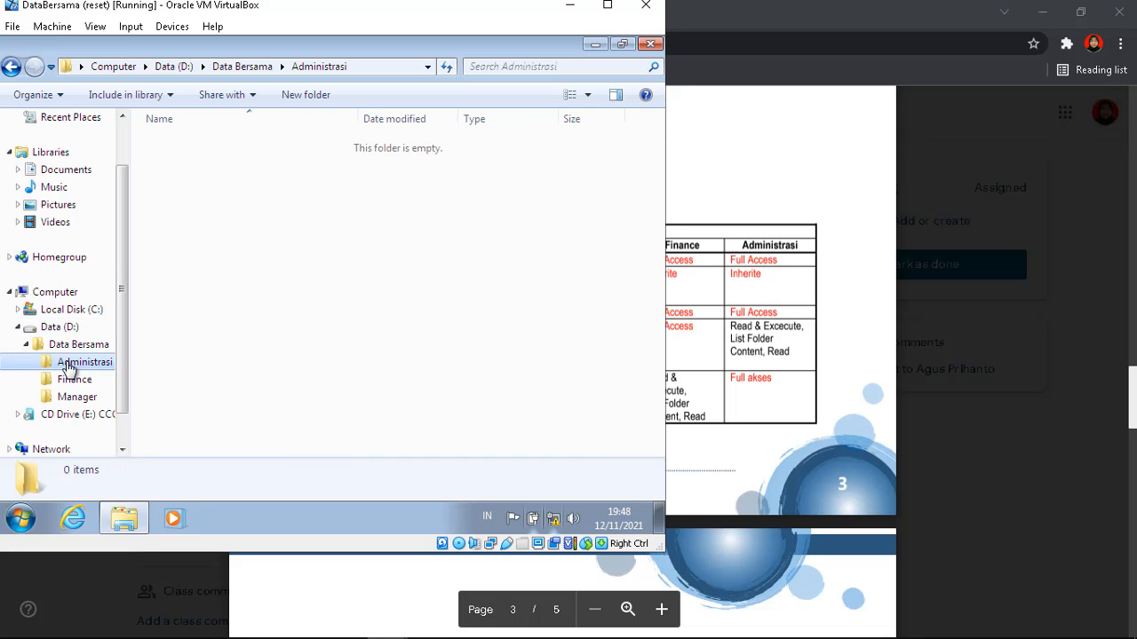
right_click(69, 368)
click(98, 350)
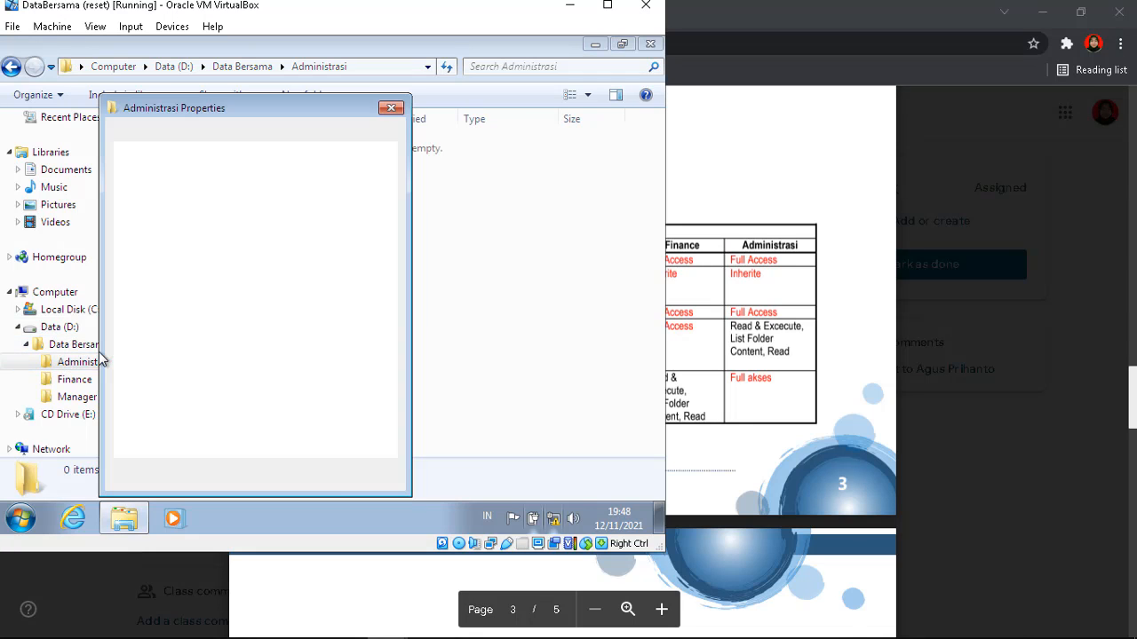
click(213, 133)
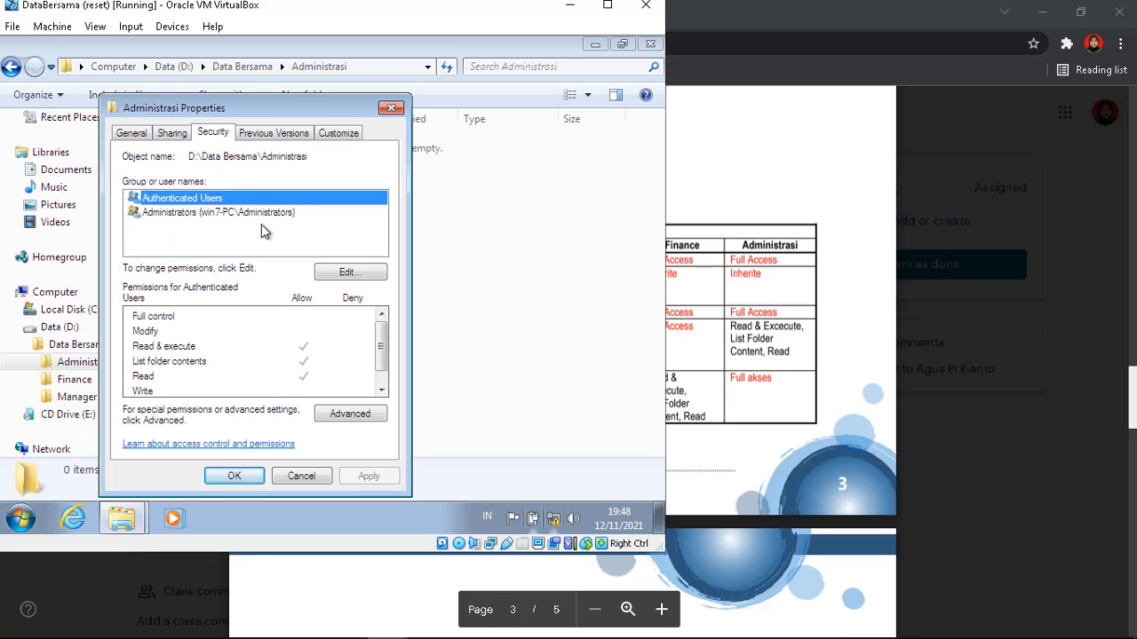
click(348, 272)
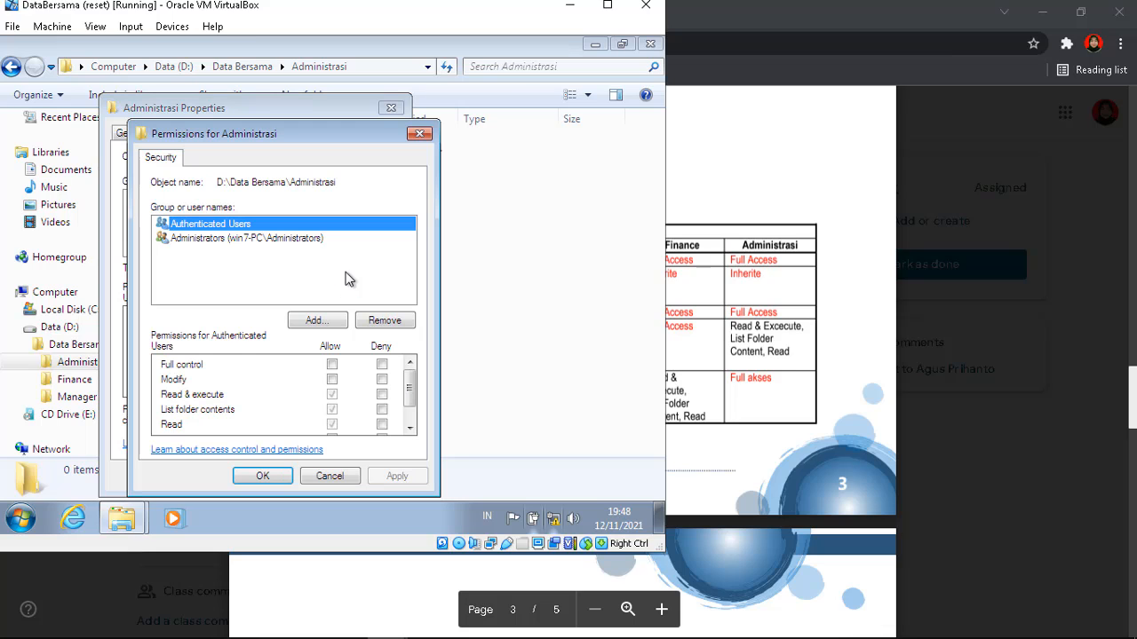
click(328, 318)
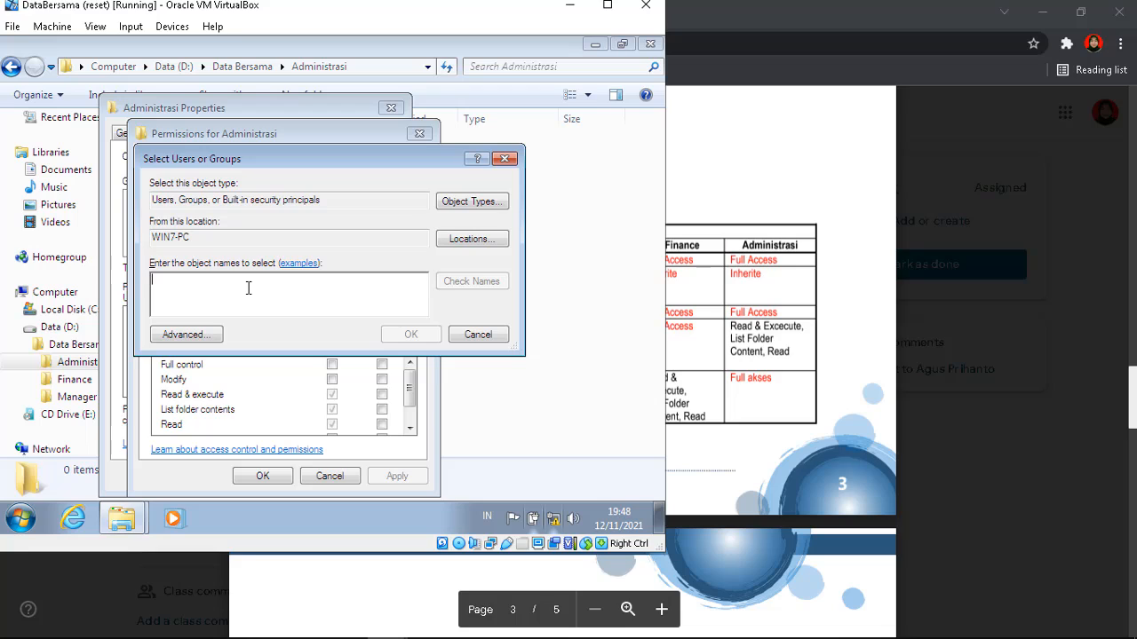
text(adm)
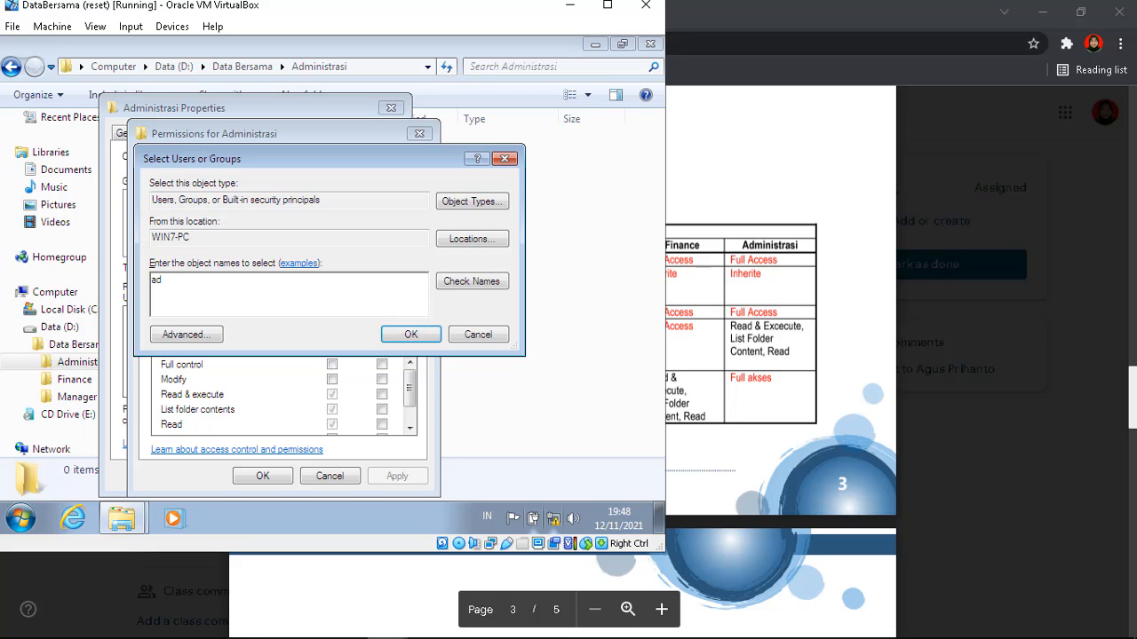
click(415, 336)
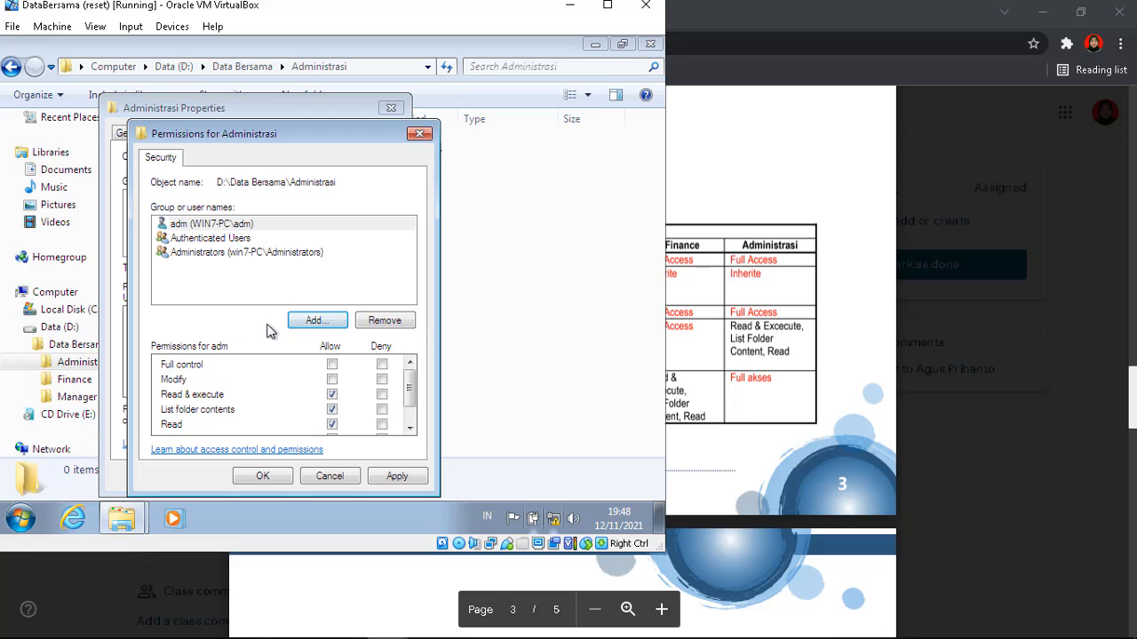
click(332, 365)
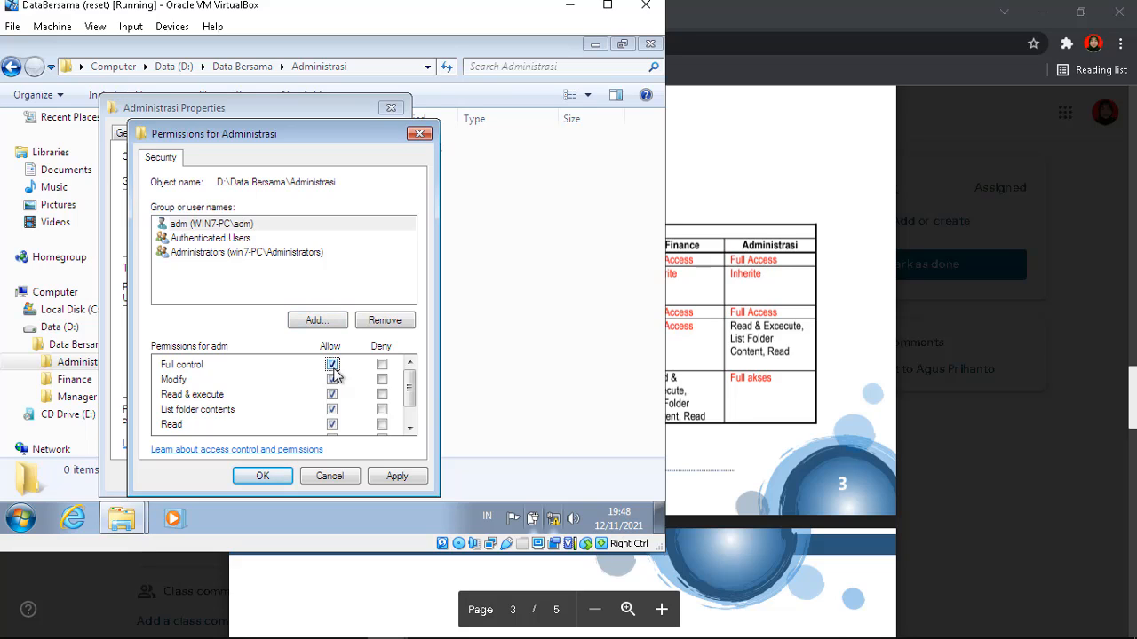
click(284, 479)
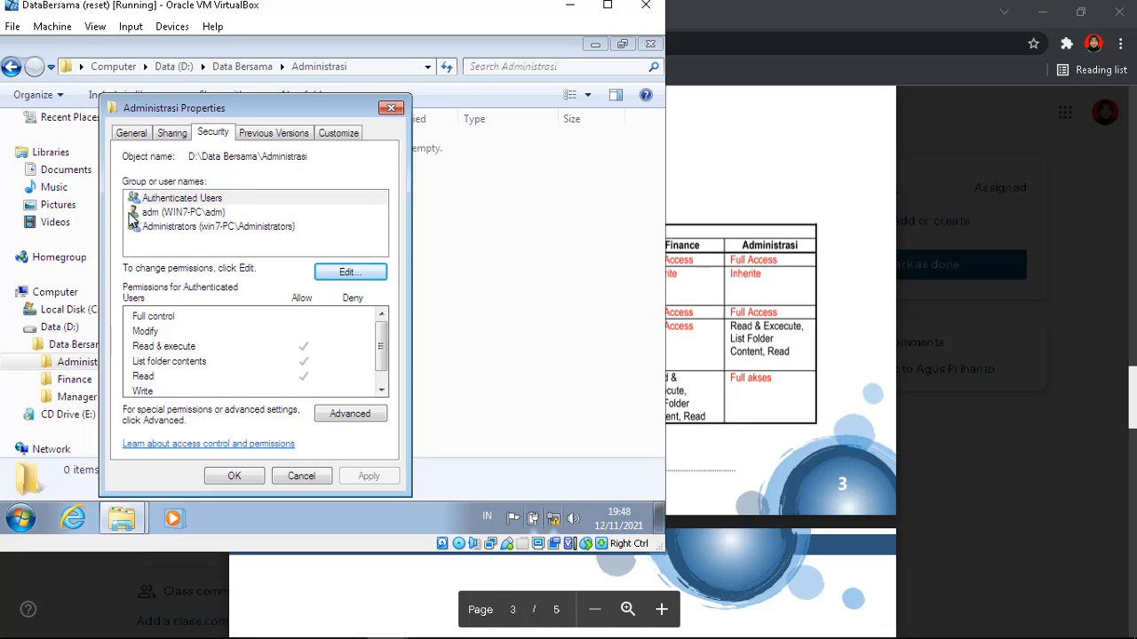
click(235, 477)
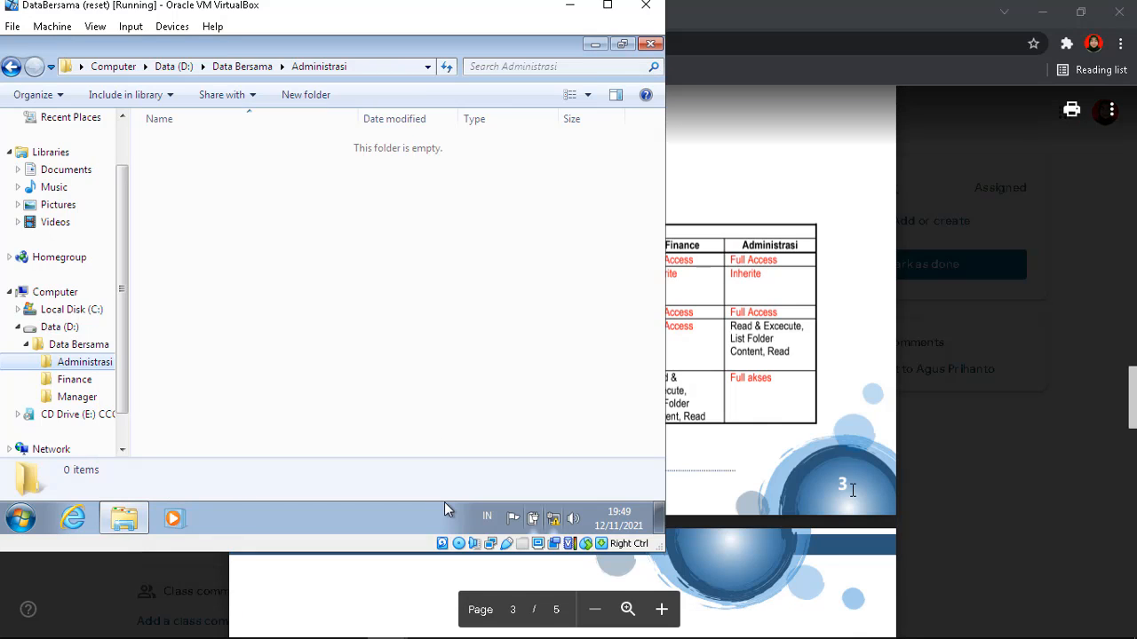
click(775, 439)
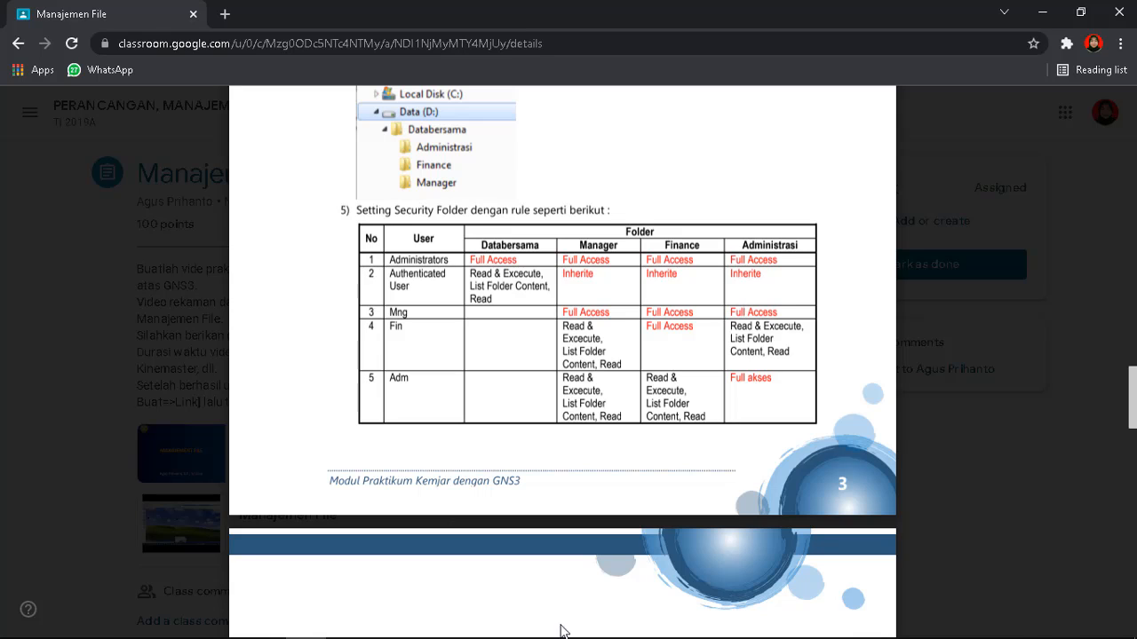
mouse_move(387, 623)
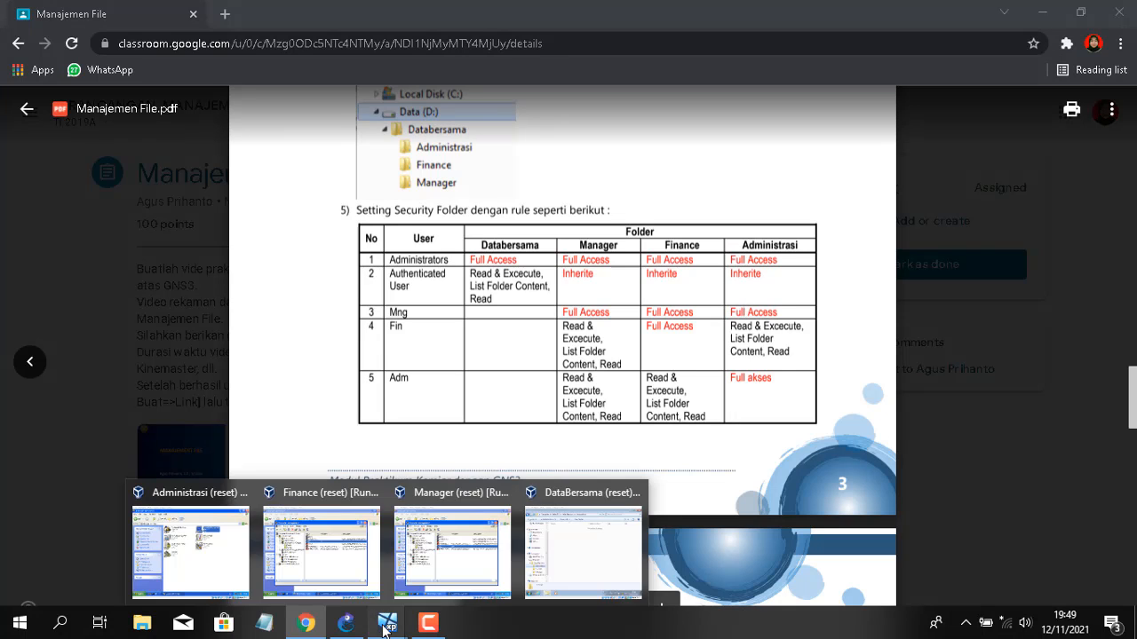
click(598, 561)
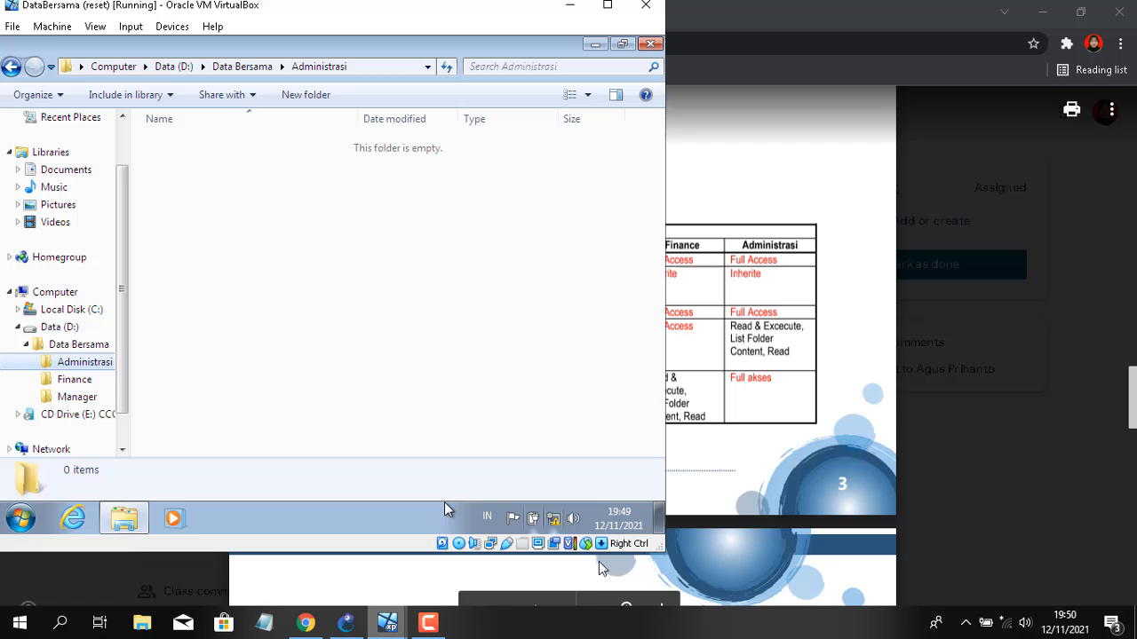
Add the mng account to Administrasi's permissions with Full control allowed and apply
right_click(64, 362)
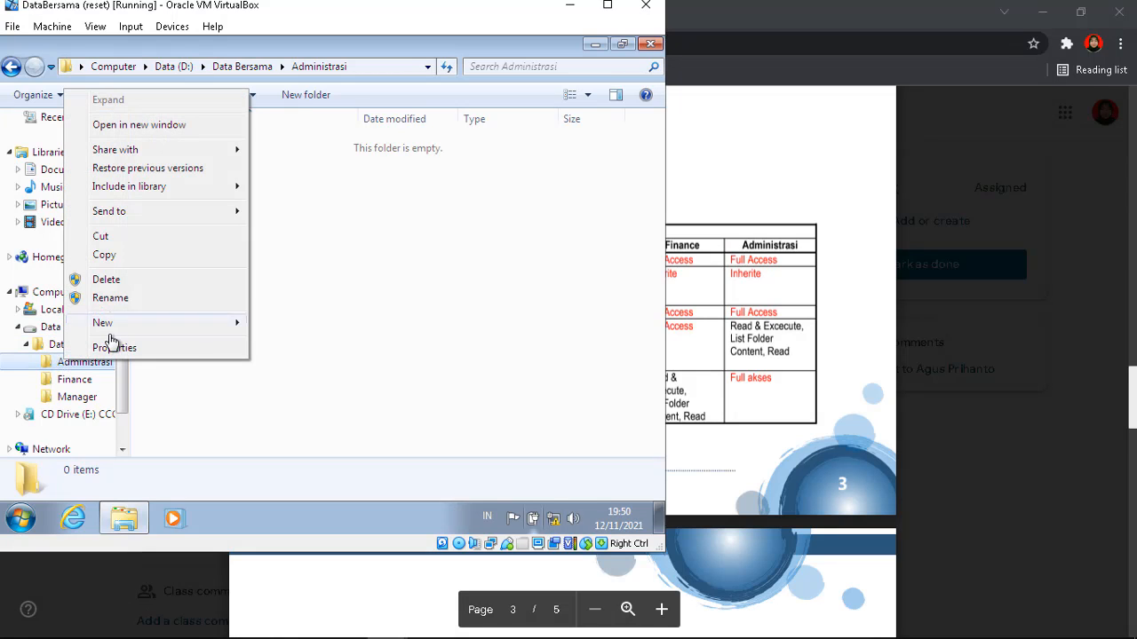
click(114, 347)
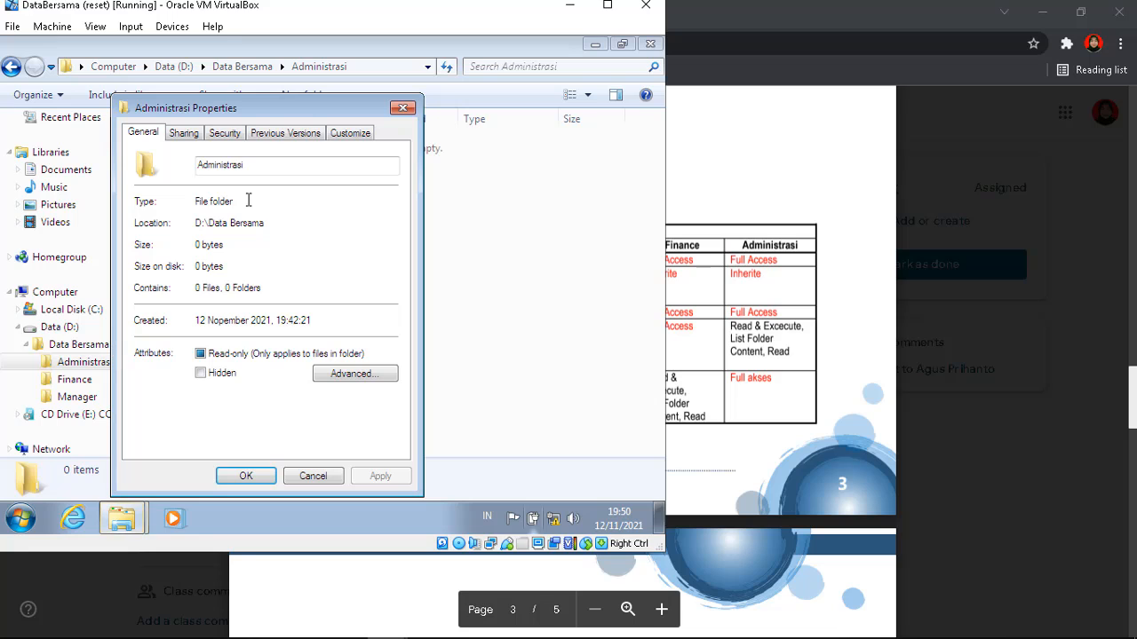
click(224, 133)
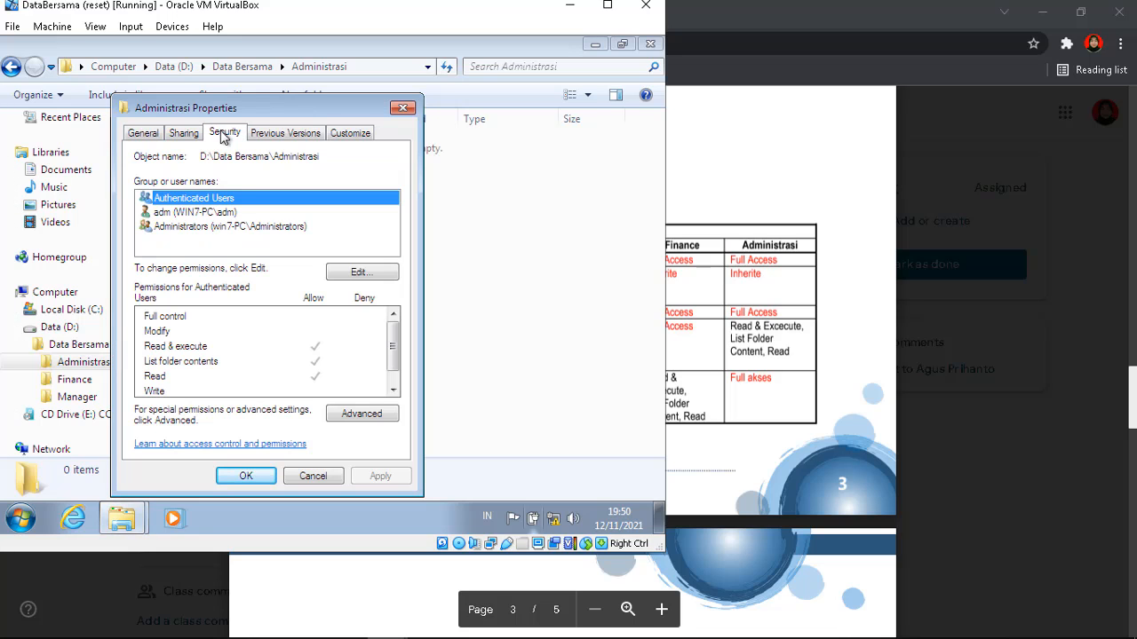
click(351, 273)
click(326, 320)
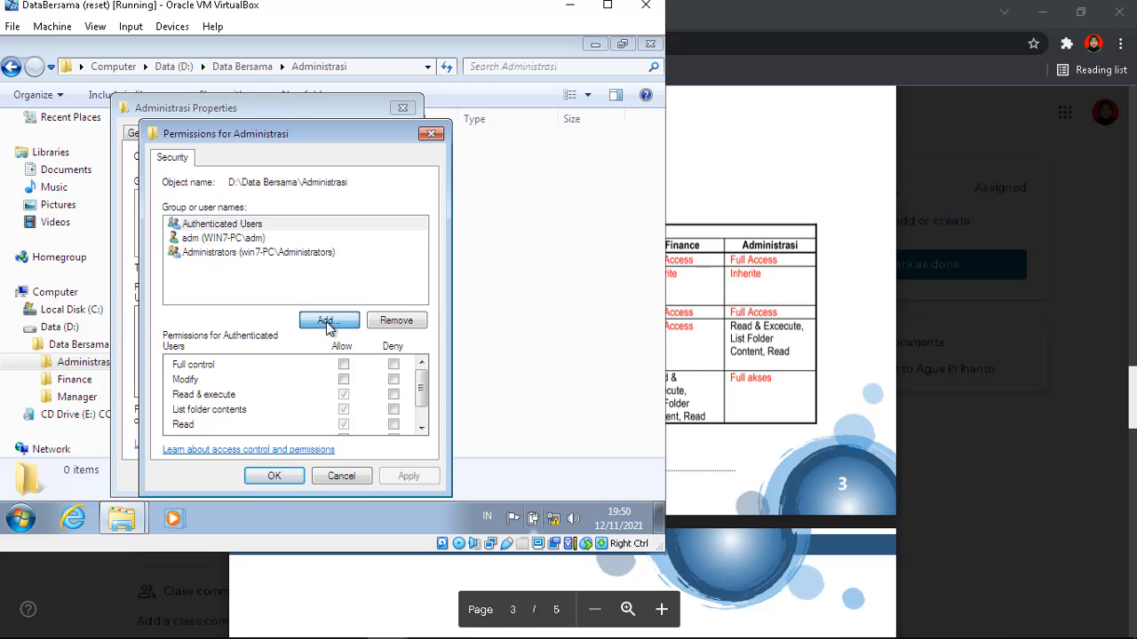
text(mng)
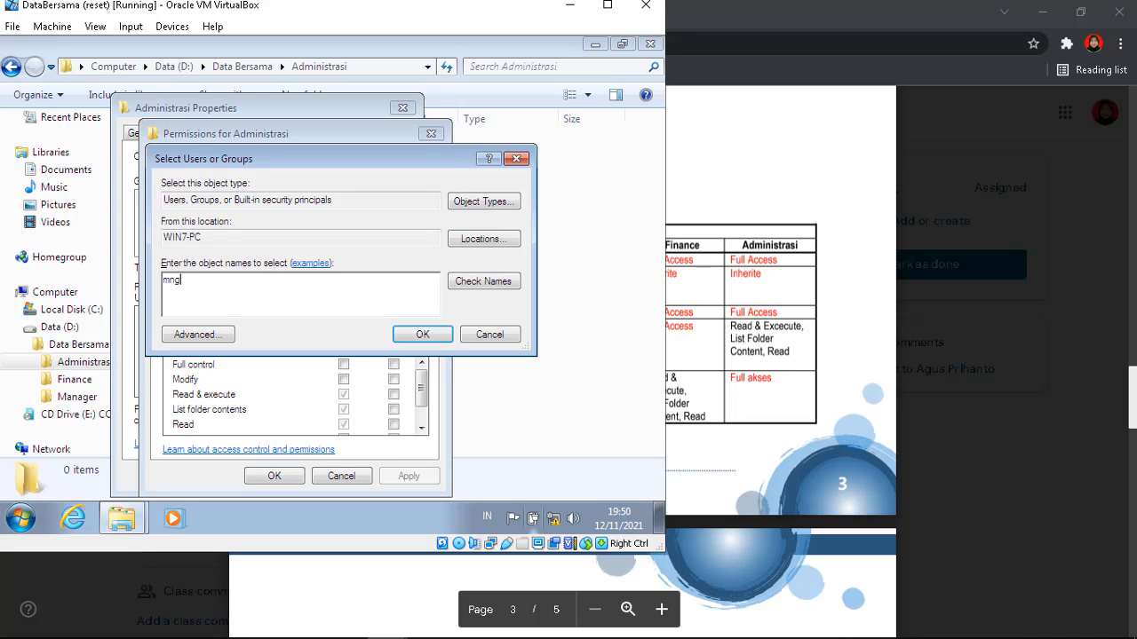
click(431, 337)
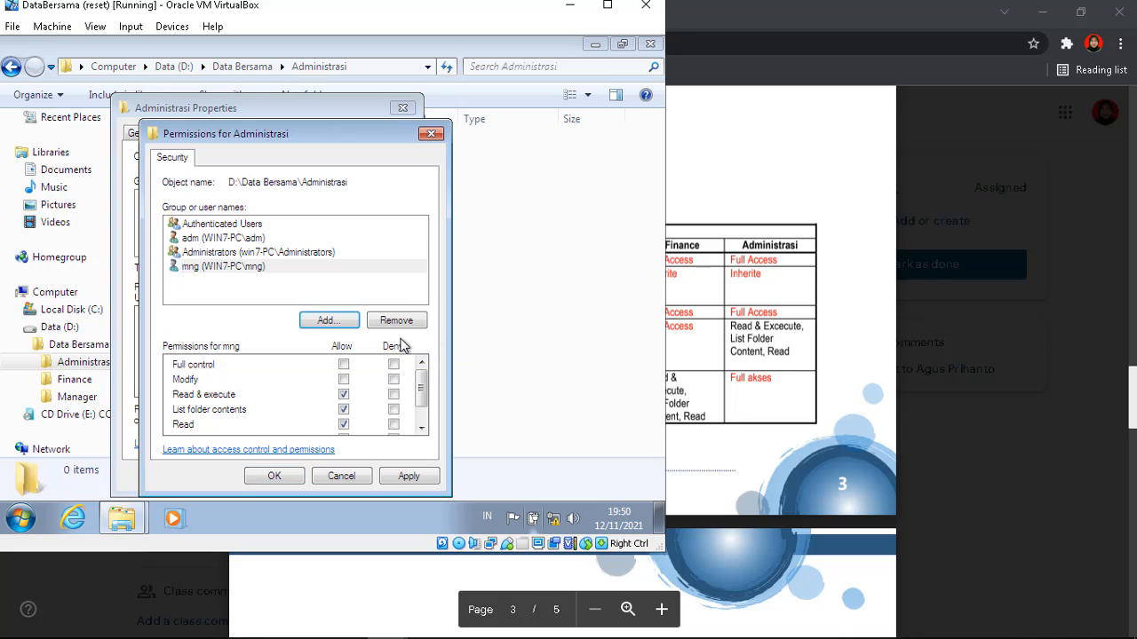
click(344, 365)
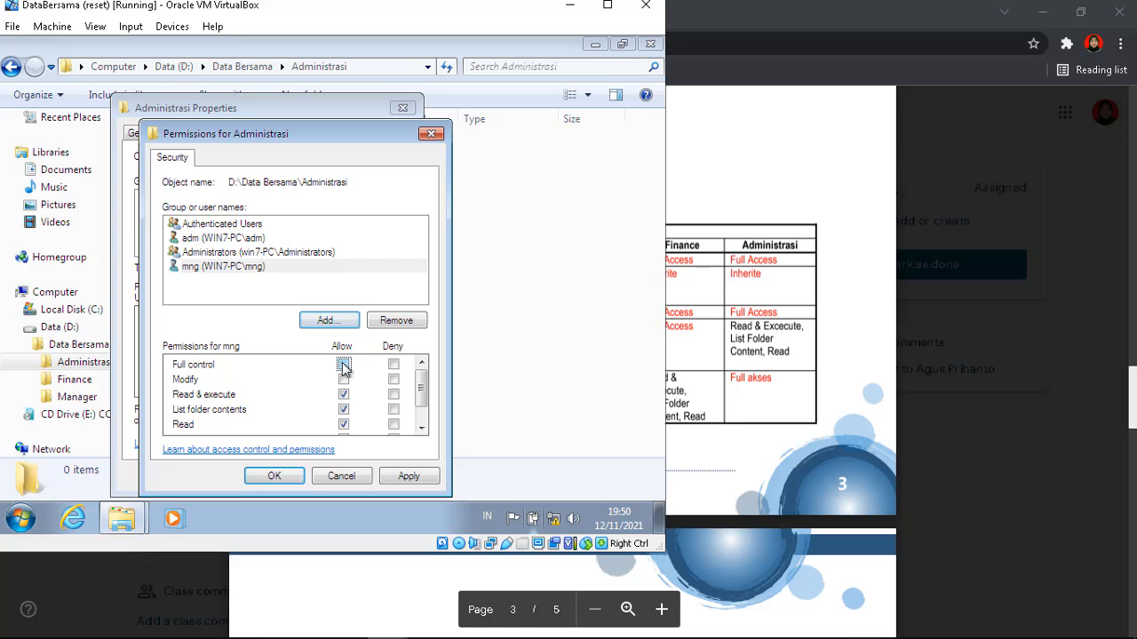
click(411, 476)
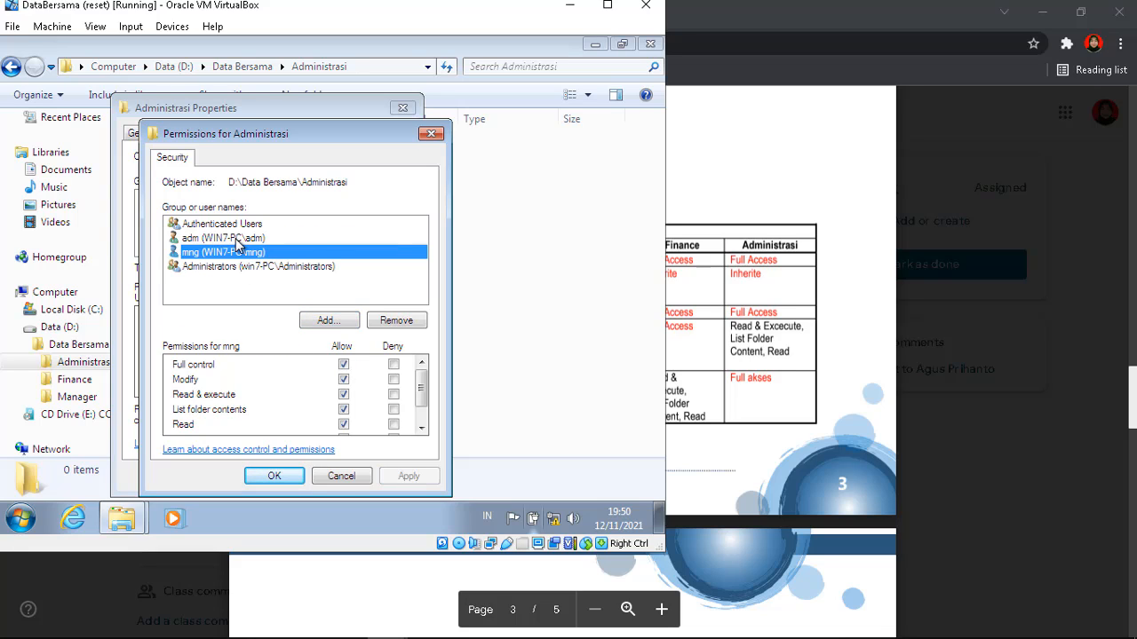
Review the adm, mng and Authenticated Users entries, then close the Administrasi properties
click(238, 242)
click(238, 254)
click(238, 227)
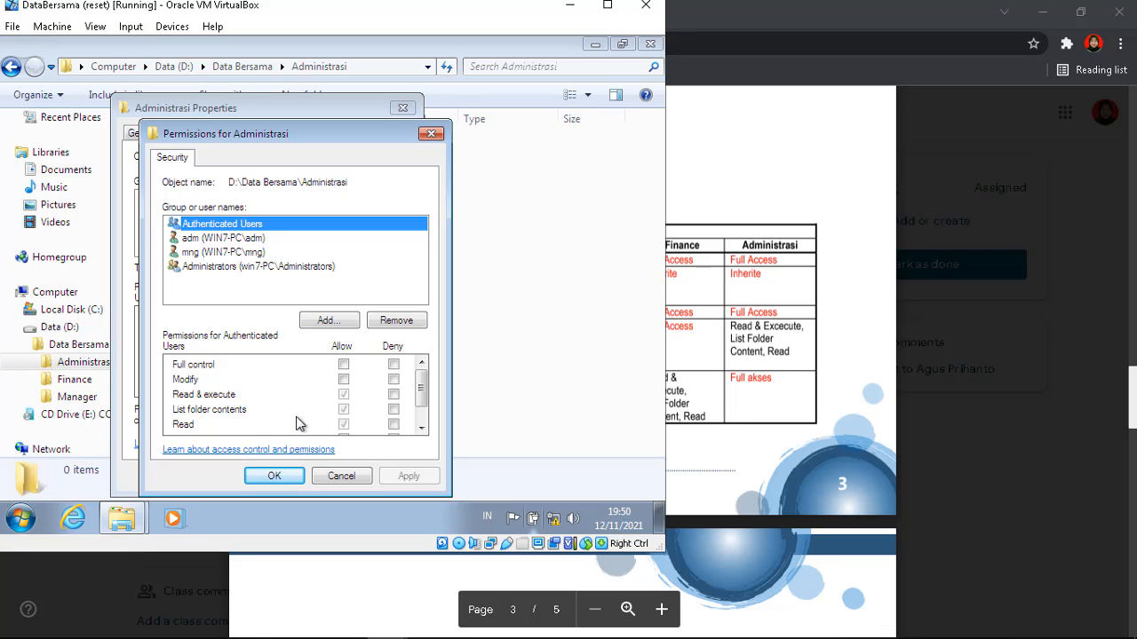
click(281, 475)
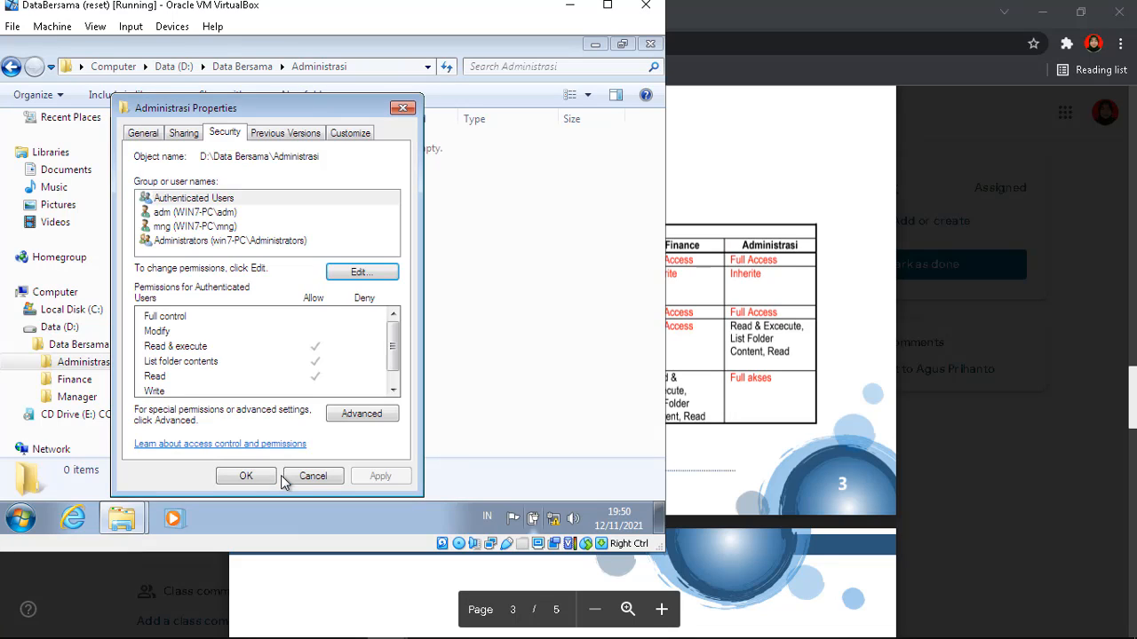
click(245, 472)
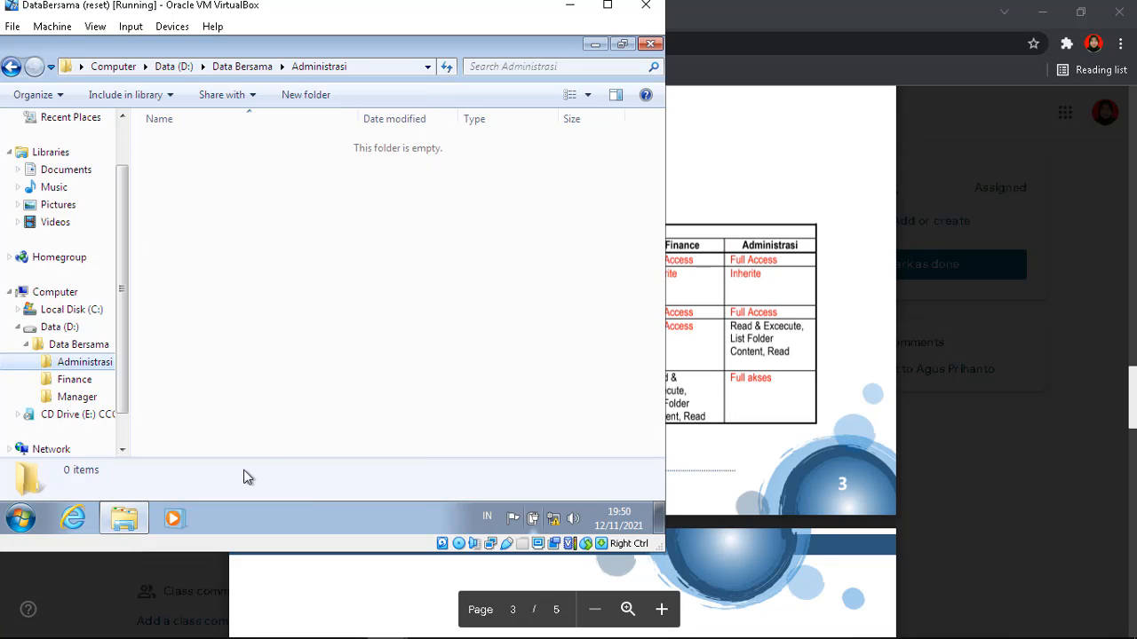
click(744, 329)
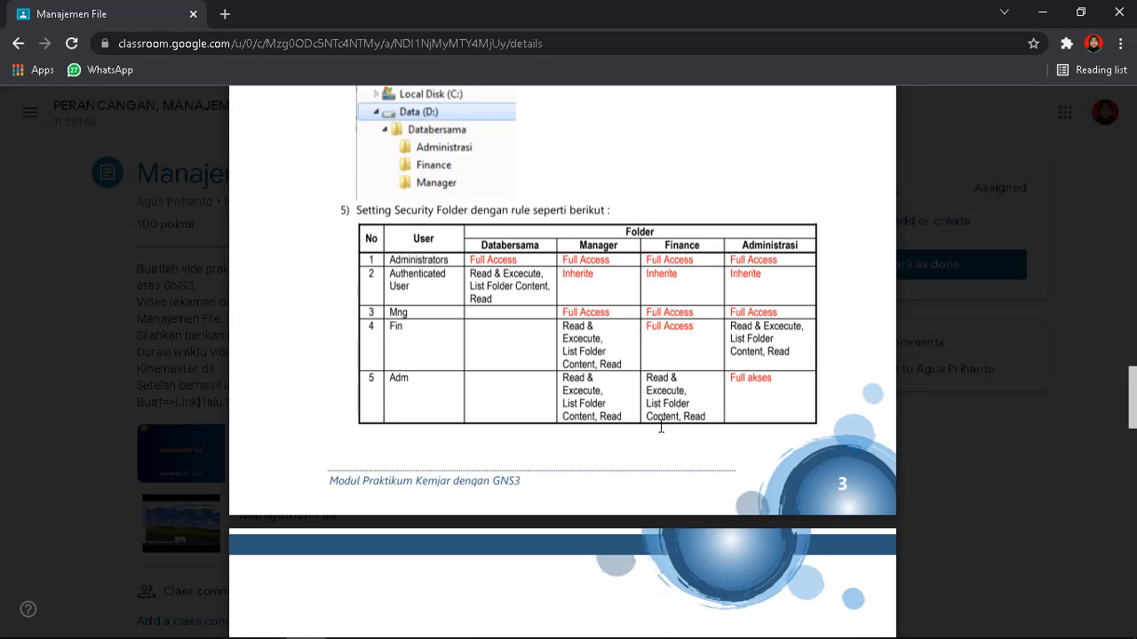
mouse_move(391, 629)
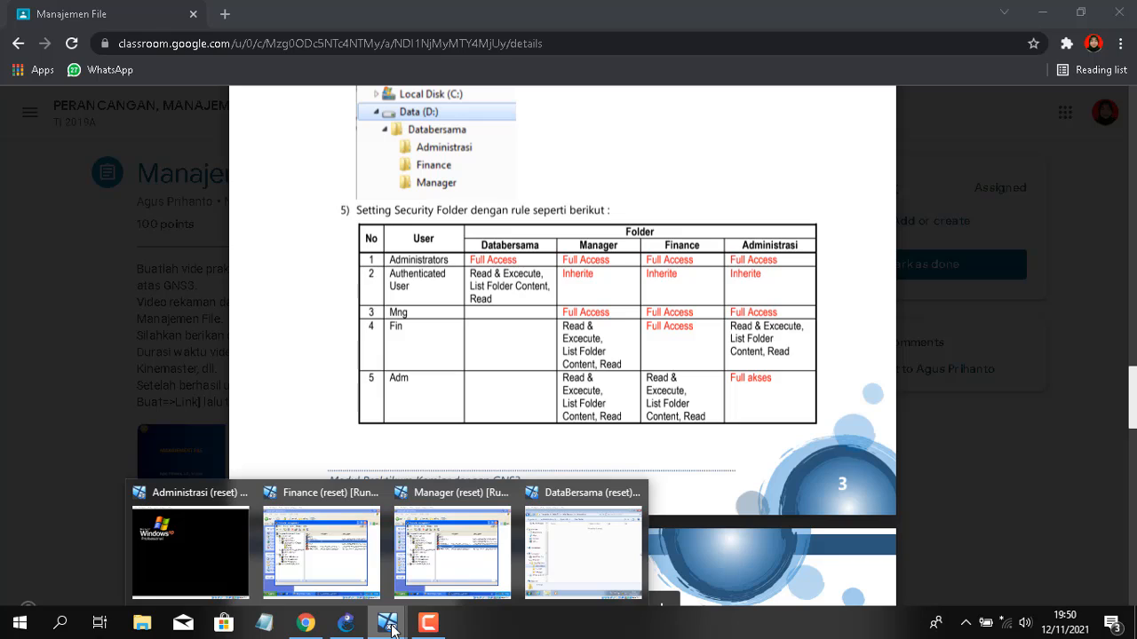
click(575, 545)
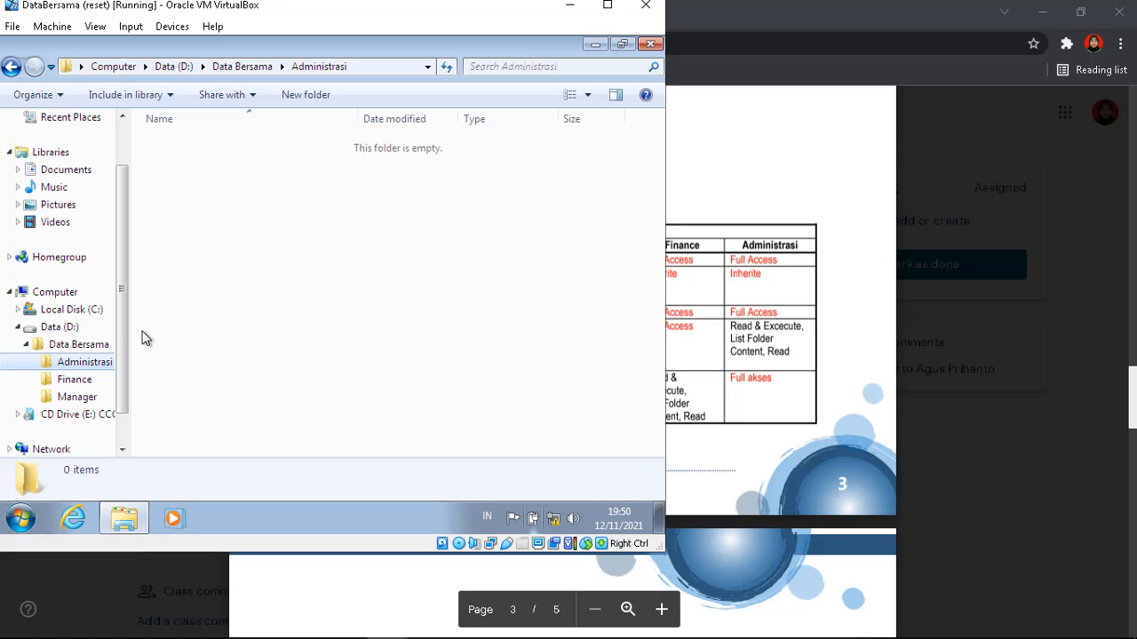
Add the fin account to the Finance folder's permissions with Full control allowed
click(92, 384)
right_click(94, 384)
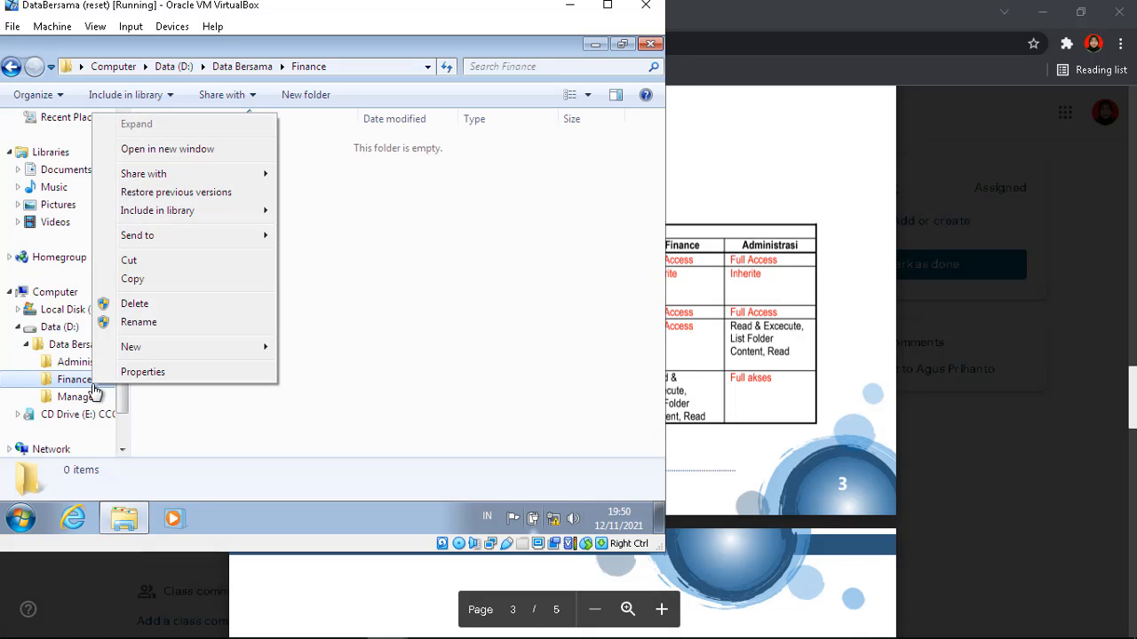
click(115, 372)
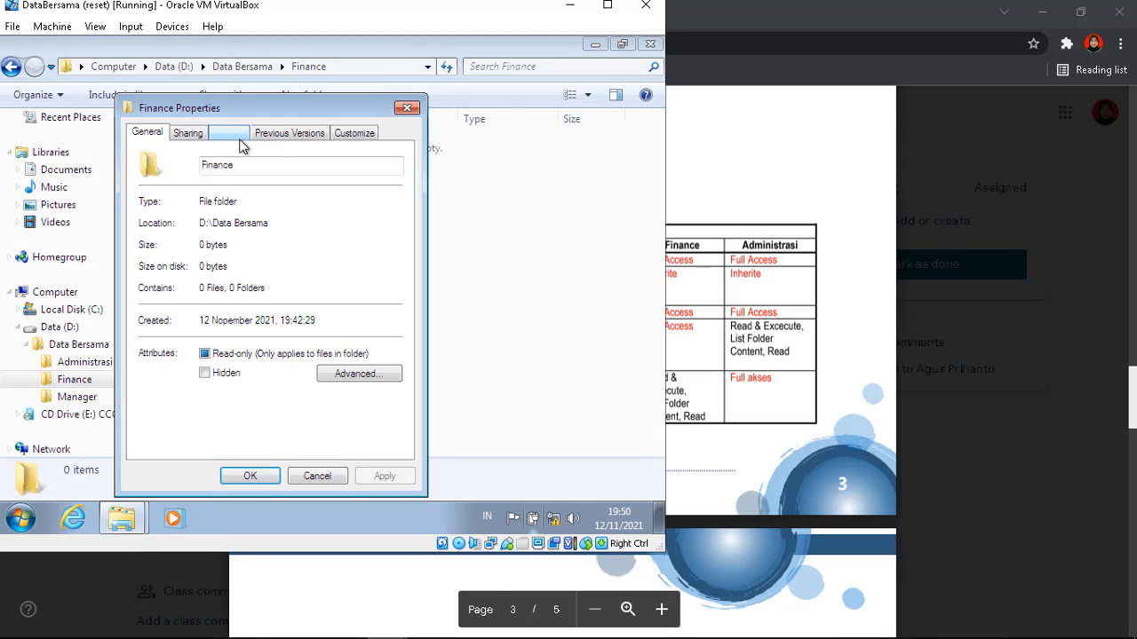
click(231, 135)
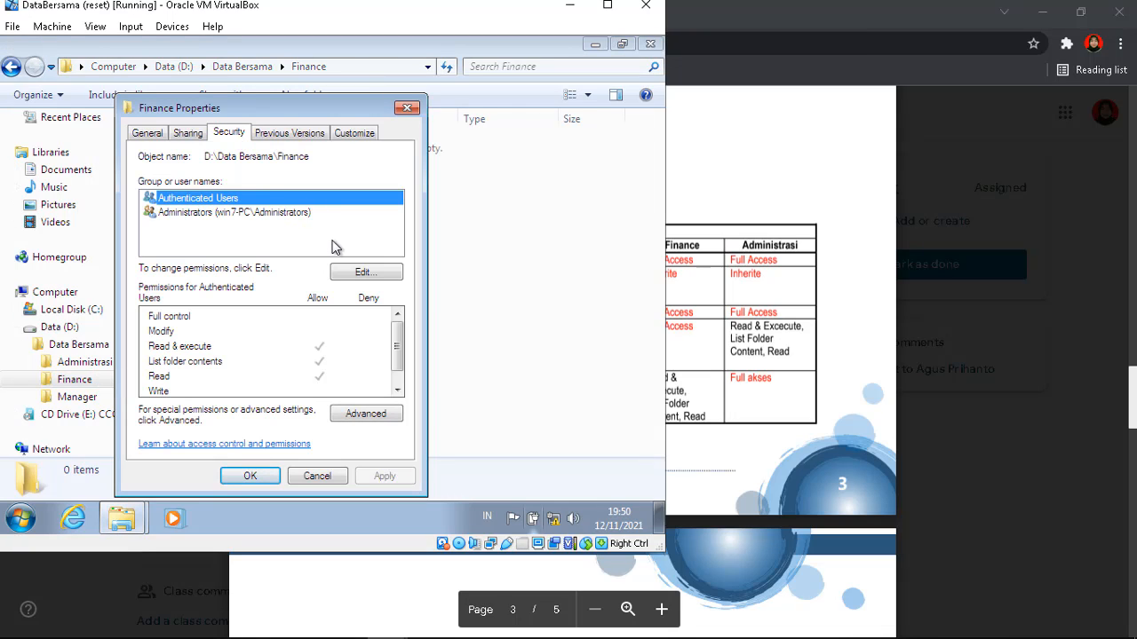
click(364, 274)
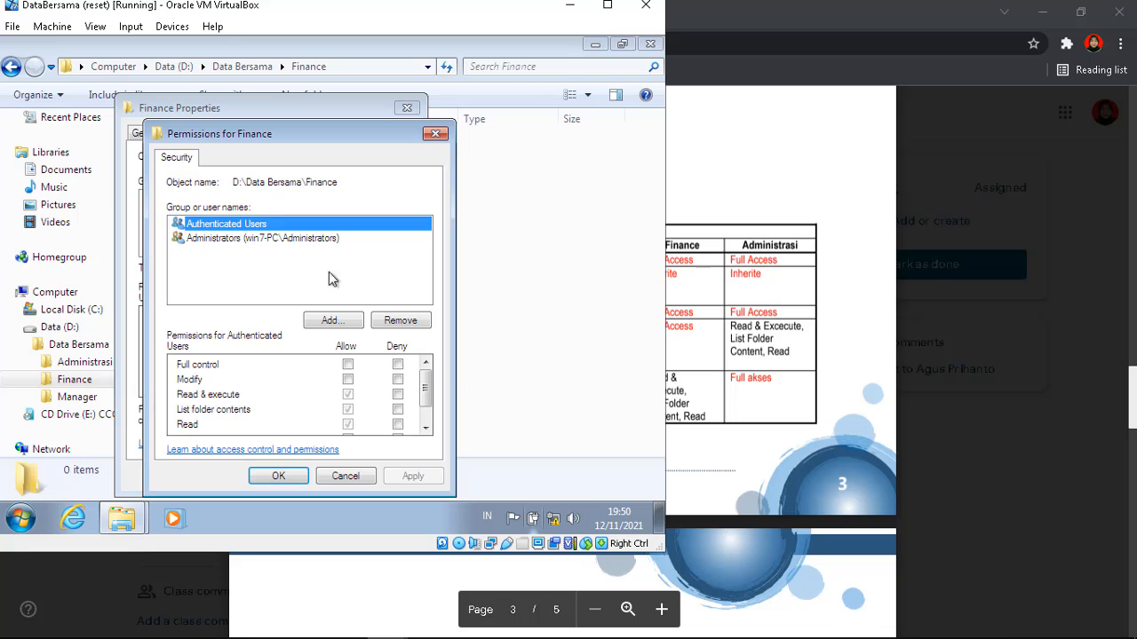
click(331, 323)
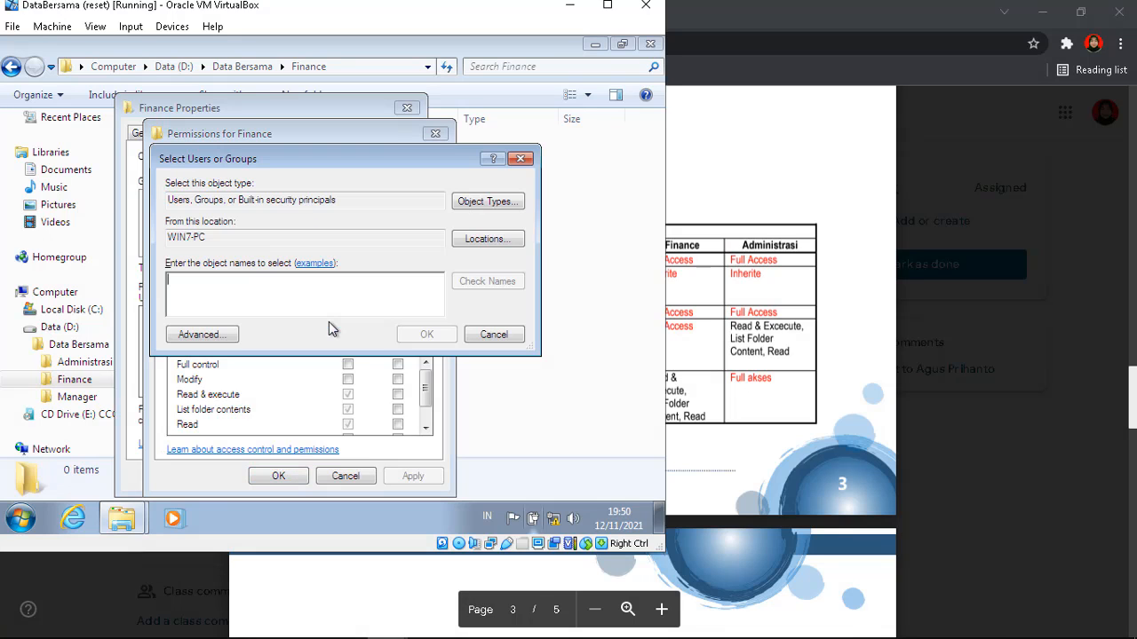
text(fin)
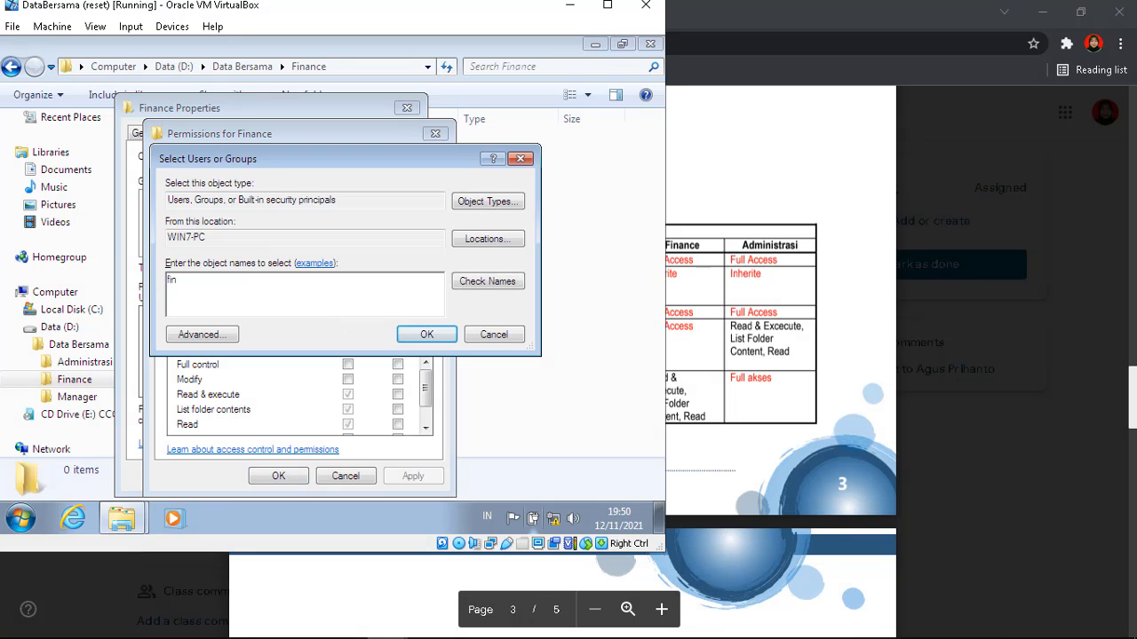
key(Return)
click(347, 365)
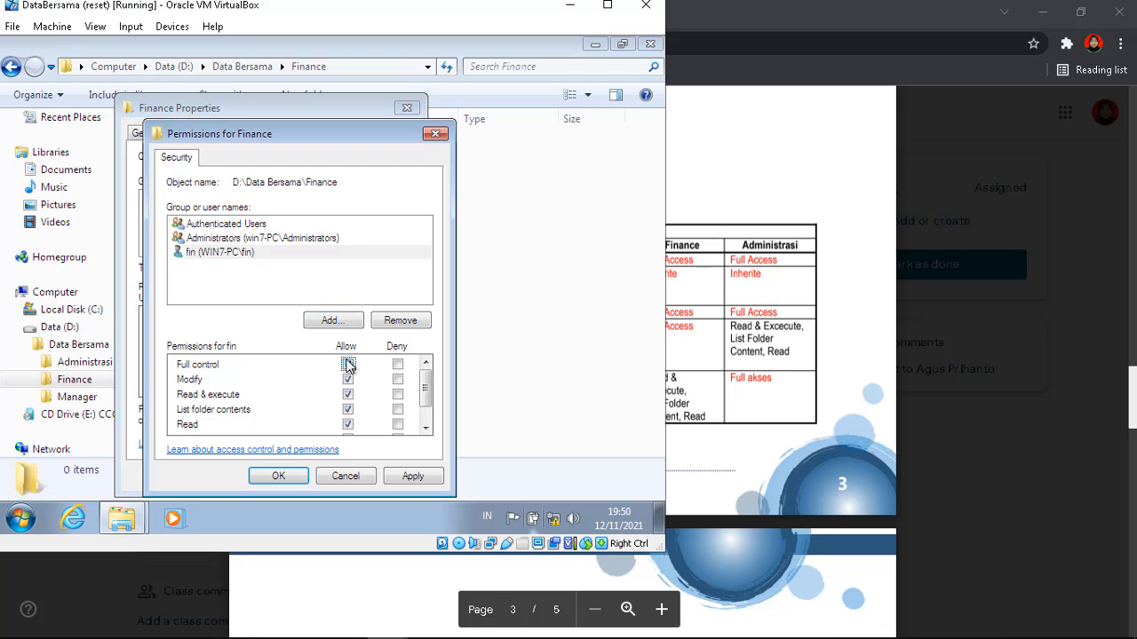
Add mng to the Finance folder, verify fin and mng have Full control, and save
click(328, 319)
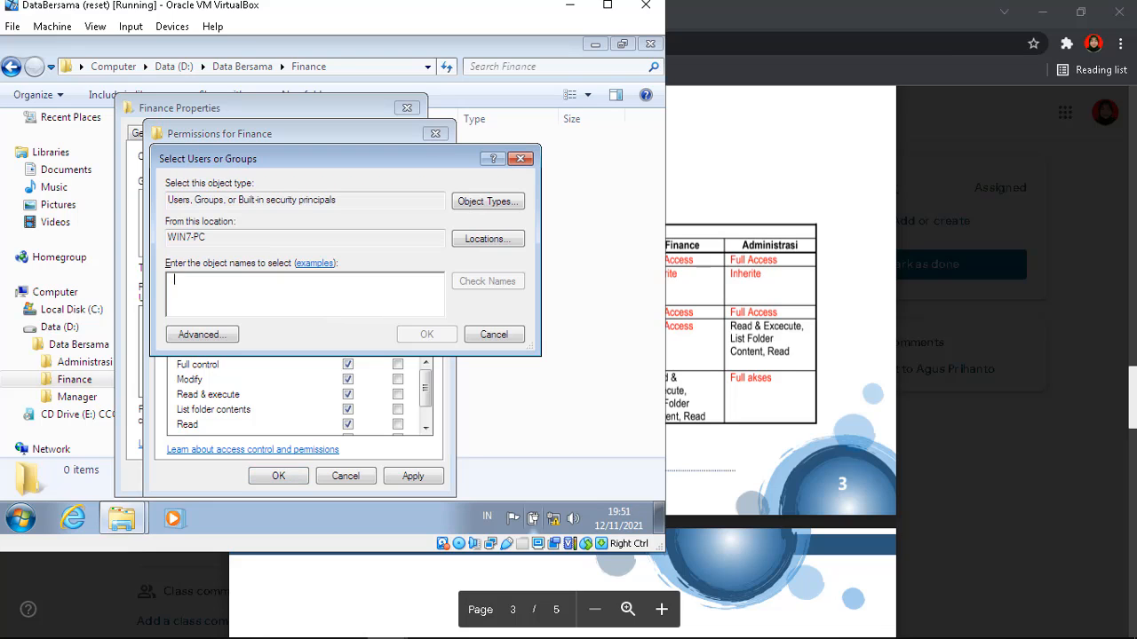
text(mng)
key(Return)
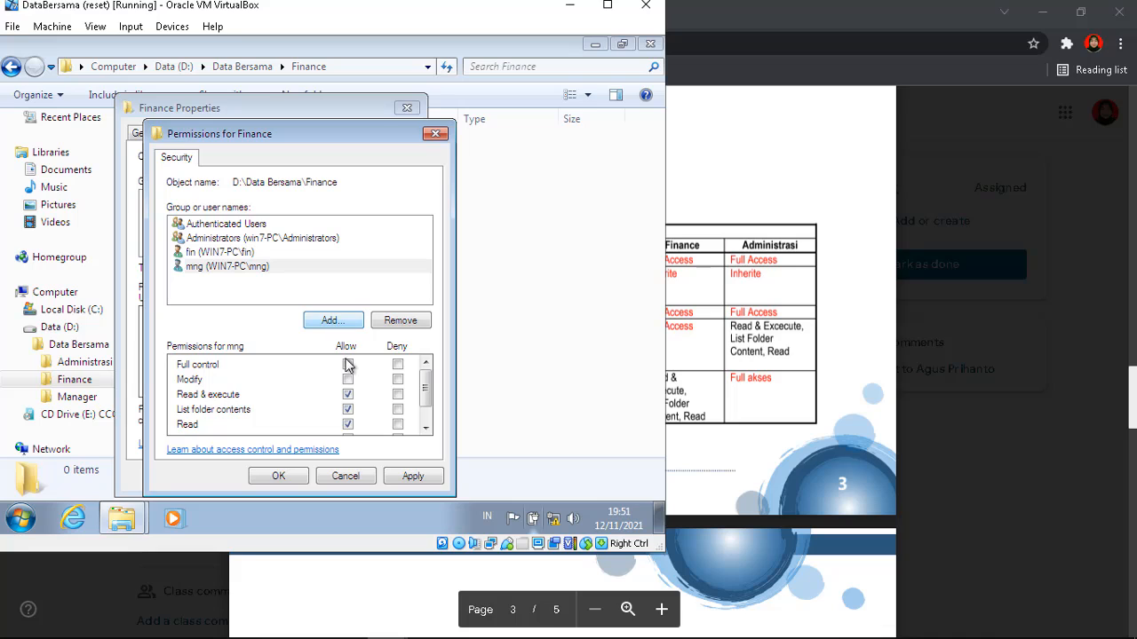
click(256, 240)
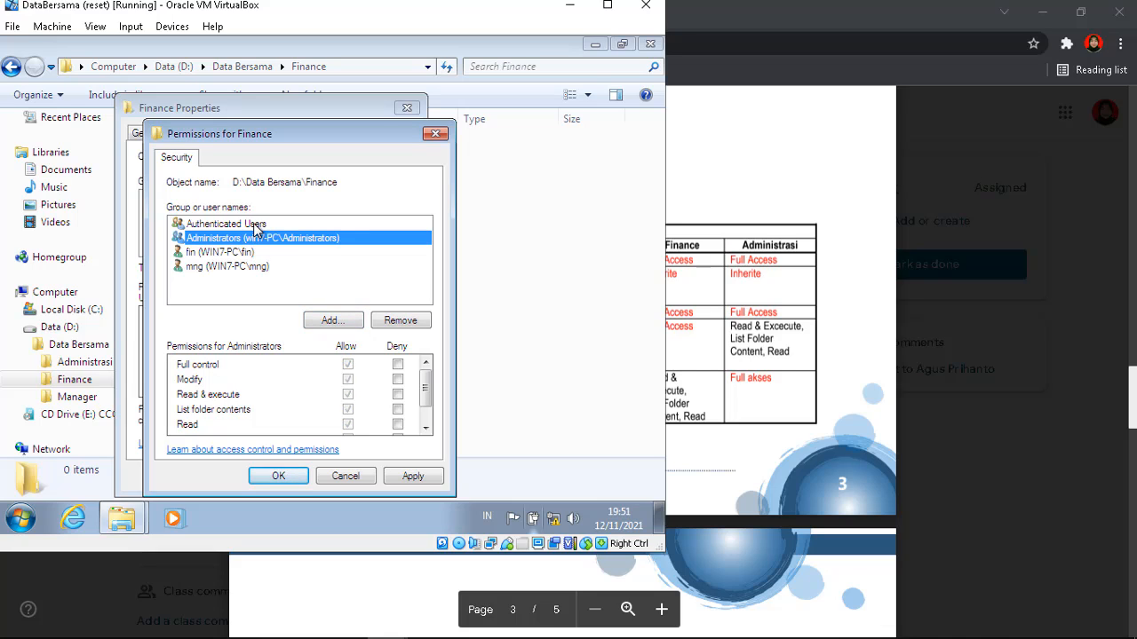
click(257, 225)
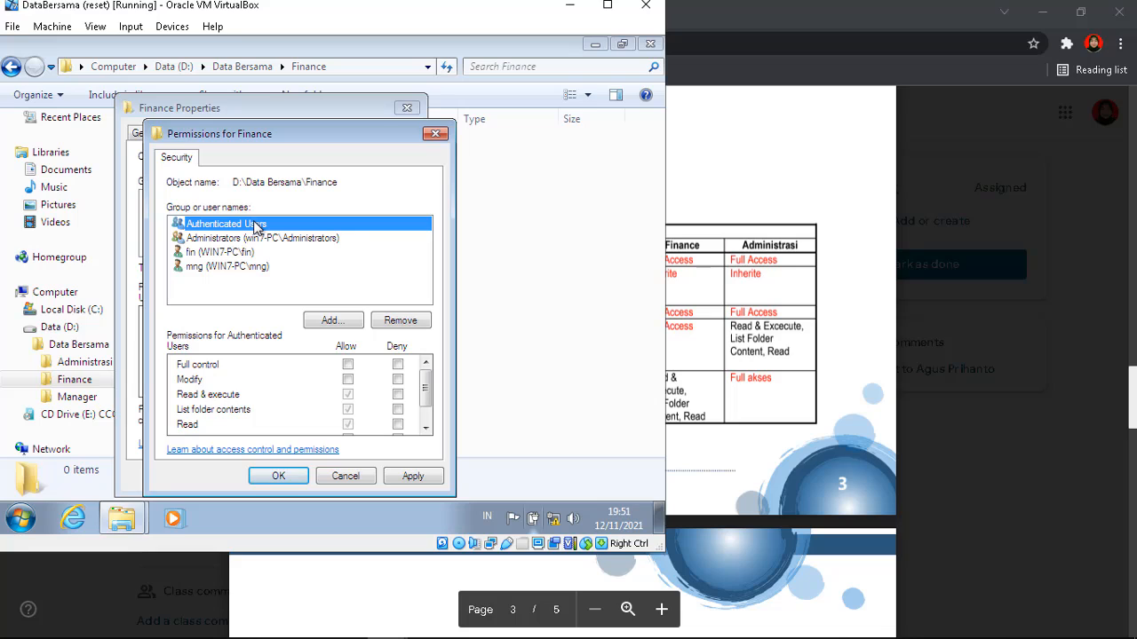
click(255, 253)
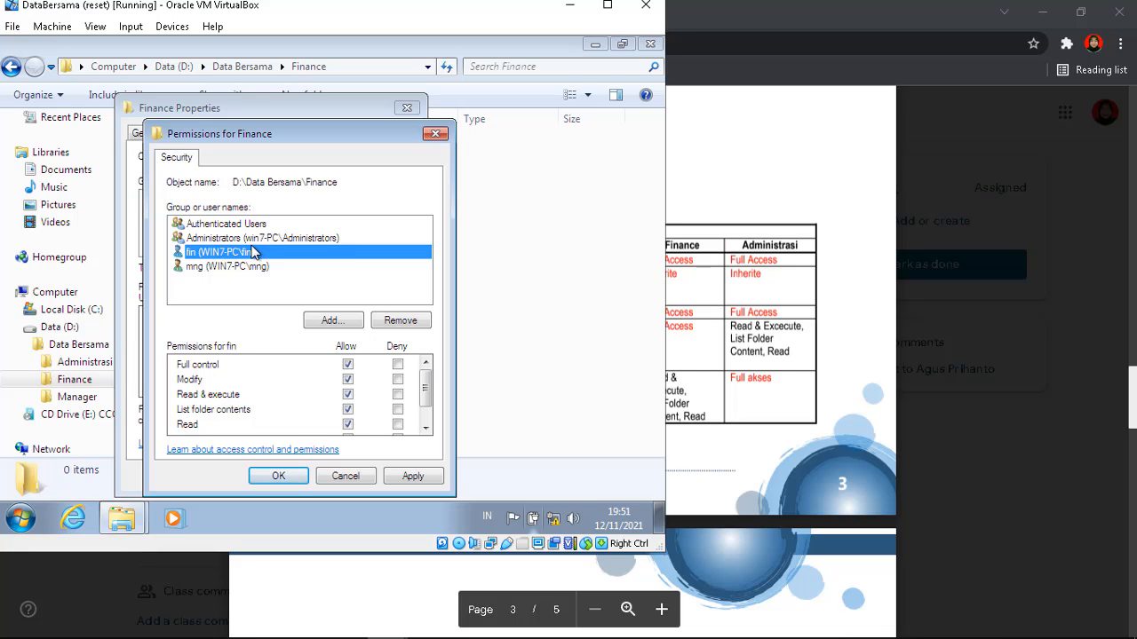
click(256, 268)
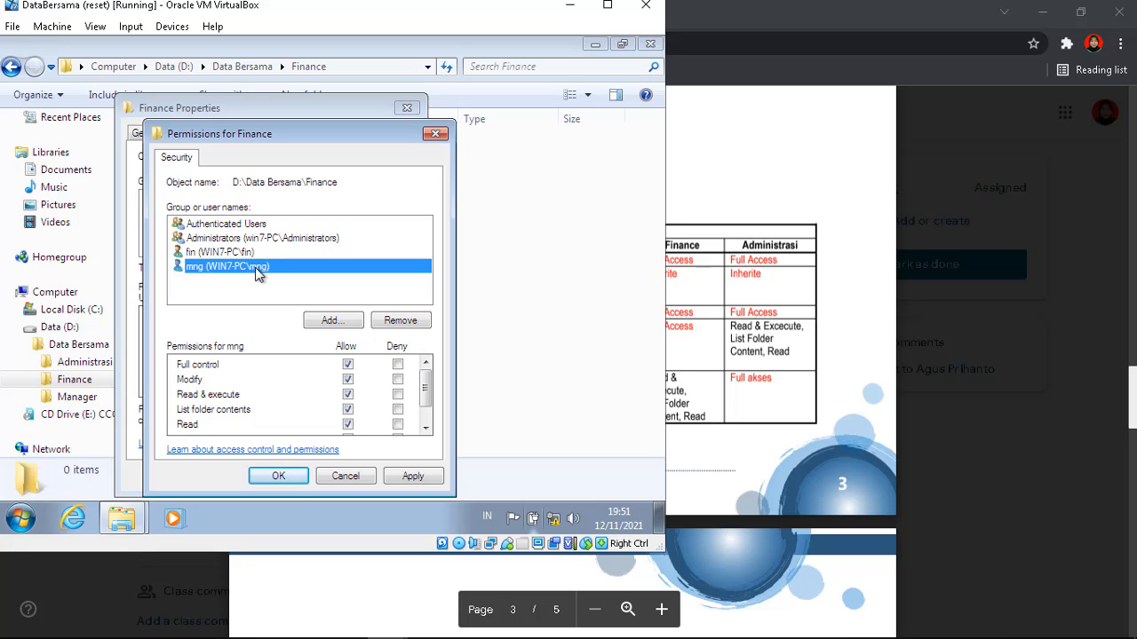
click(279, 476)
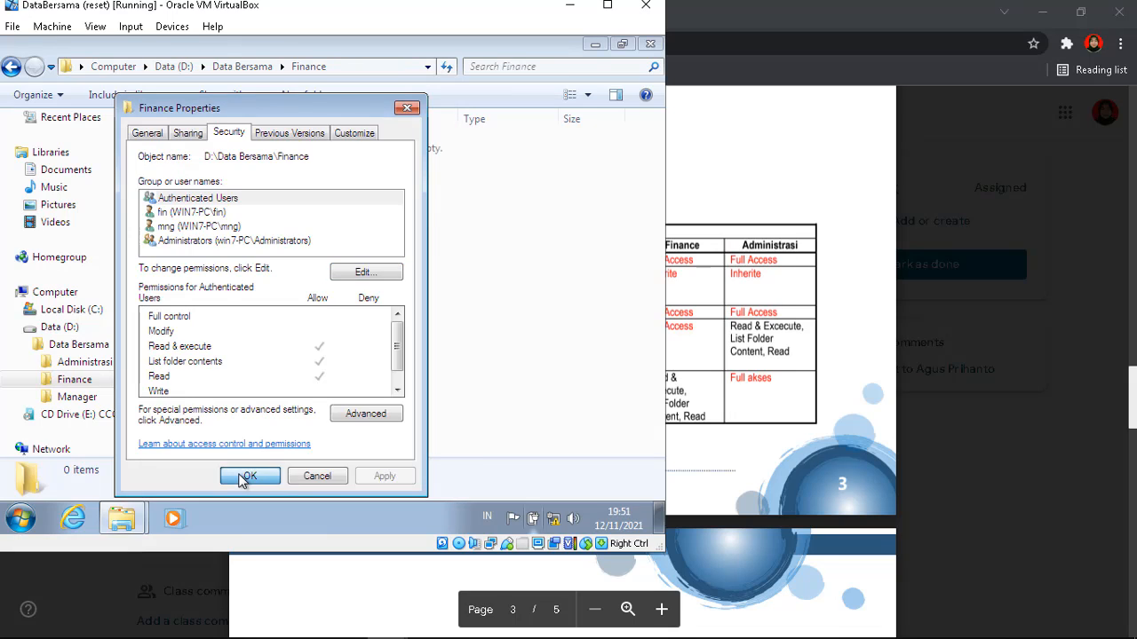
click(243, 476)
click(728, 362)
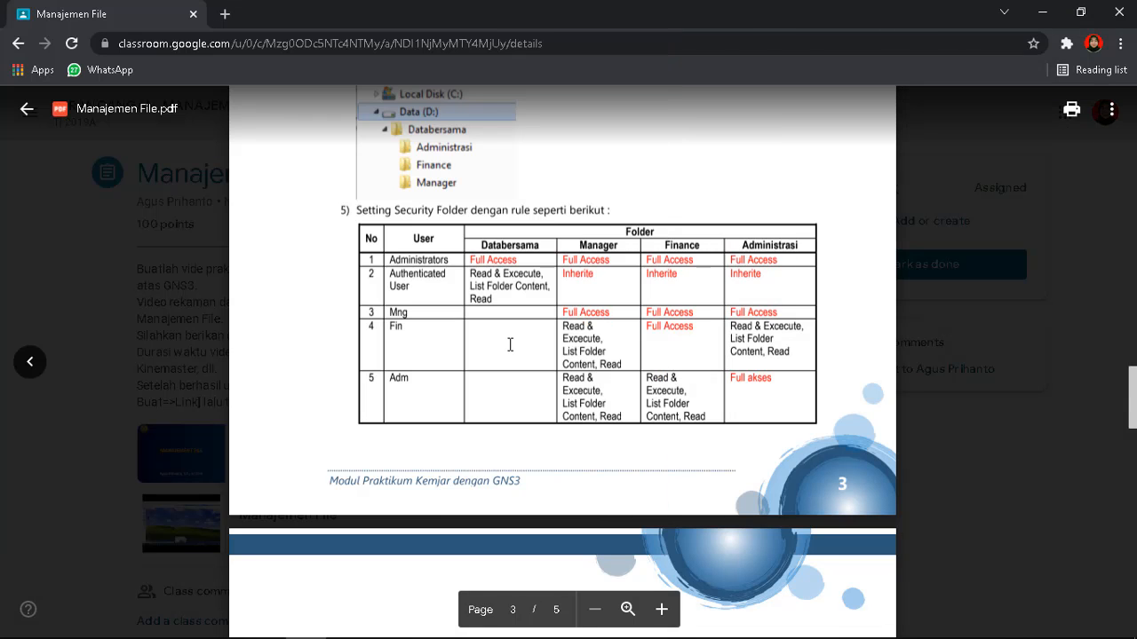
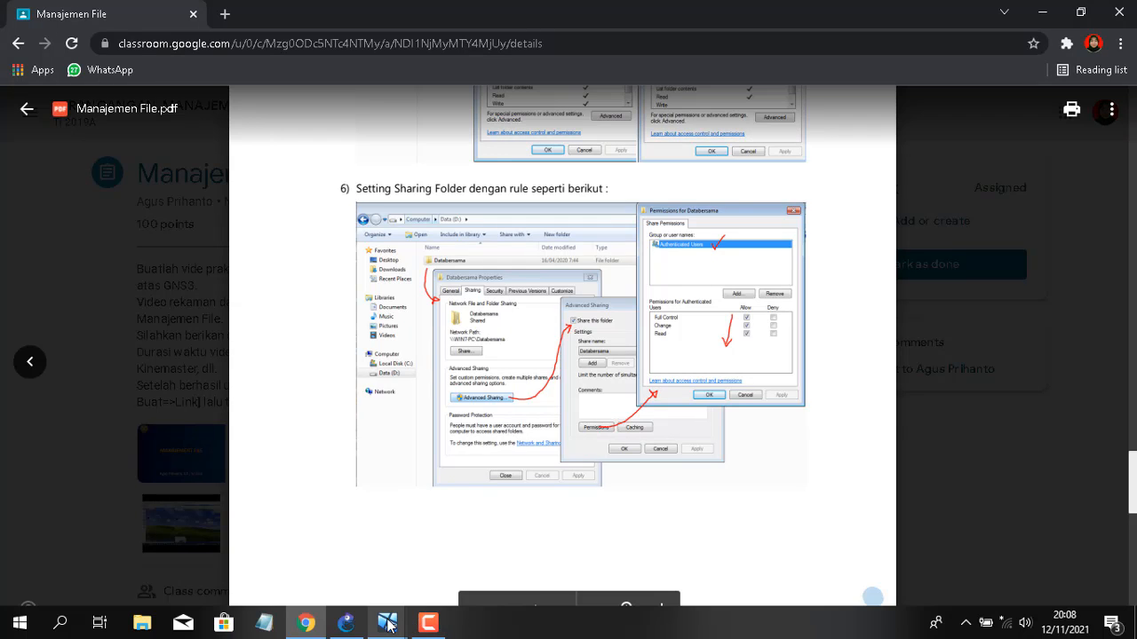
On the DataBersama server, turn on sharing for the Data Bersama folder in Advanced Sharing
mouse_move(388, 625)
click(569, 533)
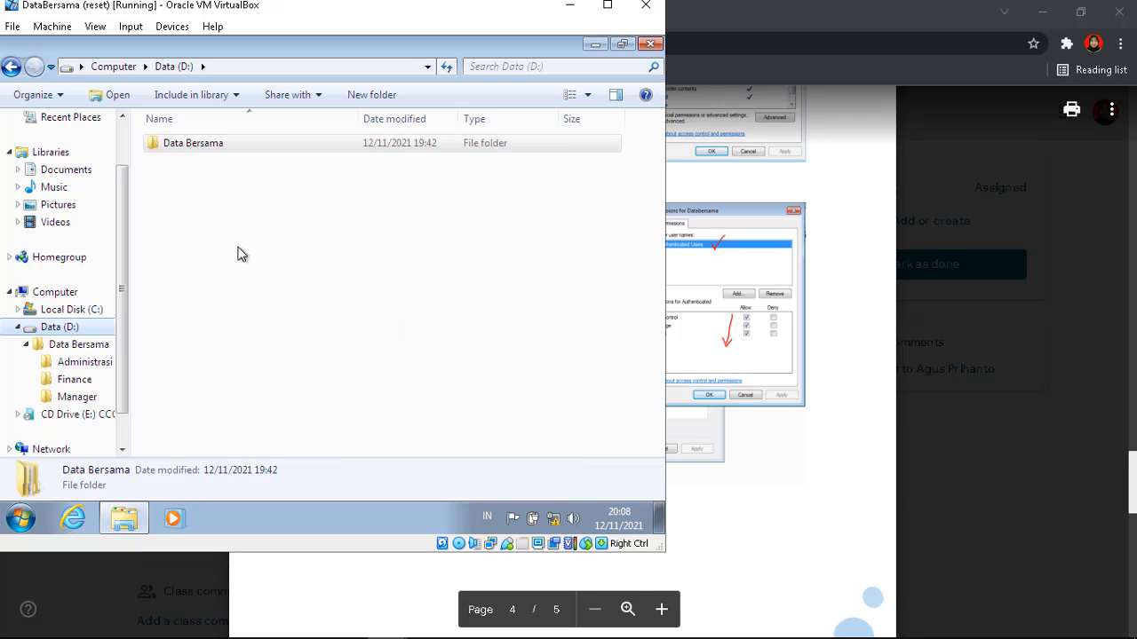
click(67, 351)
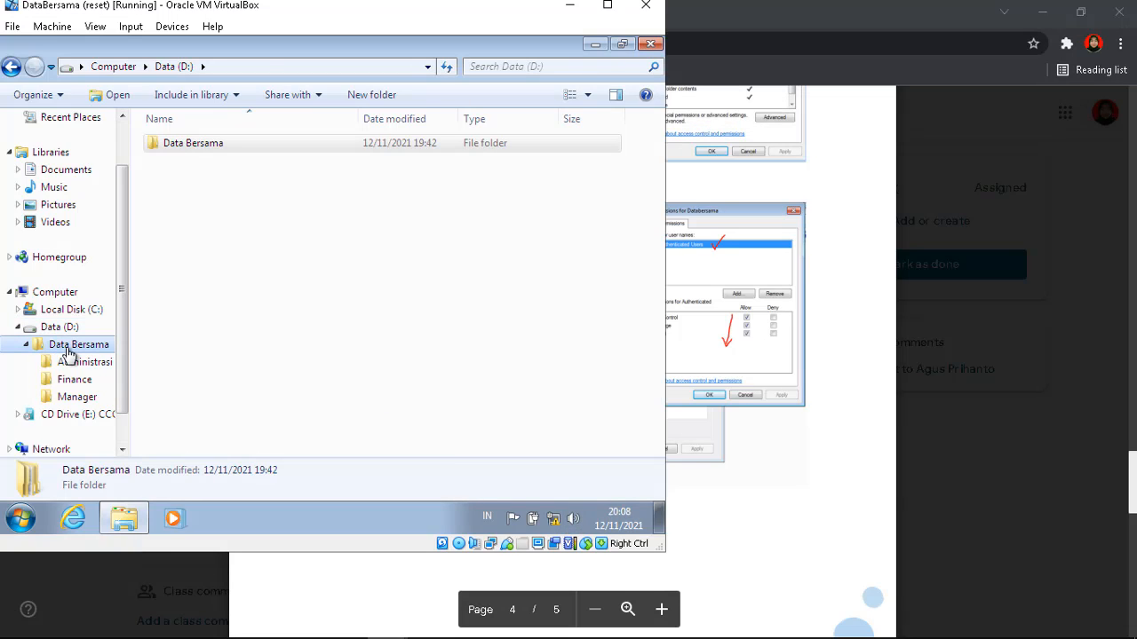
right_click(67, 352)
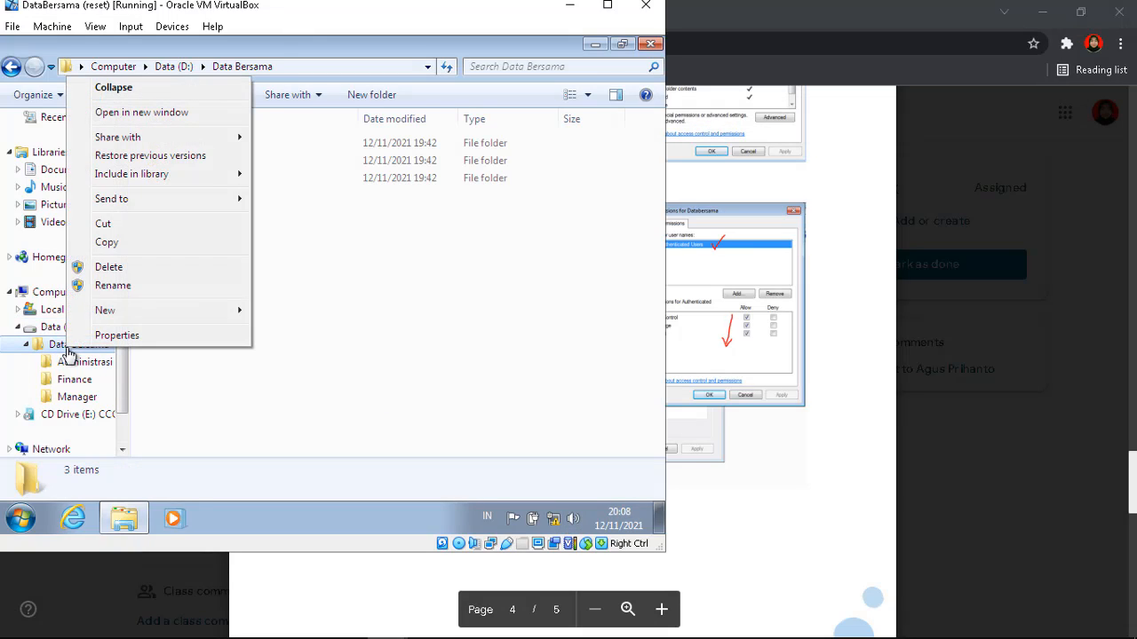
click(119, 338)
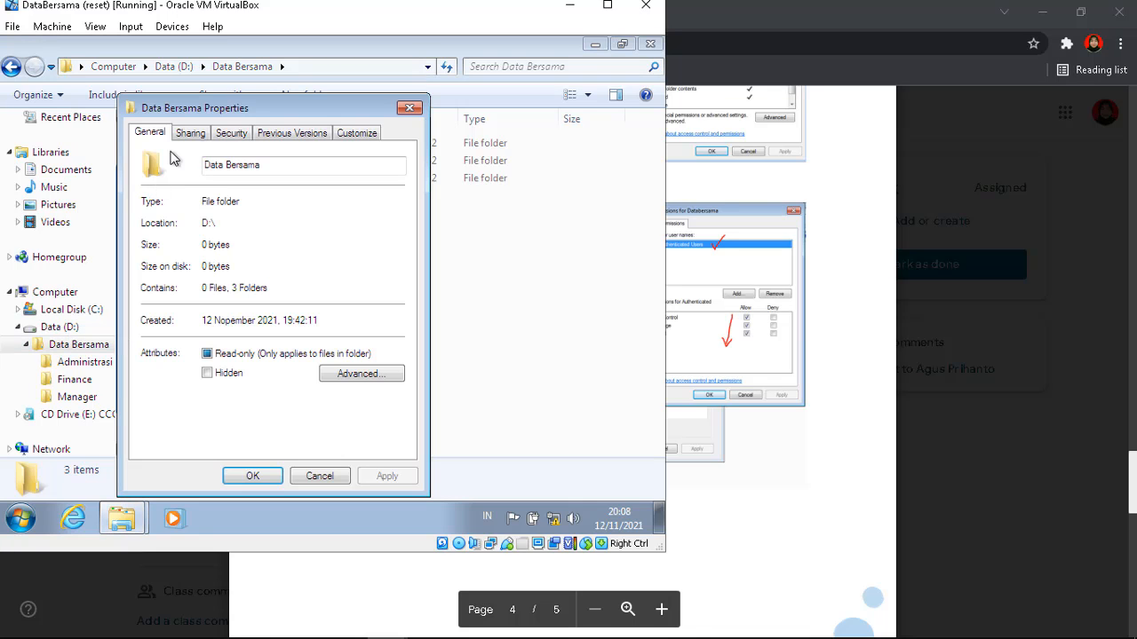
click(186, 135)
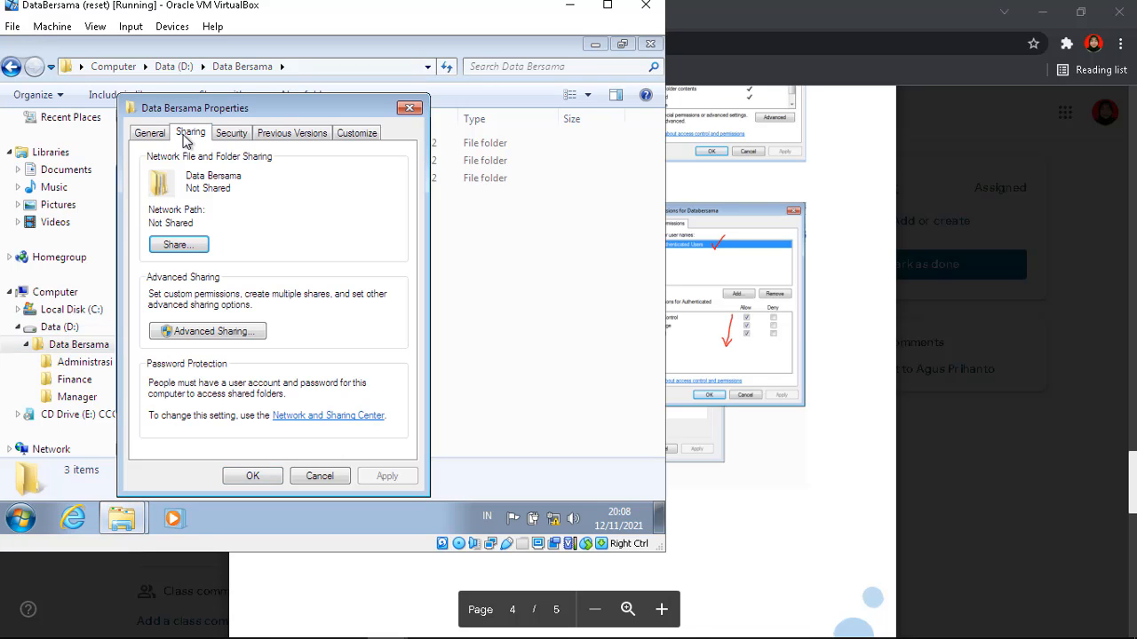
click(195, 331)
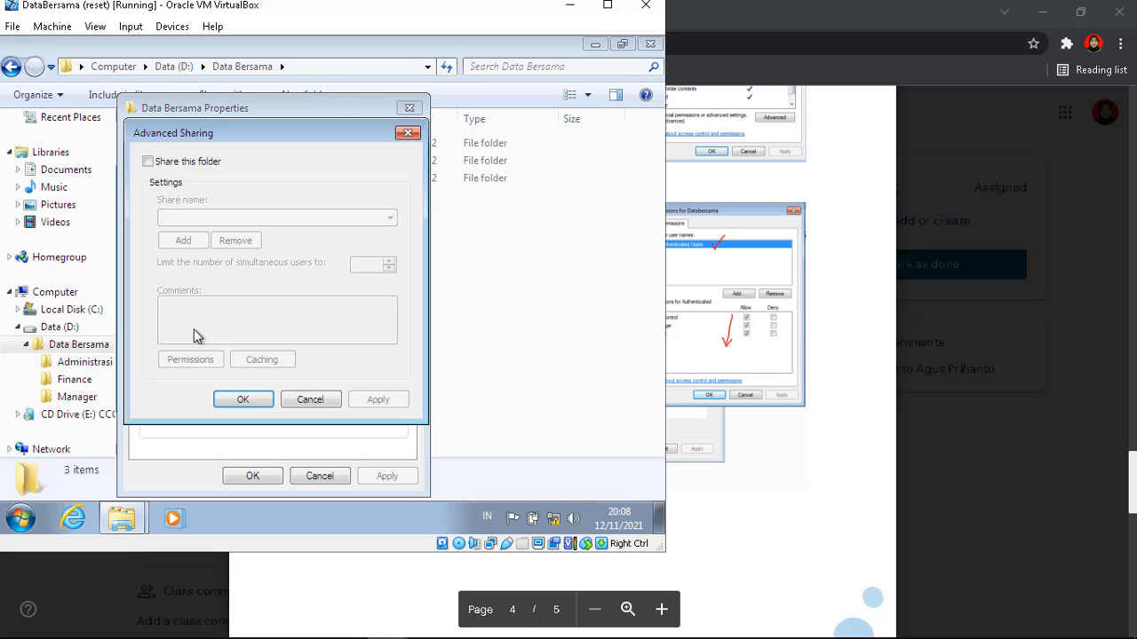
click(149, 162)
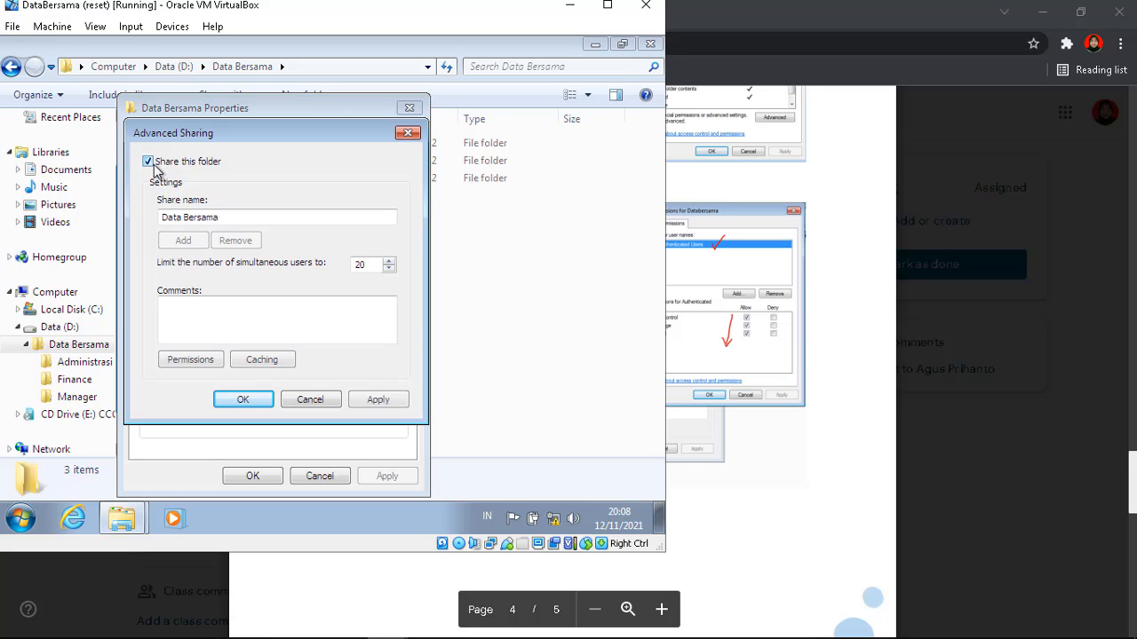
Give Authenticated Users Full Control in the share permissions and remove Everyone
click(192, 360)
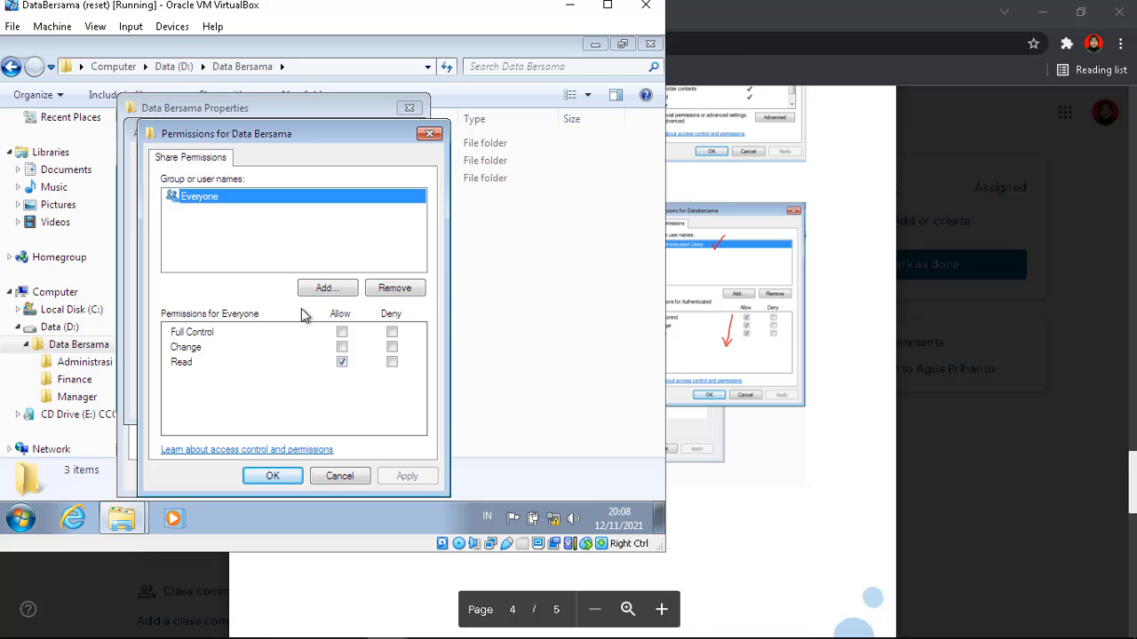
click(326, 290)
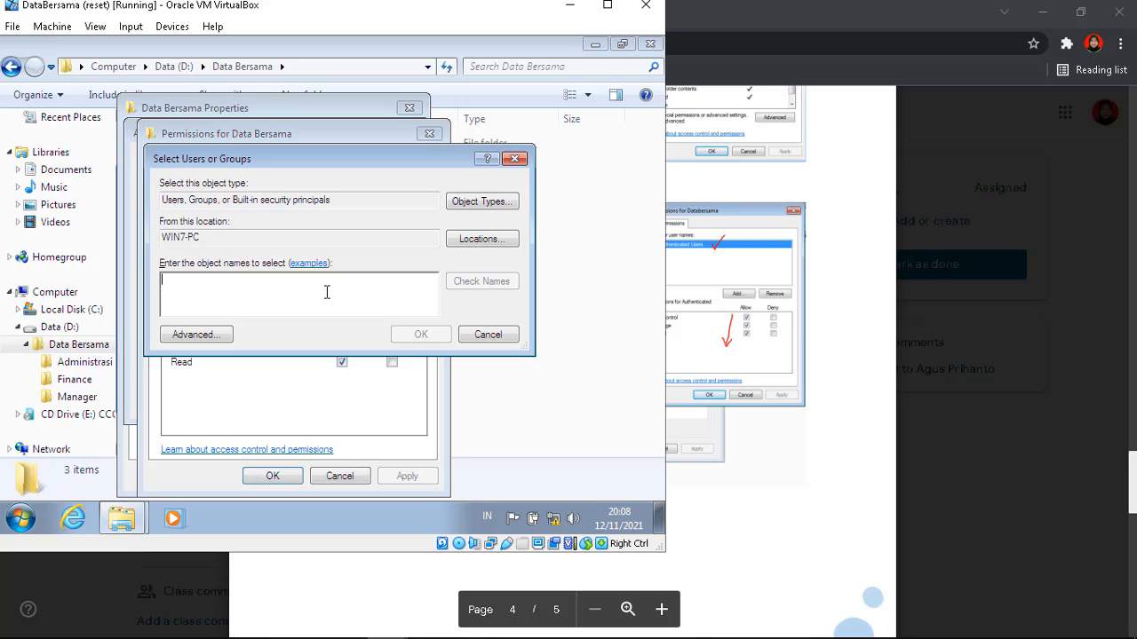
text(au)
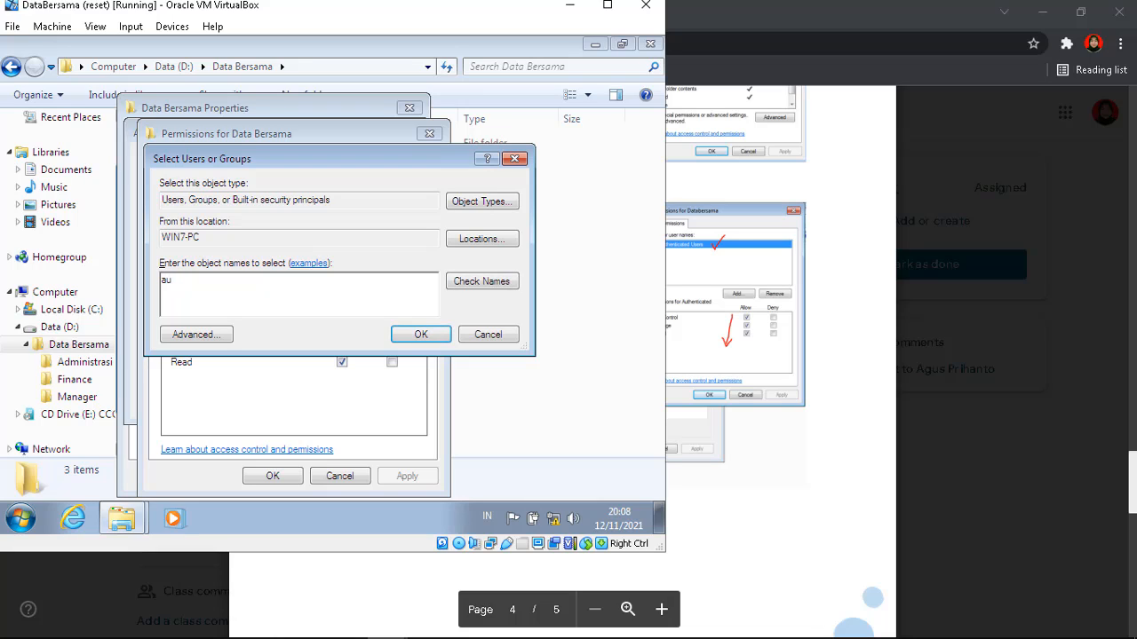
text(thenticated user)
key(Return)
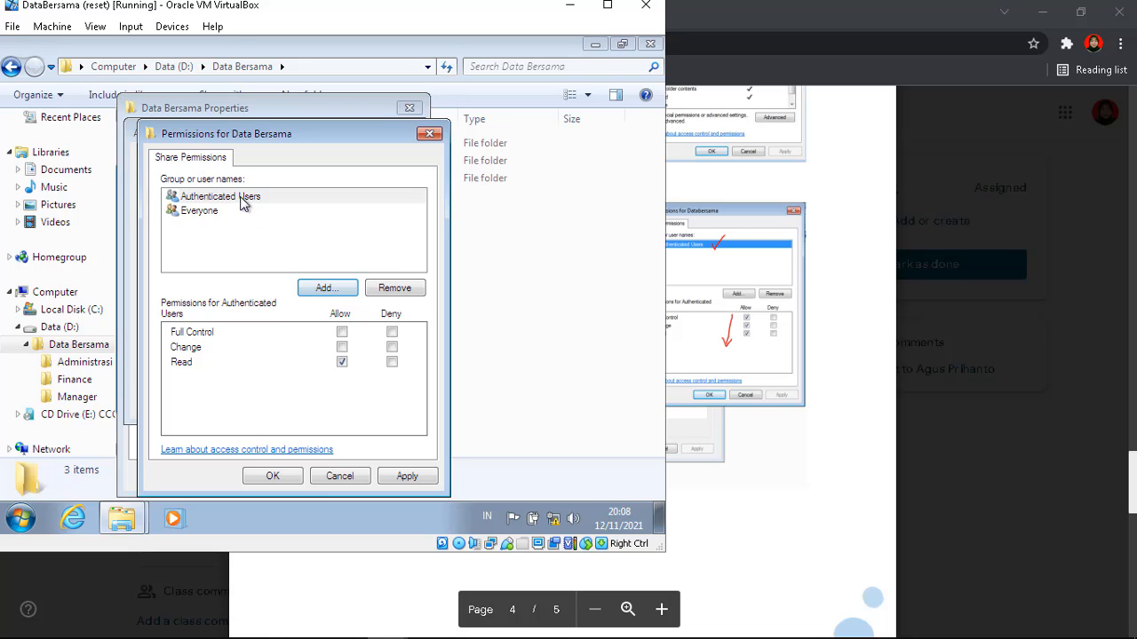
click(342, 332)
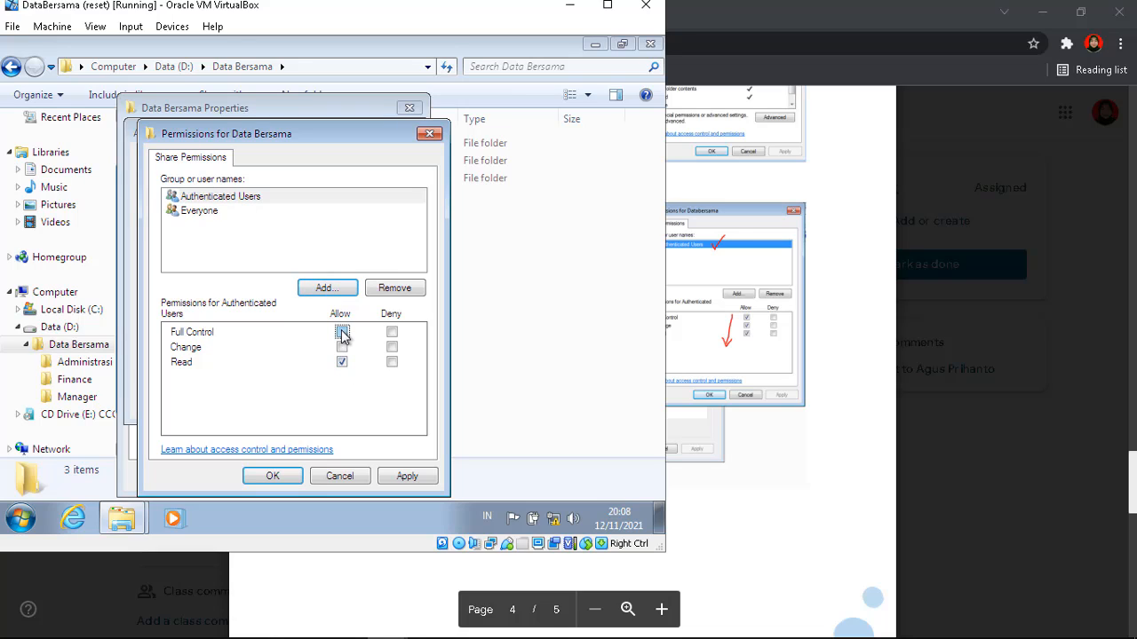
click(229, 215)
click(394, 293)
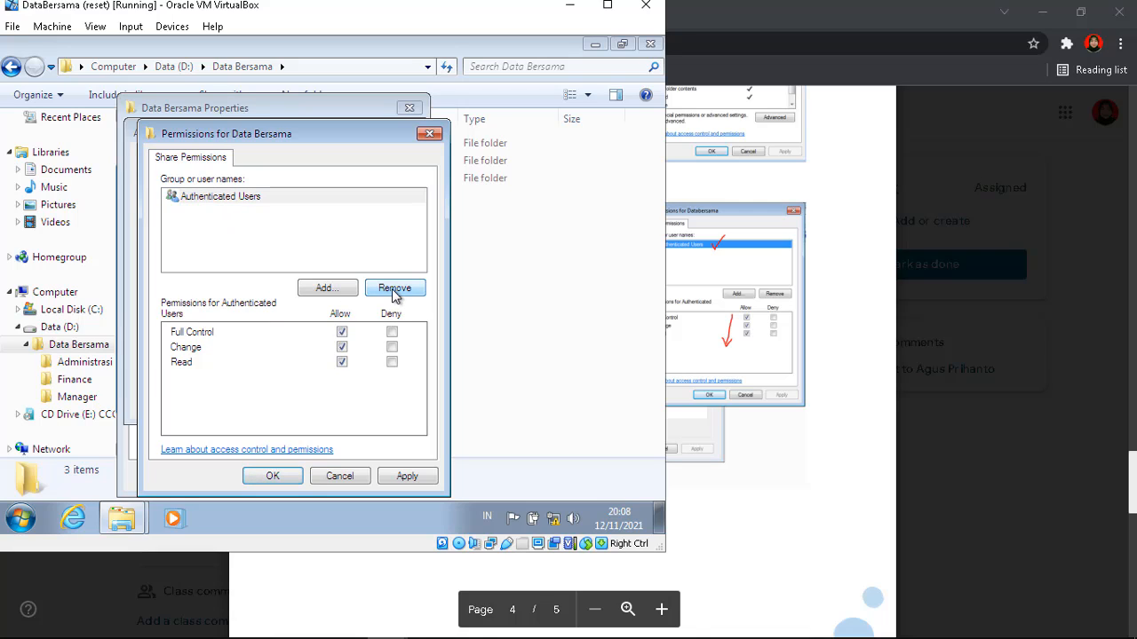
click(254, 206)
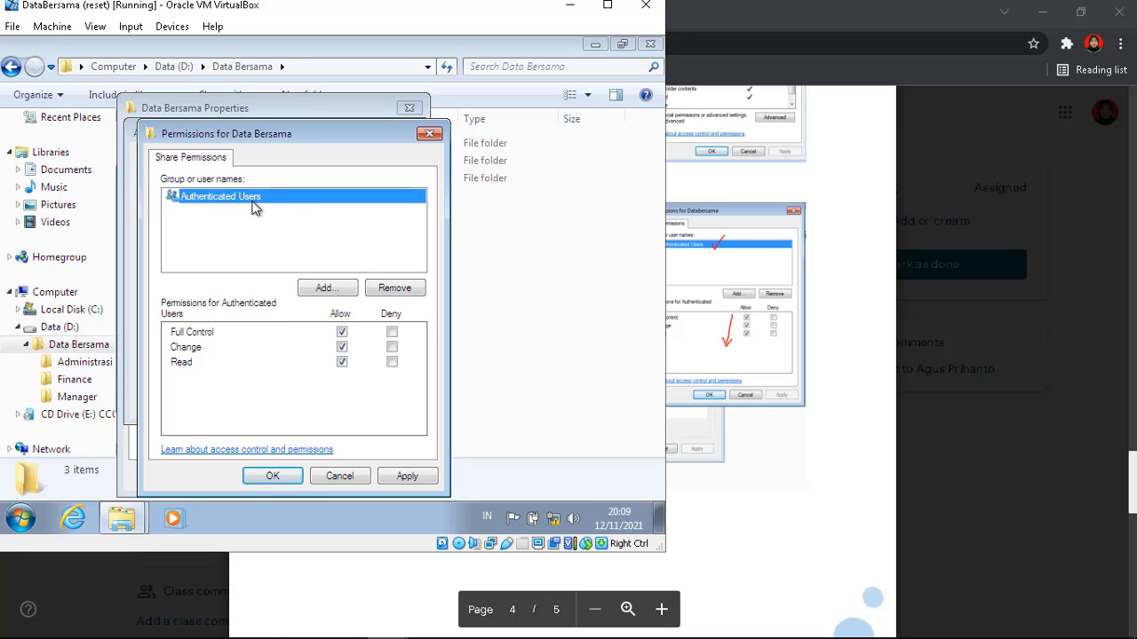
click(272, 476)
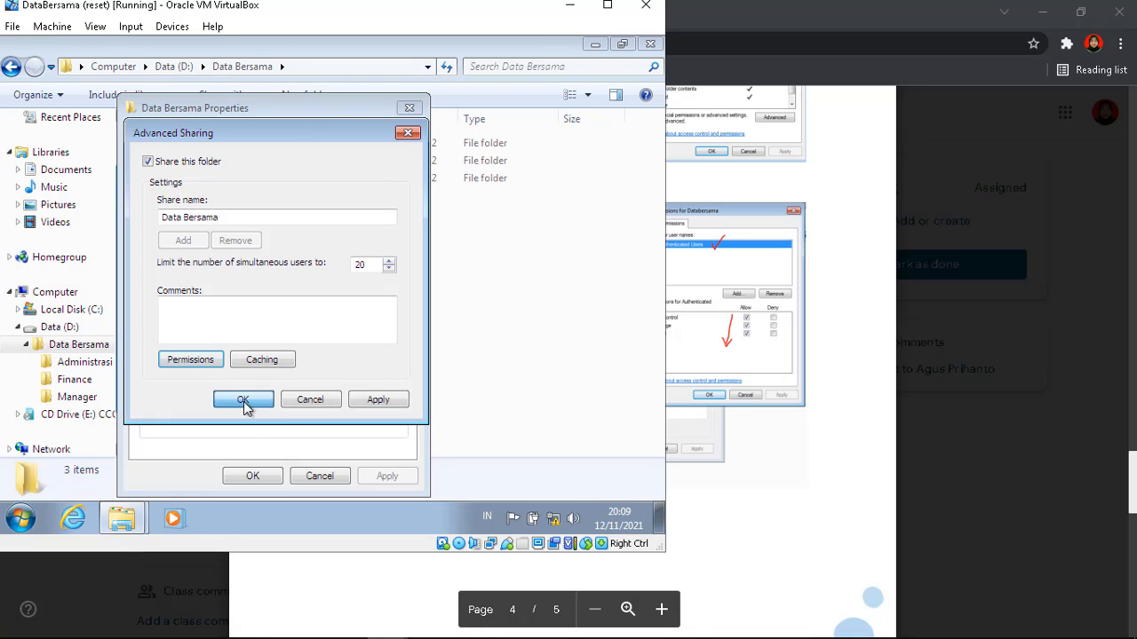
Confirm the sharing settings, close the folder properties, and scroll the guide to the test table
key(Return)
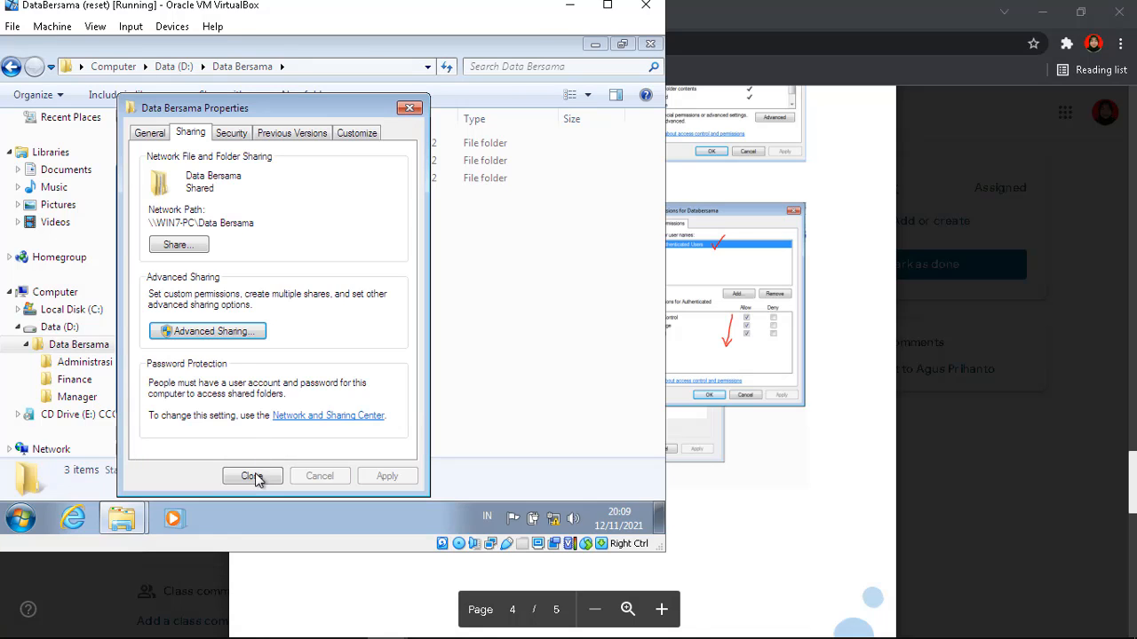
click(254, 477)
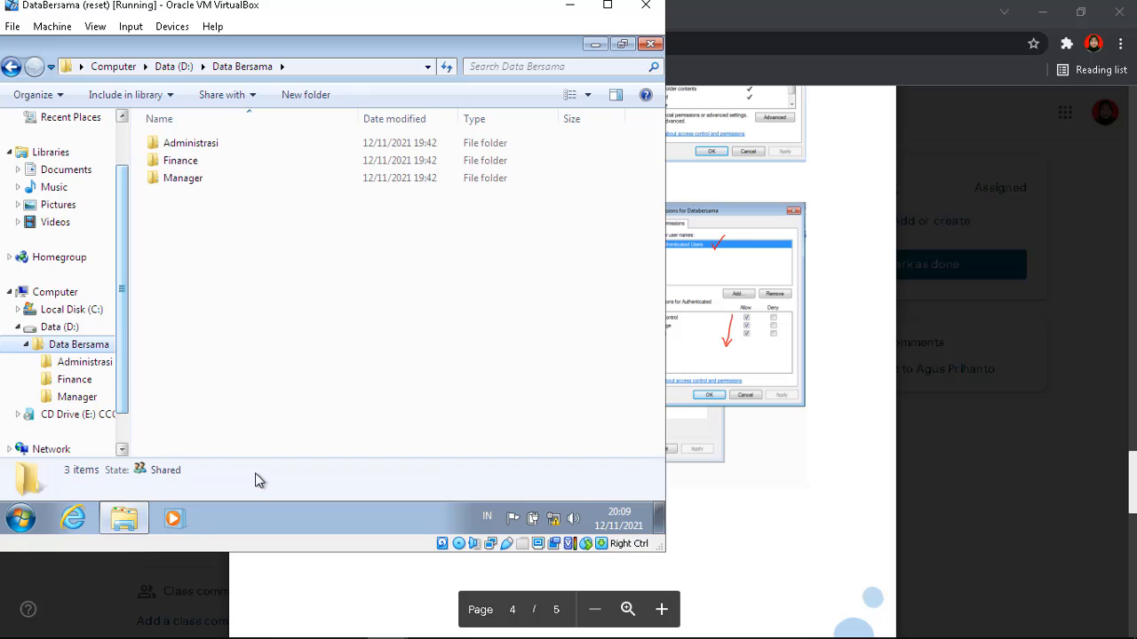
click(730, 291)
scroll(730, 291, down, 8)
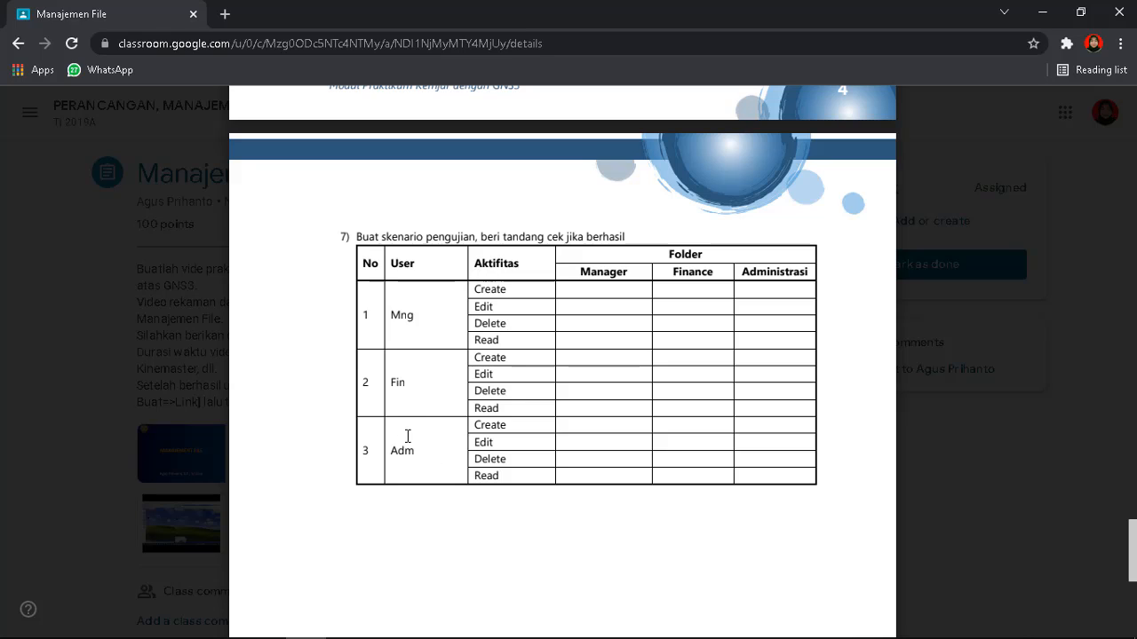
Bring the Administrasi virtual machine forward at its Windows XP welcome screen
mouse_move(387, 622)
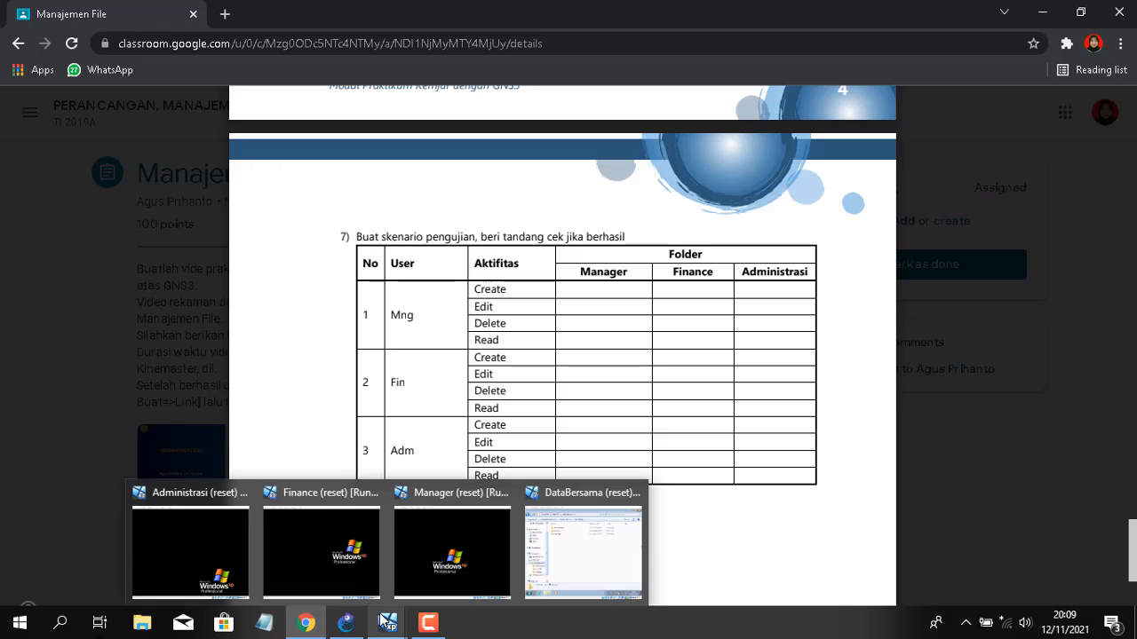
click(222, 542)
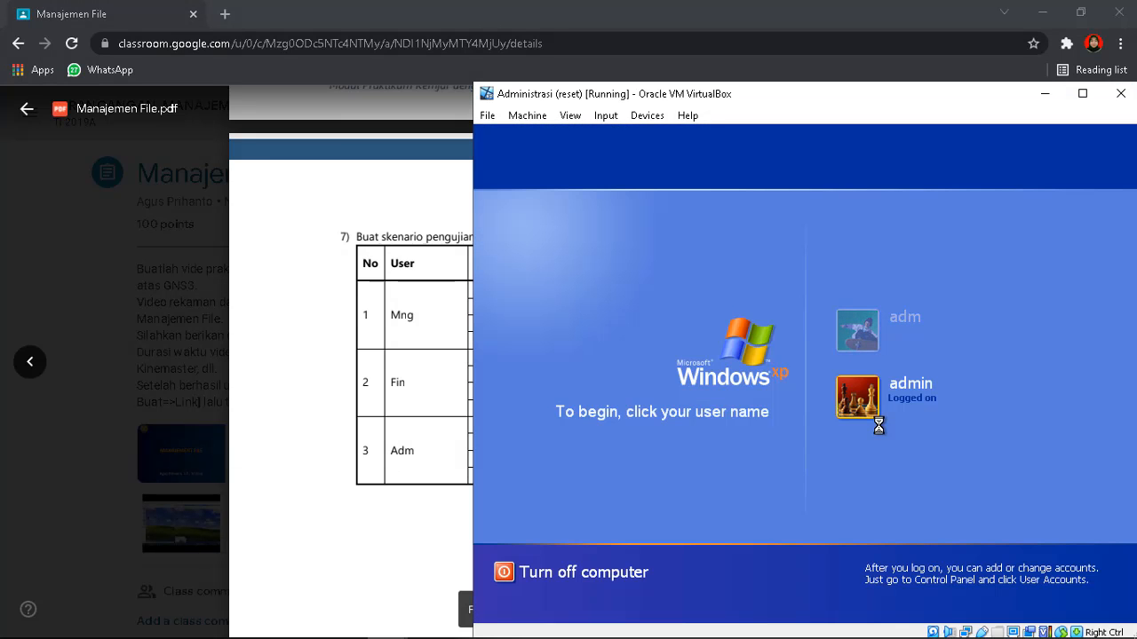
Log in to the Administrasi XP client as adm with its password
click(859, 329)
text(123)
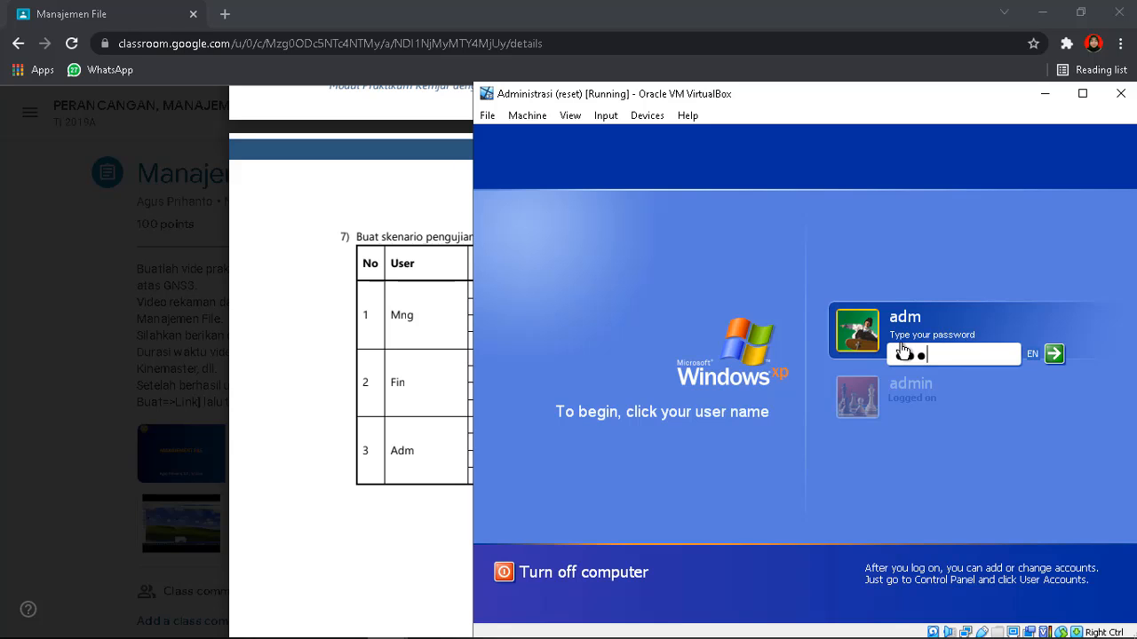
key(Return)
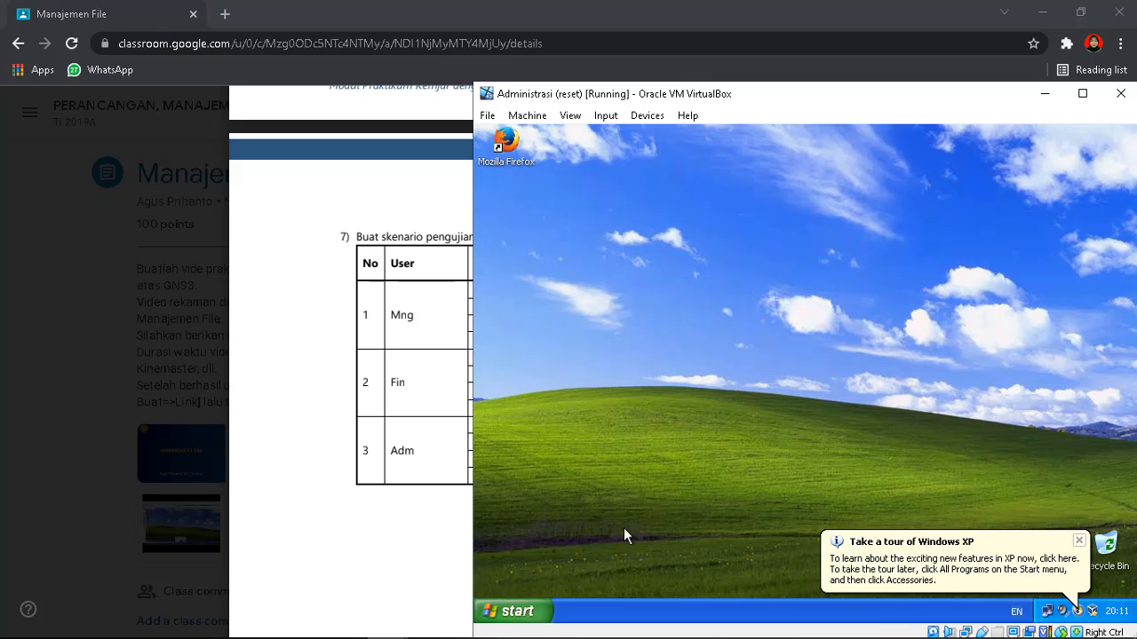
Map the Data Bersama share on \\192.168.1.1 as network drive Z:
click(513, 611)
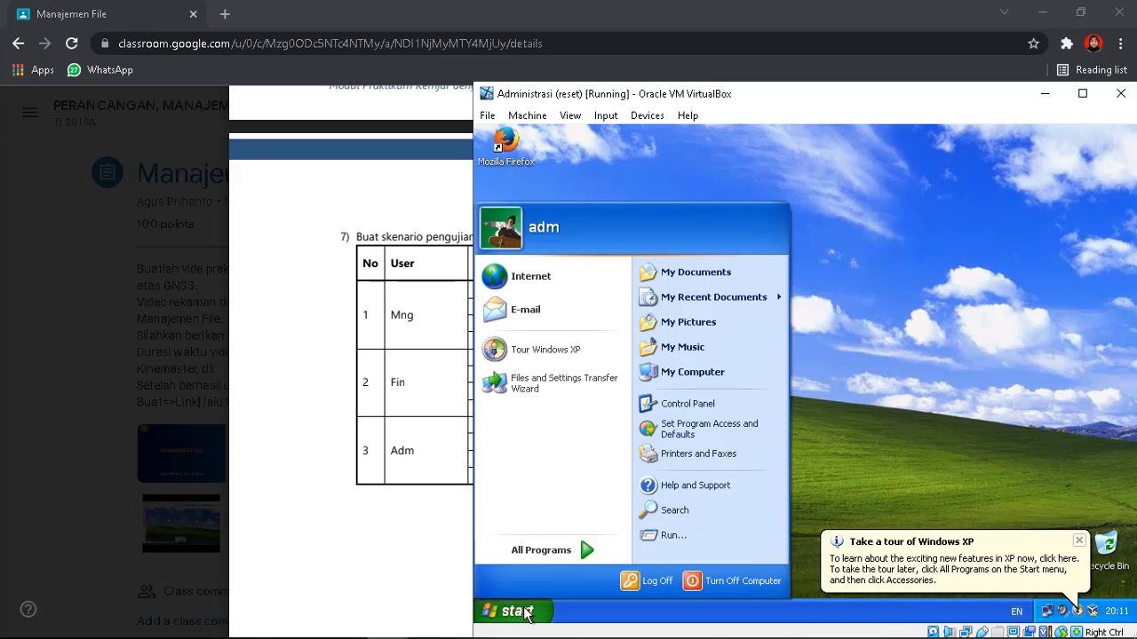
click(669, 536)
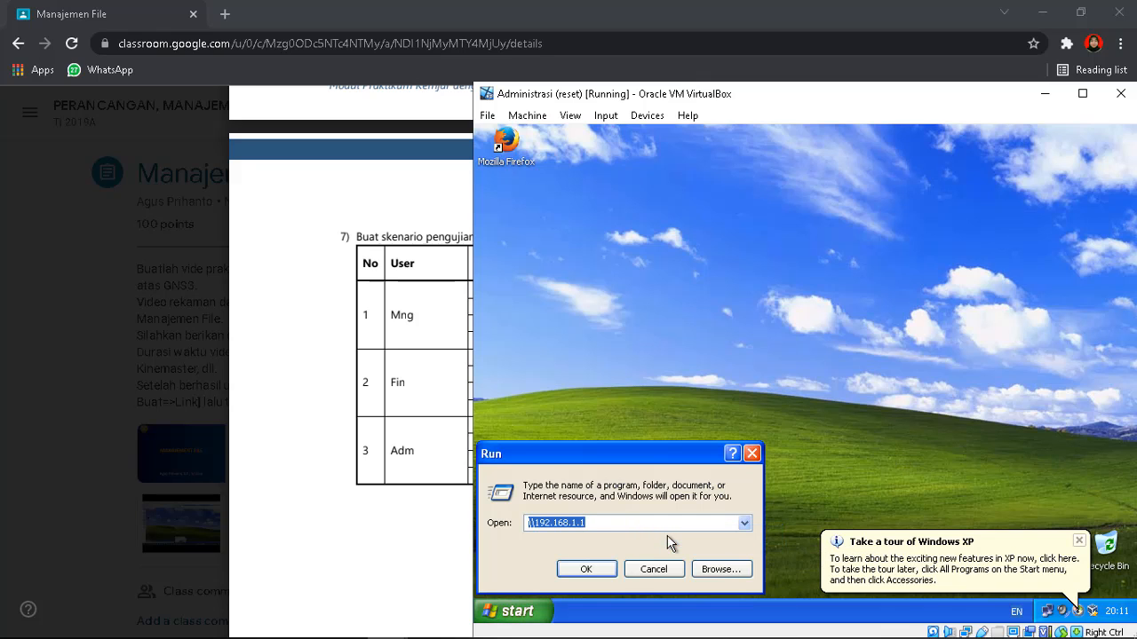
click(659, 528)
key(Return)
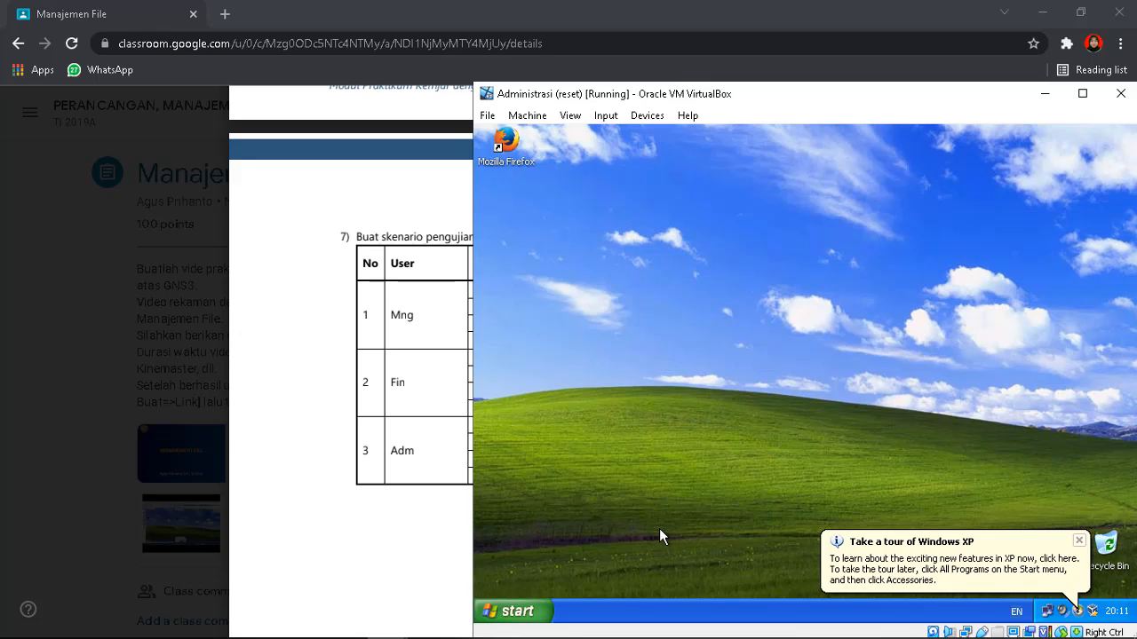
click(702, 240)
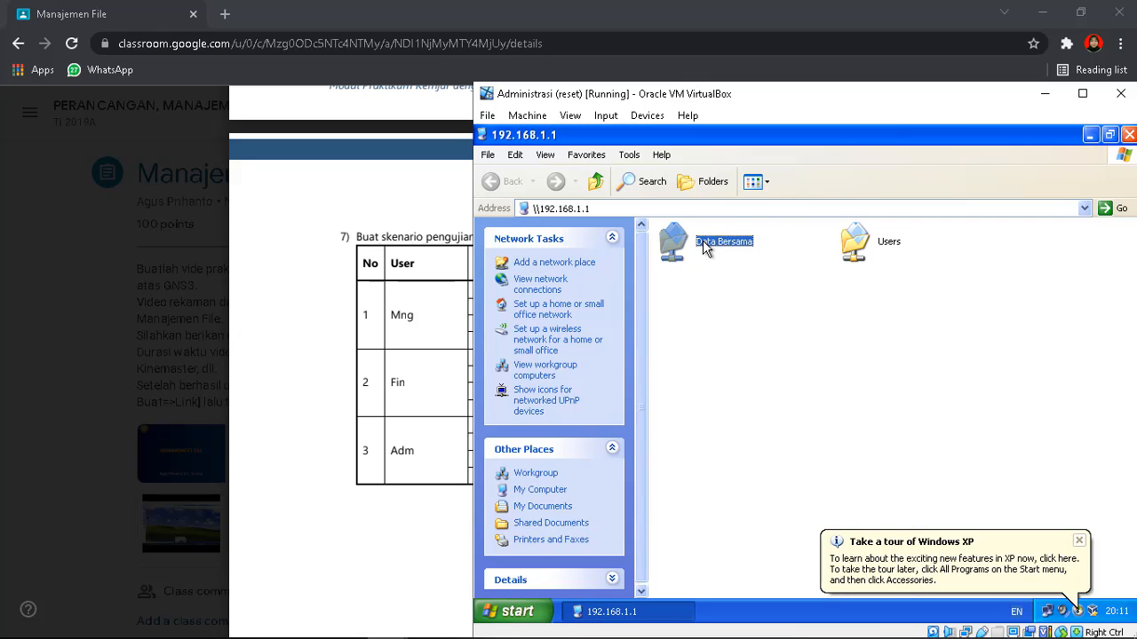
right_click(703, 240)
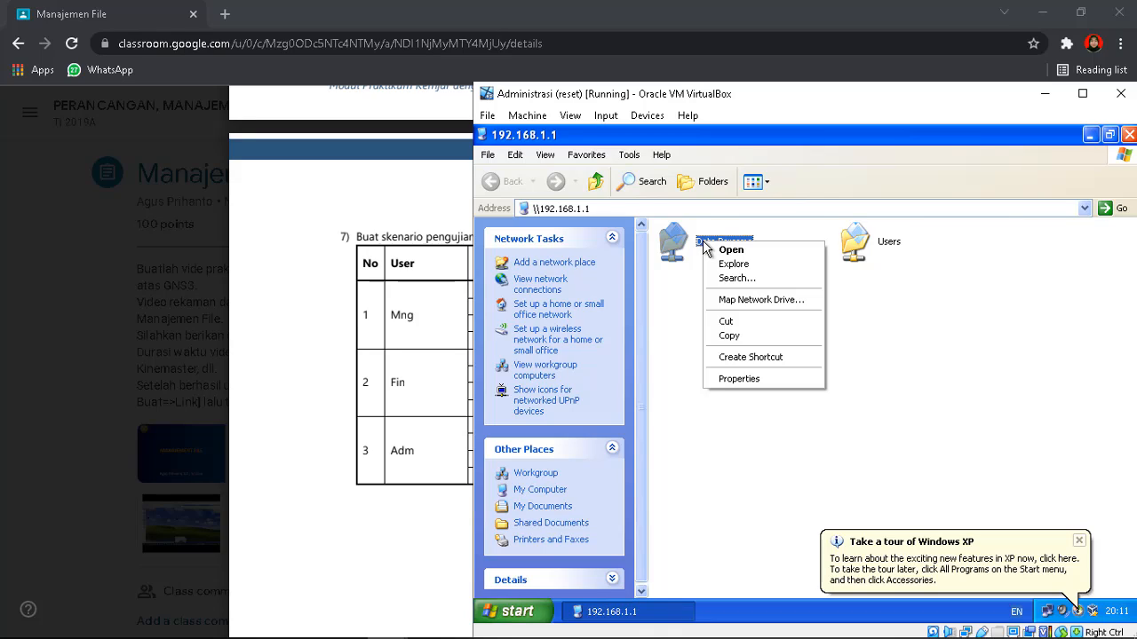
click(762, 300)
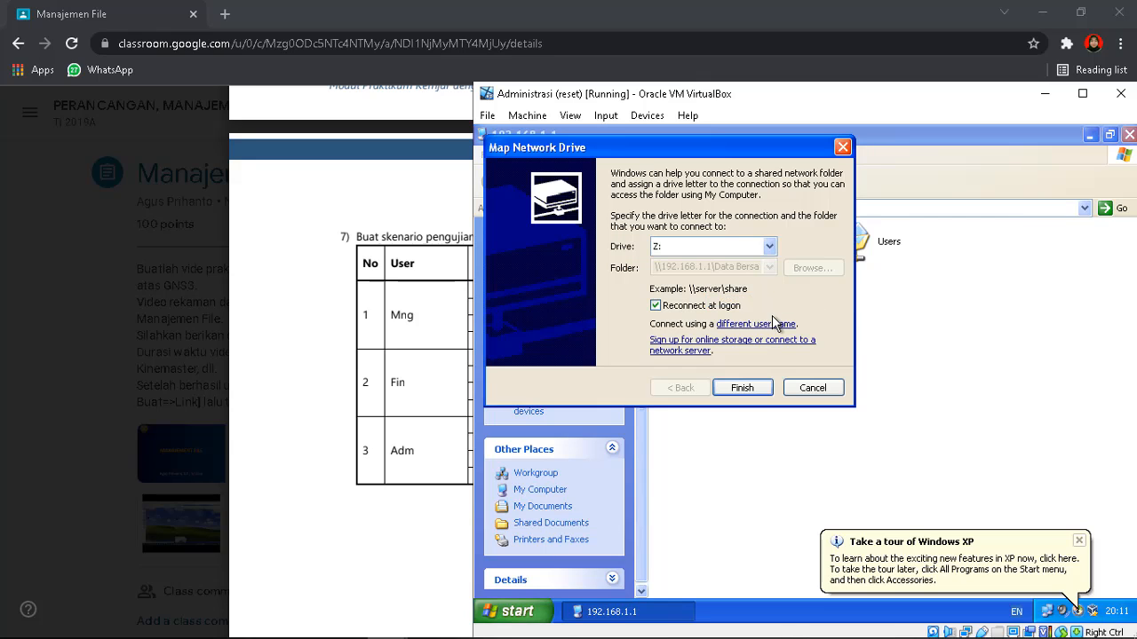
click(743, 388)
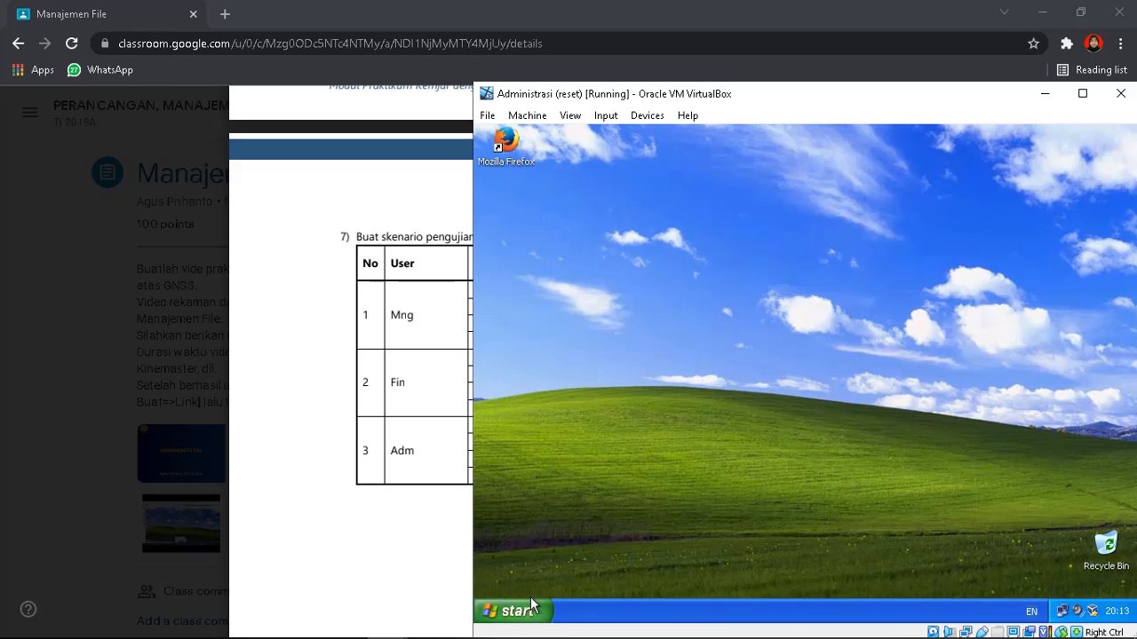
Open the Administrasi folder on the mapped Z: drive
click(511, 611)
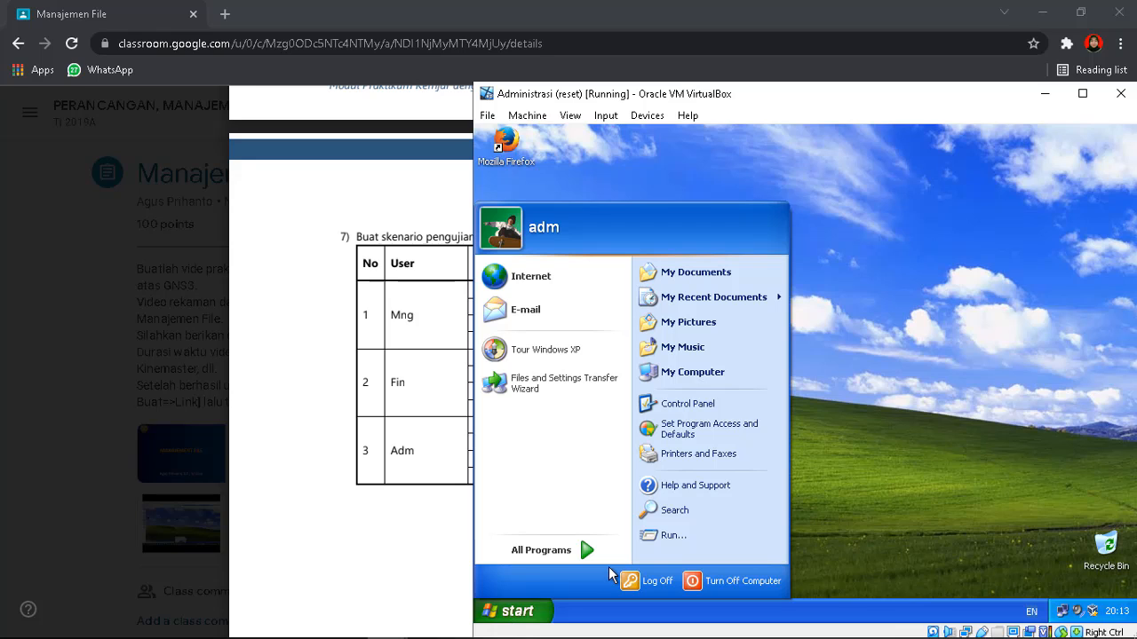
click(933, 364)
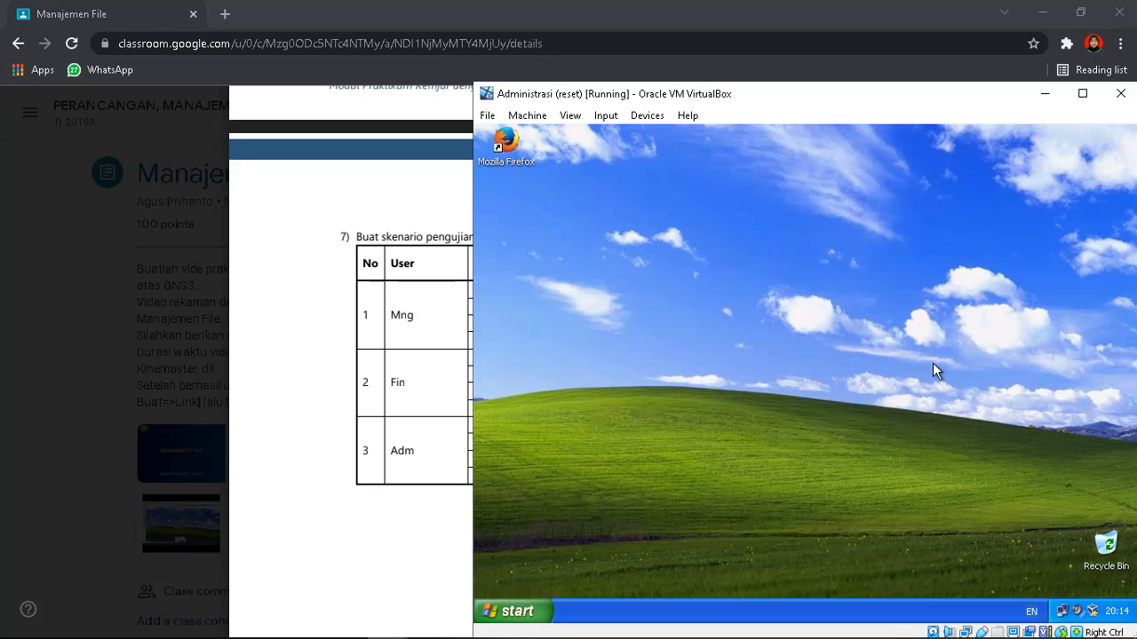
key(super+e)
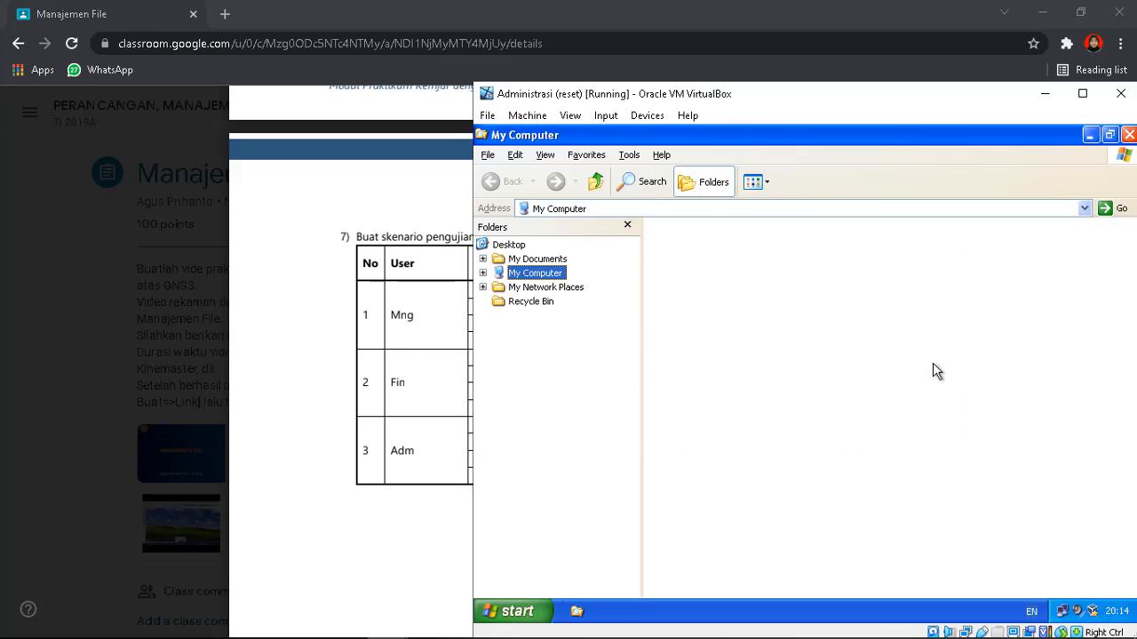
click(548, 301)
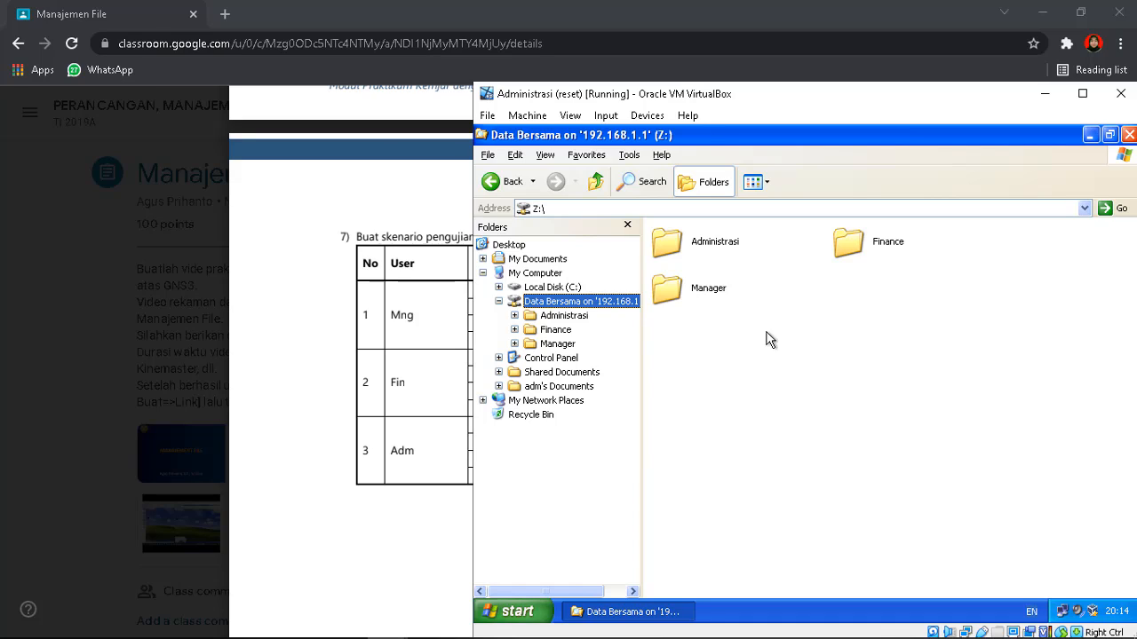
double_click(693, 242)
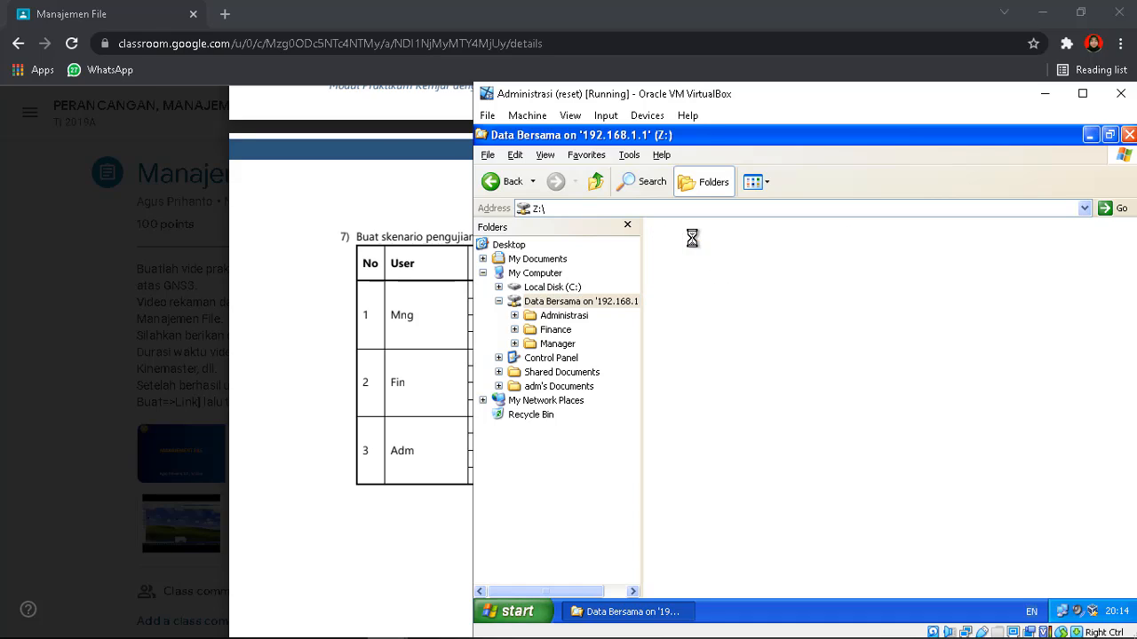
Create text file 'file adm' containing 'ini adalah file adm', save it, and reopen it to read
right_click(769, 337)
mouse_move(813, 459)
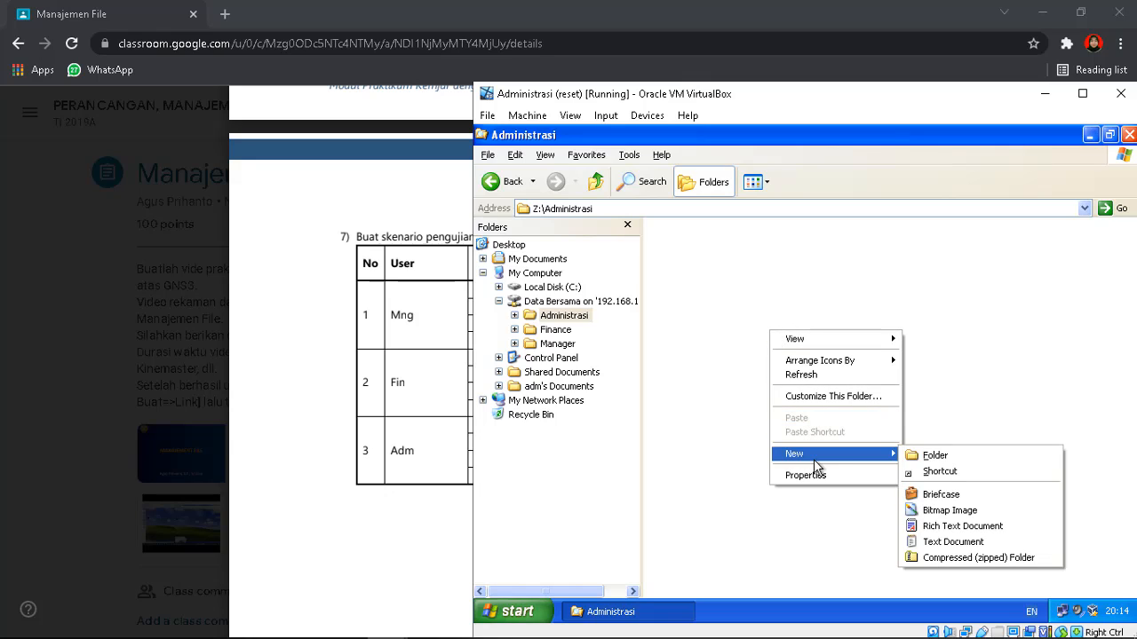
click(954, 544)
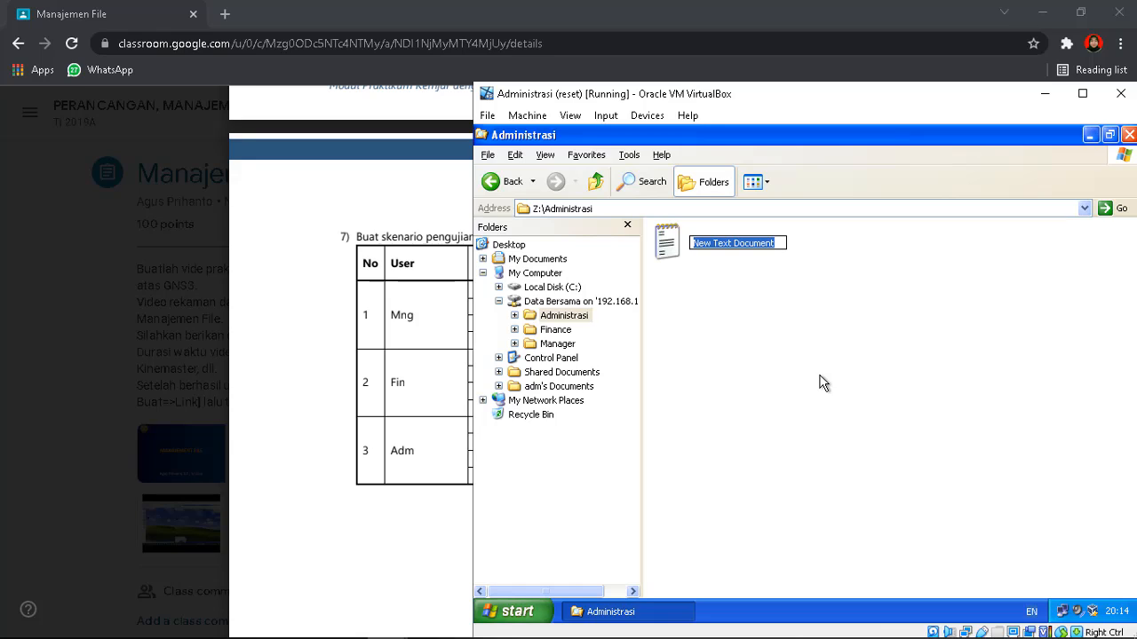
text(file adm)
key(Return)
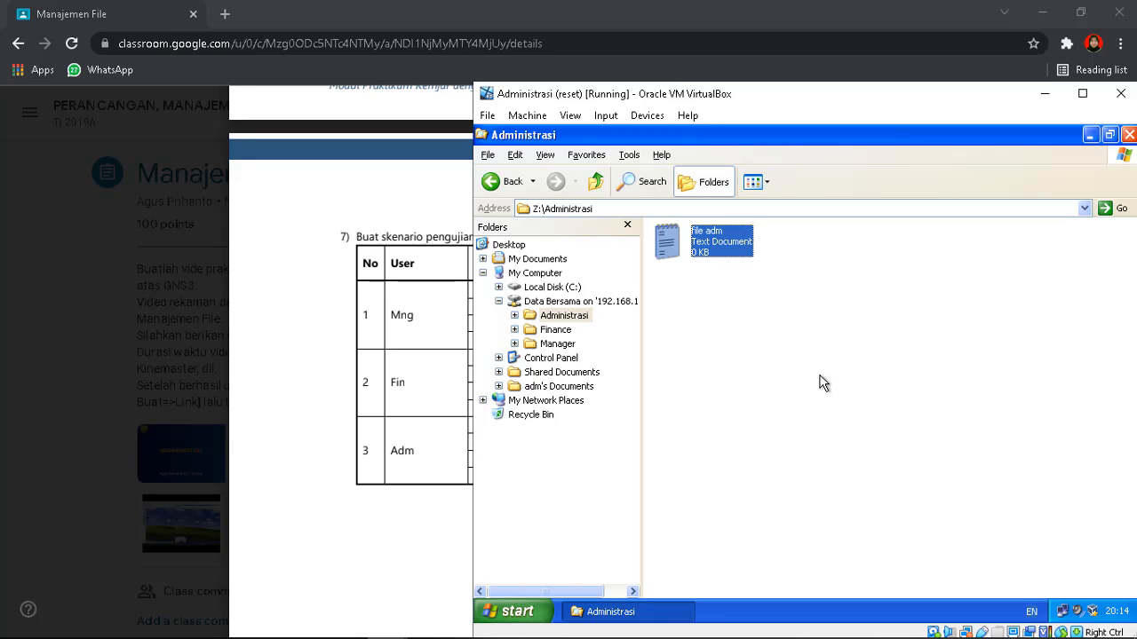
key(Return)
text(ini)
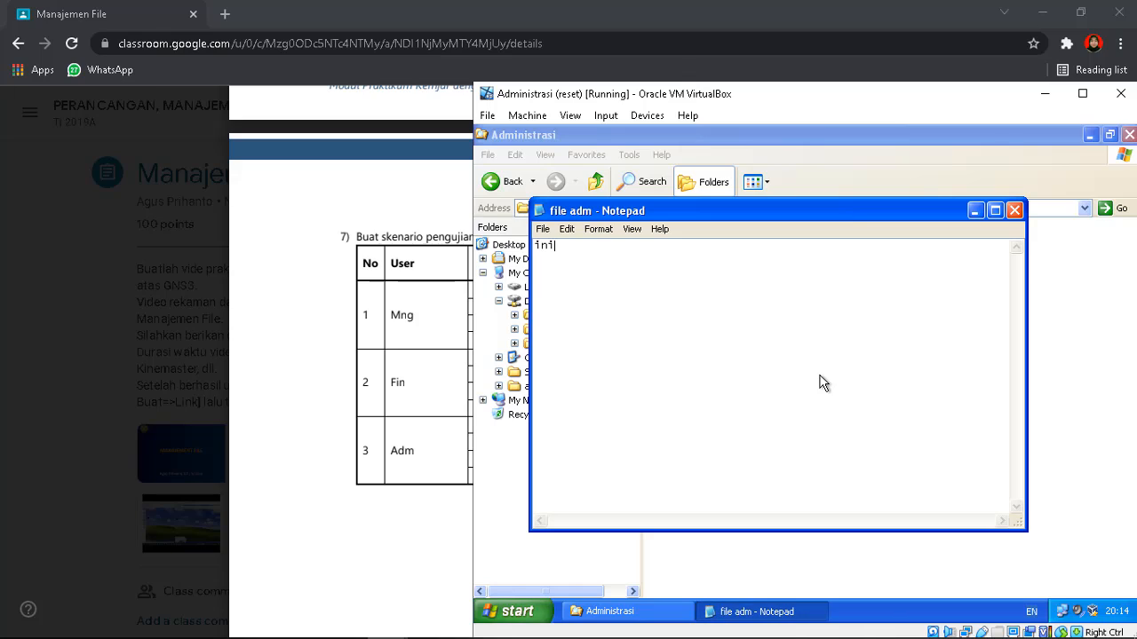
text( adalah file adm)
click(1014, 210)
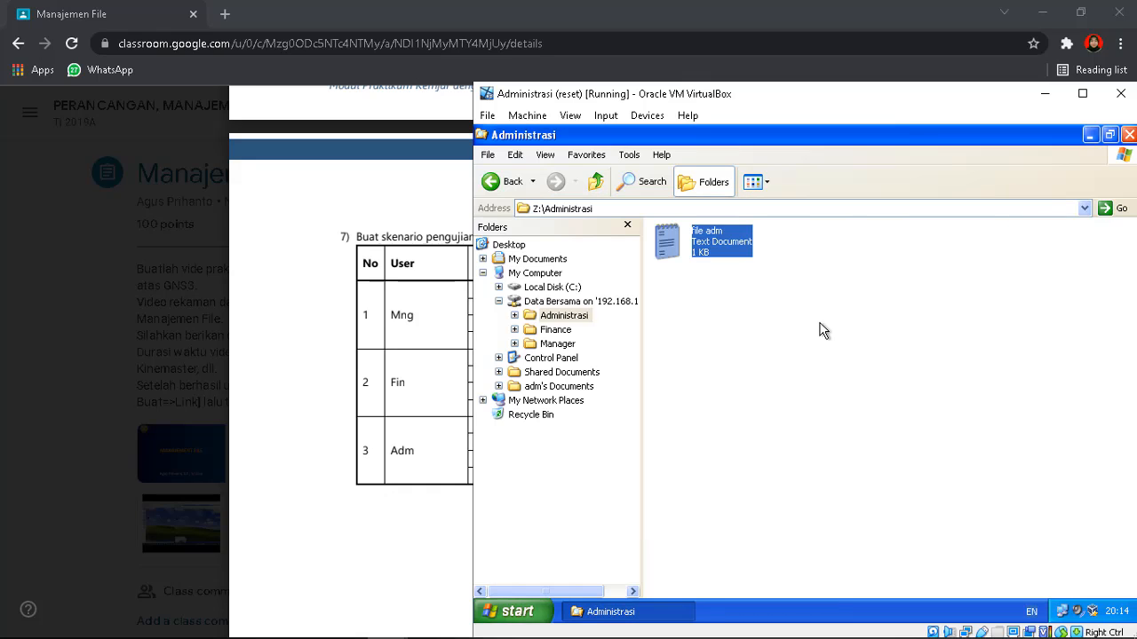
double_click(734, 257)
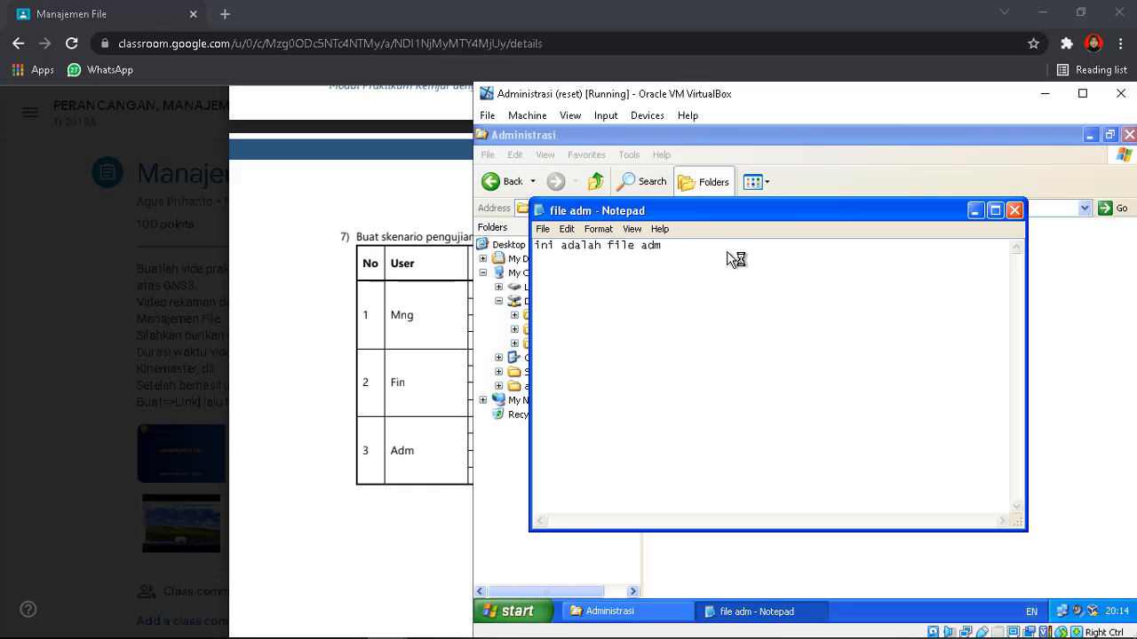
click(1014, 211)
Create a second text file 'file adm 2' and then delete it
click(823, 289)
right_click(823, 289)
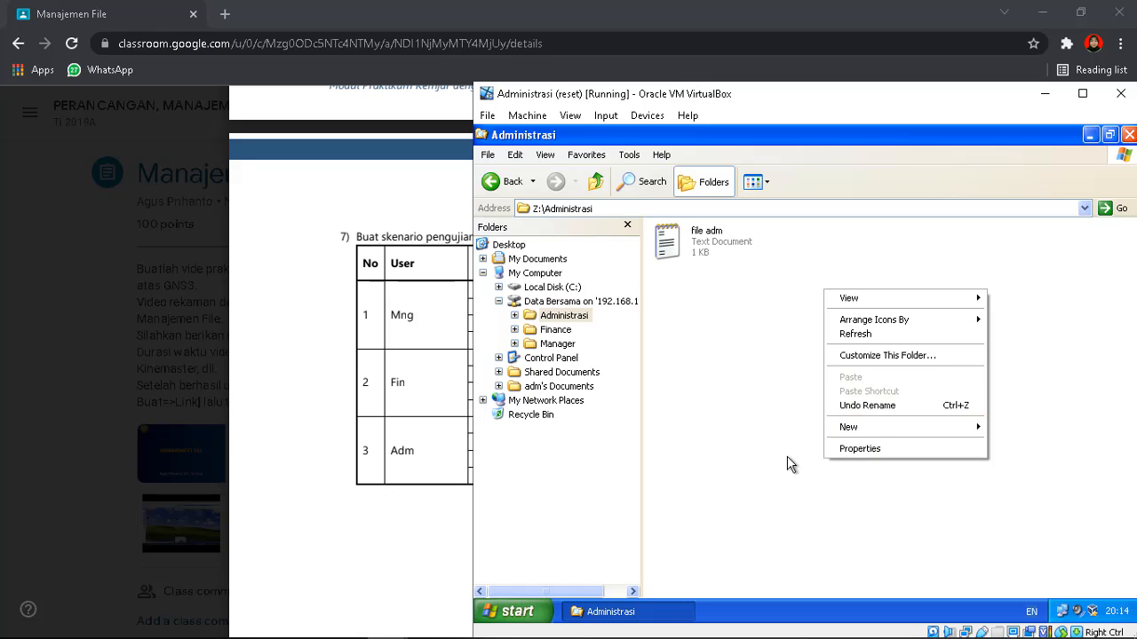
mouse_move(855, 427)
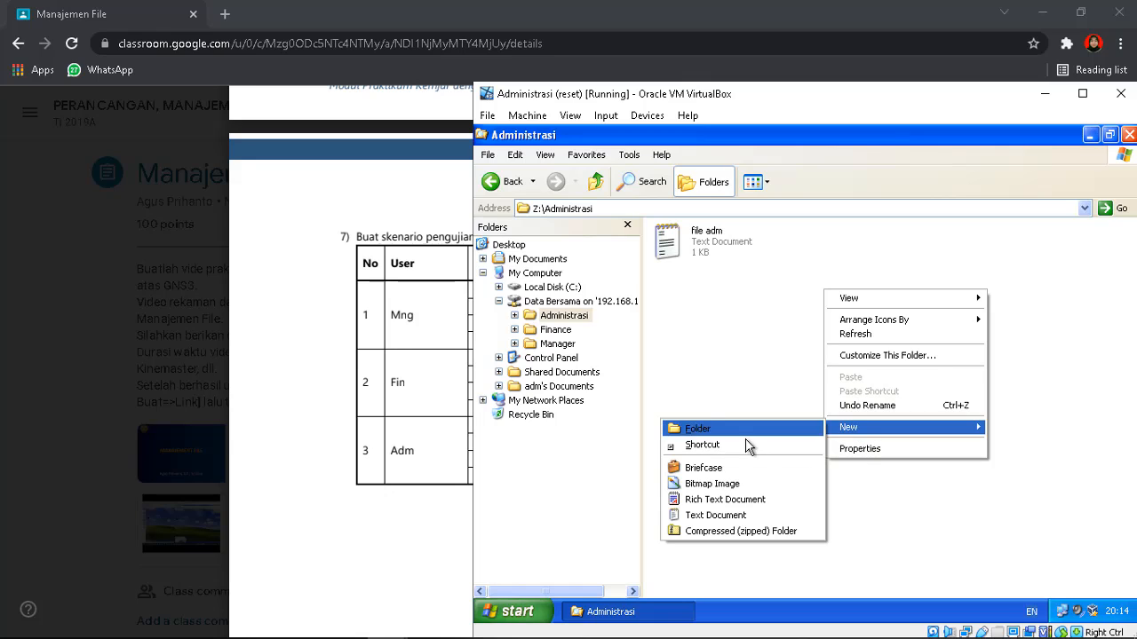
click(740, 516)
text(file adm 2)
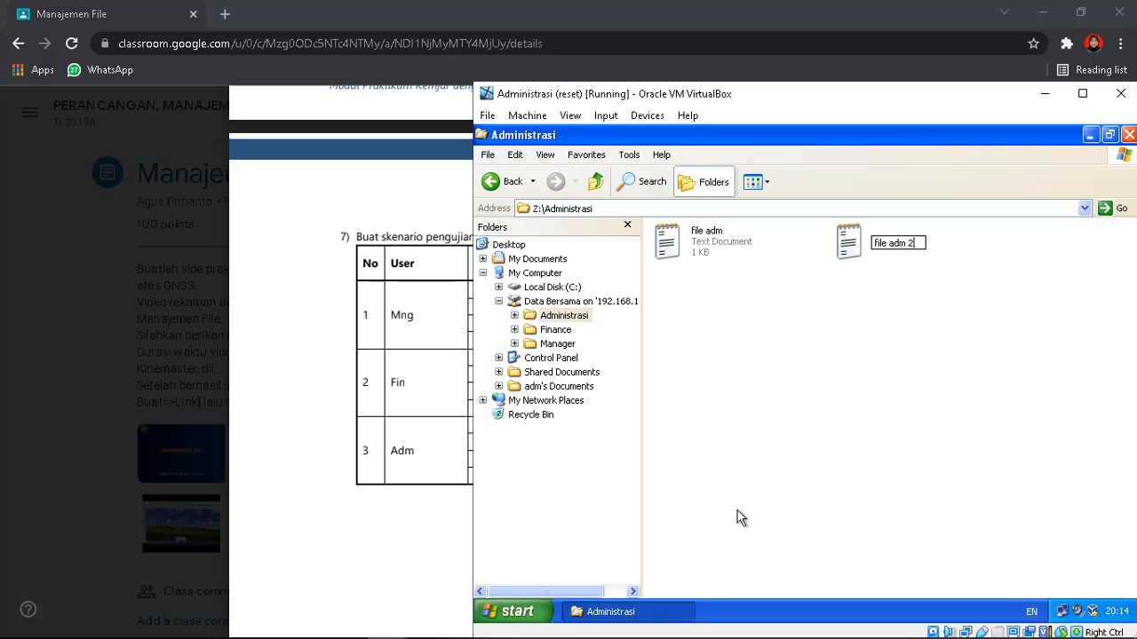
click(741, 519)
click(900, 249)
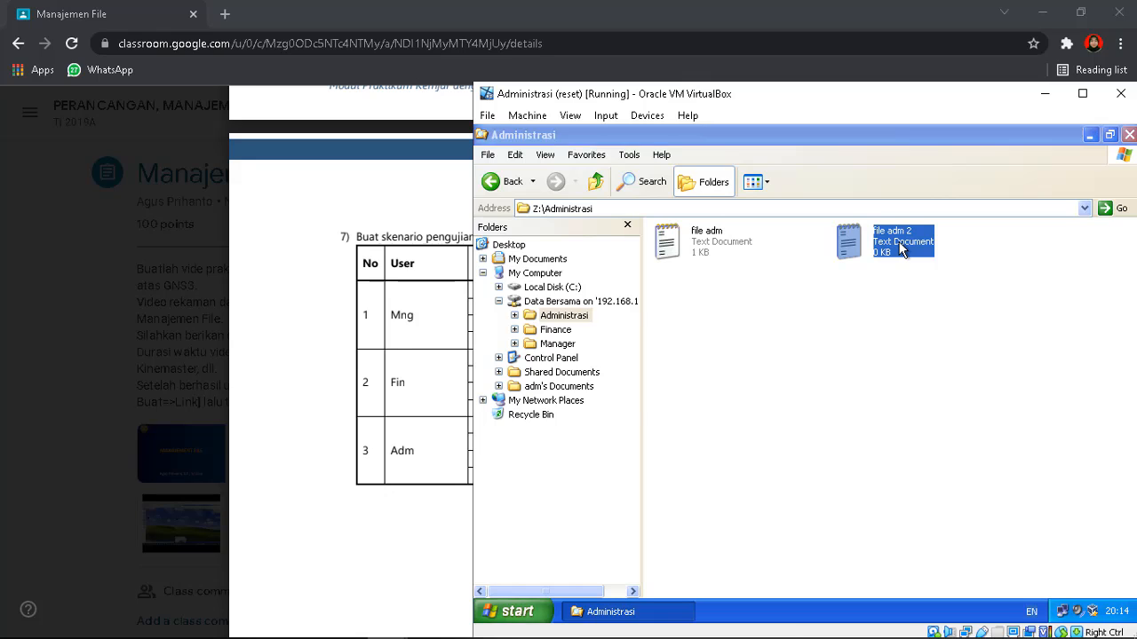
key(Delete)
key(Return)
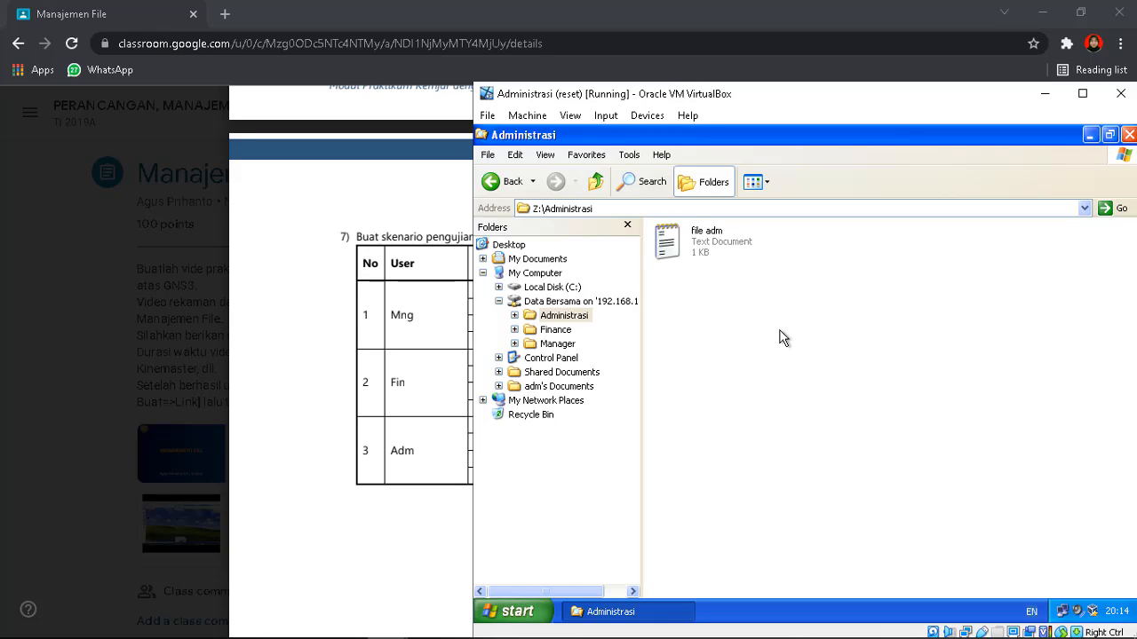
Open Z:\Finance on the Administrasi client after checking the test table and minimizing the server
click(561, 334)
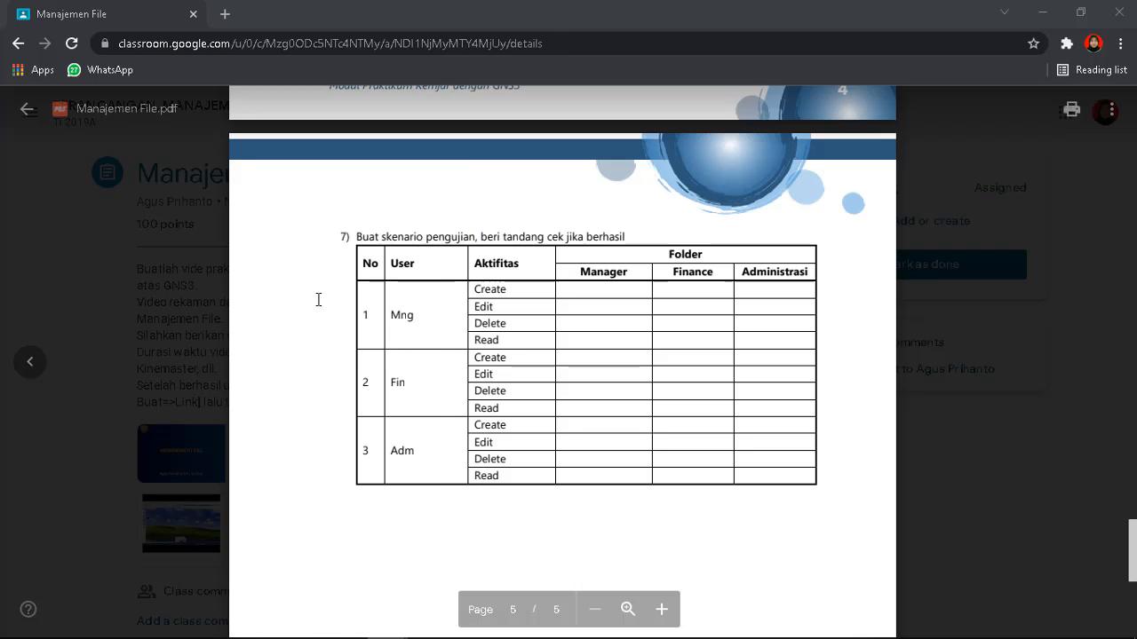
click(317, 301)
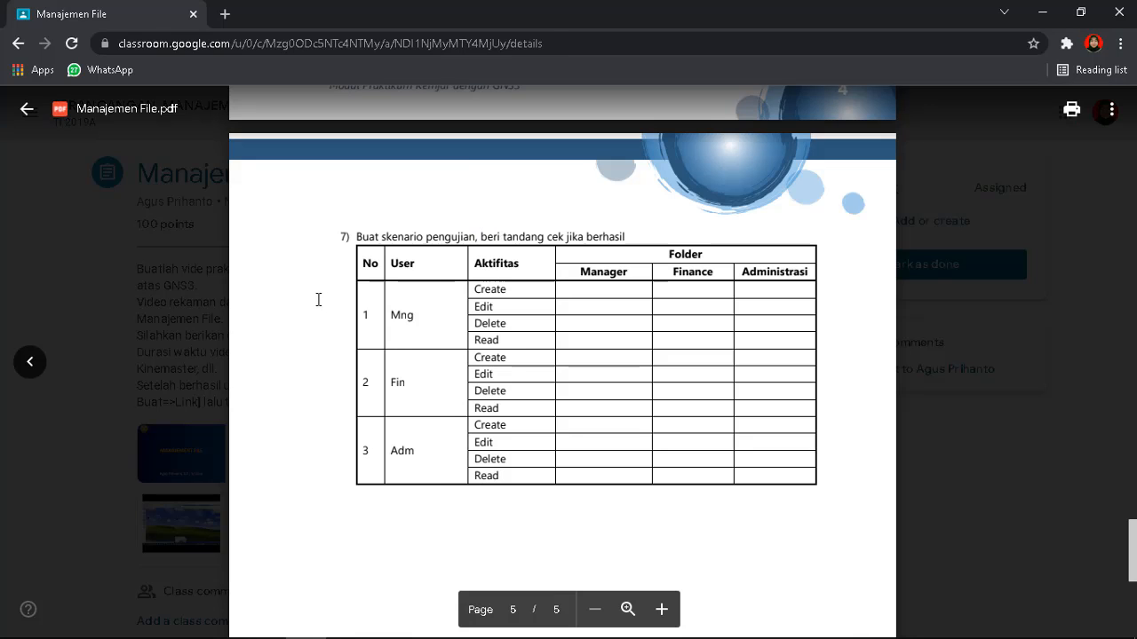
mouse_move(387, 633)
mouse_move(386, 626)
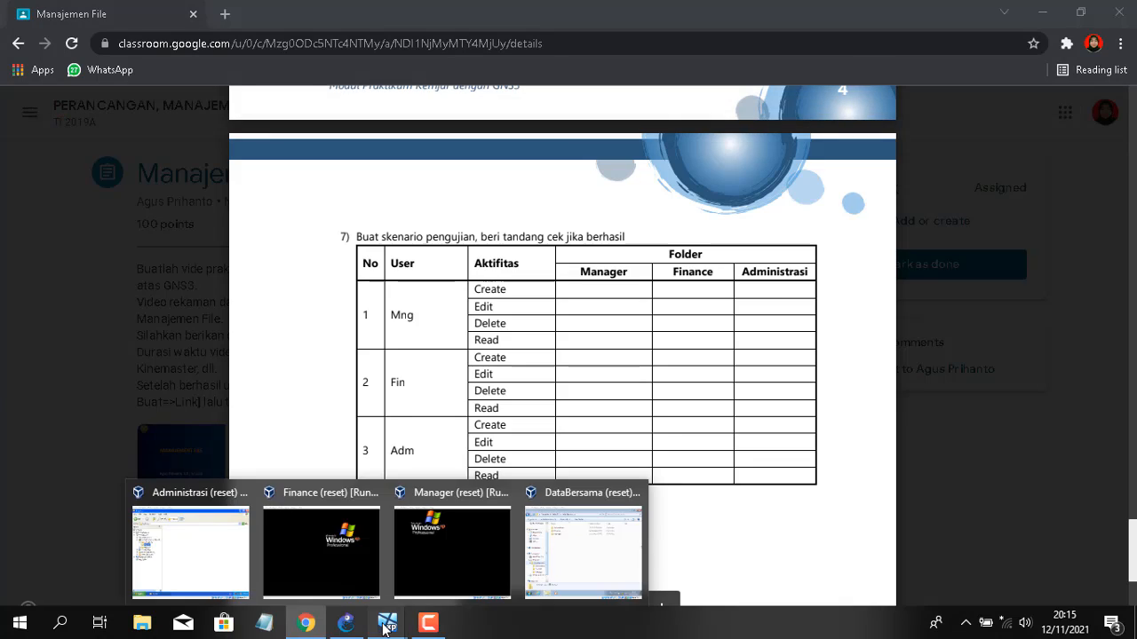
click(605, 547)
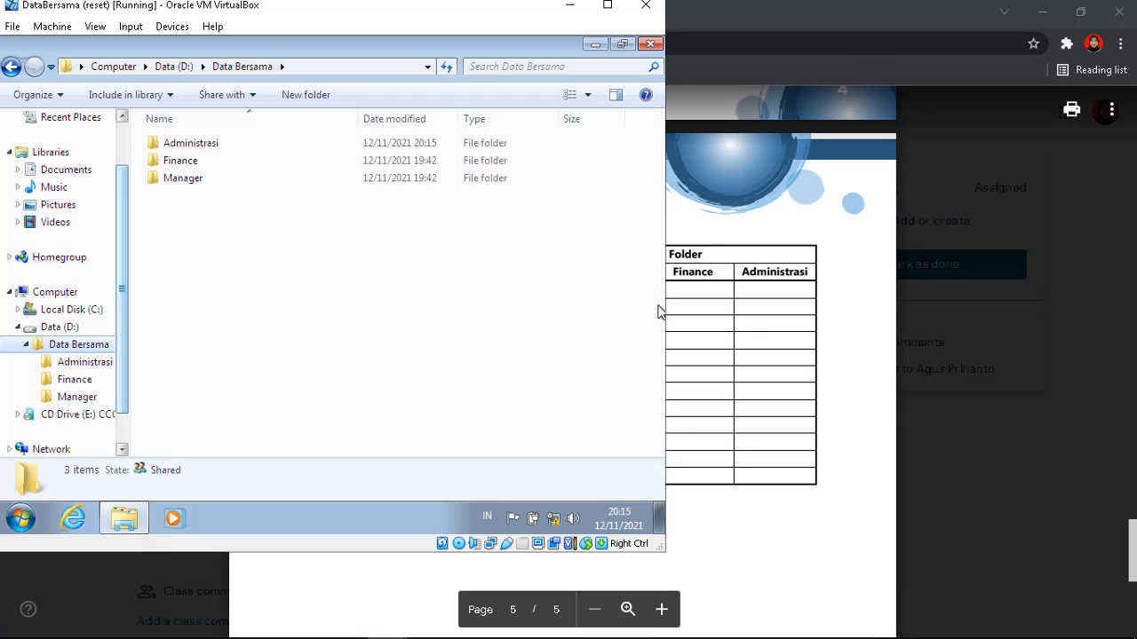
mouse_move(444, 633)
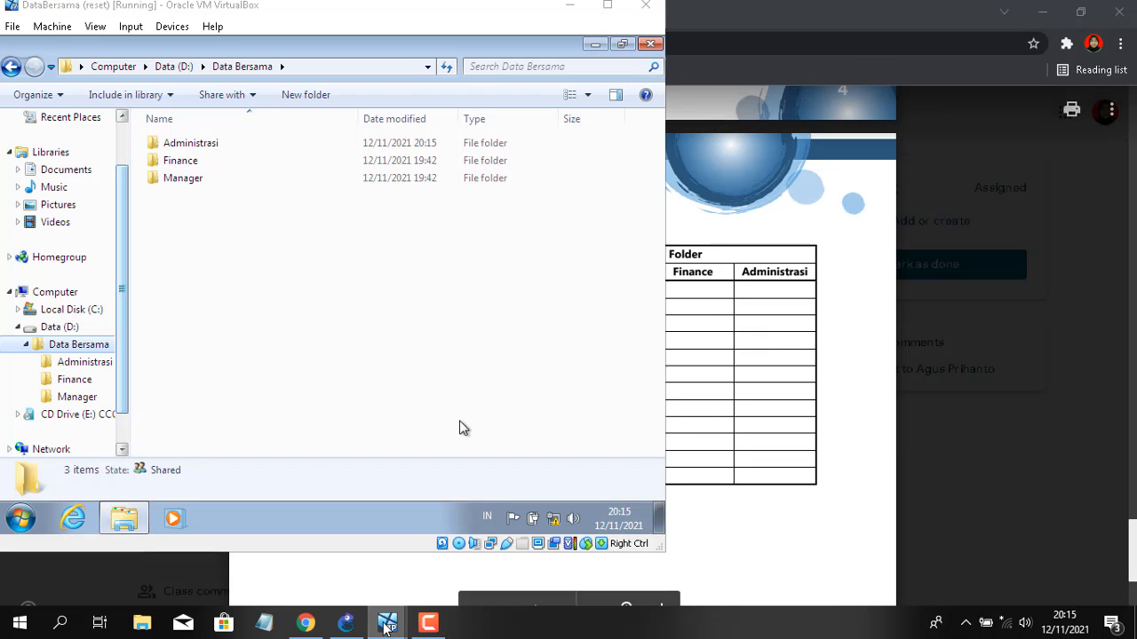
mouse_move(388, 627)
click(207, 547)
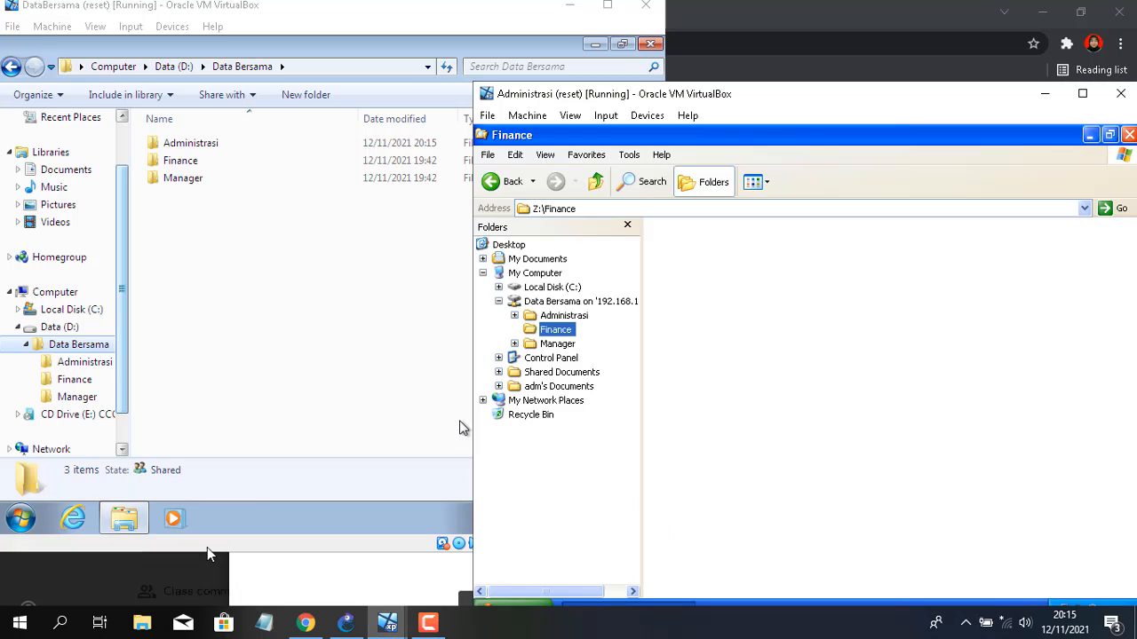
click(571, 7)
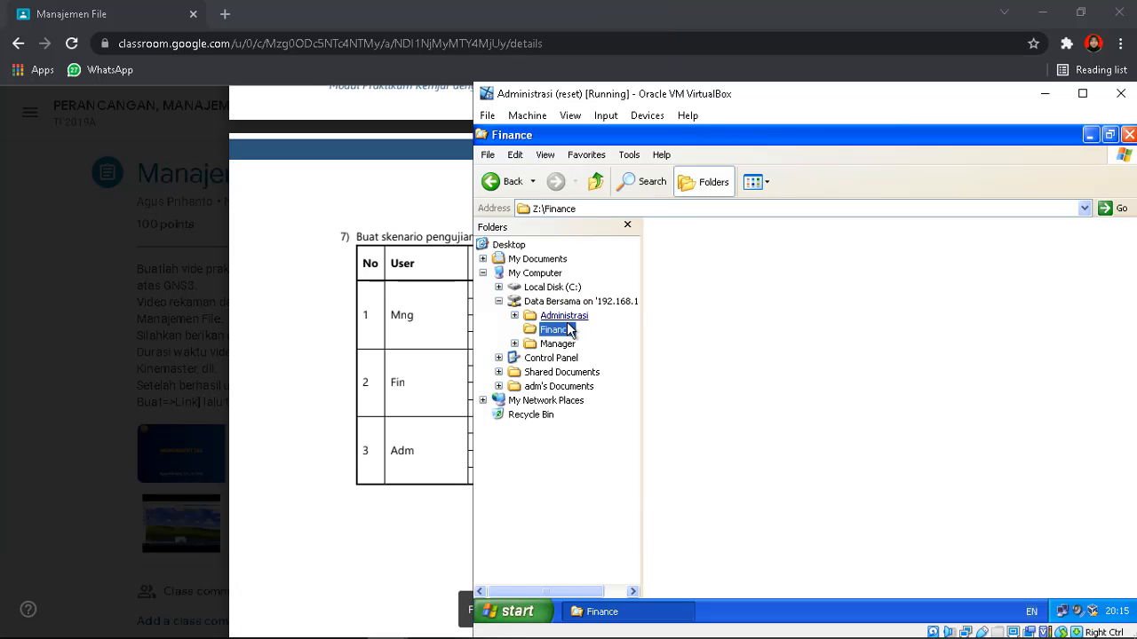
Try creating a text document in Finance and dismiss the Access denied error
right_click(732, 302)
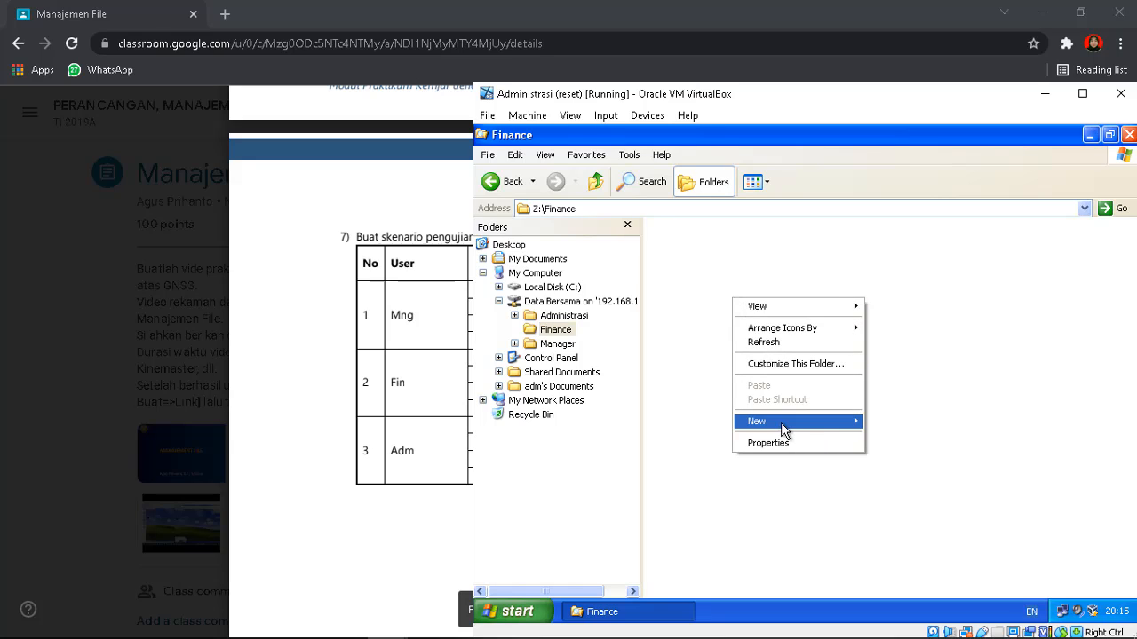
mouse_move(782, 424)
click(906, 509)
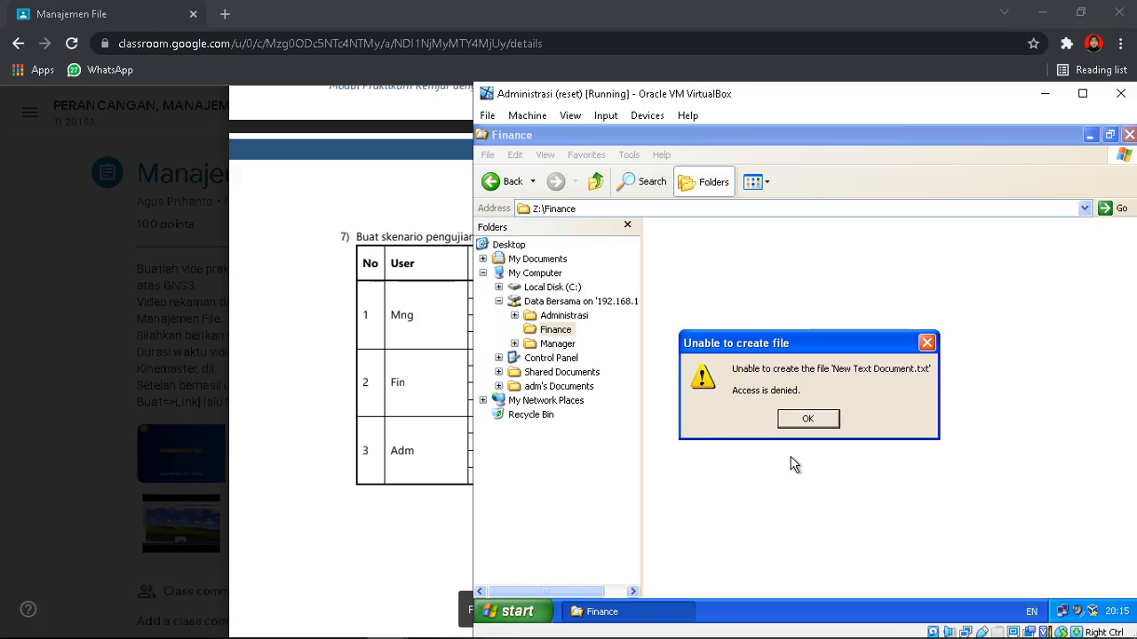
click(796, 422)
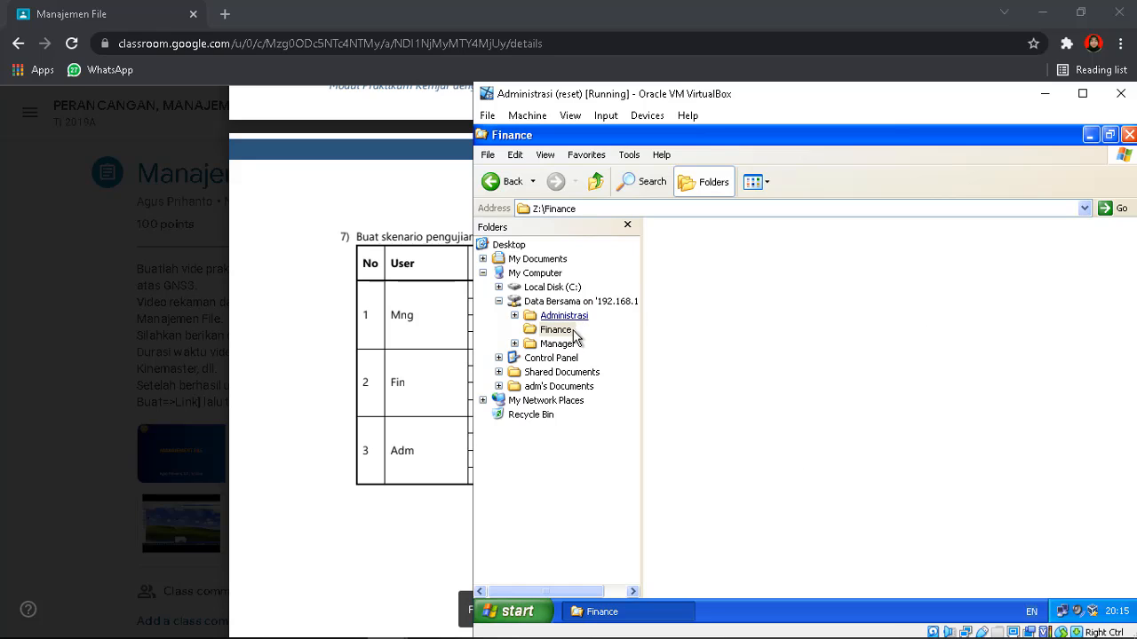
Try creating a text document in Z:\Manager and dismiss the Access denied error
click(567, 345)
right_click(716, 358)
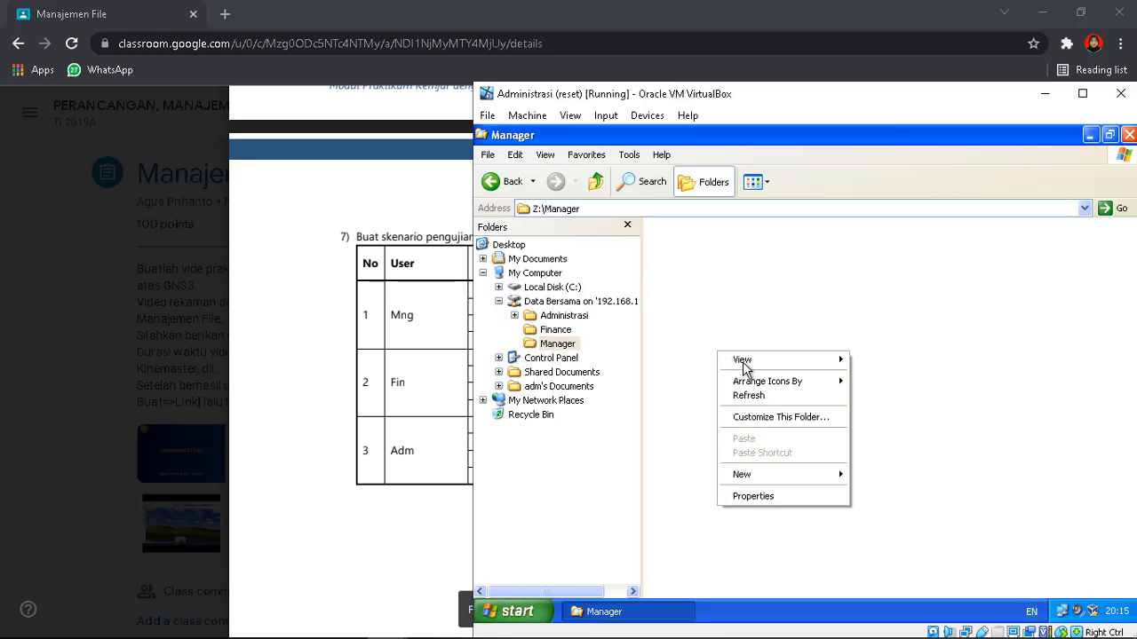
mouse_move(810, 482)
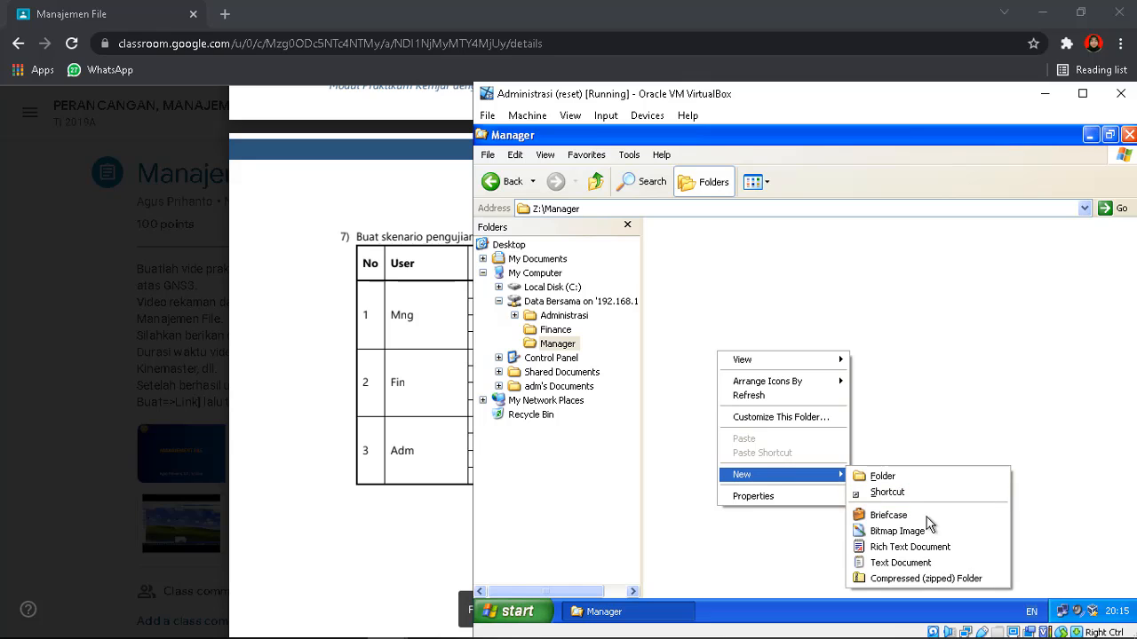
click(926, 563)
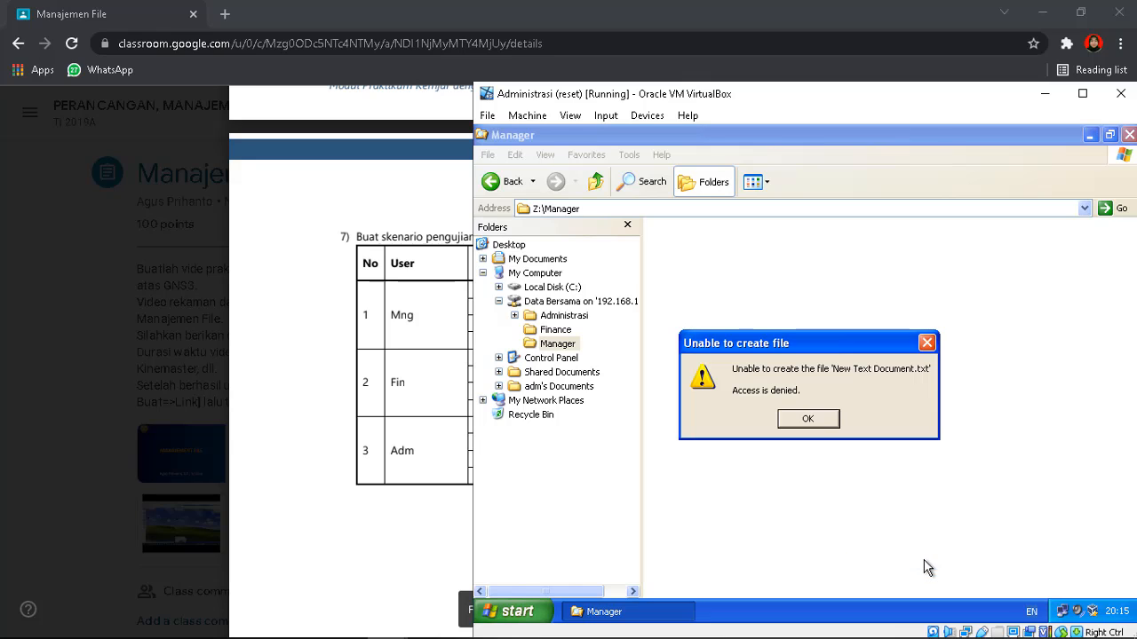
click(808, 421)
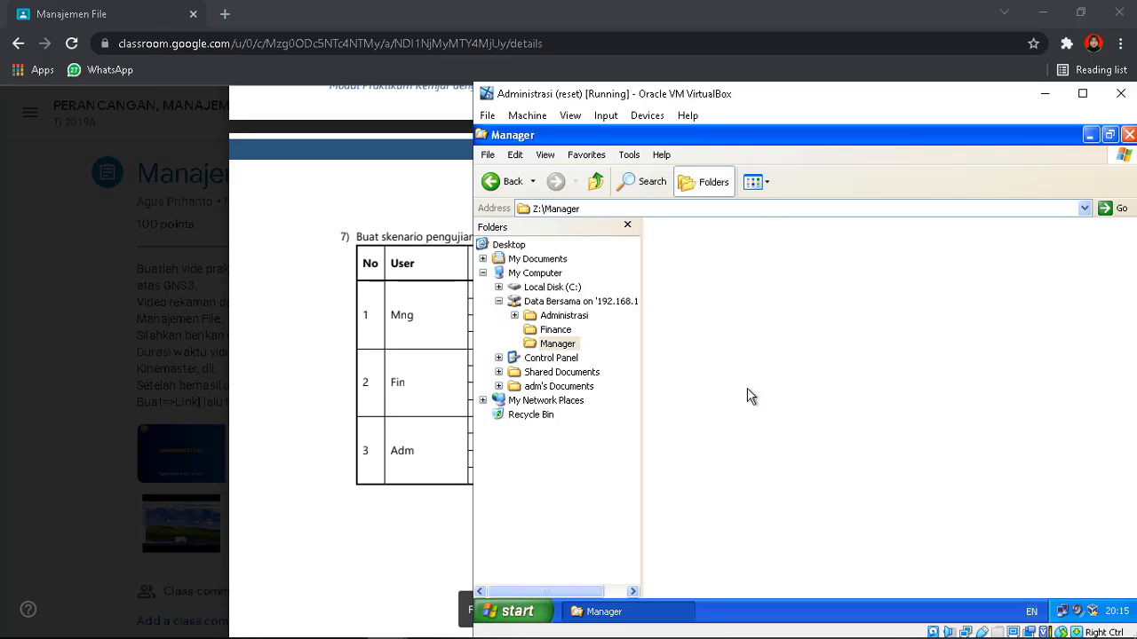
mouse_move(378, 626)
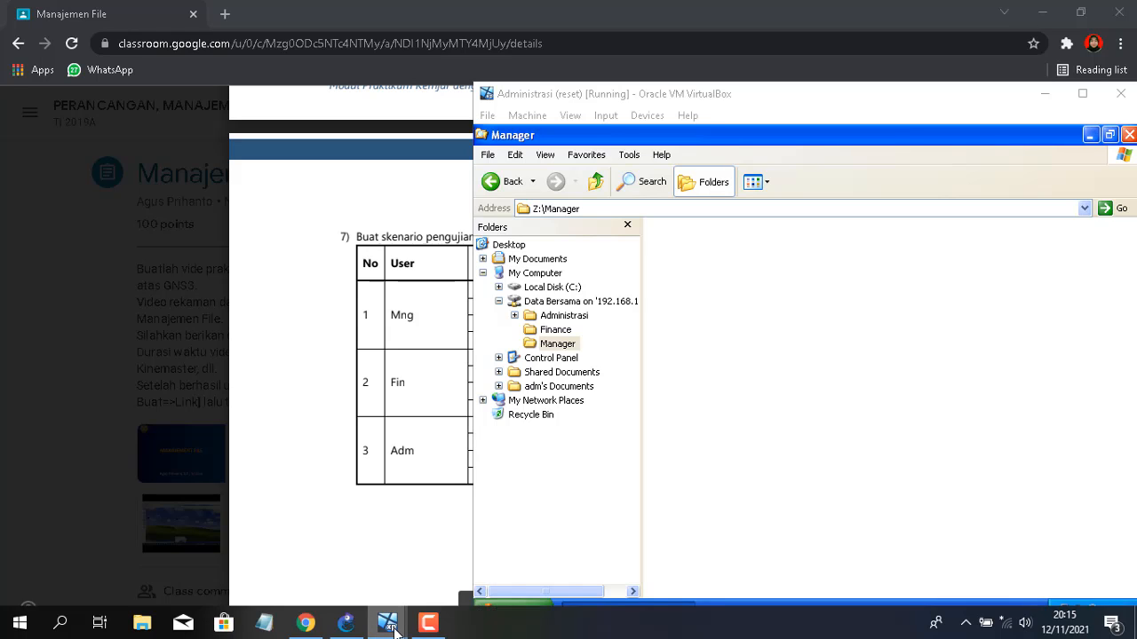
Review the full test table, then bring the Finance VM, logged in as fin, to the front
click(299, 539)
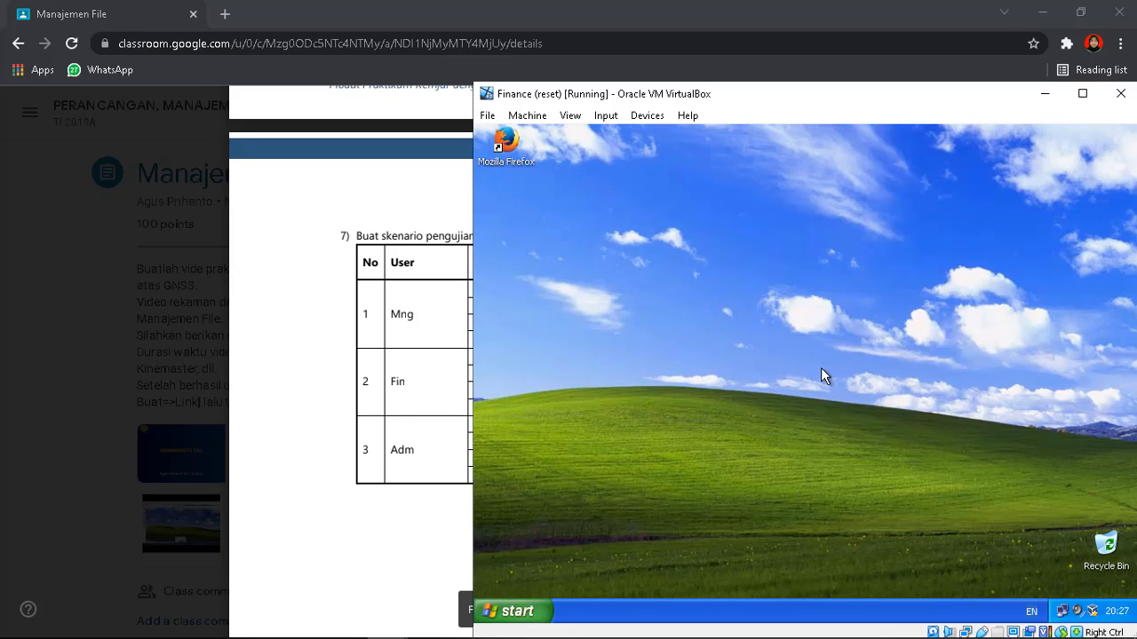
click(316, 302)
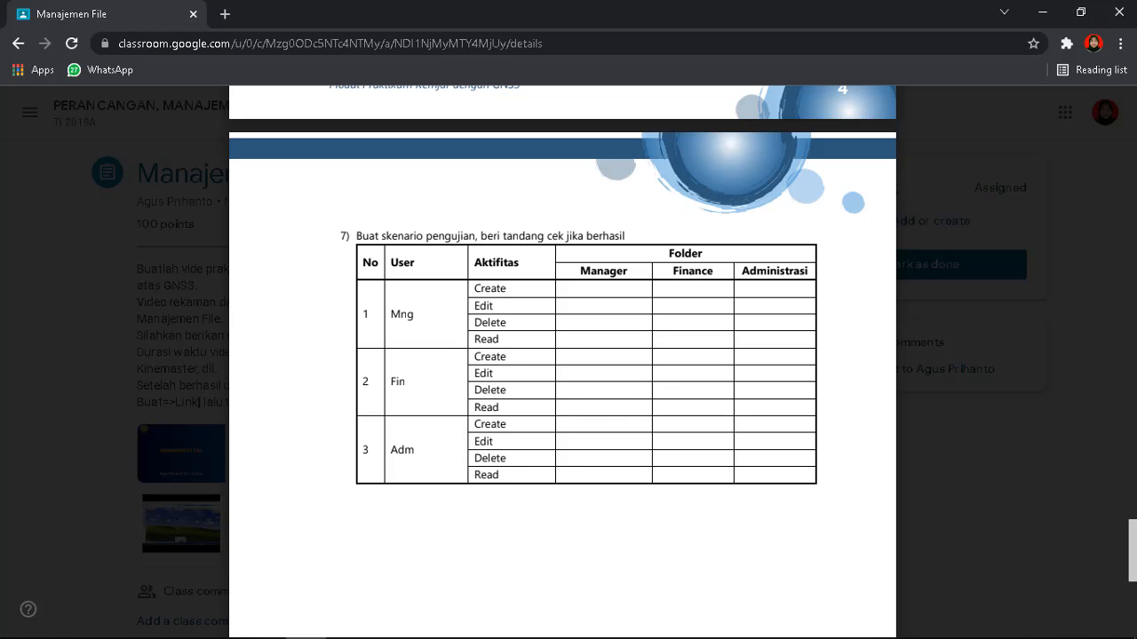
mouse_move(387, 623)
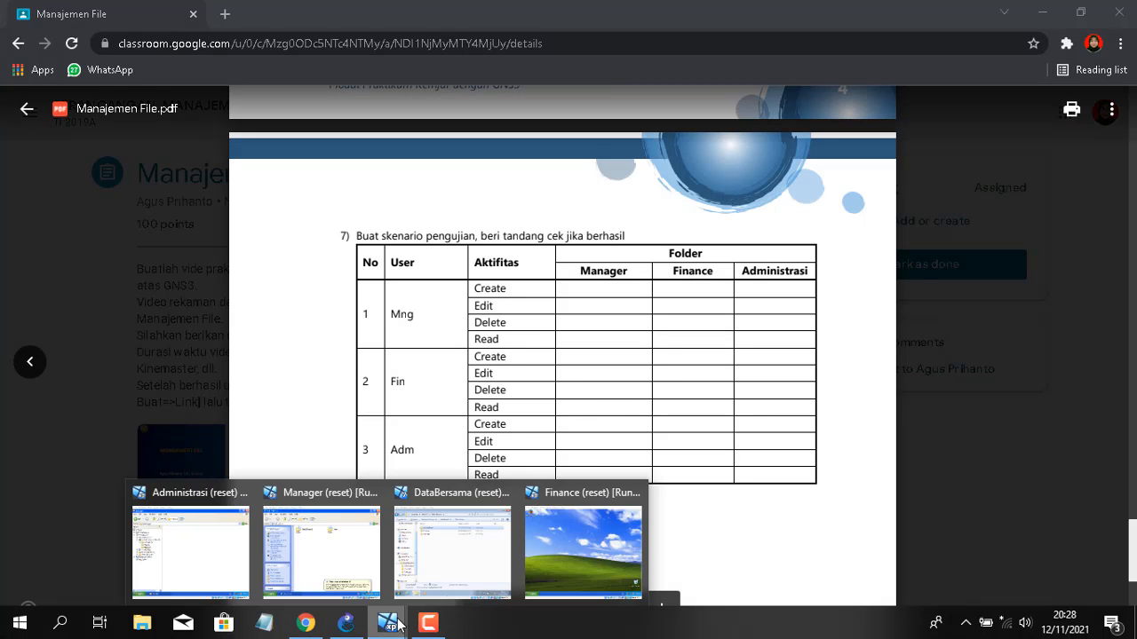
click(586, 529)
Map \\192.168.1.1's Data Bersama share as Z: on the Finance client and open it from My Computer
click(513, 611)
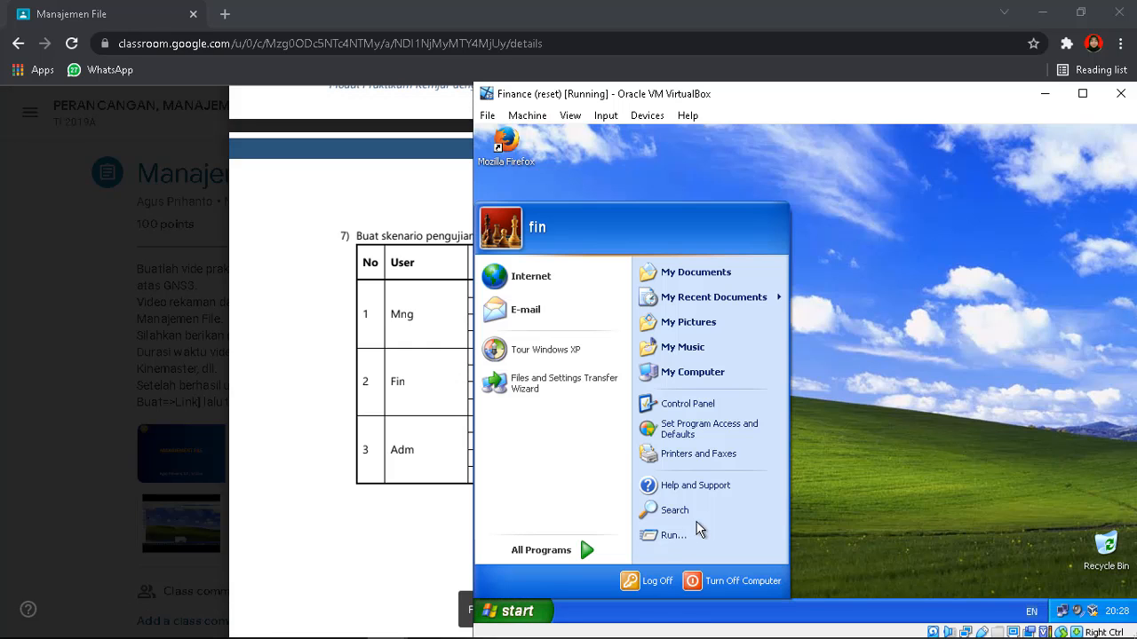
click(677, 537)
key(Return)
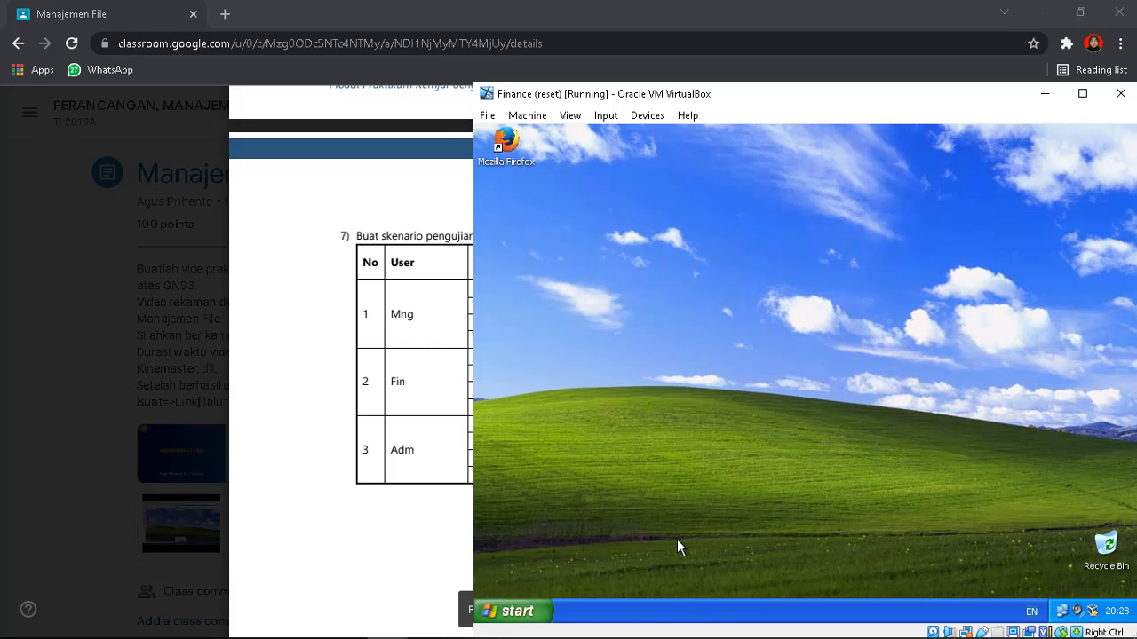
click(685, 246)
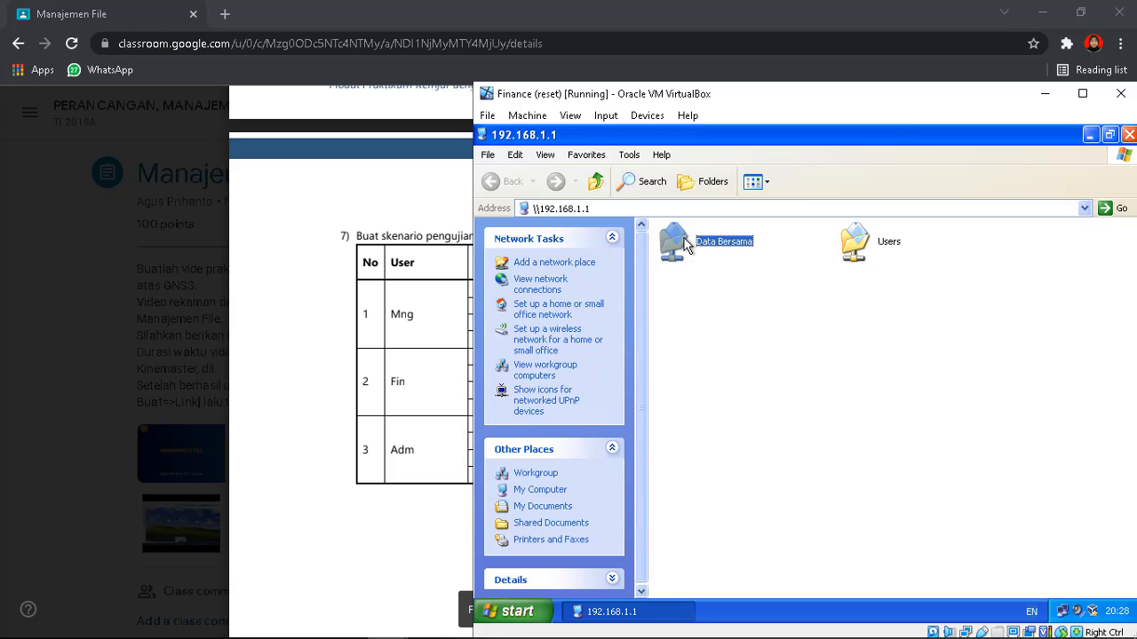
right_click(686, 246)
click(716, 292)
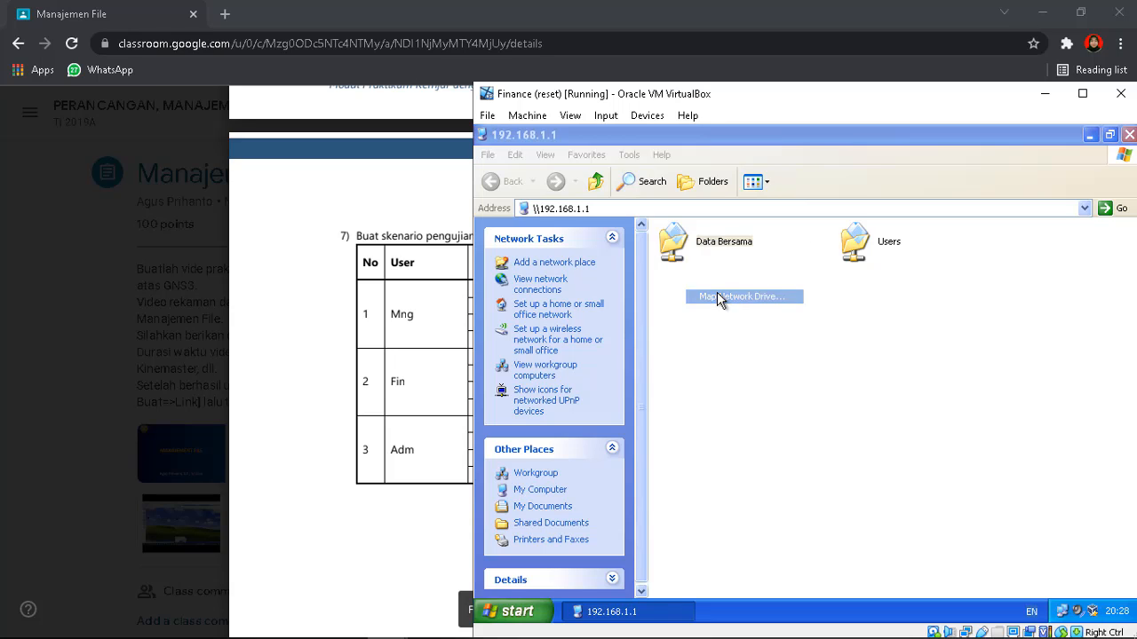
click(743, 388)
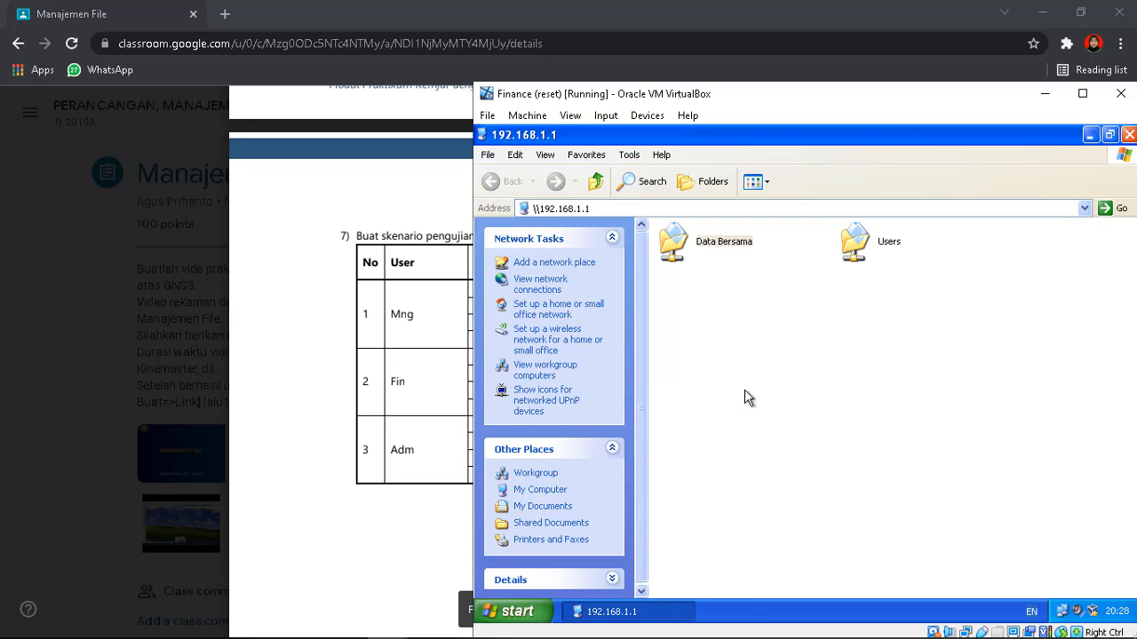
click(1090, 136)
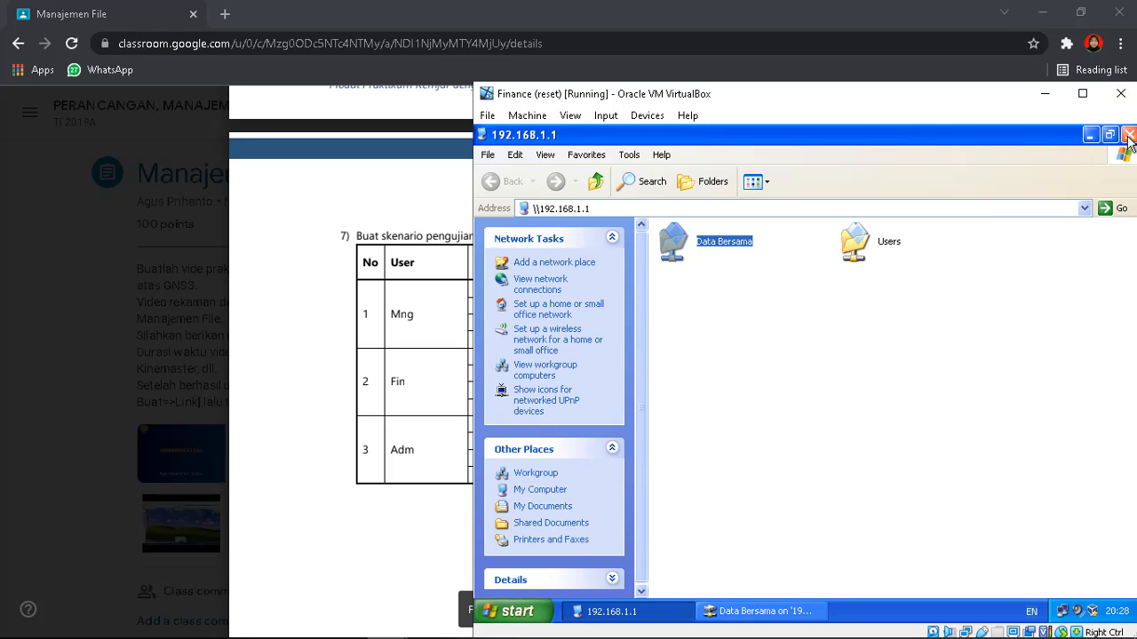
click(1128, 135)
key(super+e)
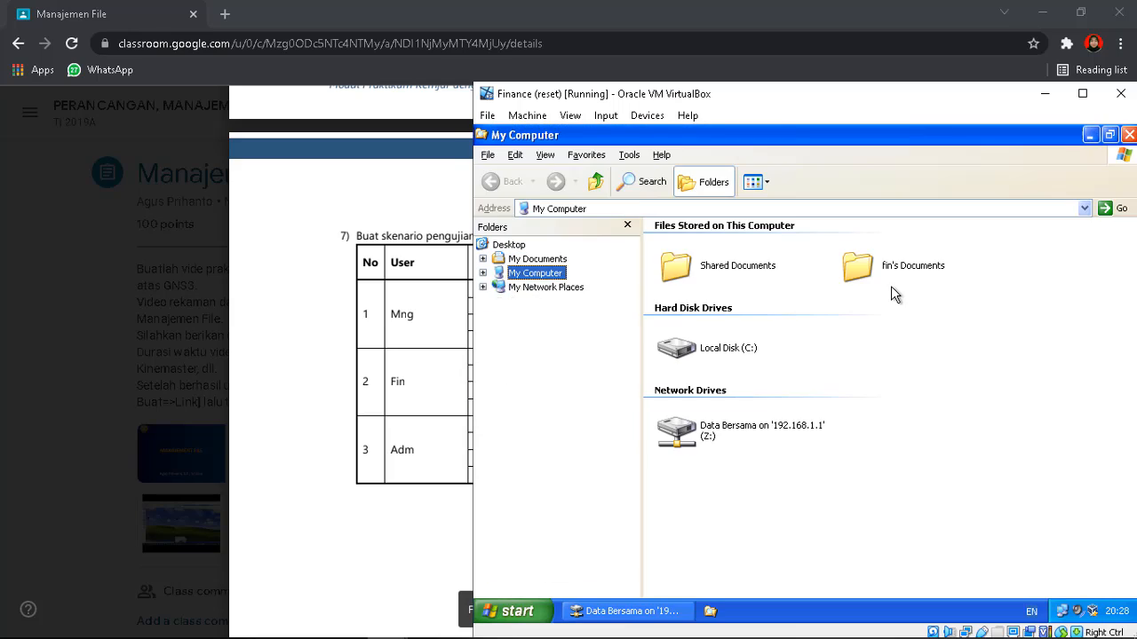
click(577, 301)
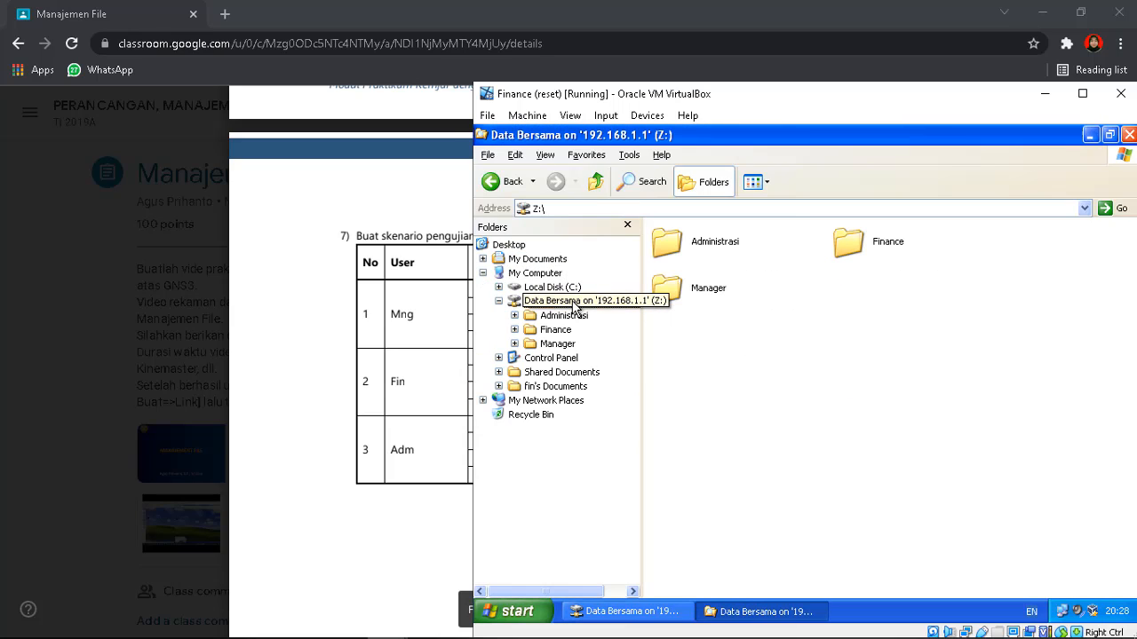
In Z:\Finance, create a new text document named 'file fin' and open it
double_click(848, 242)
right_click(743, 265)
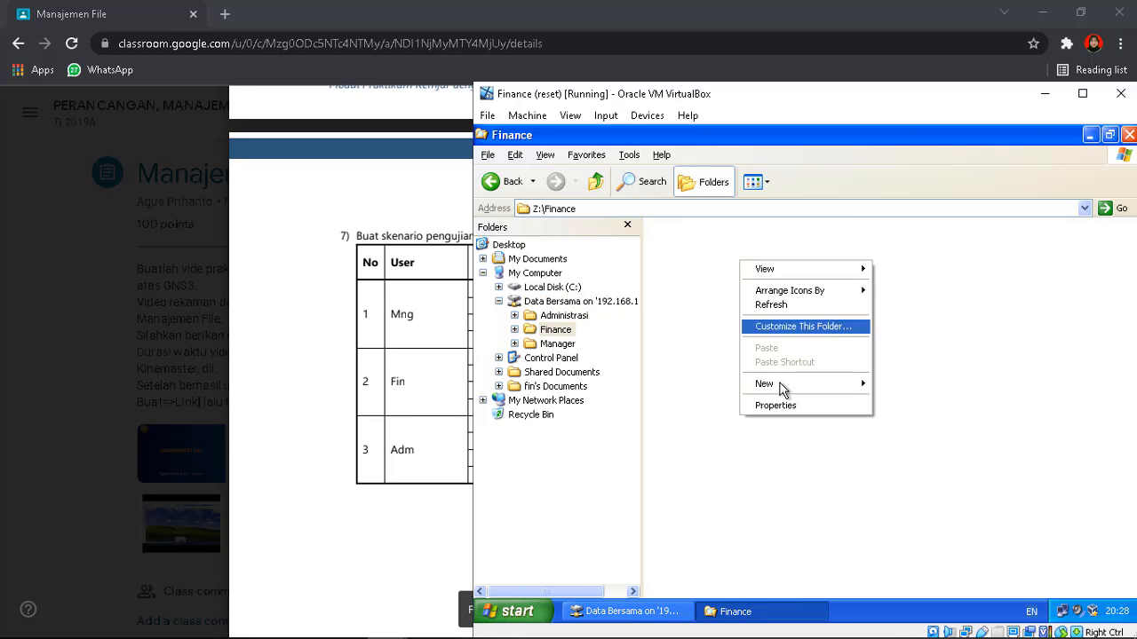
mouse_move(850, 385)
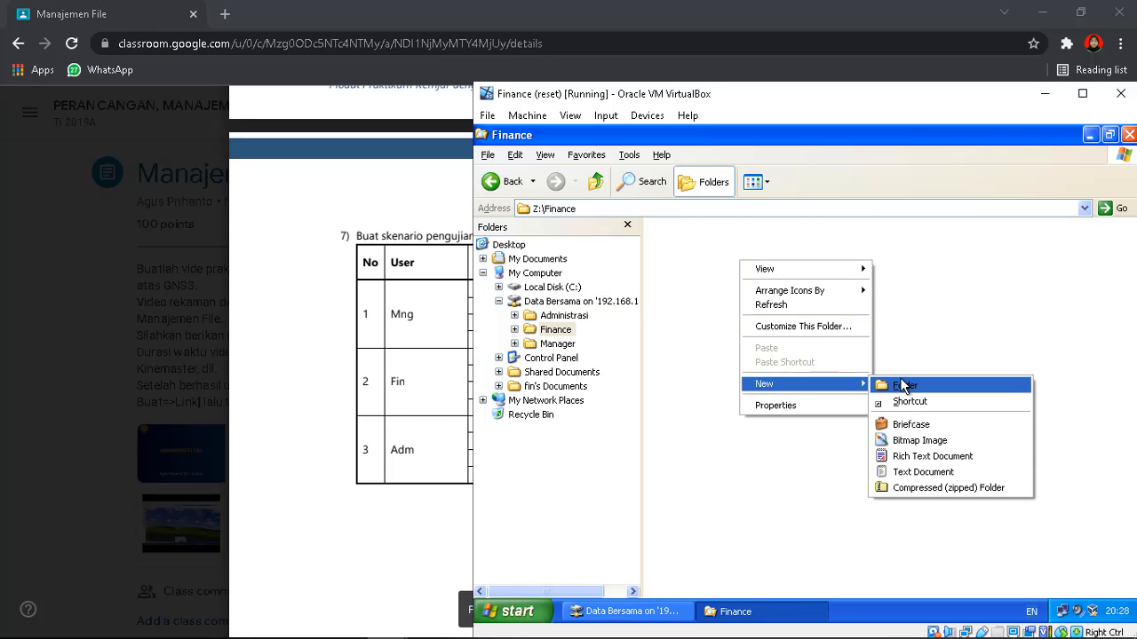
click(928, 472)
text(file fin)
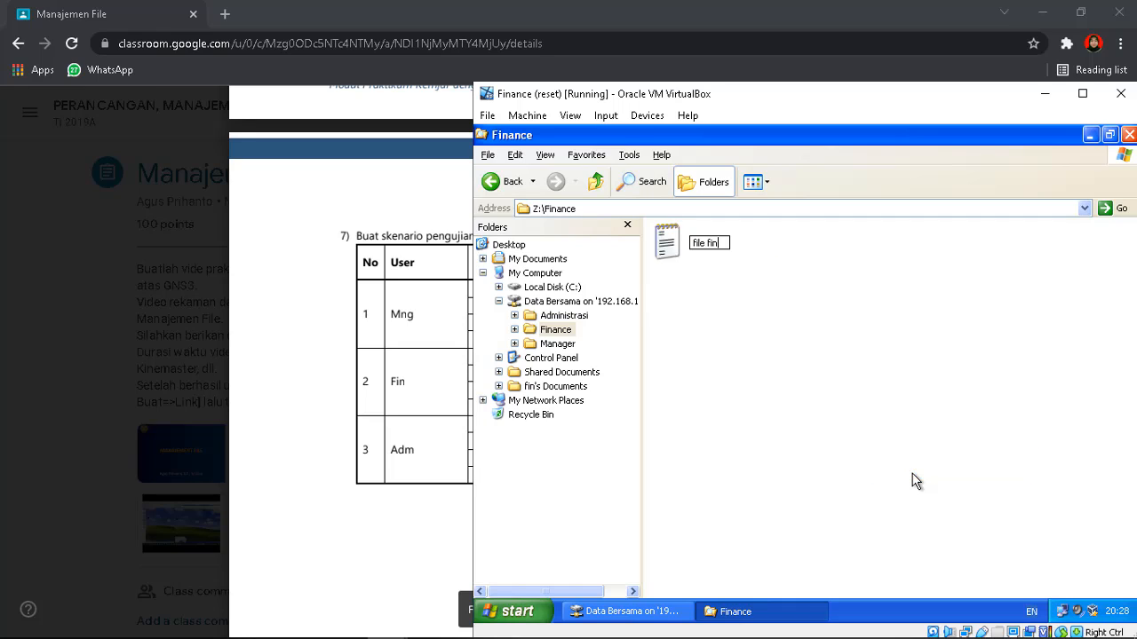
key(Return)
key(Return)
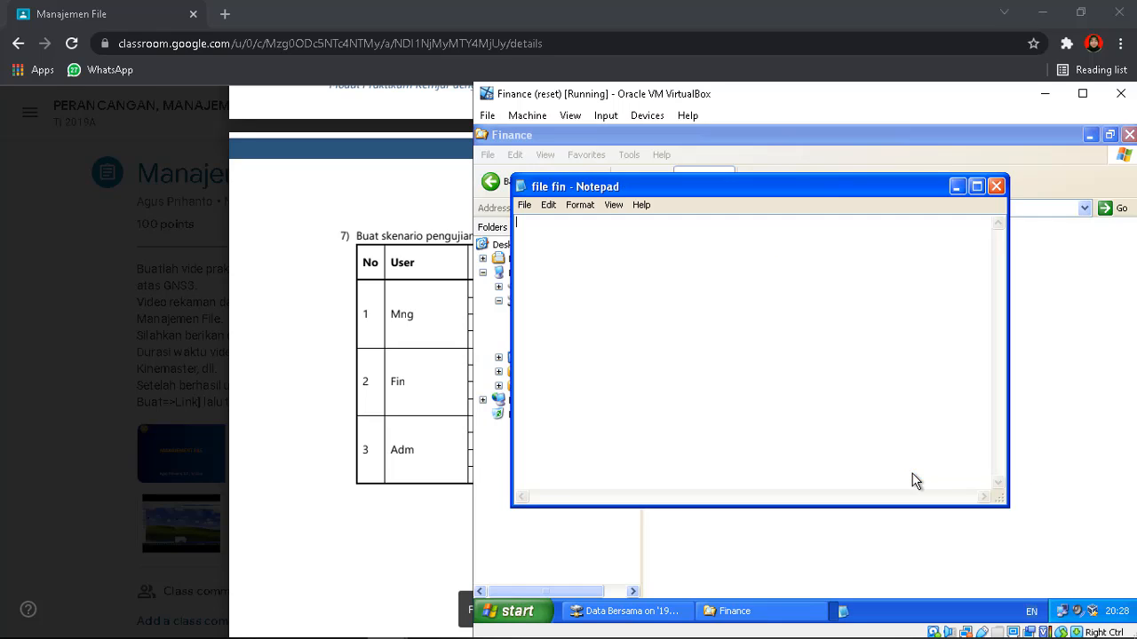
Write 'ini adalah fin' into file fin and save the changes on closing
text(1ni adallah)
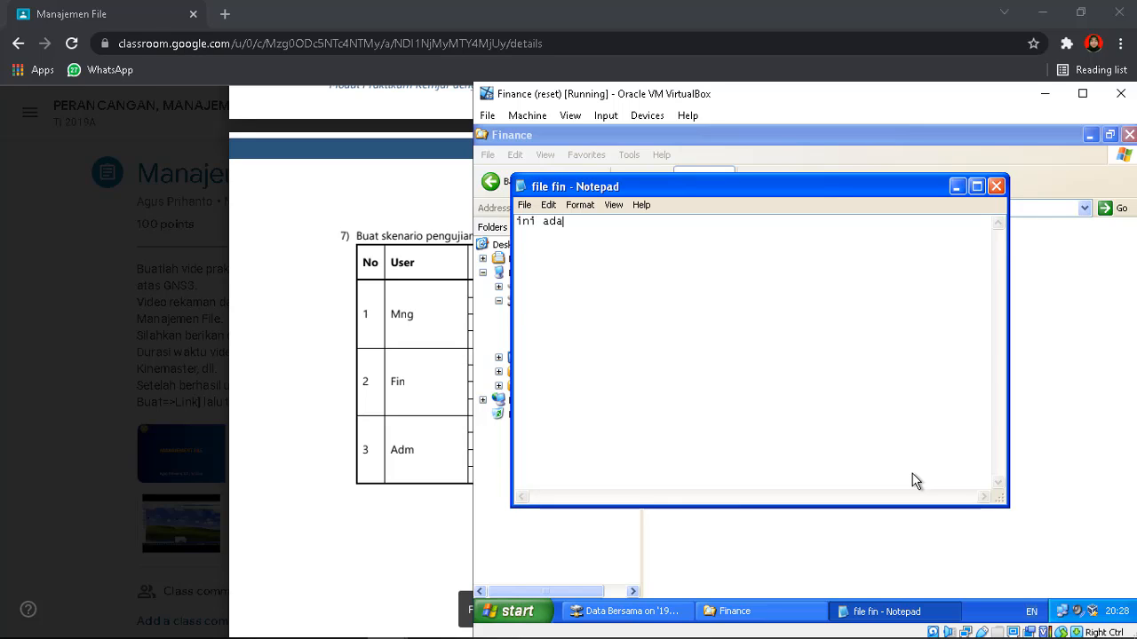
key(BackSpace)
key(BackSpace)
key(BackSpace)
text(ah file d)
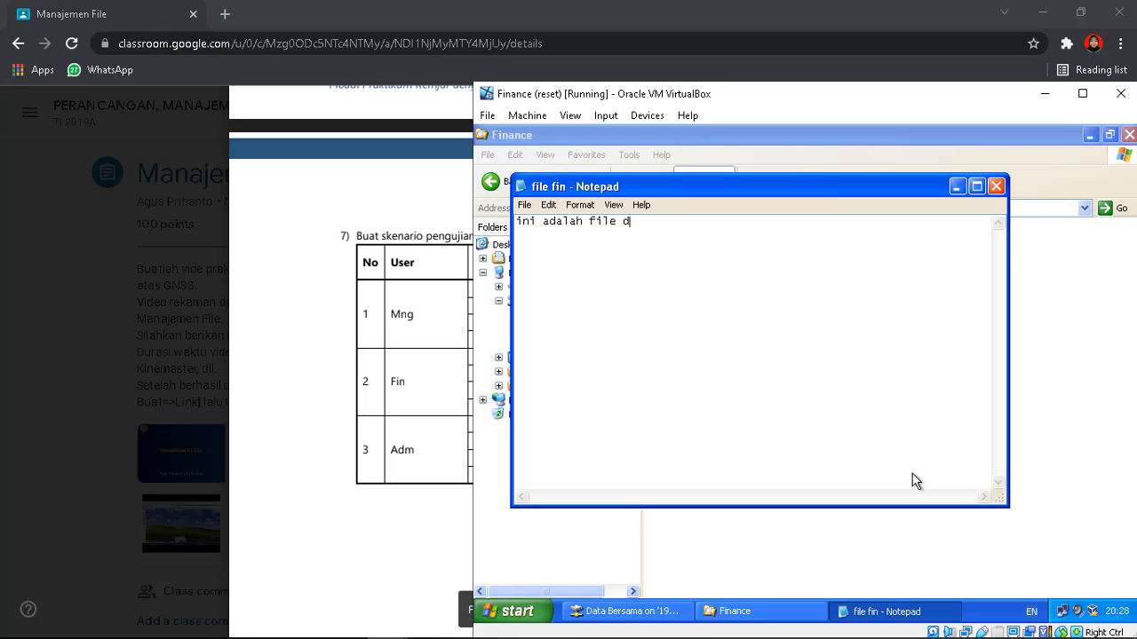
key(BackSpace)
key(BackSpace)
key(BackSpace)
key(BackSpace)
key(BackSpace)
text(fin)
click(996, 186)
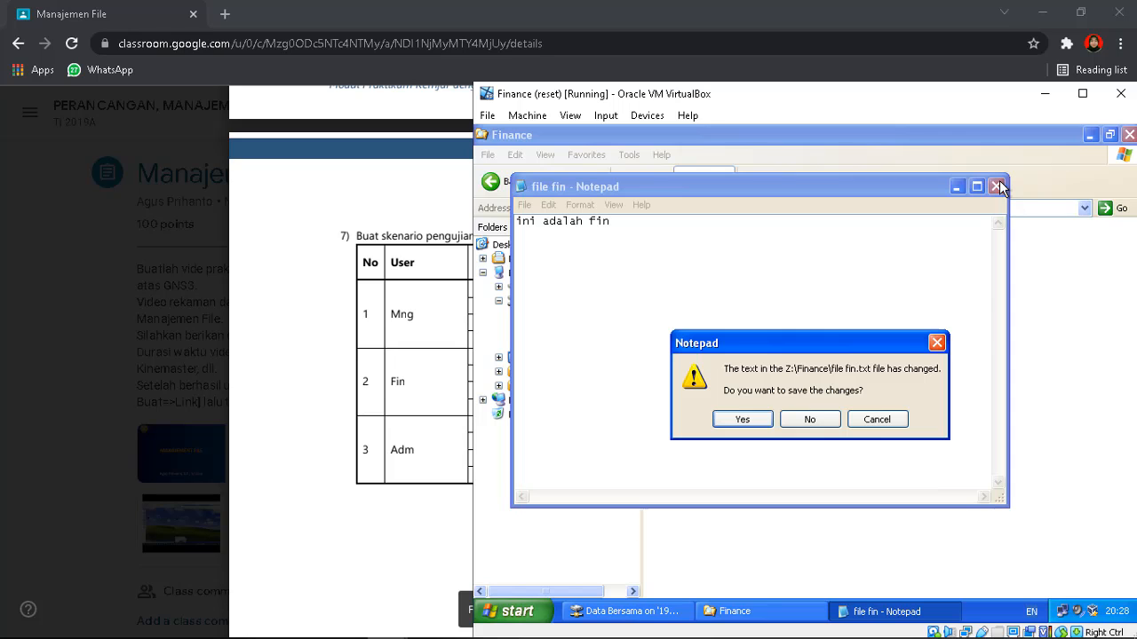
click(744, 419)
click(842, 343)
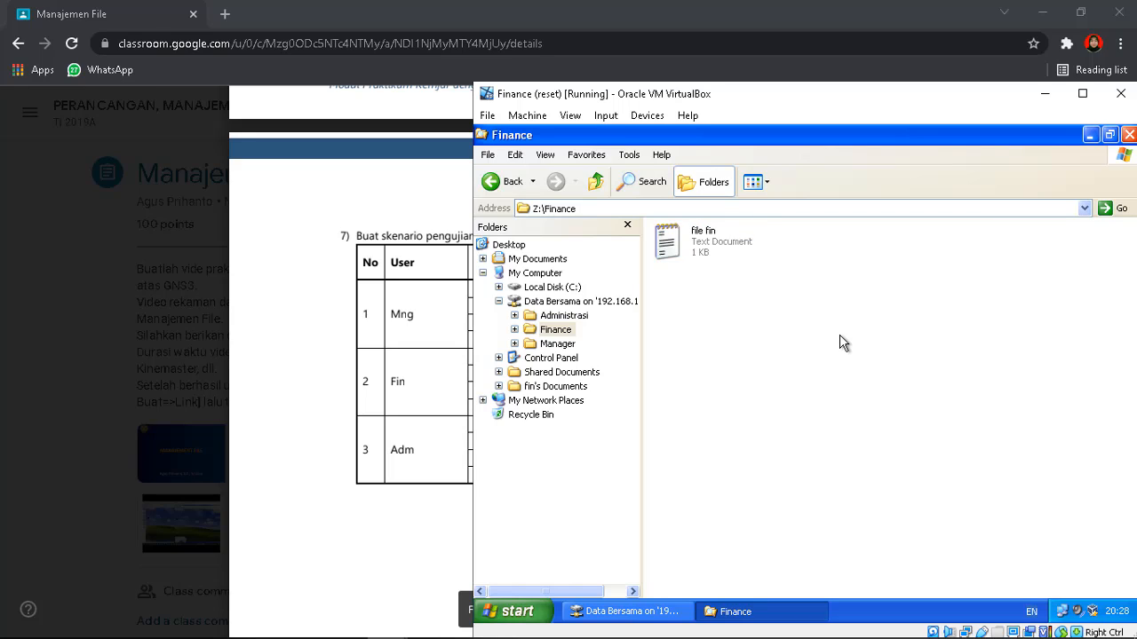
Create text file 'file fin 2' in Finance, then delete it, confirming the deletion
right_click(843, 343)
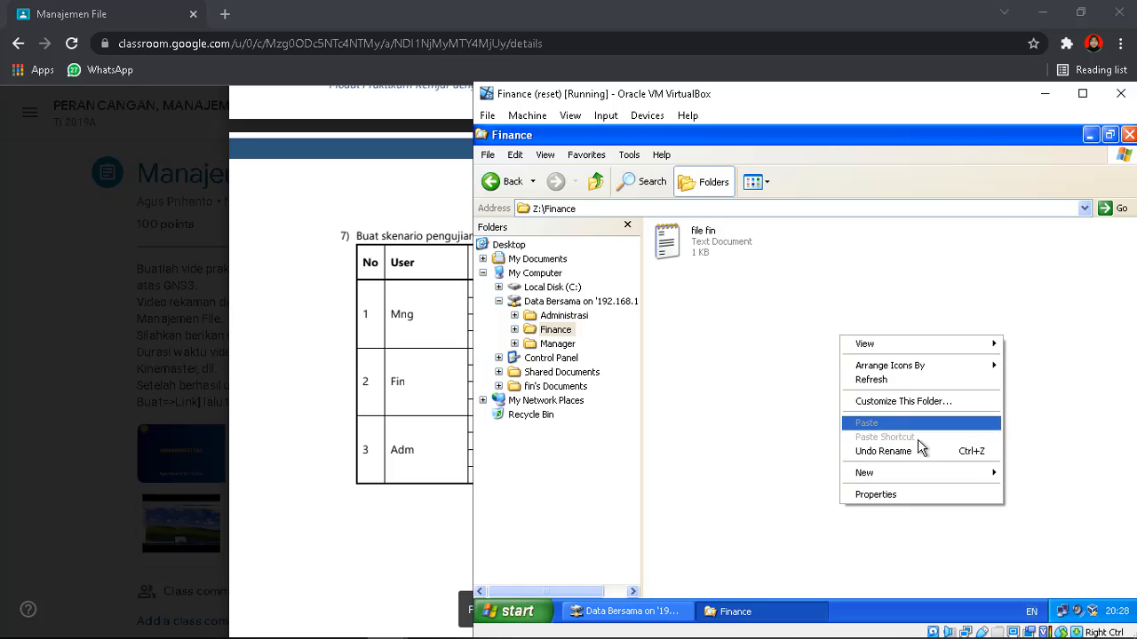
mouse_move(917, 472)
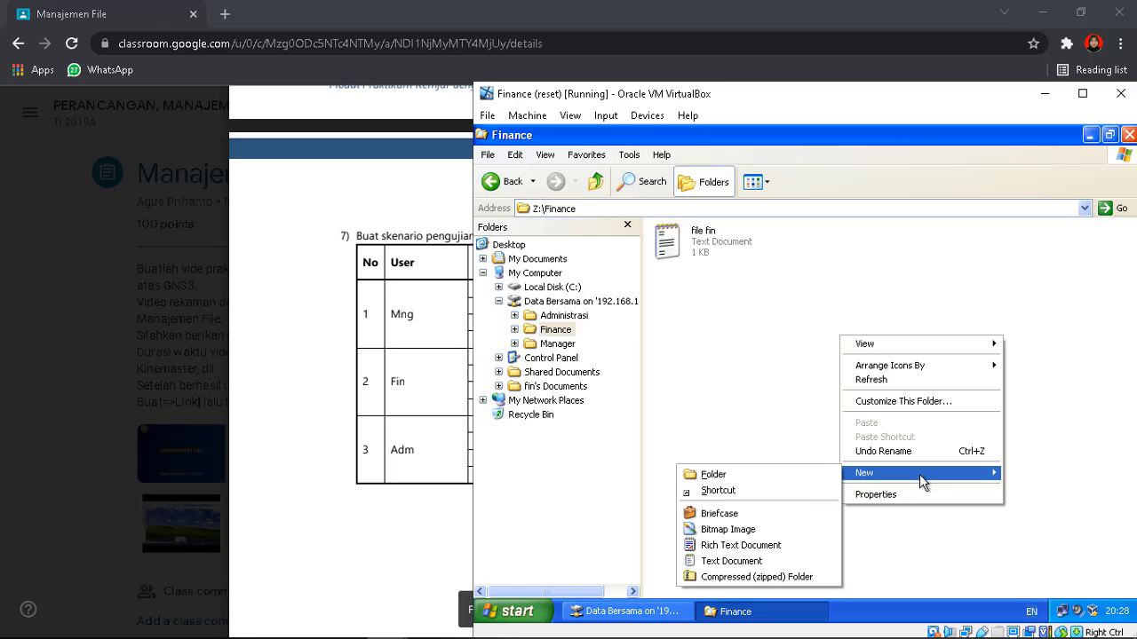
click(742, 561)
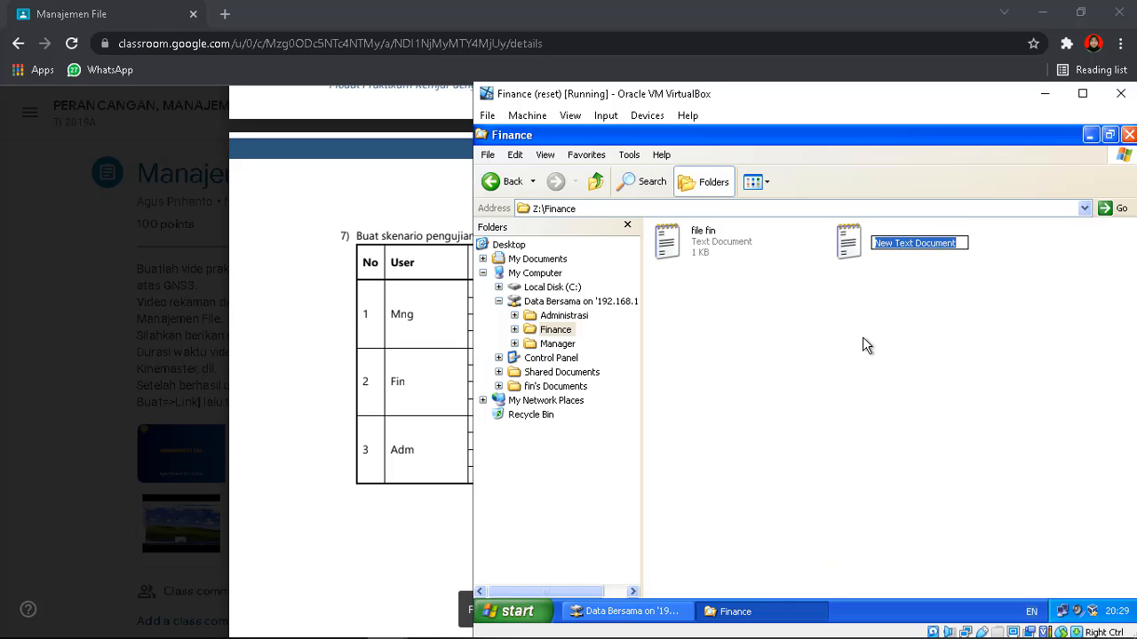
text(file fin 2)
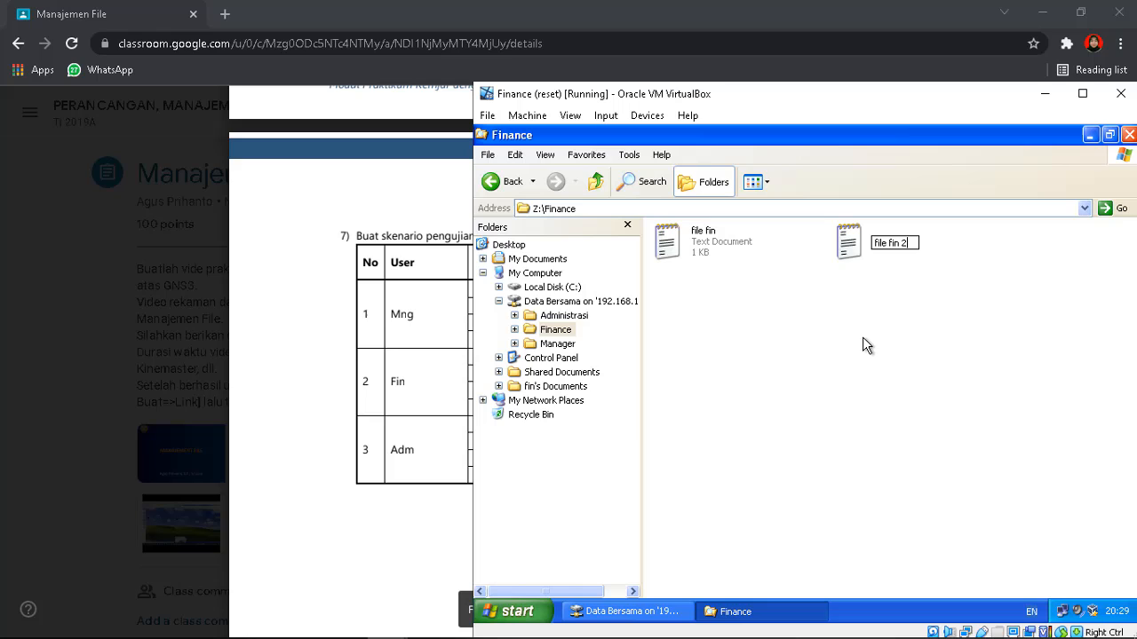
key(Return)
key(Delete)
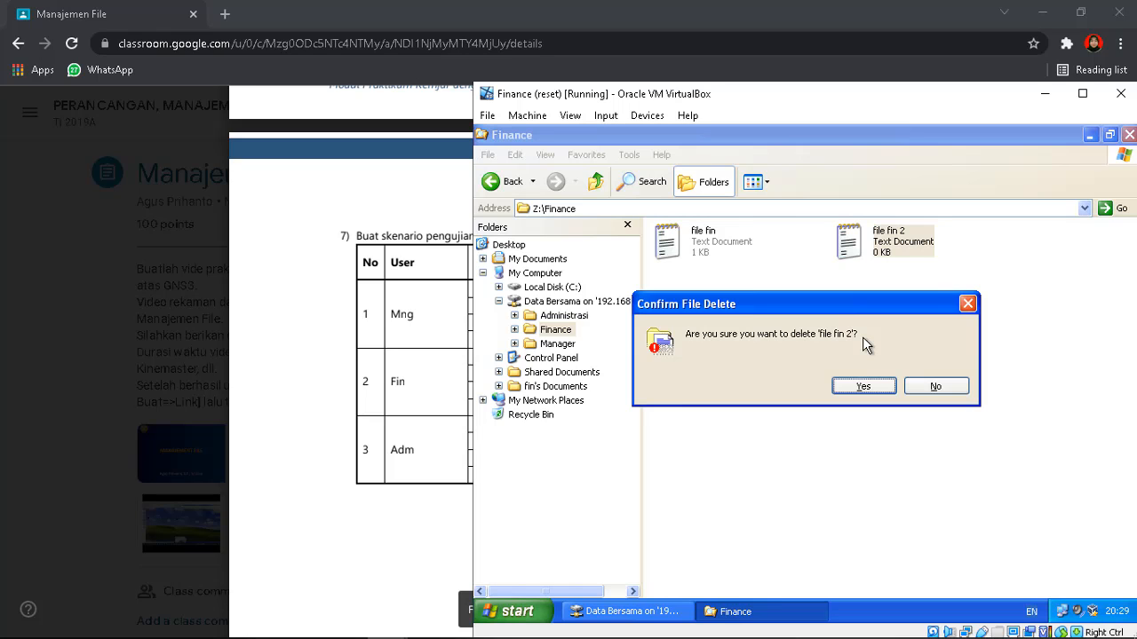
key(Return)
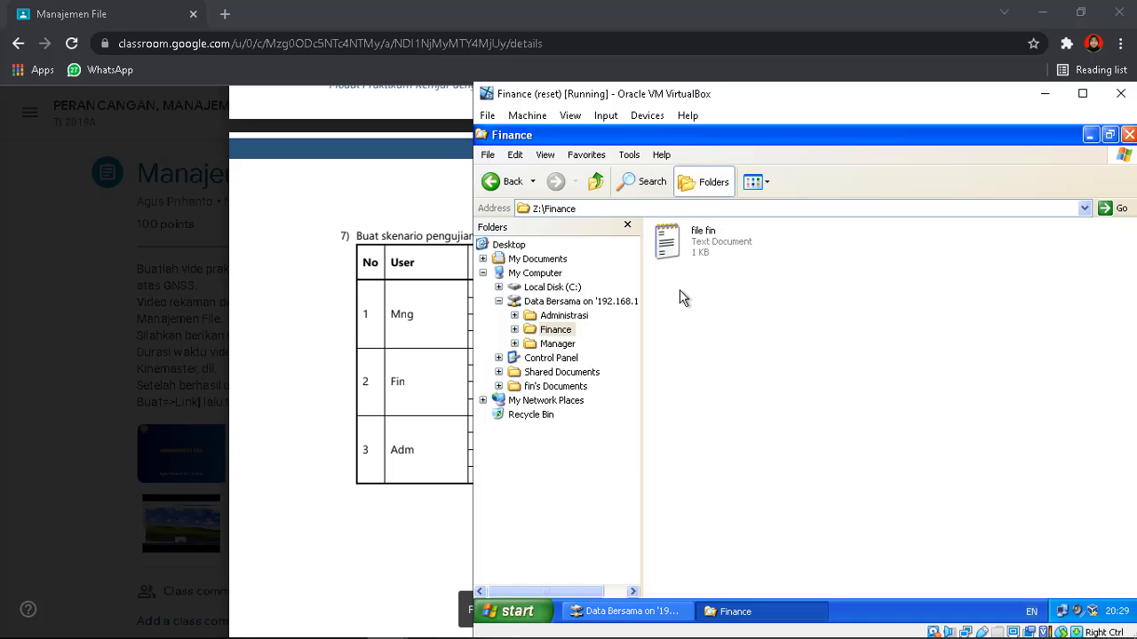
As fin, try creating a text document in Z:\Administrasi and dismiss the Access denied message
click(564, 317)
right_click(844, 316)
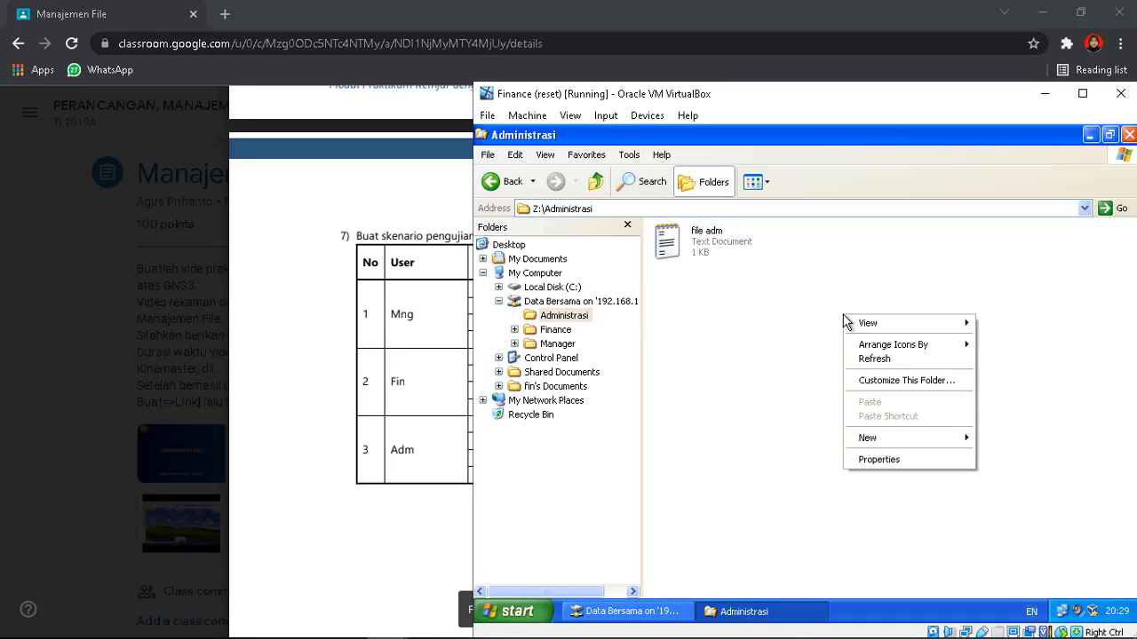
mouse_move(896, 438)
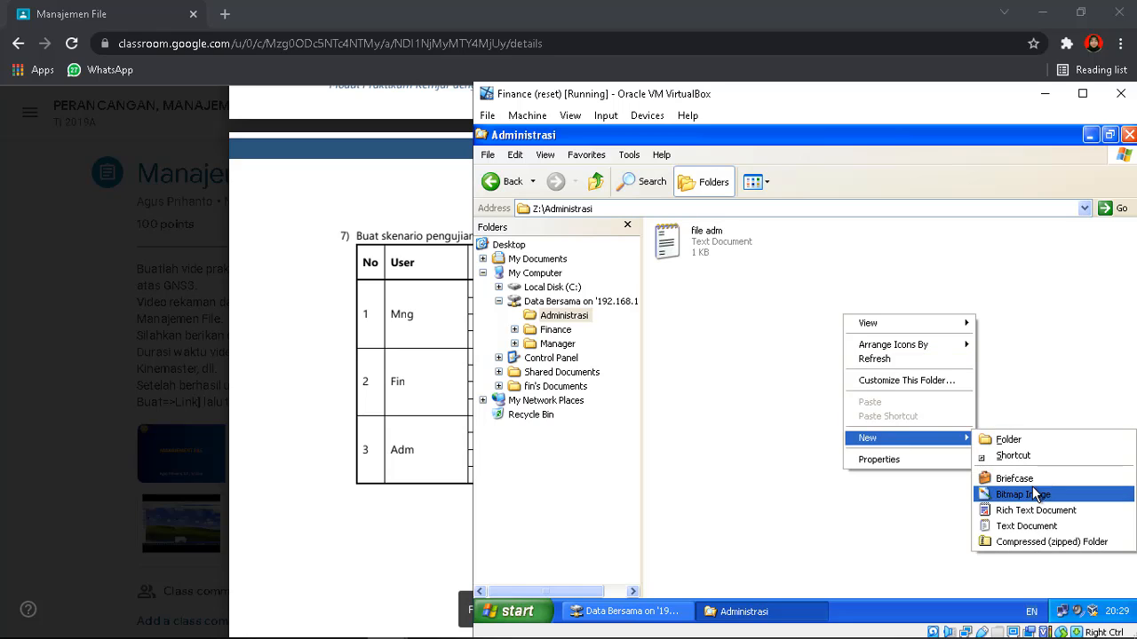
click(1033, 529)
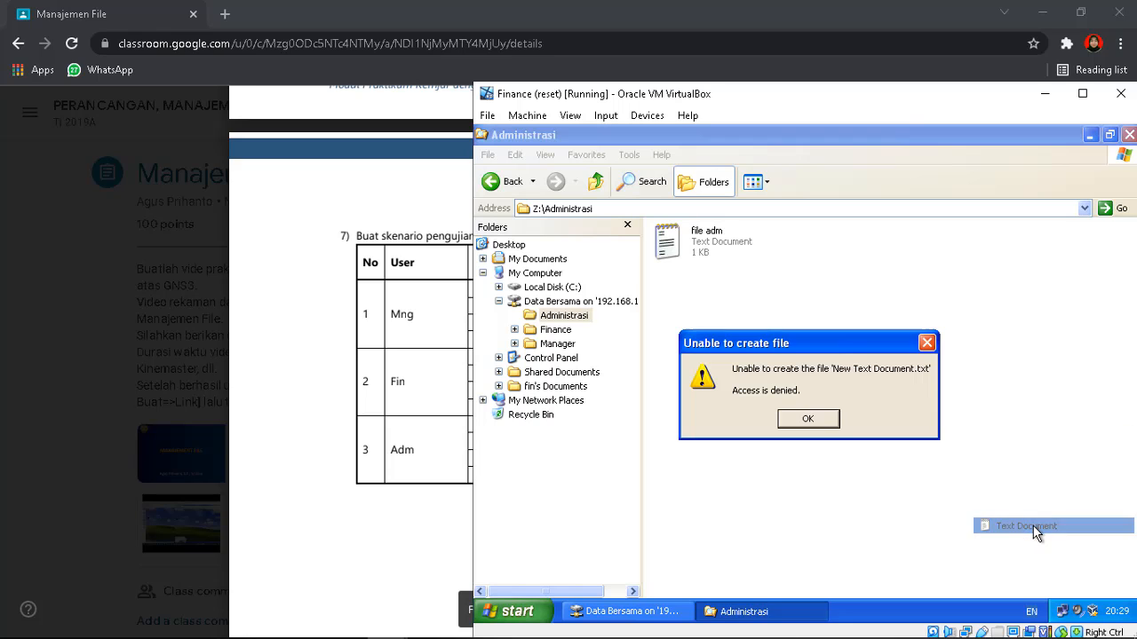
click(807, 421)
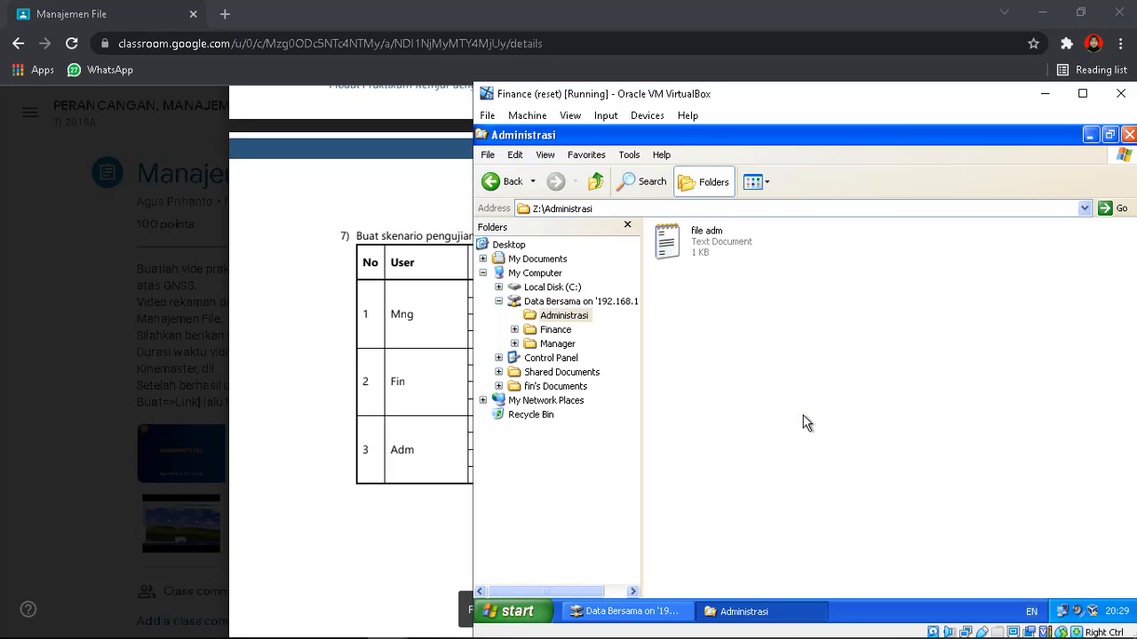
Open file adm, add the text 'file fin', and attempt to save it on closing
double_click(718, 249)
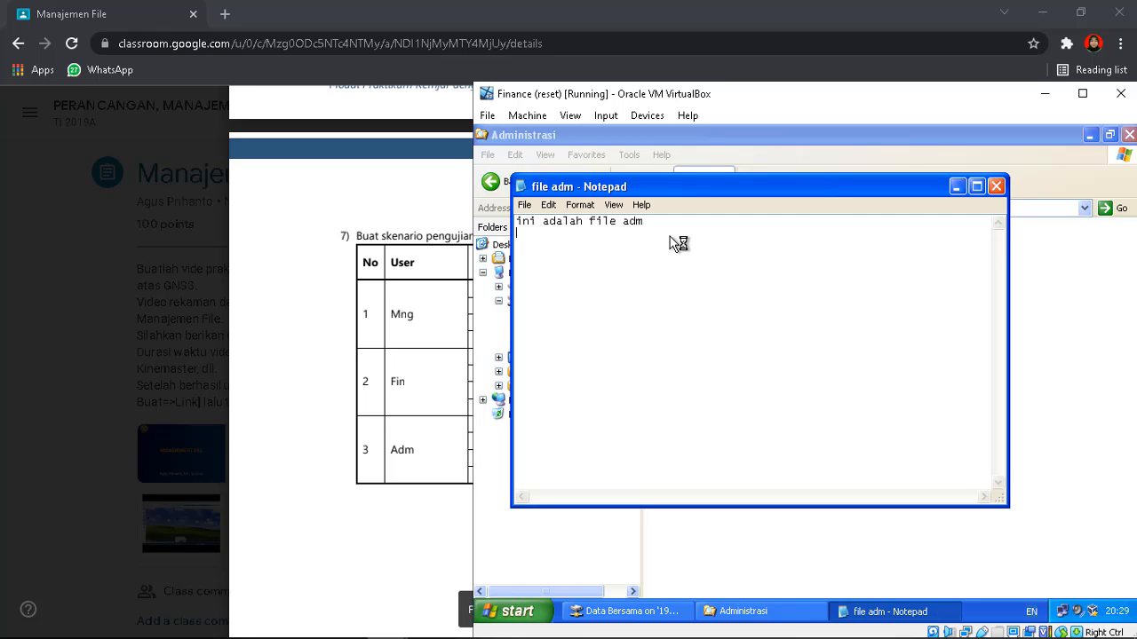
text(jfhghfjh)
key(BackSpace)
key(BackSpace)
key(BackSpace)
key(BackSpace)
key(BackSpace)
key(BackSpace)
key(BackSpace)
key(BackSpace)
text(file fin)
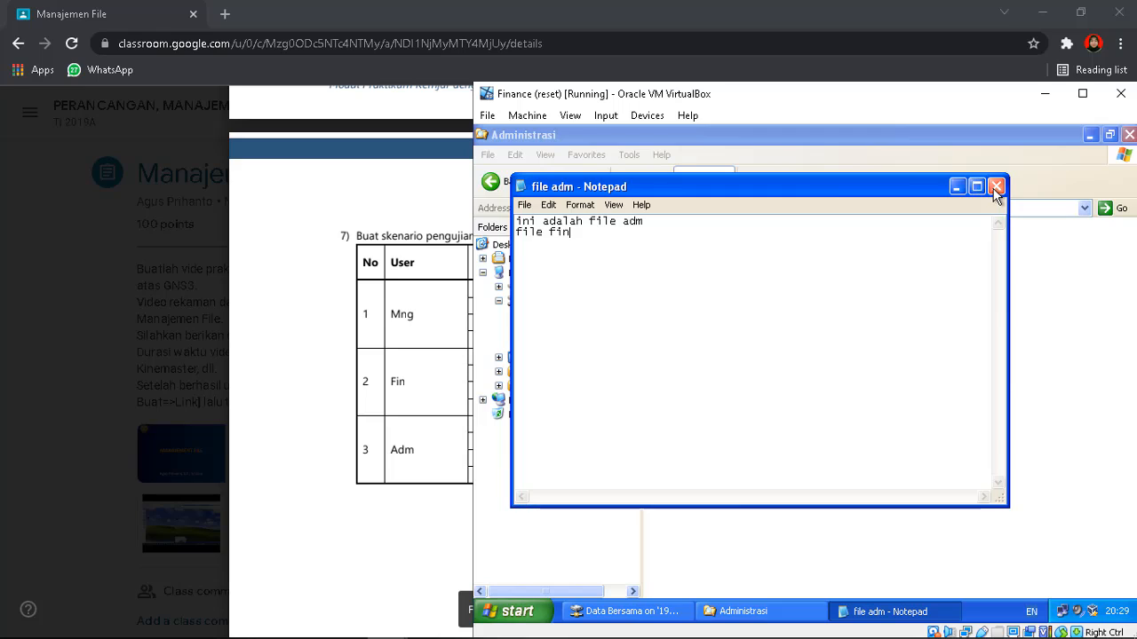
click(994, 191)
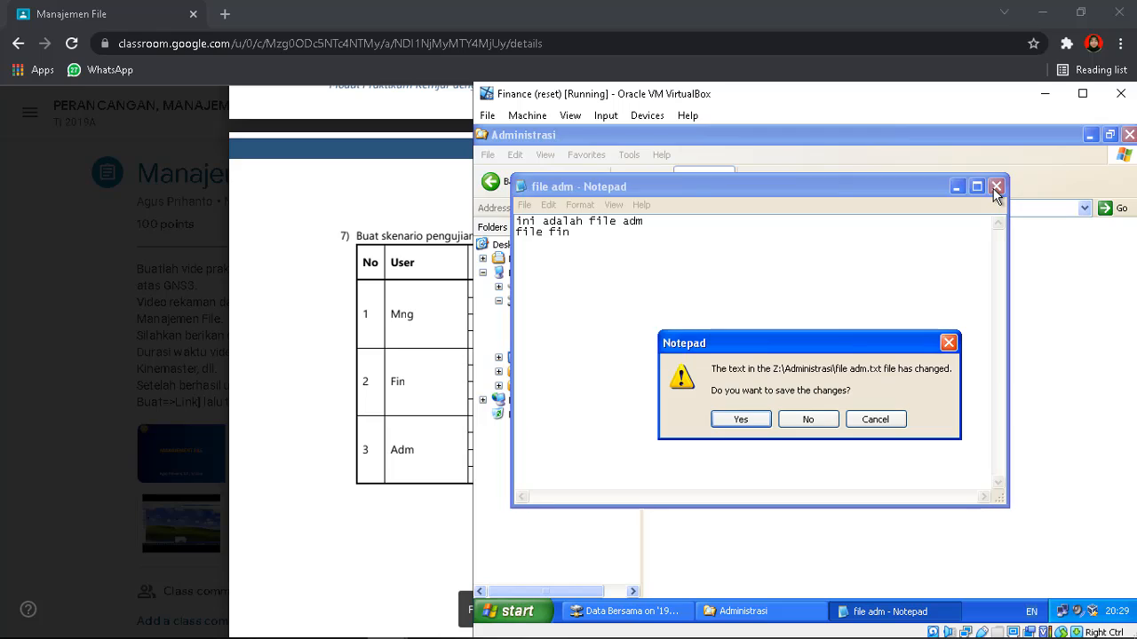
click(741, 419)
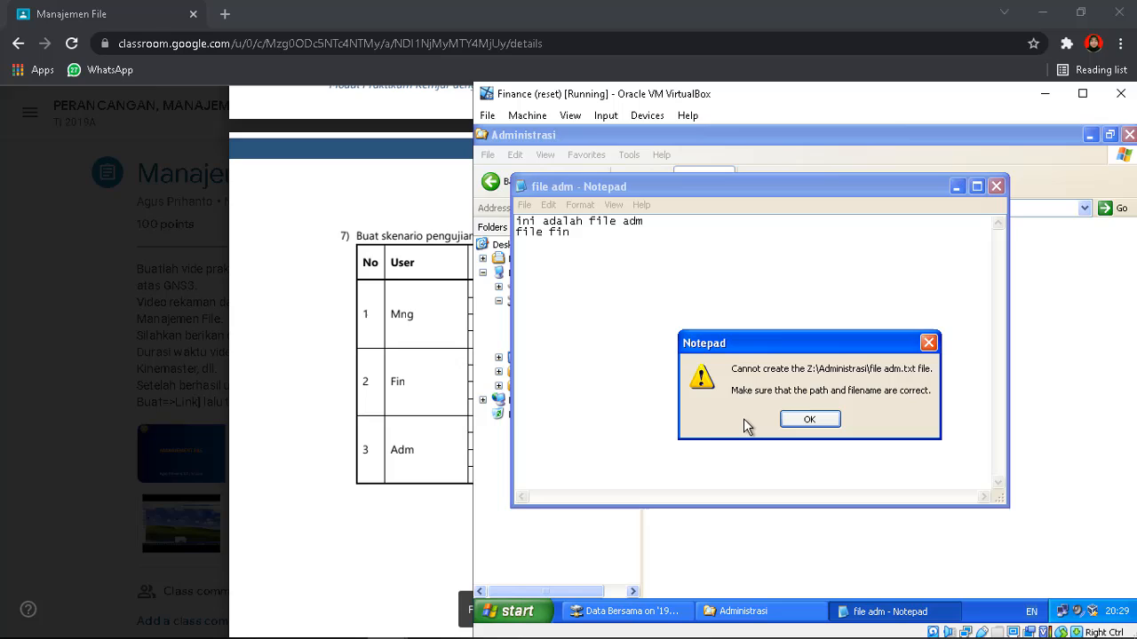
Dismiss the Cannot create error, cancel Save As, and close file adm discarding changes
click(809, 420)
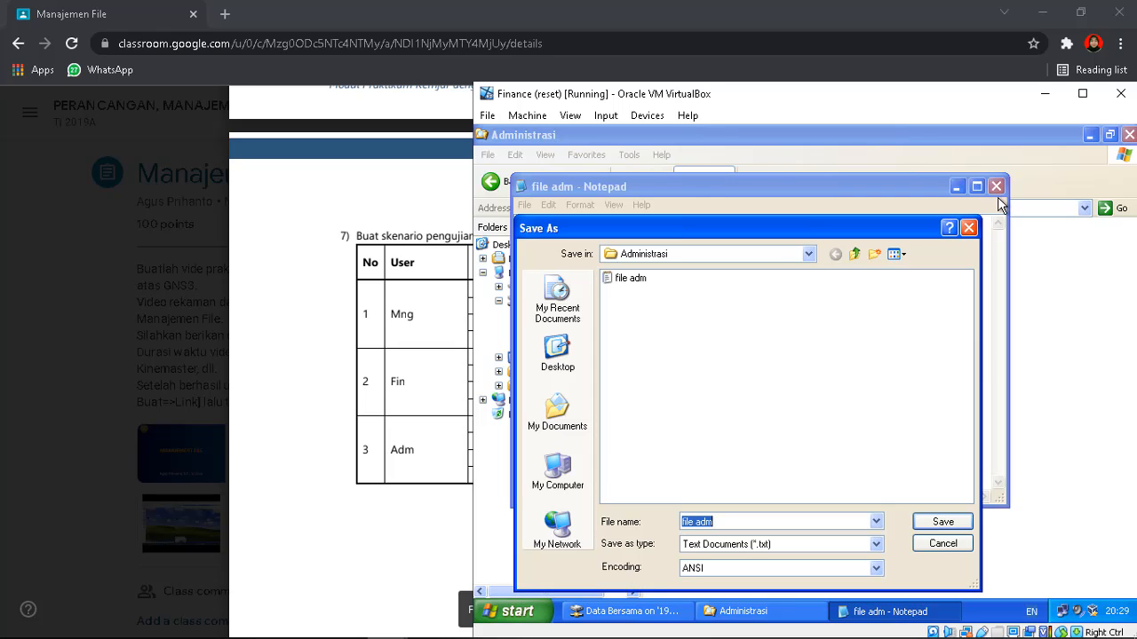
click(970, 227)
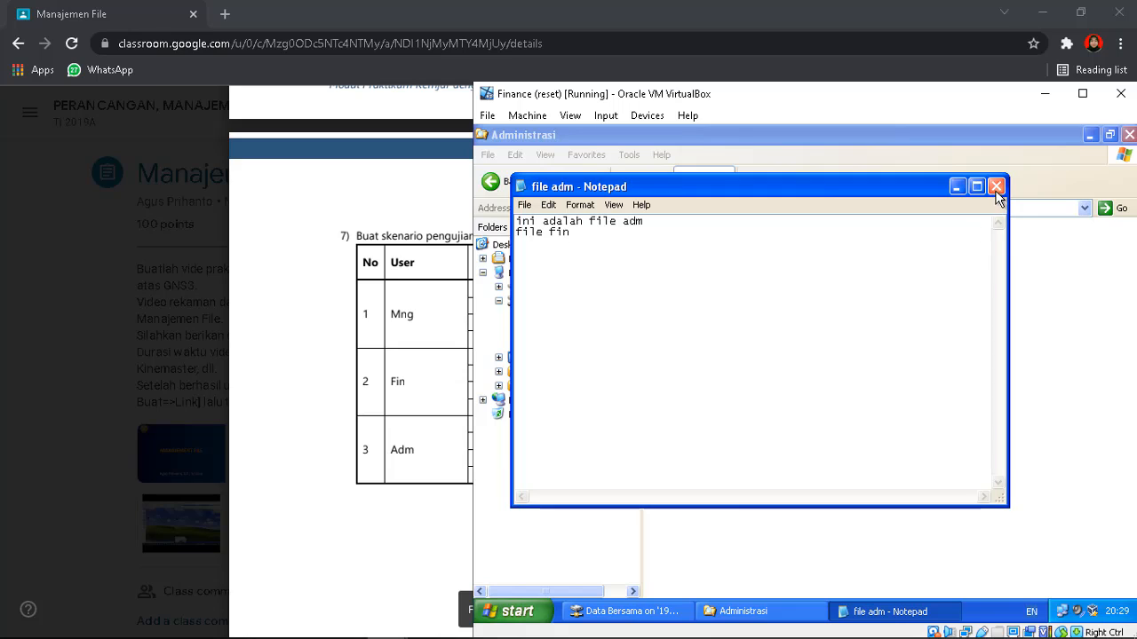
click(995, 189)
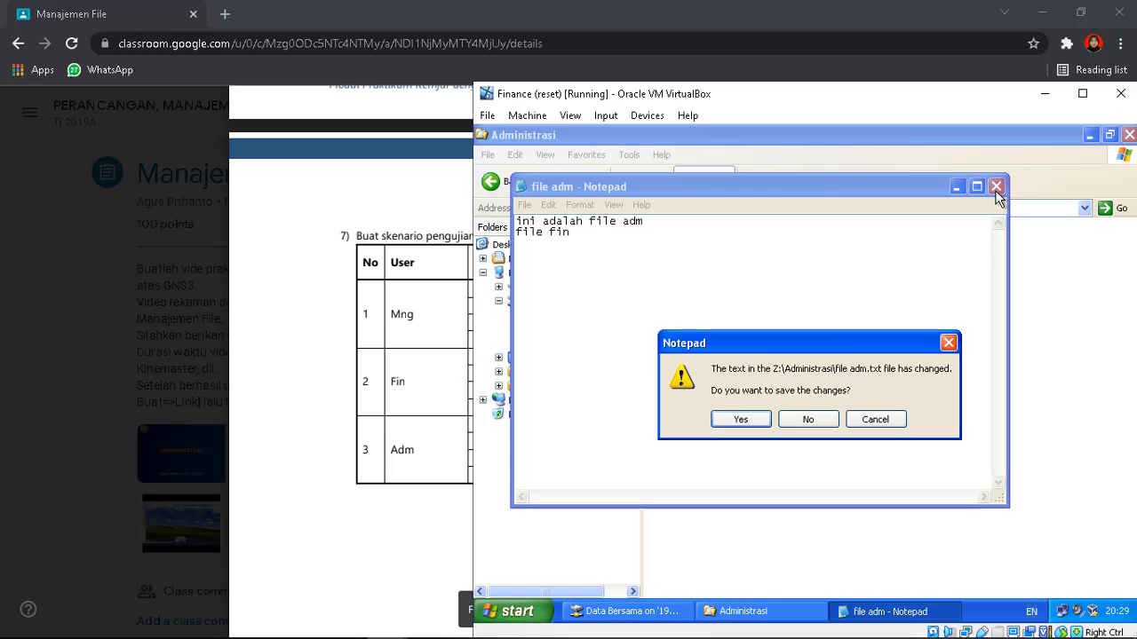
click(809, 421)
click(909, 246)
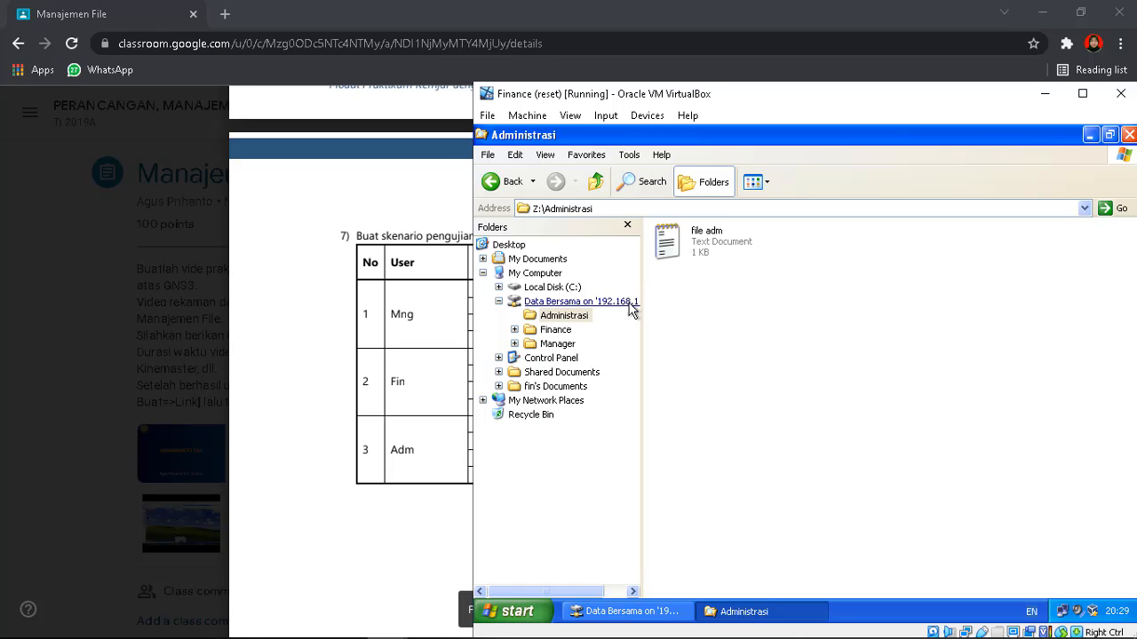
As fin, try creating a text document in Z:\Manager, dismiss Access denied, and return to the PDF table
click(557, 344)
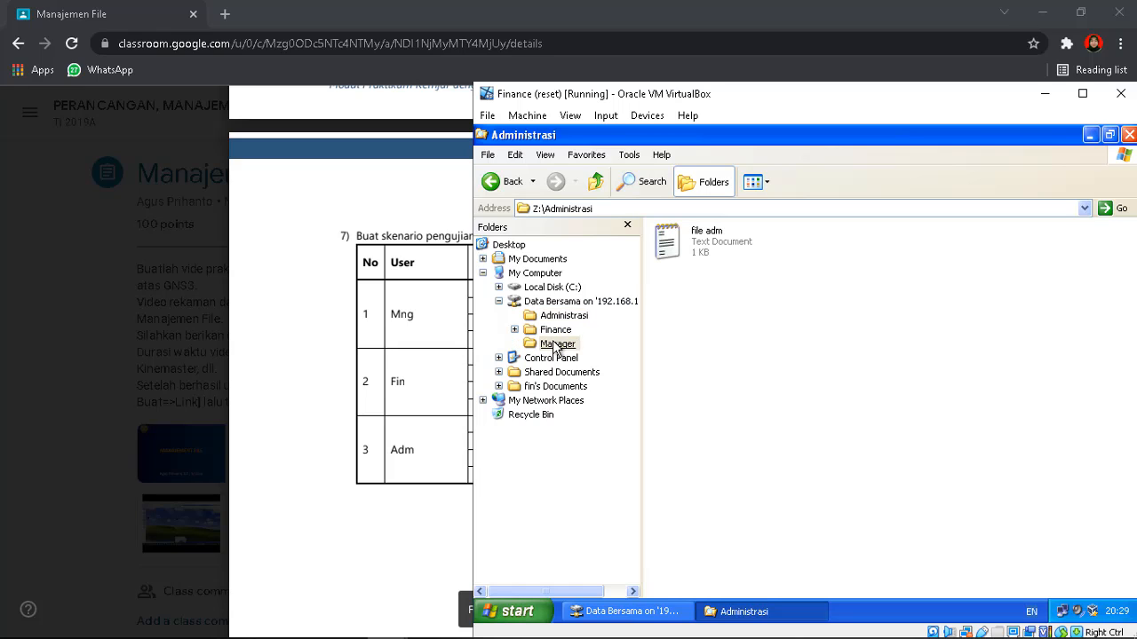
right_click(797, 324)
mouse_move(866, 448)
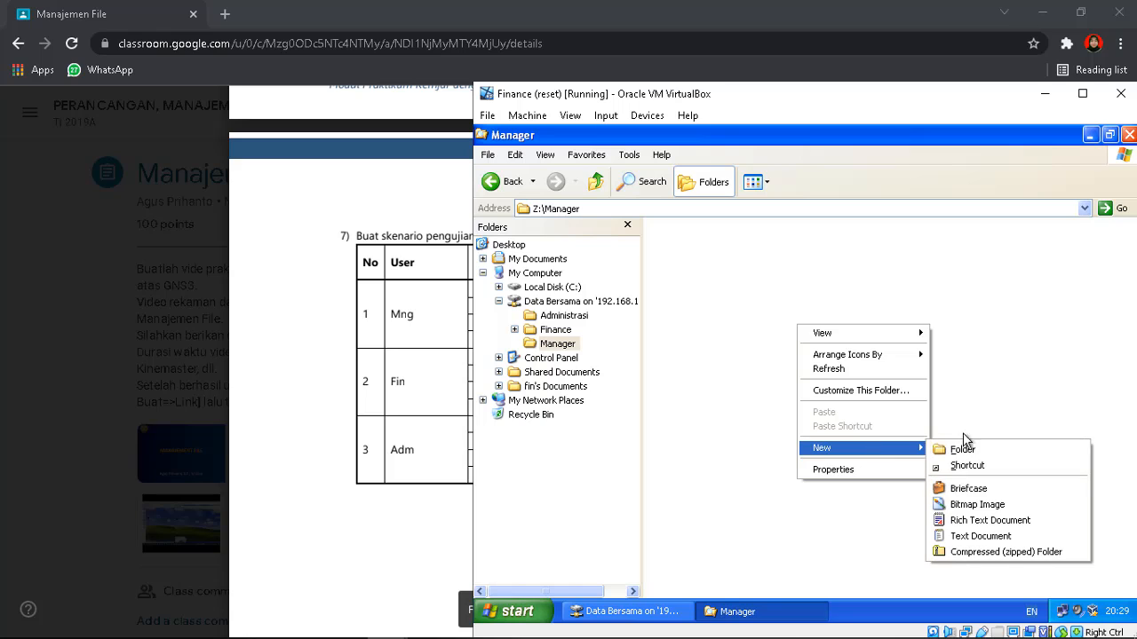
click(982, 537)
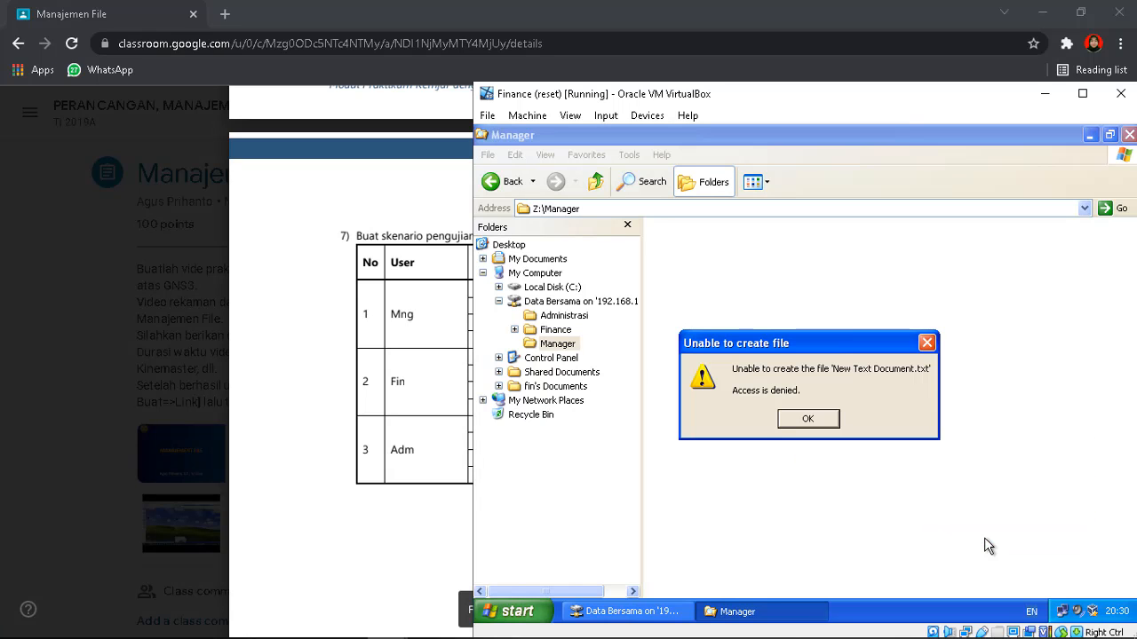
click(808, 420)
click(416, 516)
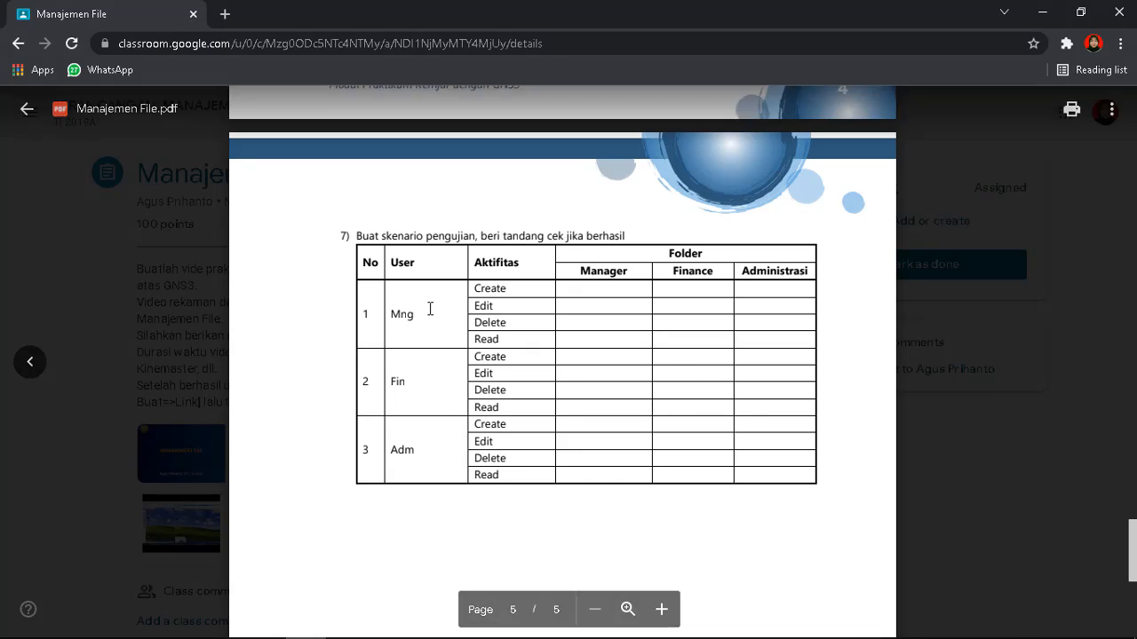
Switch to the Manager VM and log in as mng with the account password
mouse_move(472, 636)
mouse_move(387, 624)
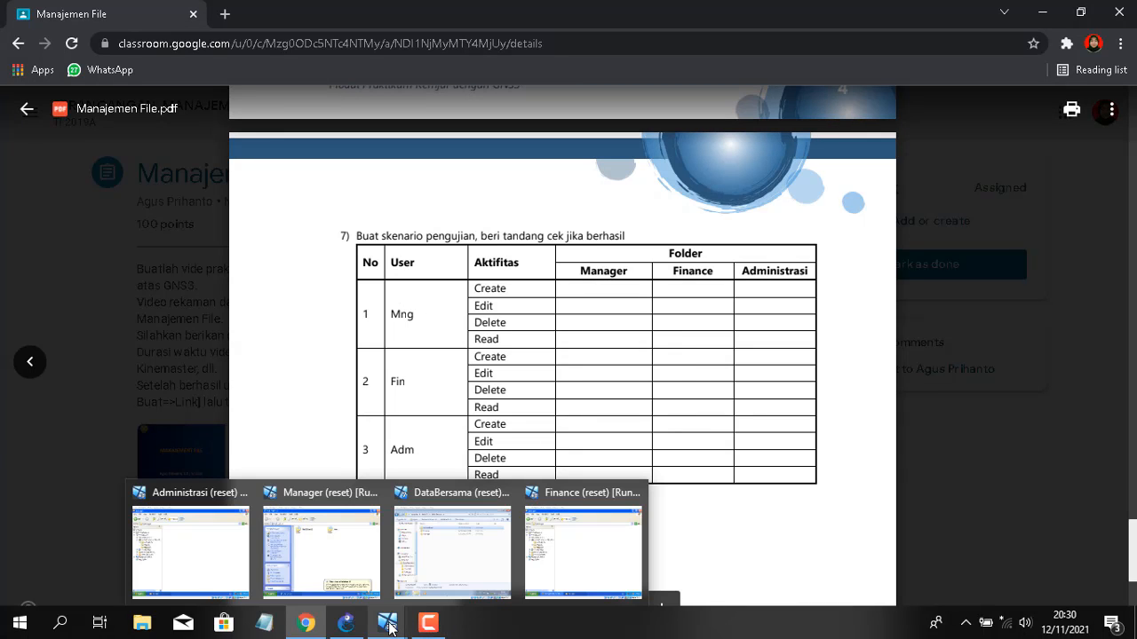
click(286, 538)
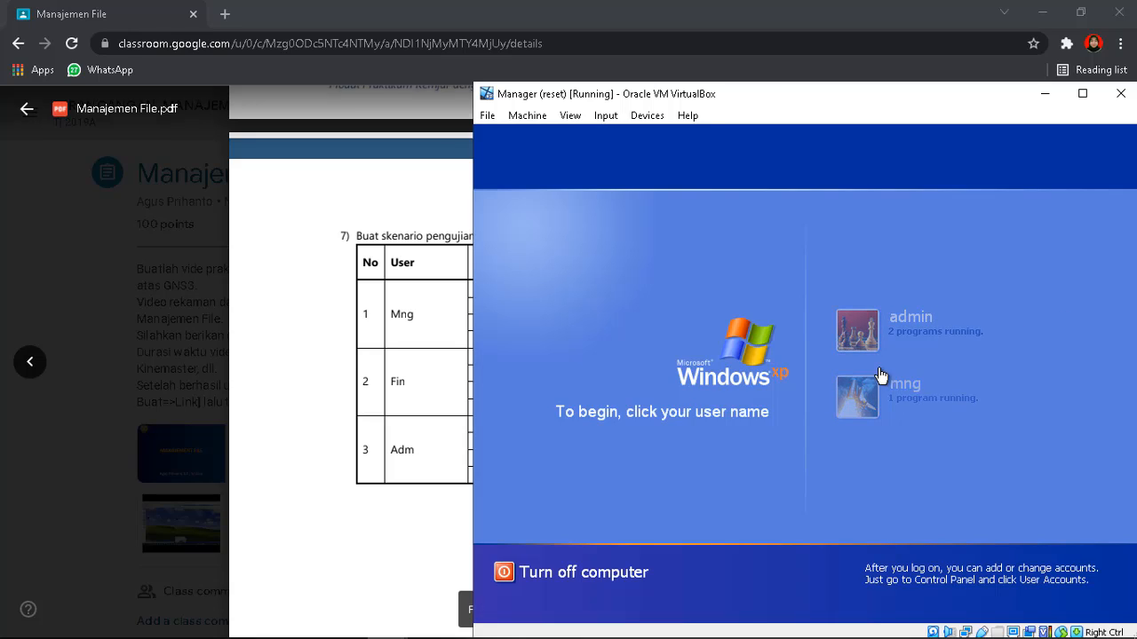
click(875, 400)
text(123)
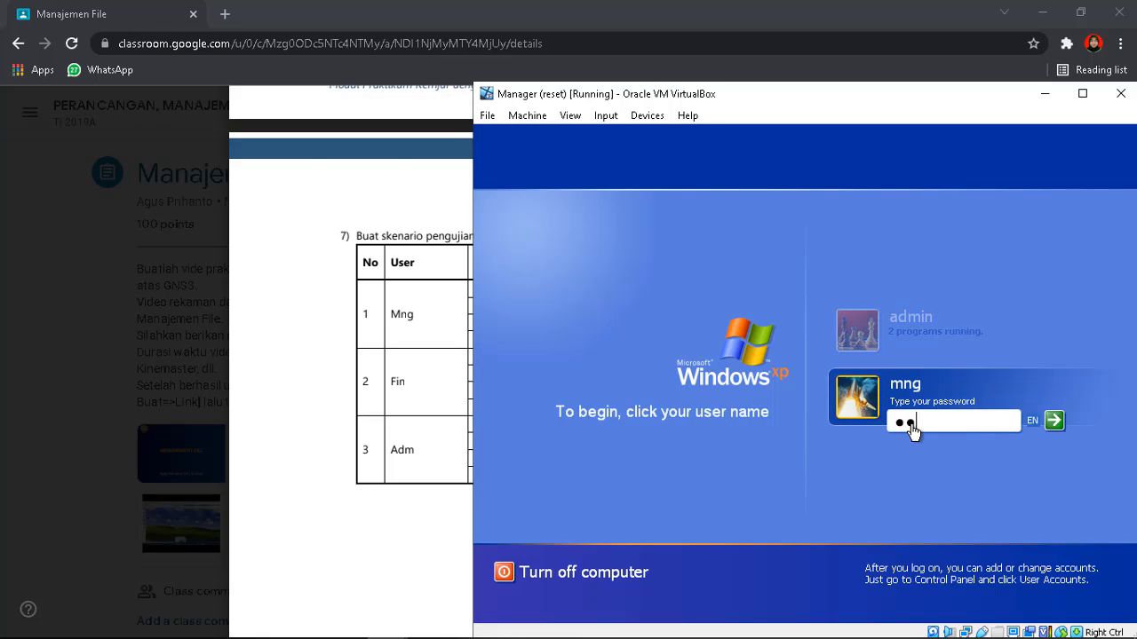
key(Return)
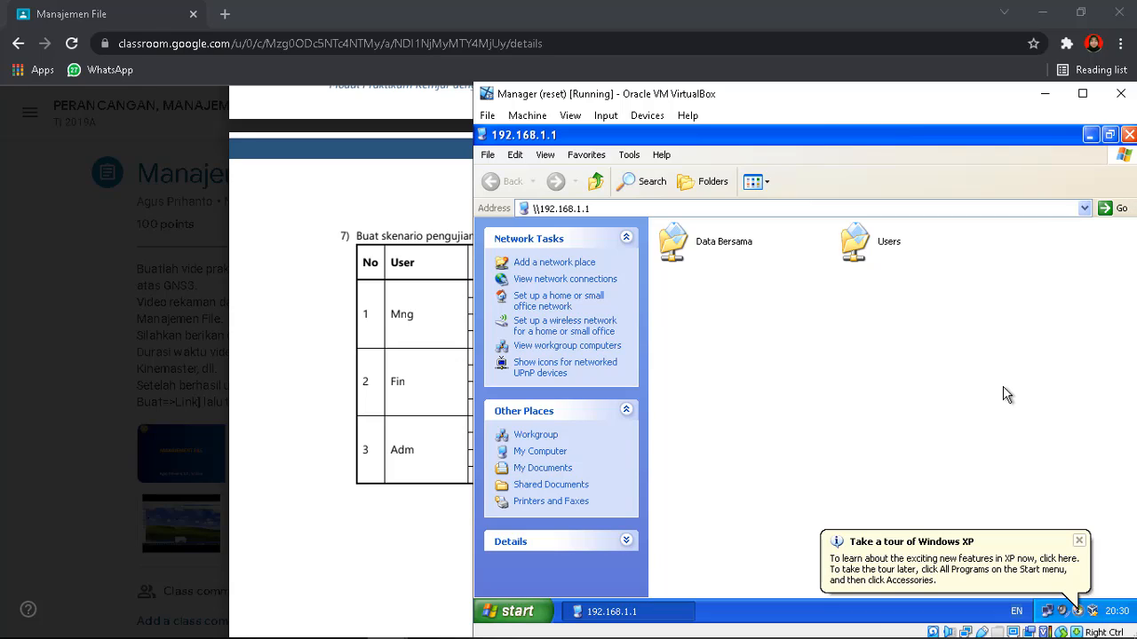
Map the Data Bersama share as drive Z: and close both Explorer windows
click(625, 609)
click(671, 237)
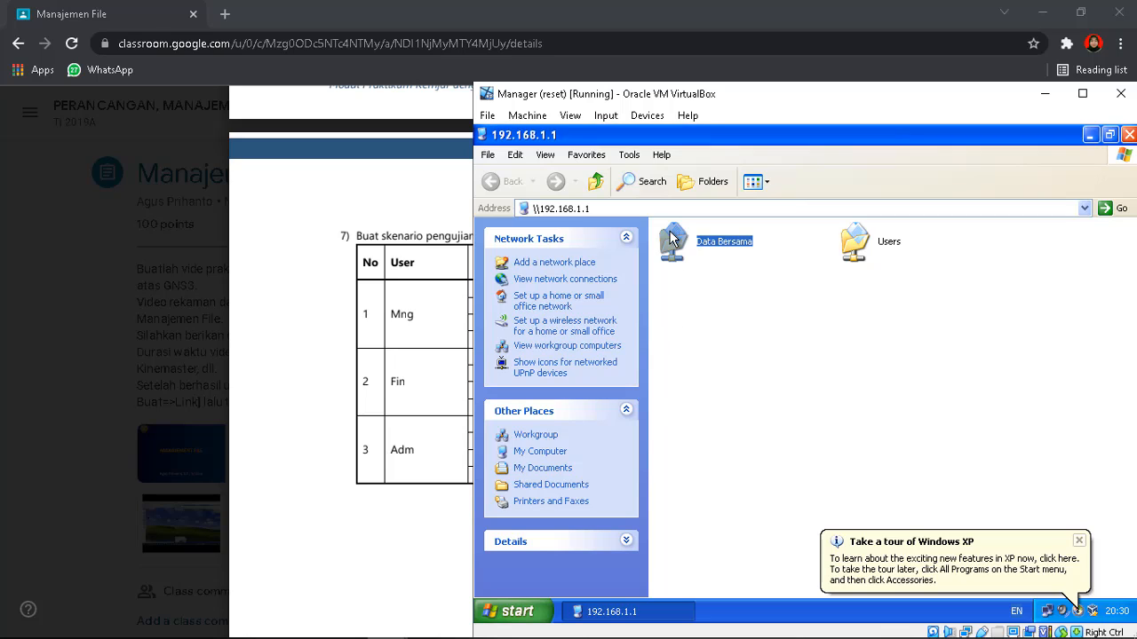
right_click(692, 243)
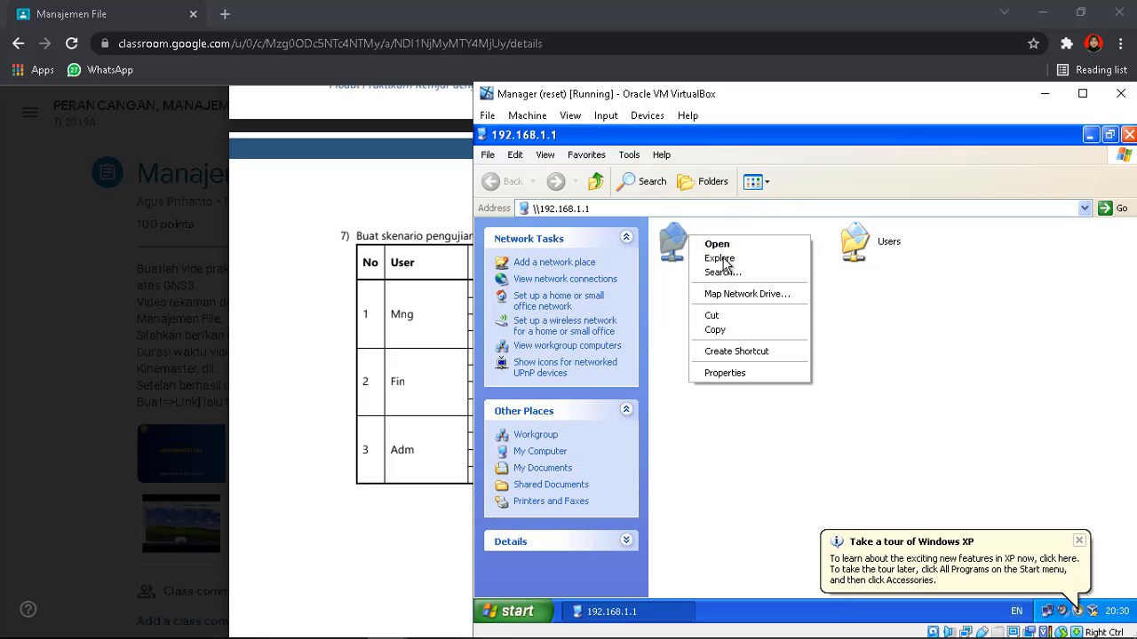
click(730, 295)
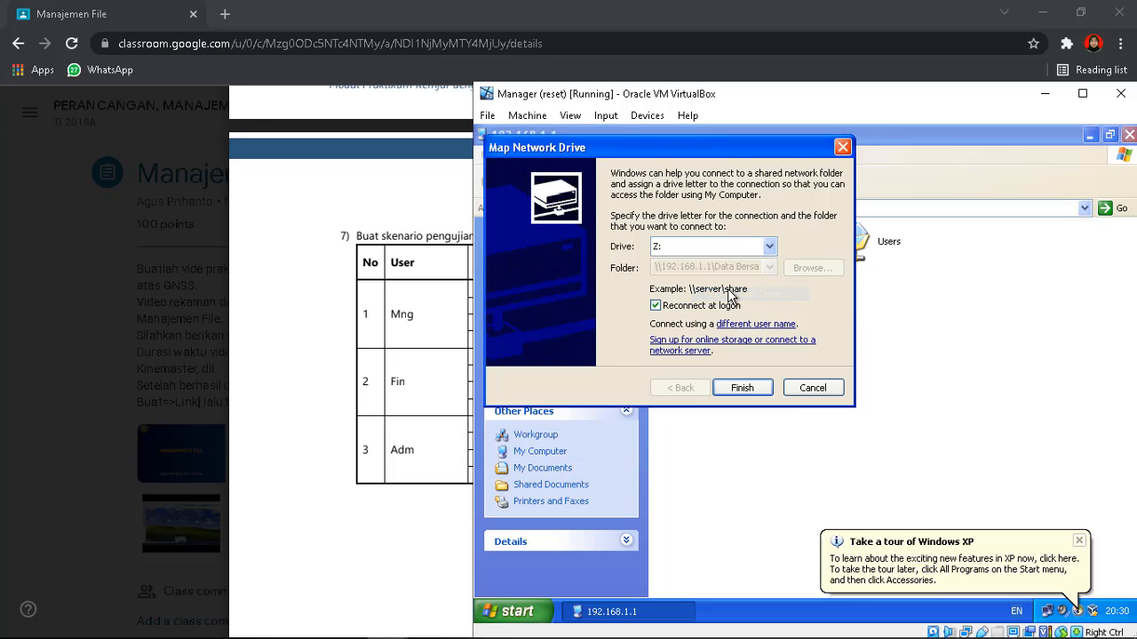
click(742, 387)
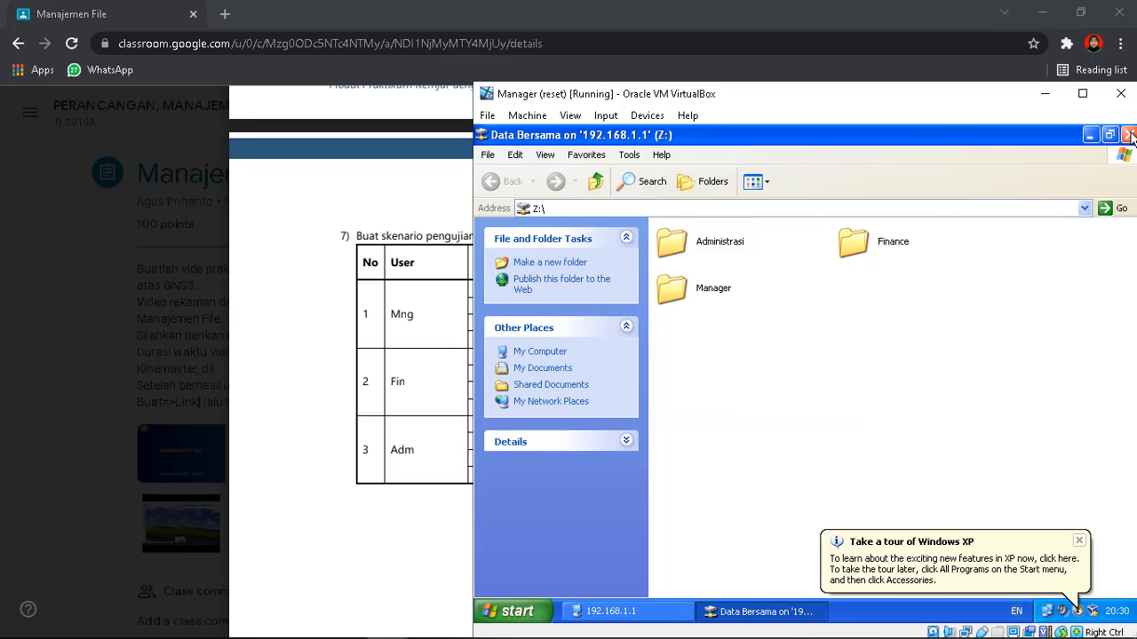
click(1129, 134)
click(1129, 134)
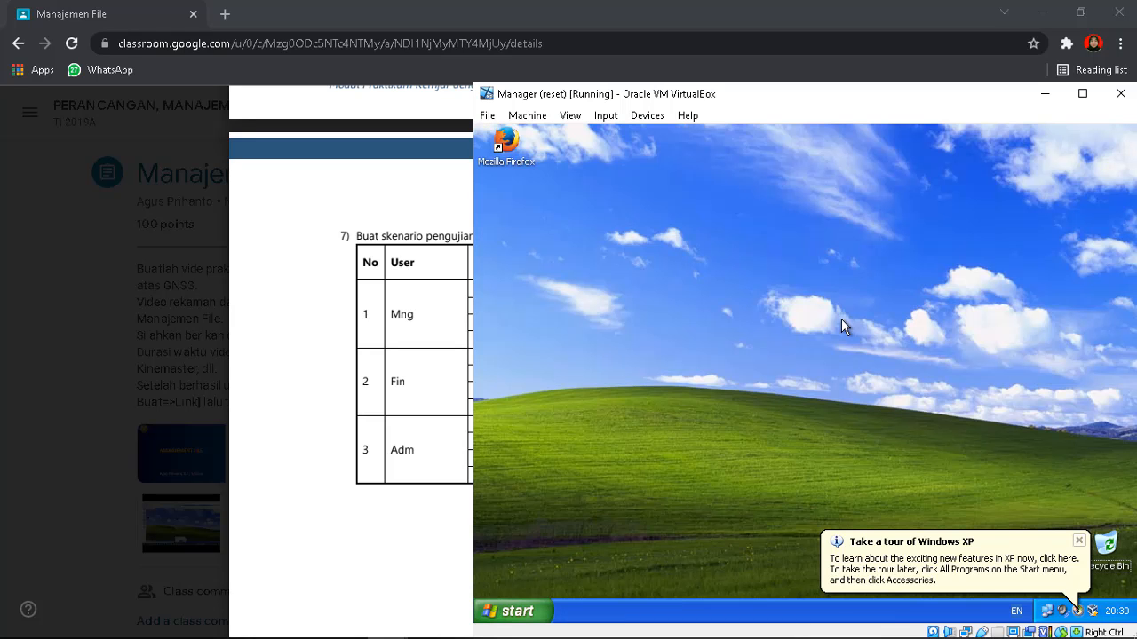
Open Z:\Manager and create file mng containing 'ini file mng', saving it
key(super+e)
click(555, 302)
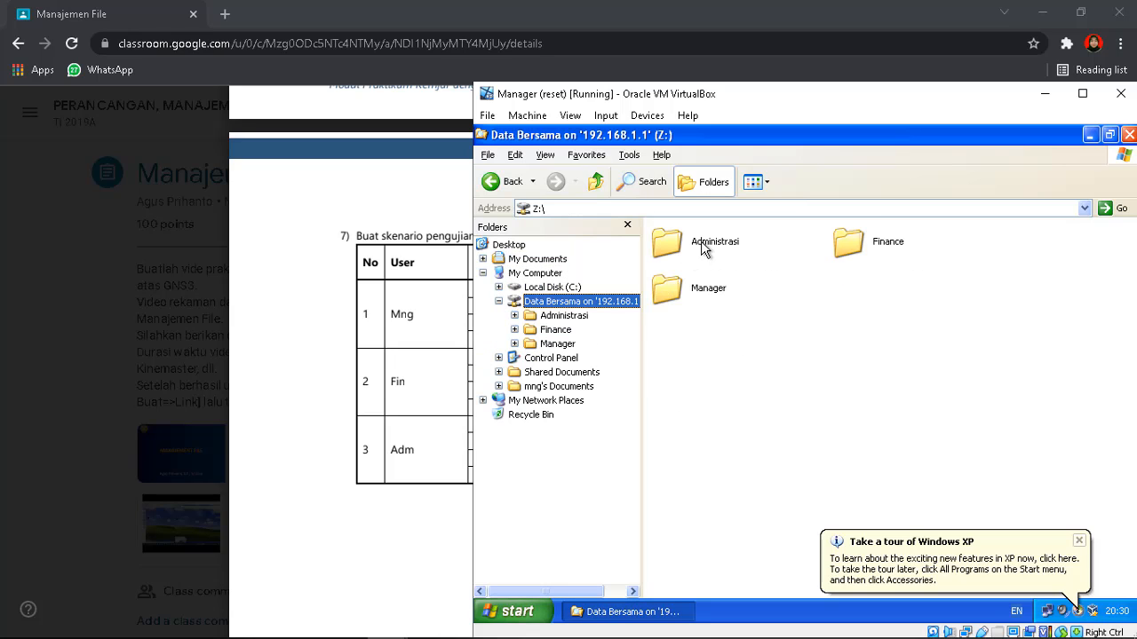
double_click(712, 286)
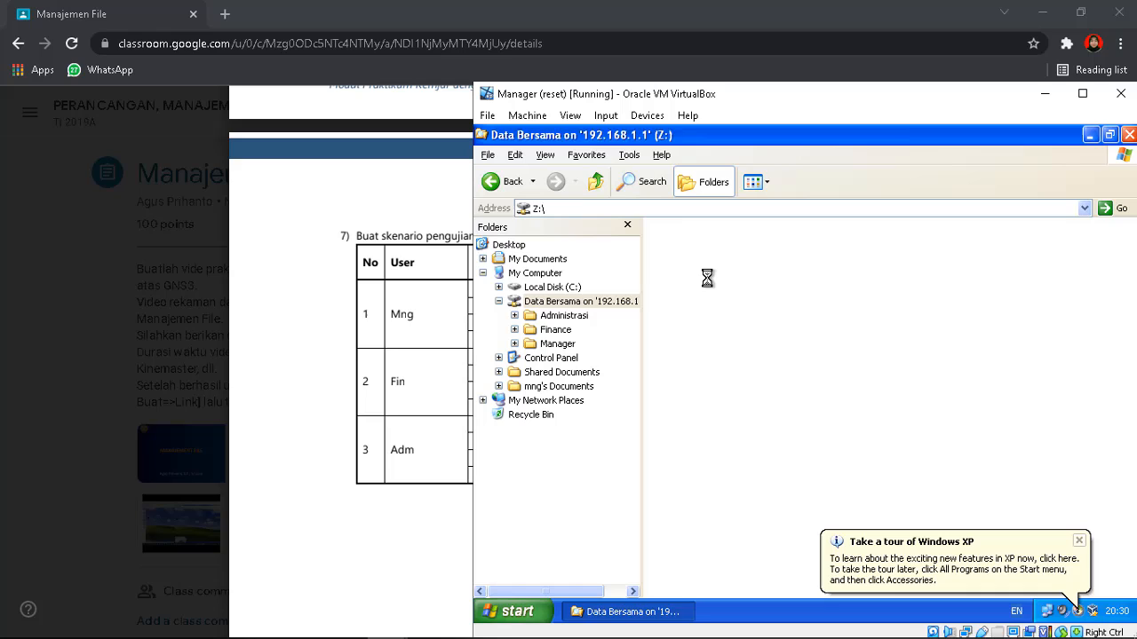
right_click(754, 278)
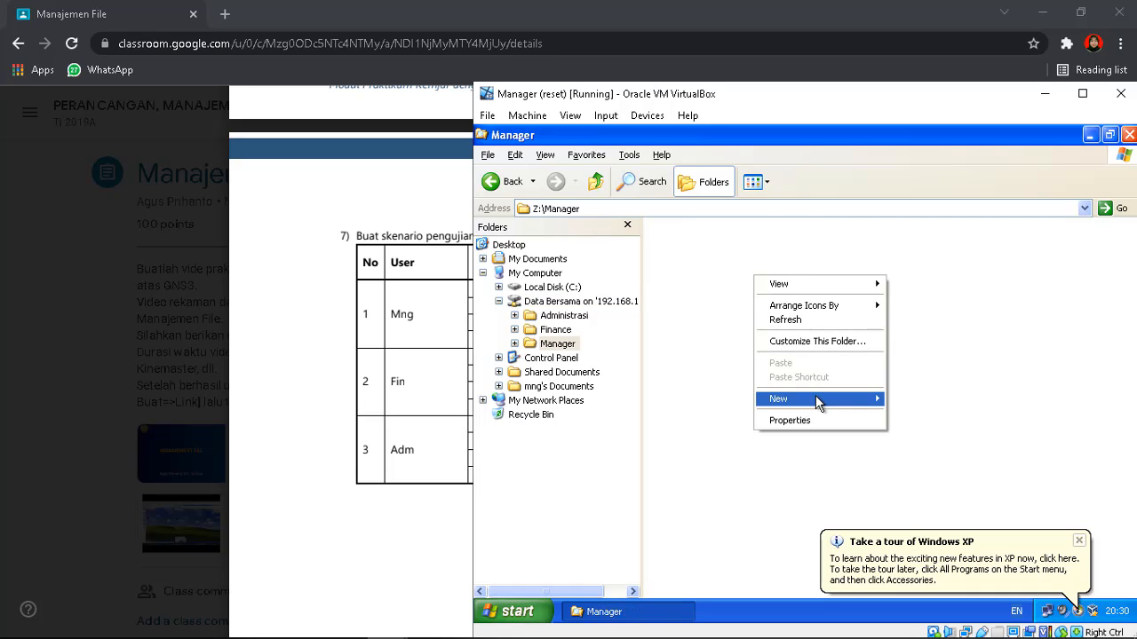
mouse_move(815, 397)
click(930, 488)
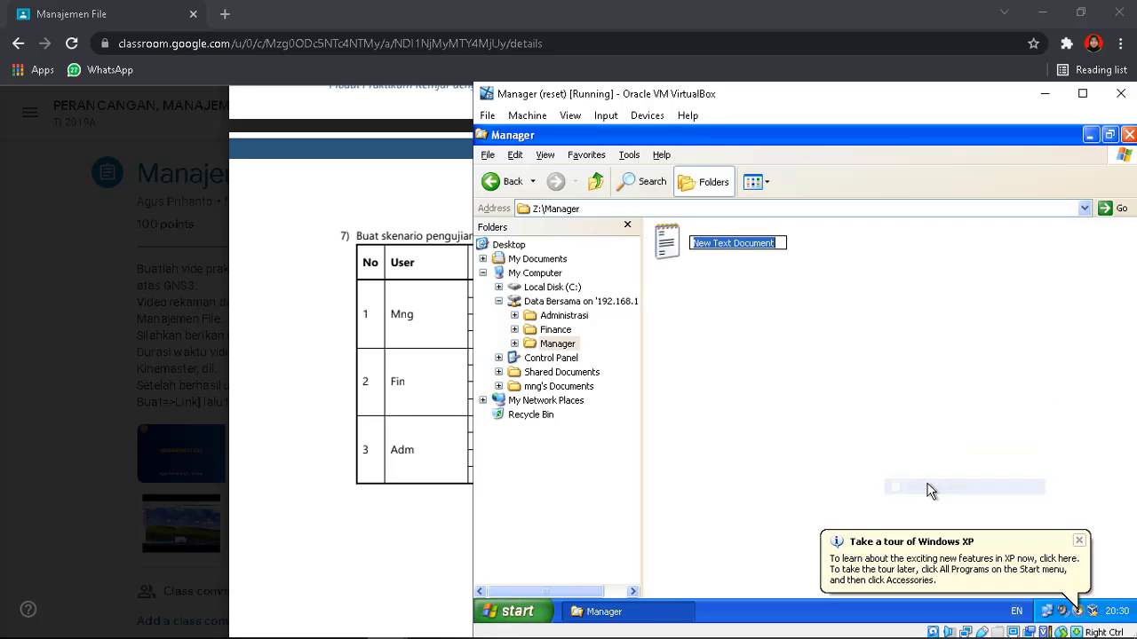
text(file)
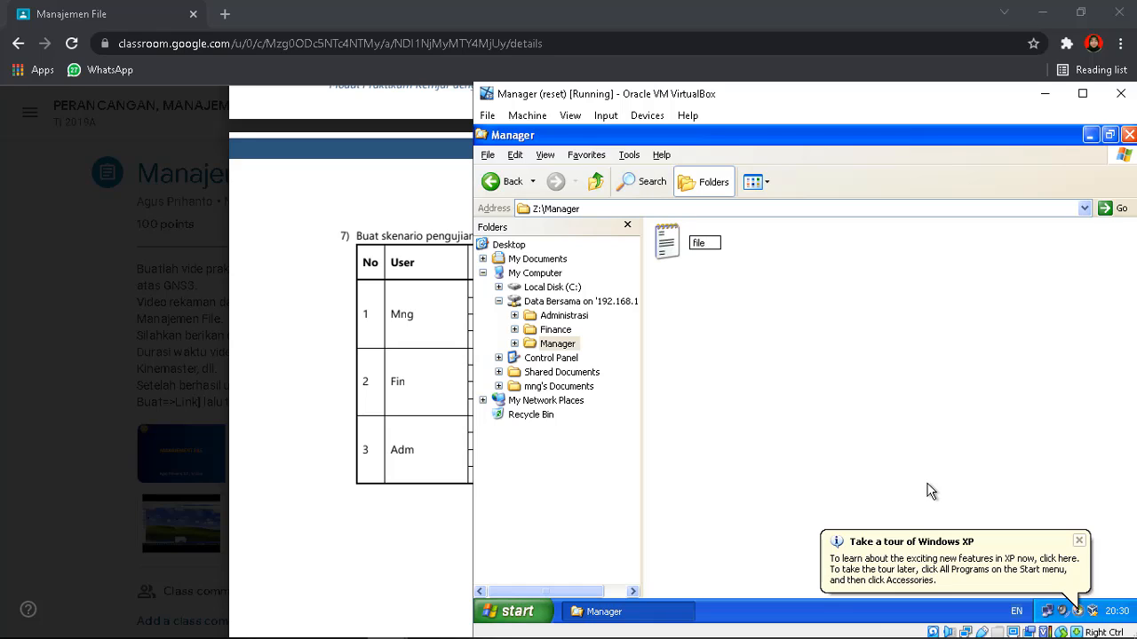
text( mng)
key(Return)
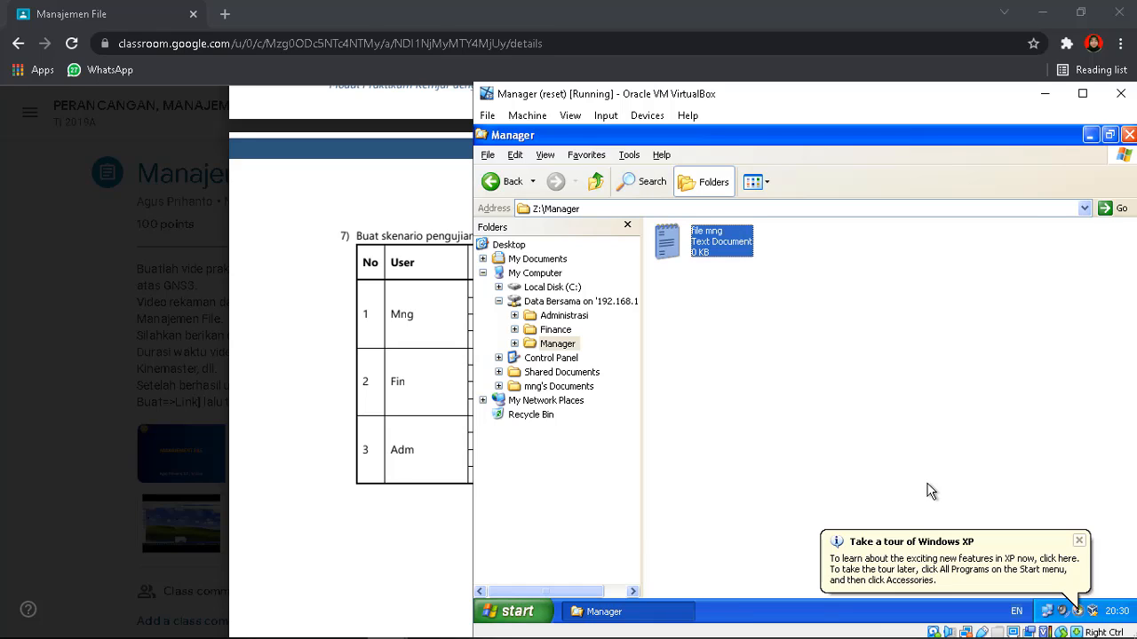
key(Return)
text(ini fi)
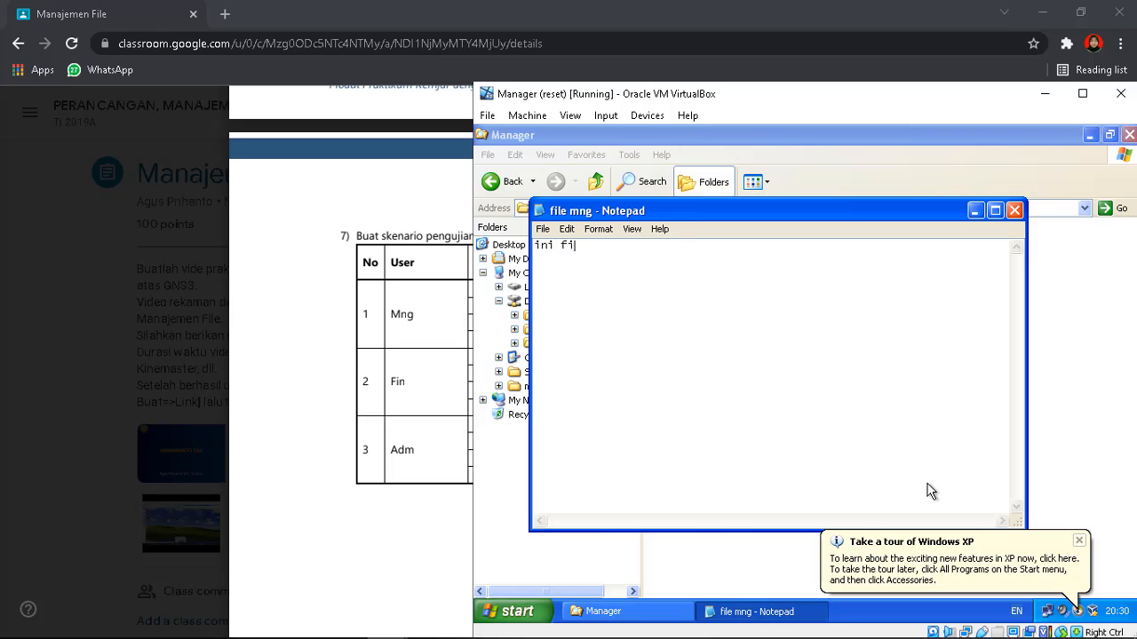
text(le mng)
click(1014, 211)
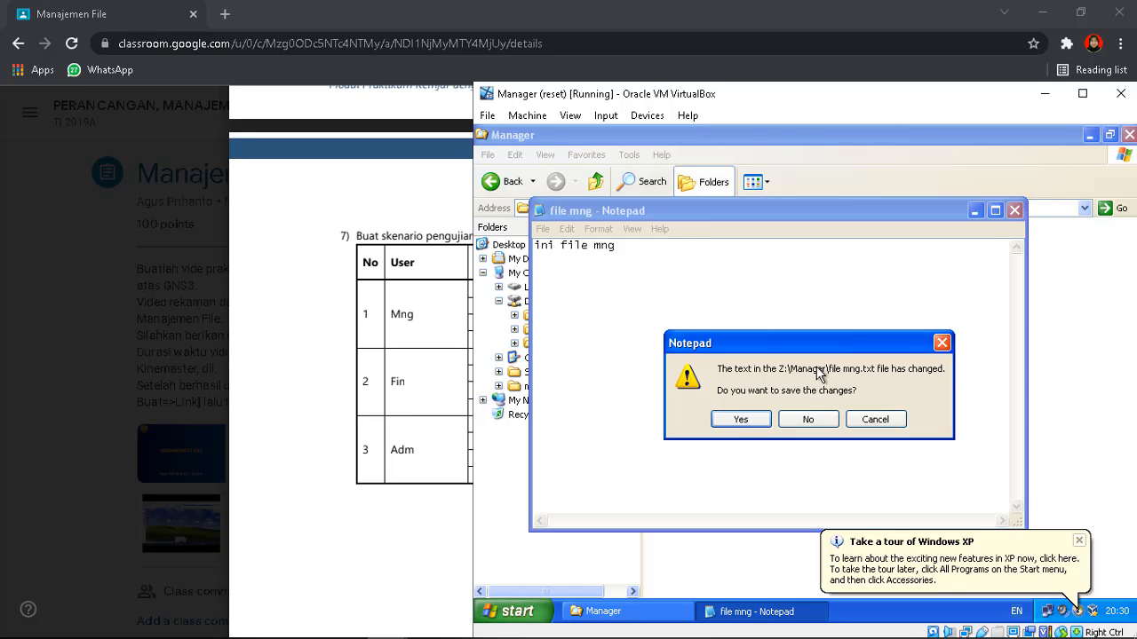
click(742, 417)
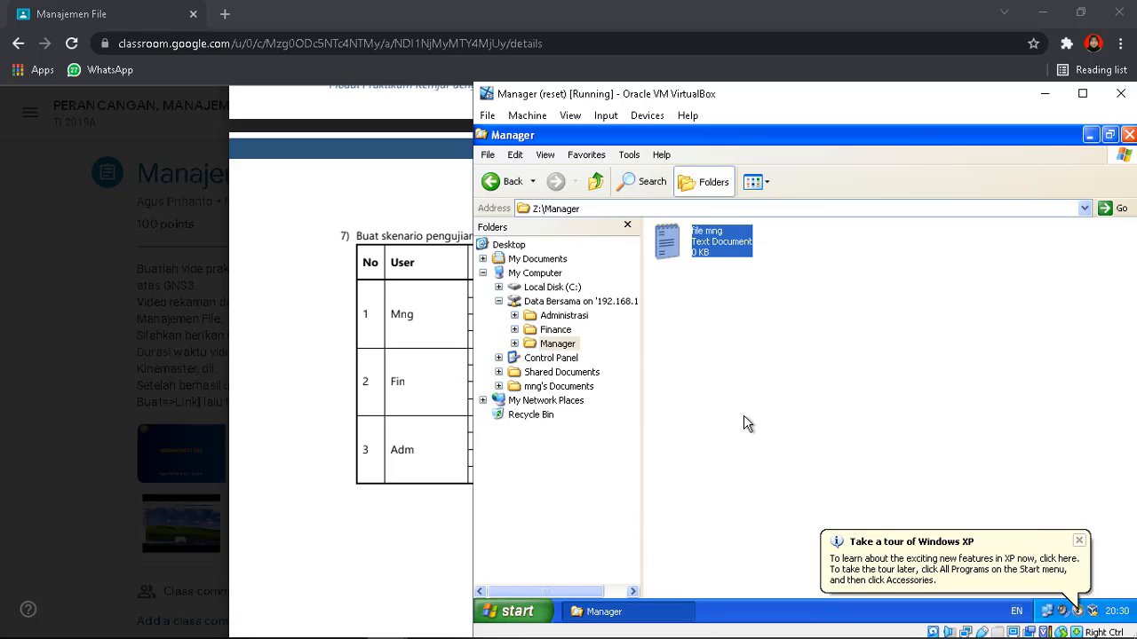
Create a second text document 'File mng 2' in Manager, then delete it
right_click(830, 315)
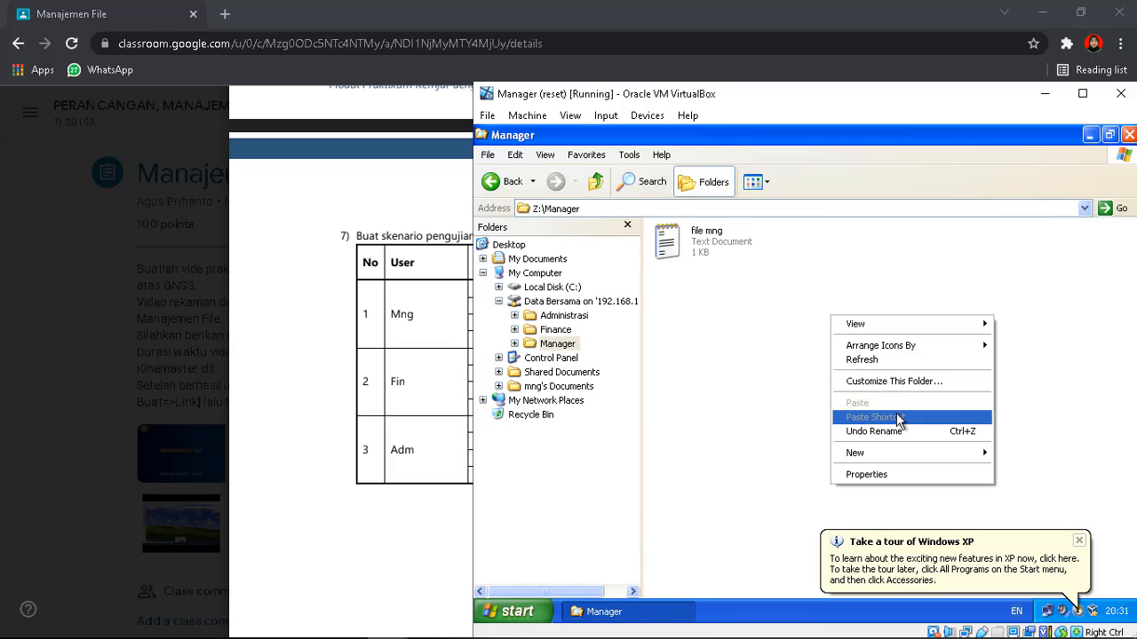
mouse_move(915, 453)
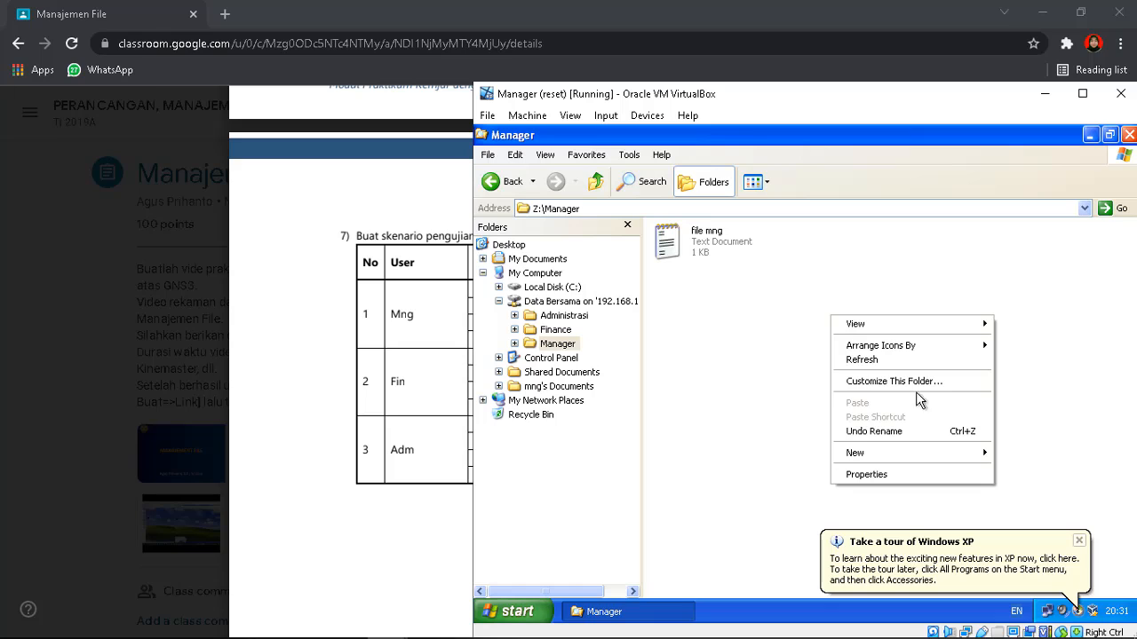
click(751, 541)
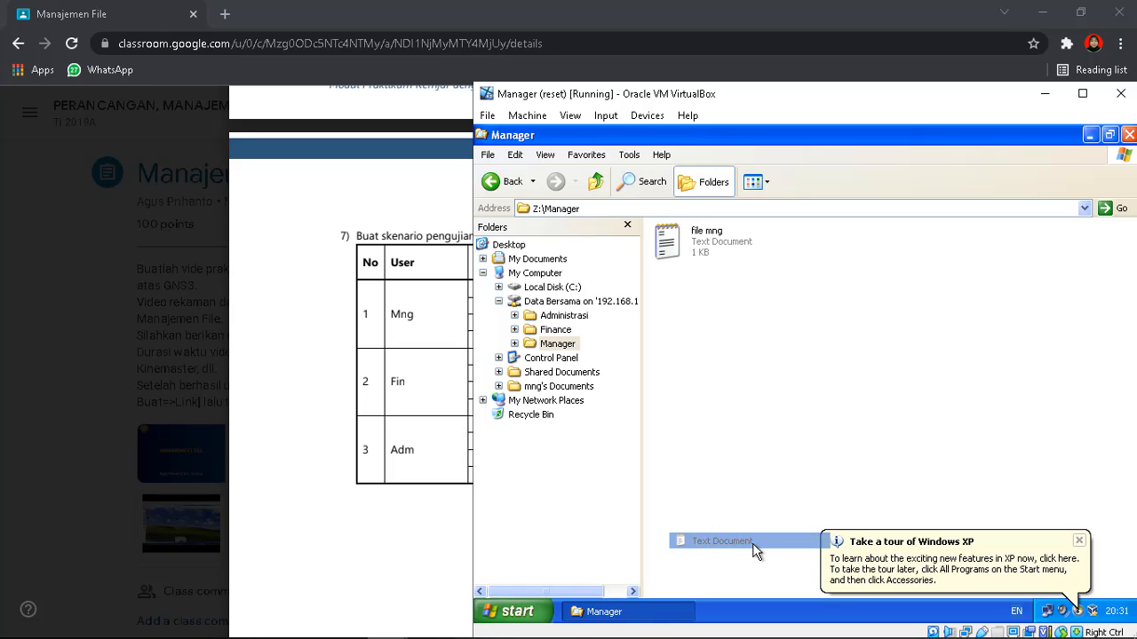
text(File mng 2)
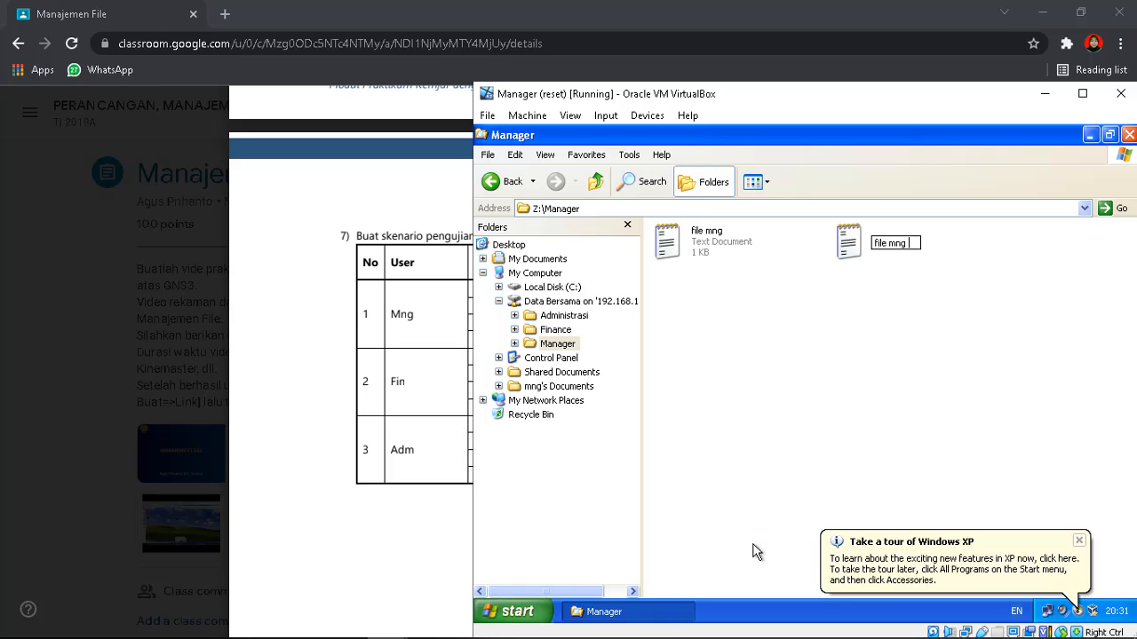
key(Return)
key(Delete)
key(Return)
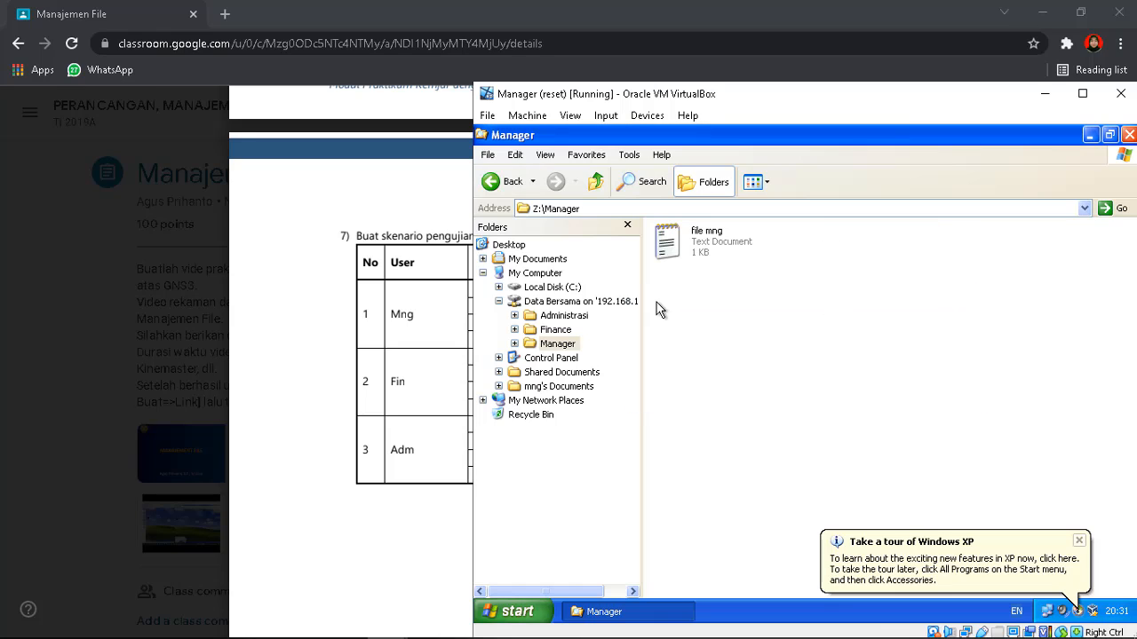
Create file mng in Z:\Administrasi and save it with the text 'ini adalah file mng'
click(562, 315)
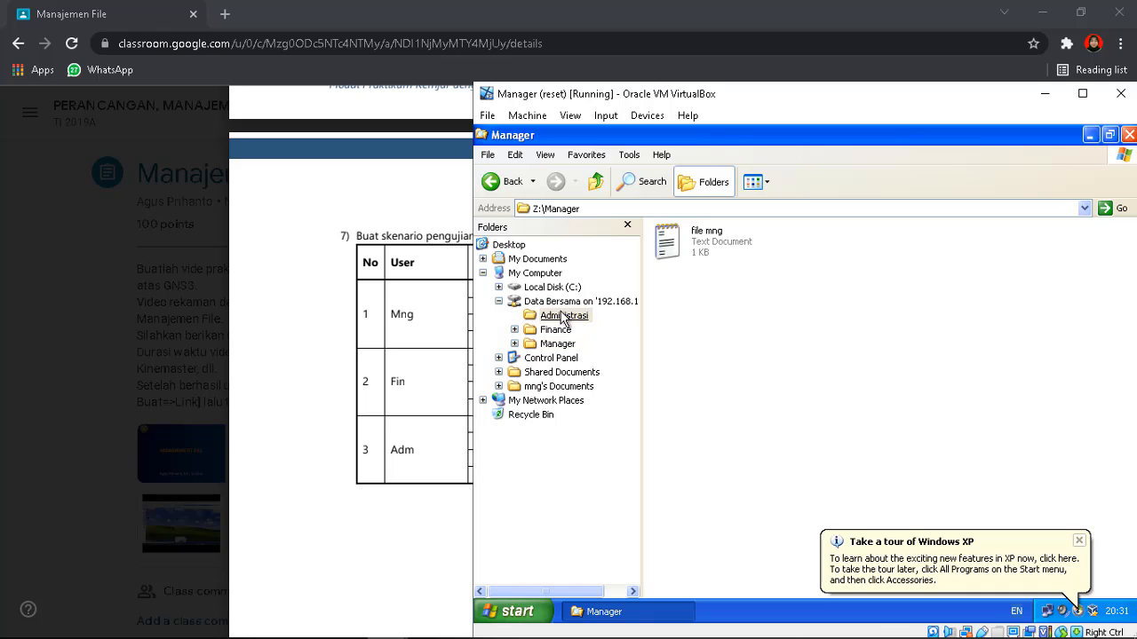
right_click(751, 313)
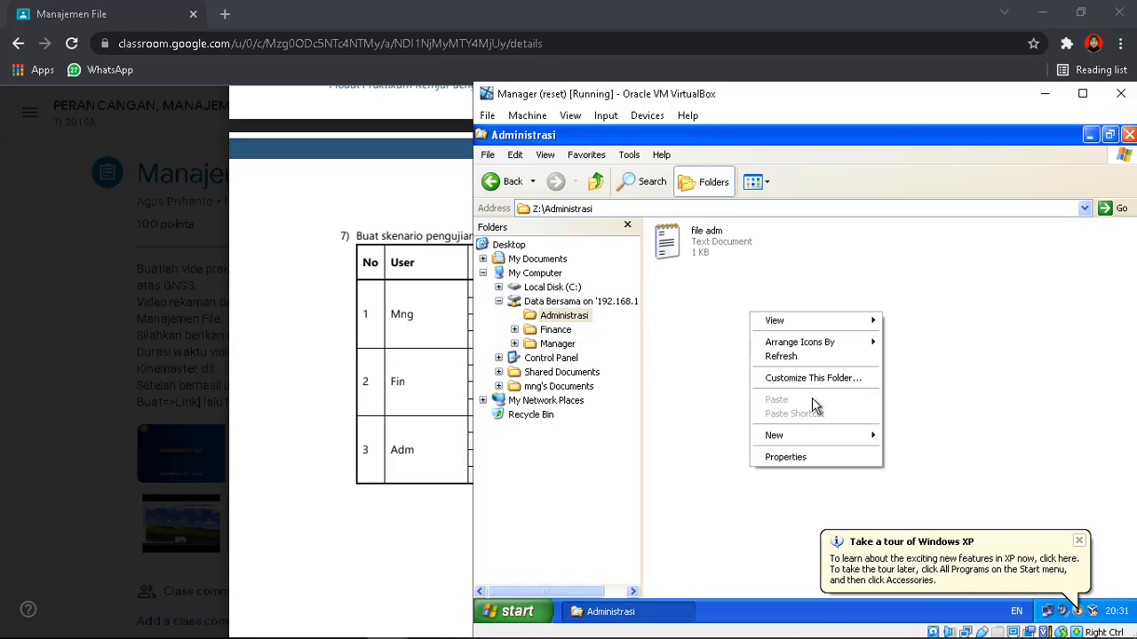
mouse_move(812, 436)
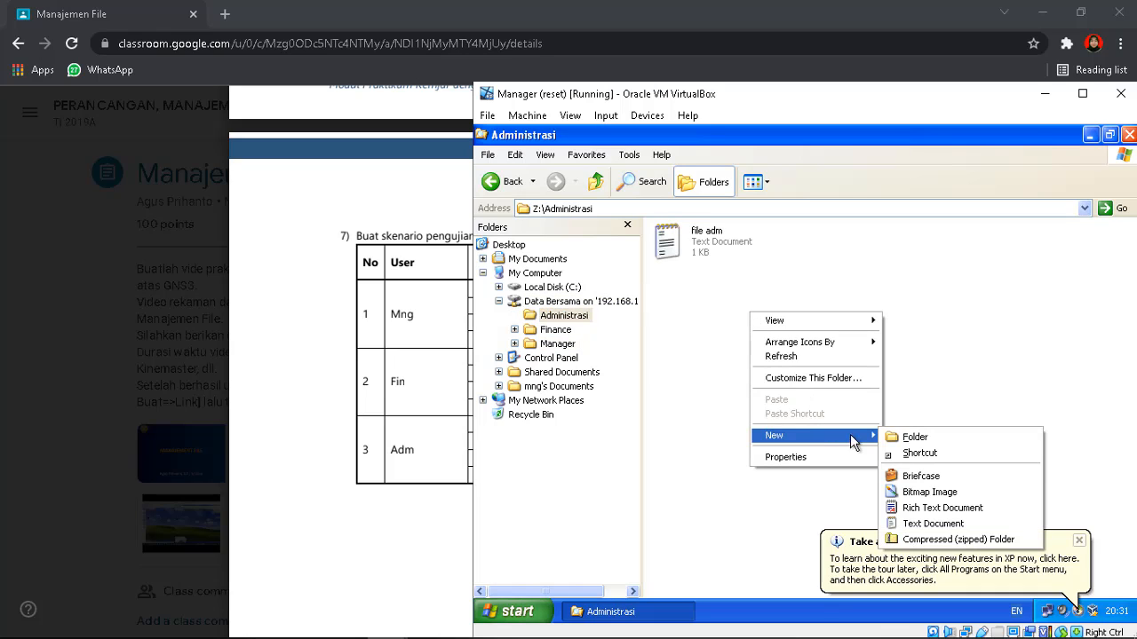
click(911, 524)
text(fi)
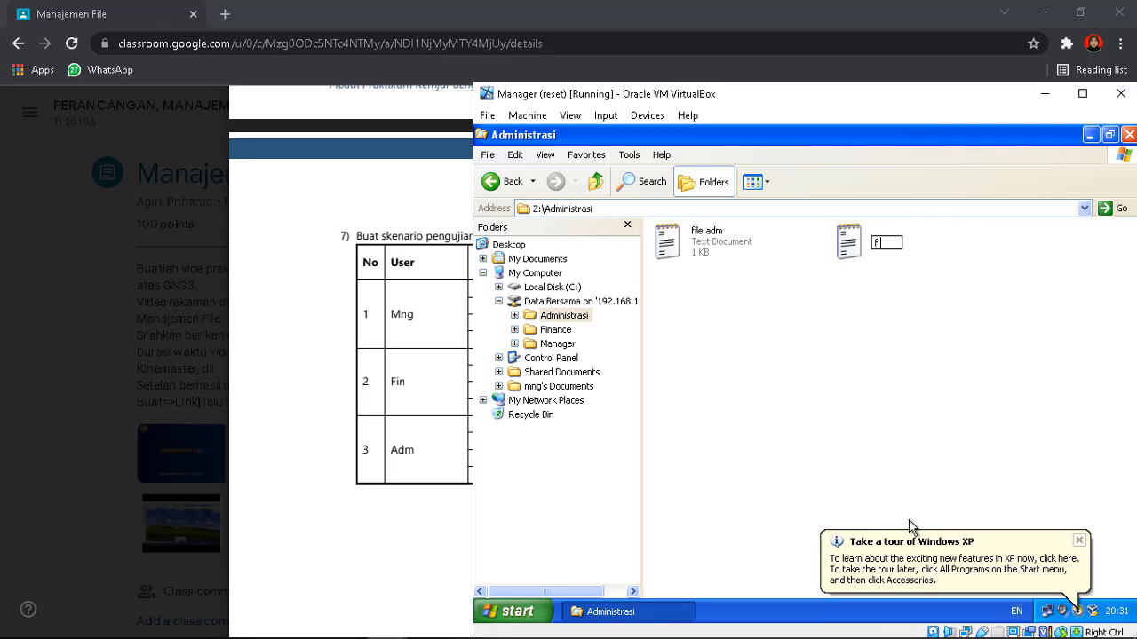
text(le mng)
key(Return)
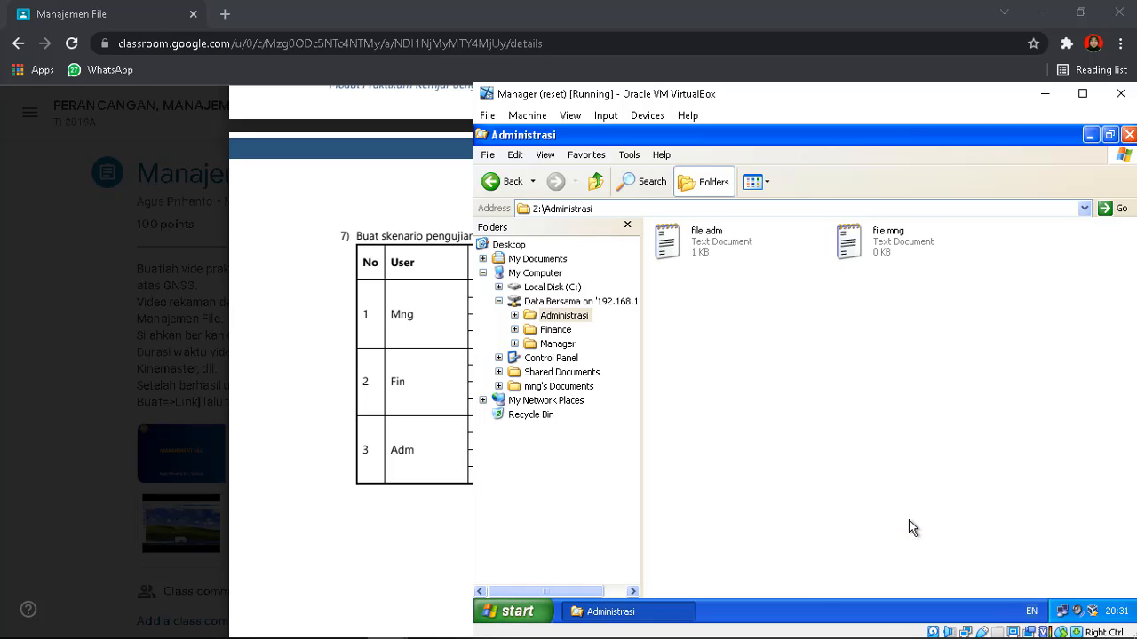
double_click(869, 238)
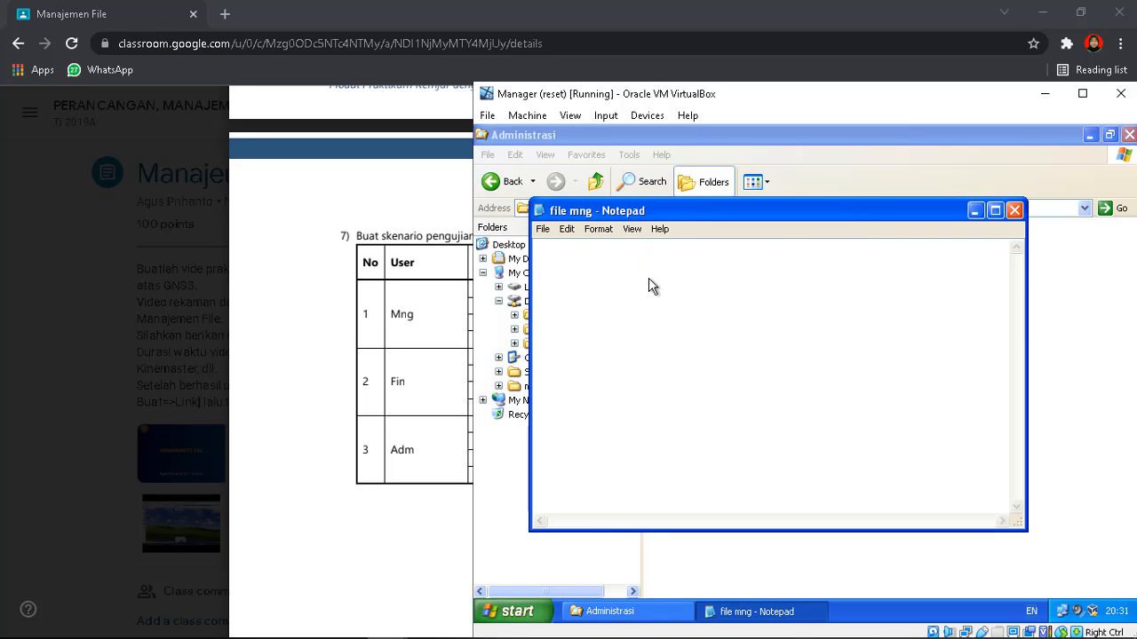
text(ini adalah file m)
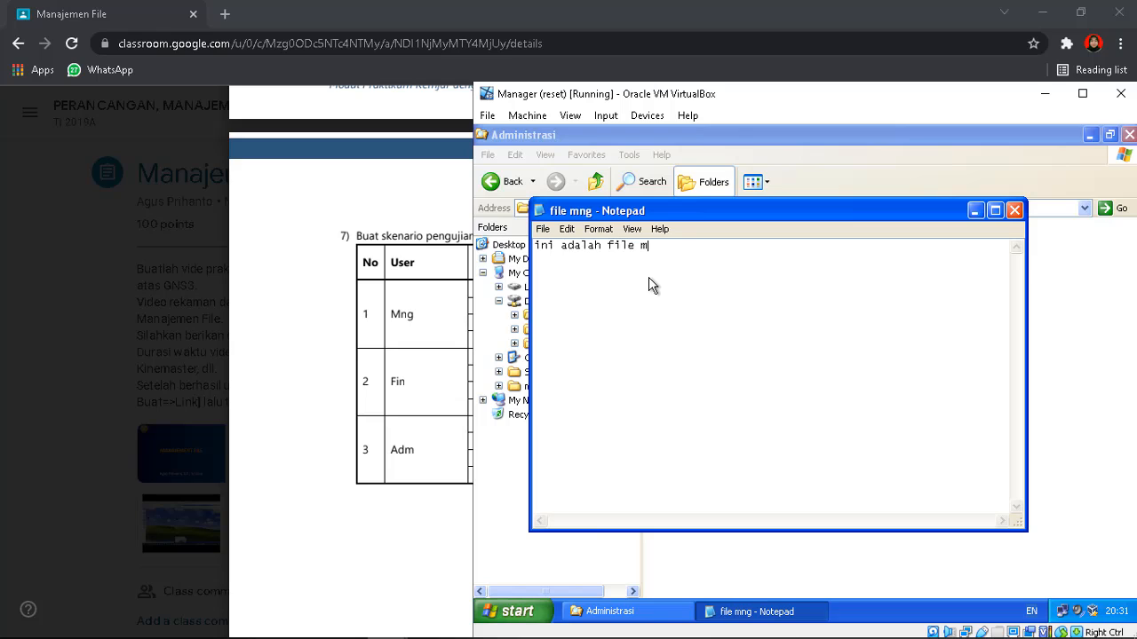
text(ng)
click(1013, 217)
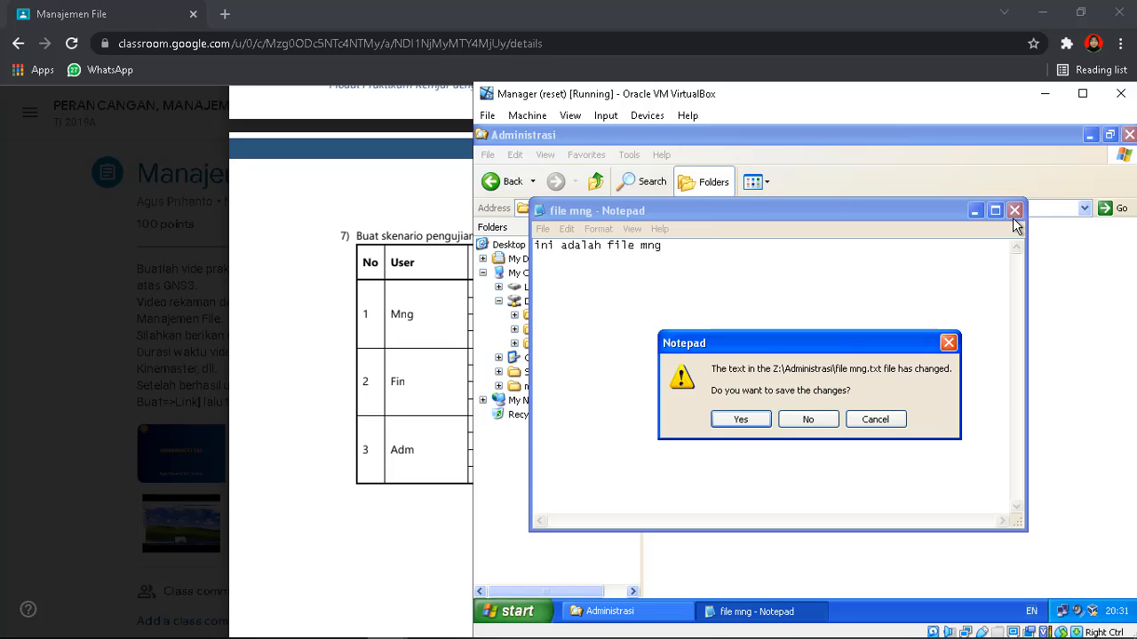
click(744, 421)
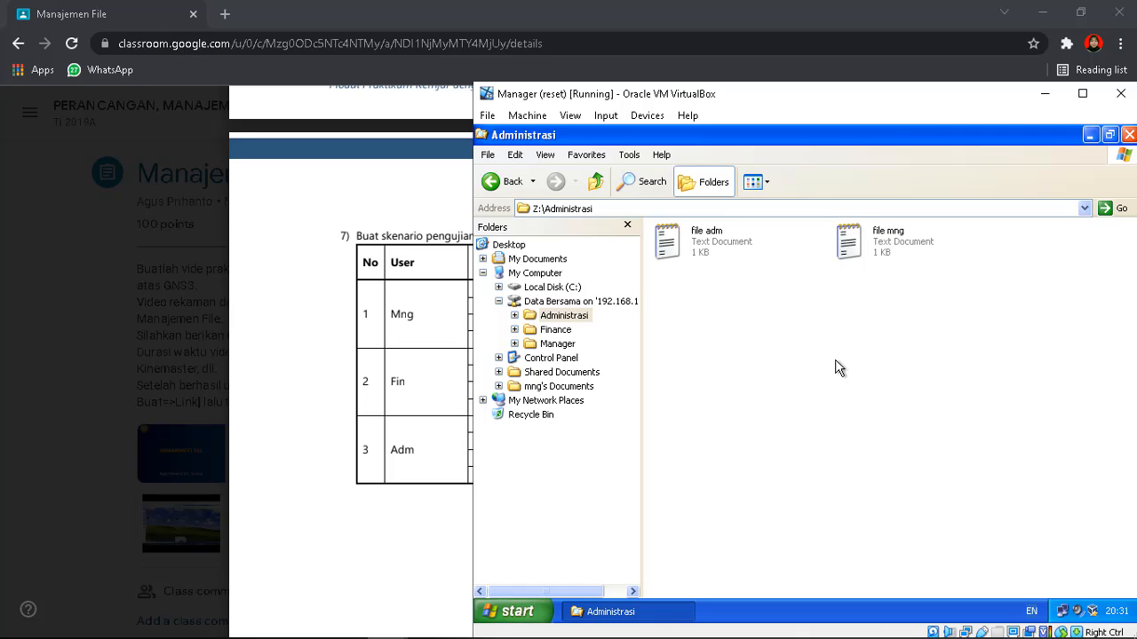
Check the folder access table on page 2 of the Manajemen File PDF, then return to the Manager VM
click(333, 317)
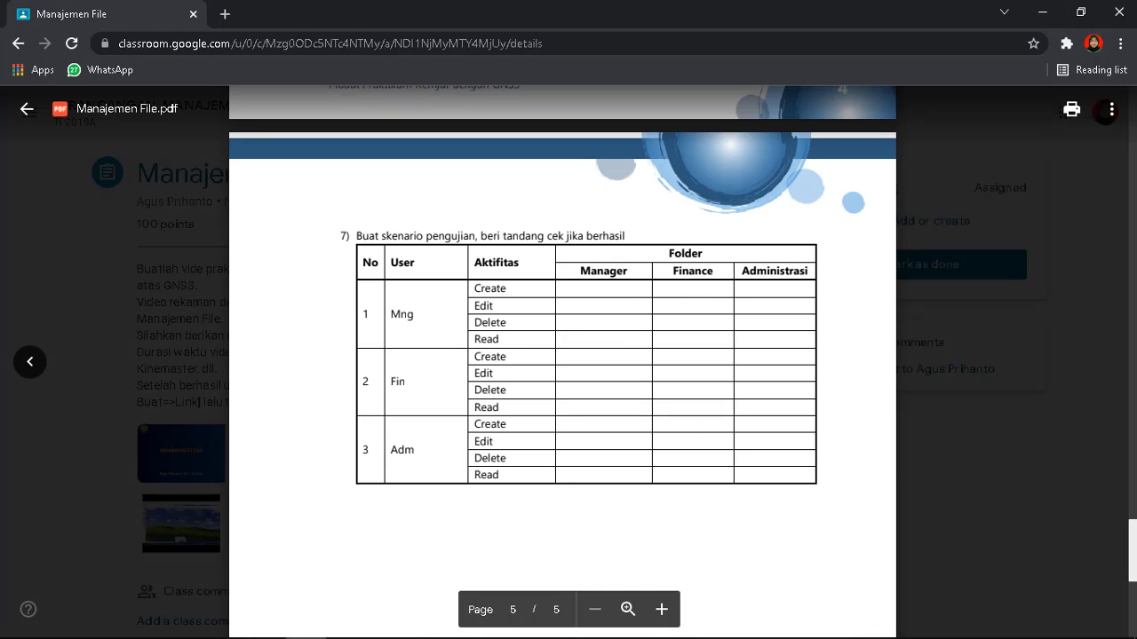
scroll(562, 361, up, 15)
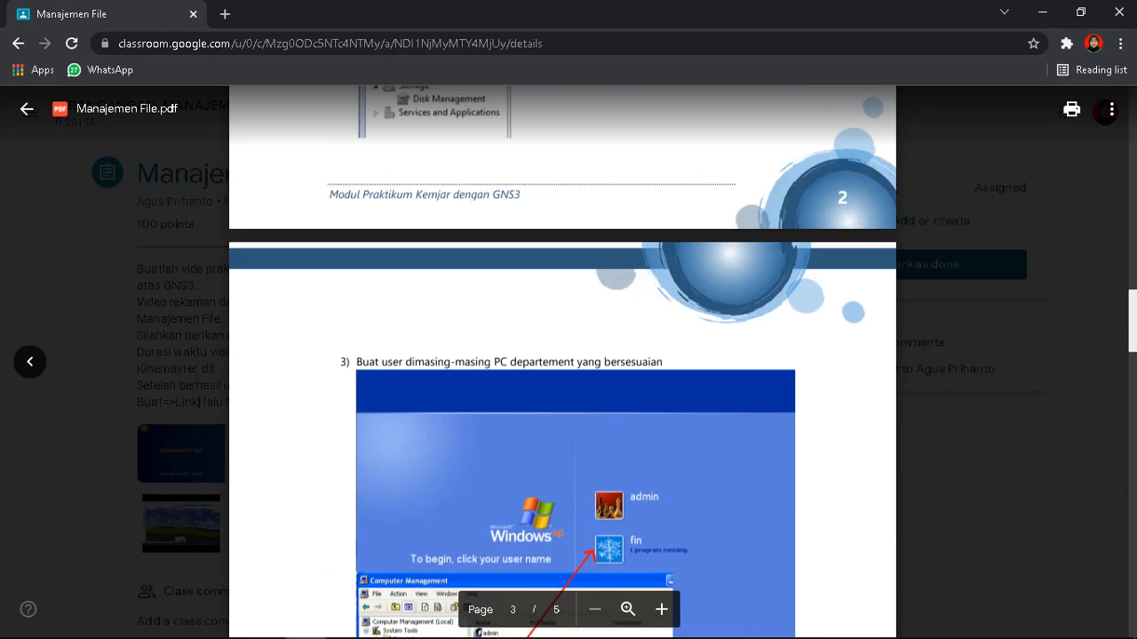
scroll(562, 361, up, 10)
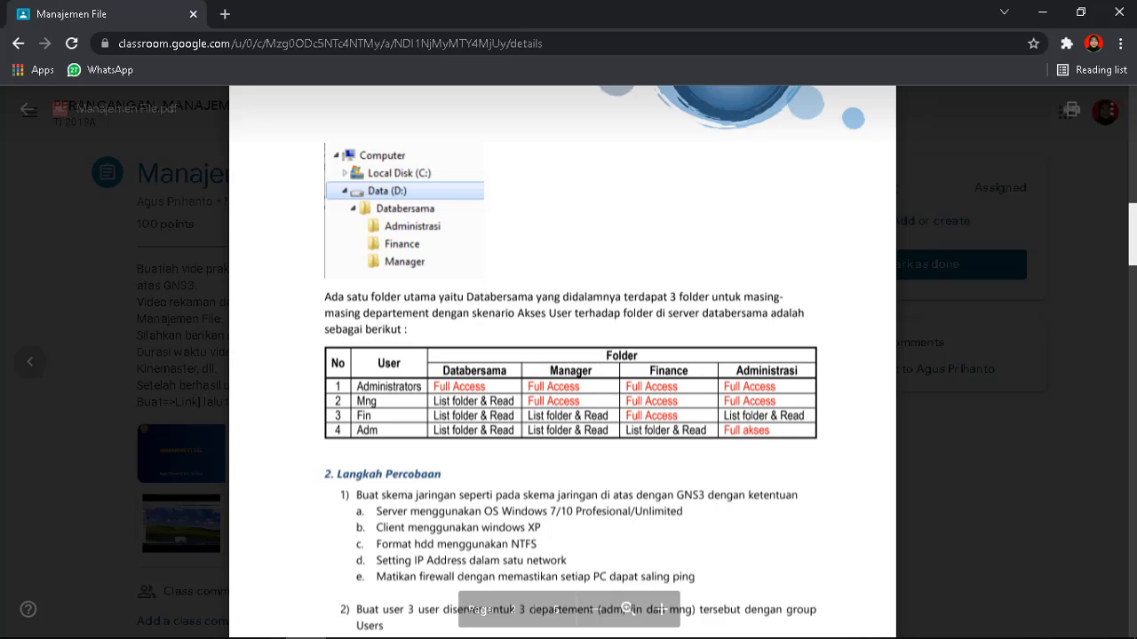
mouse_move(389, 627)
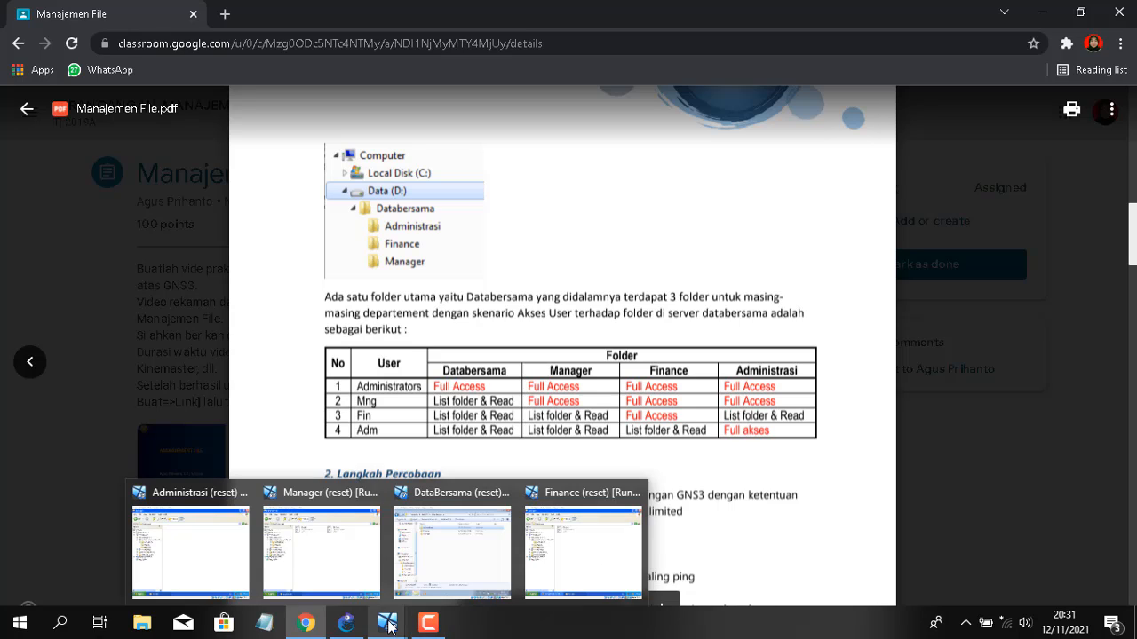
click(359, 535)
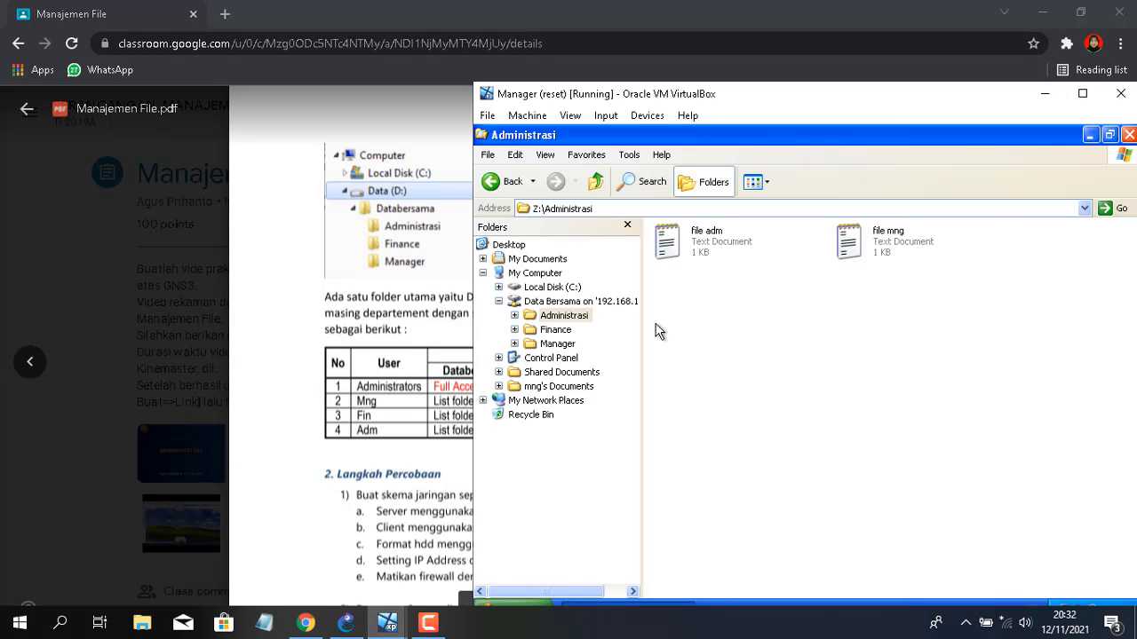
Create file mng in Z:\Finance and save it with the text 'ini file mng'
click(556, 330)
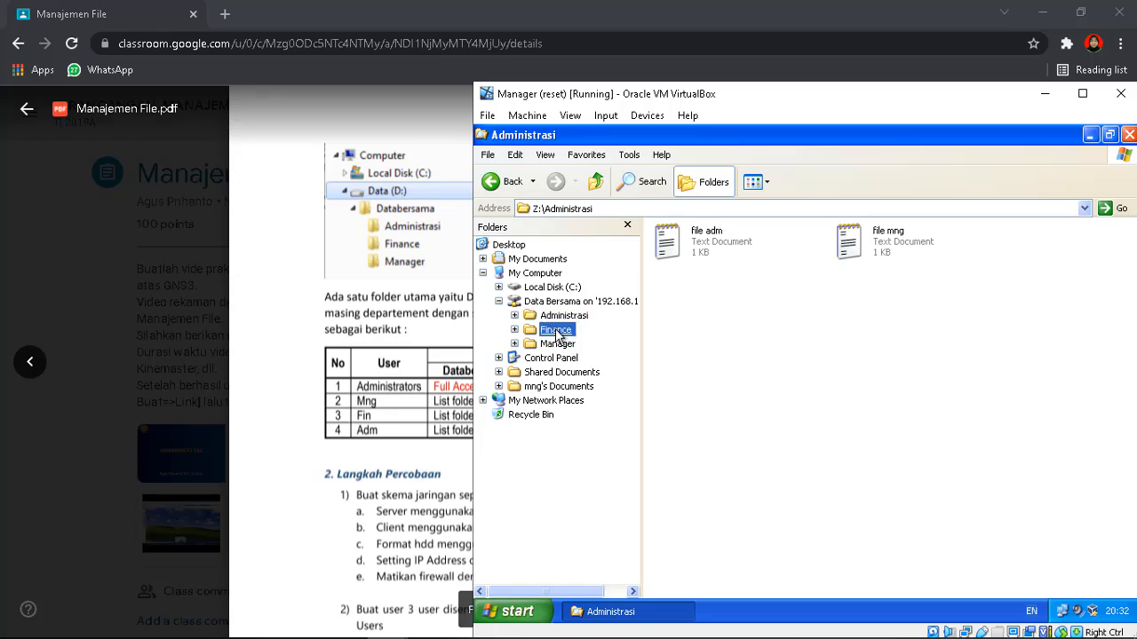
right_click(766, 281)
mouse_move(825, 409)
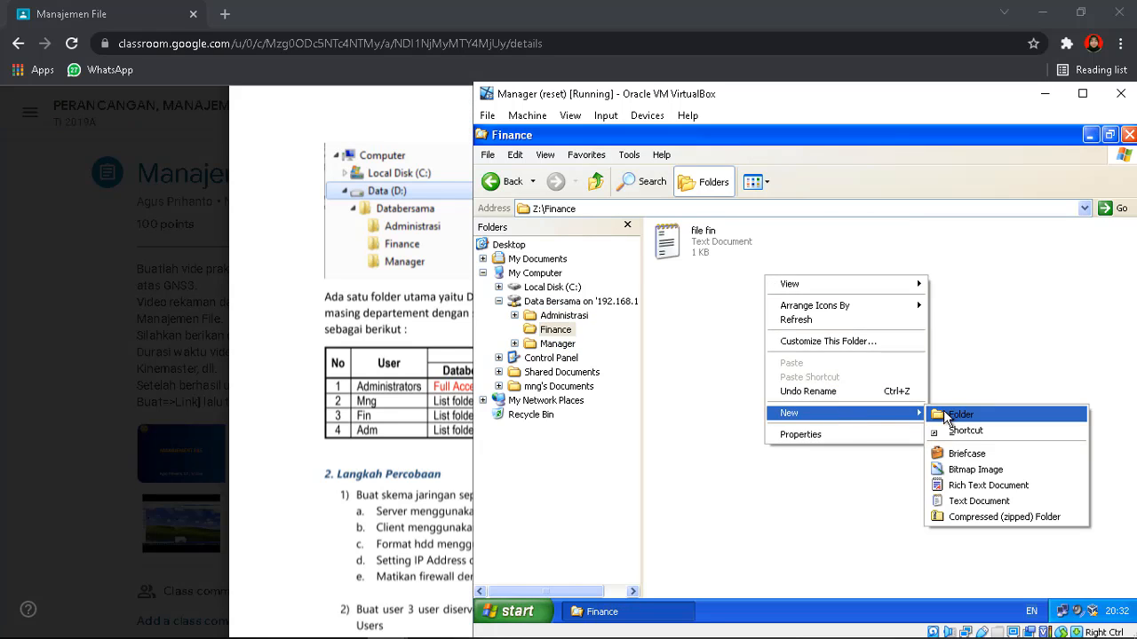
click(972, 498)
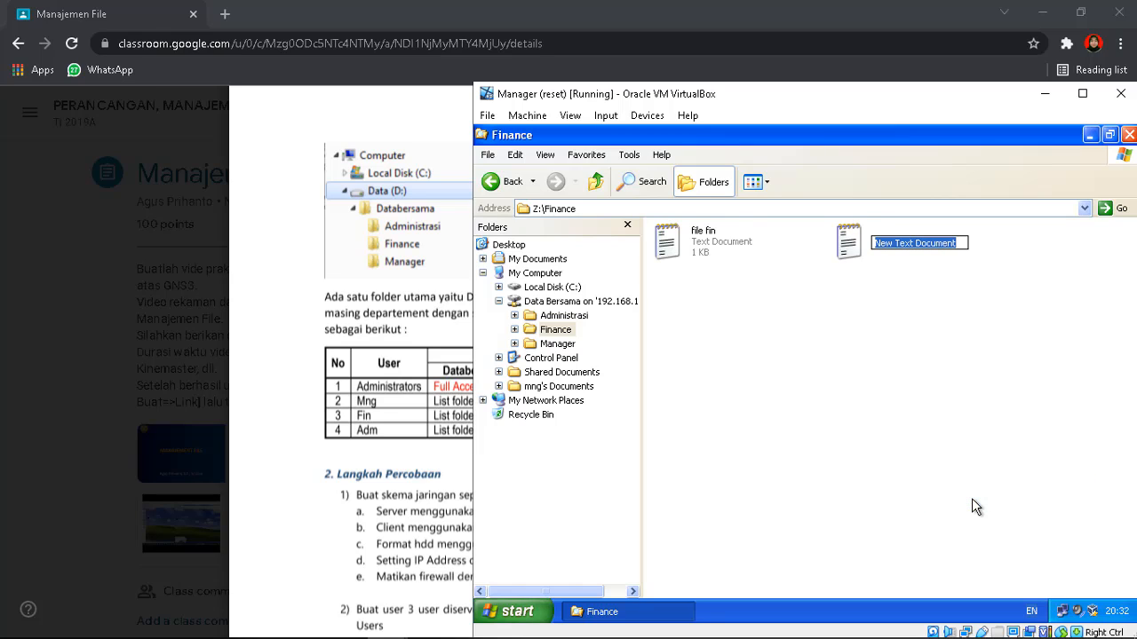
text(file)
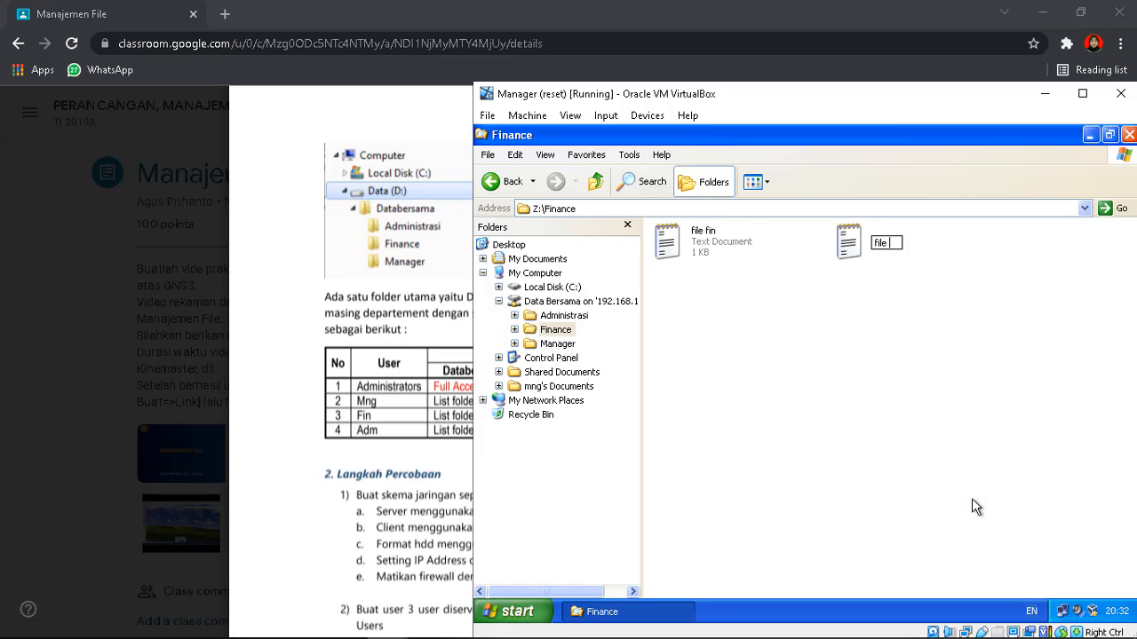
text( mng)
key(Return)
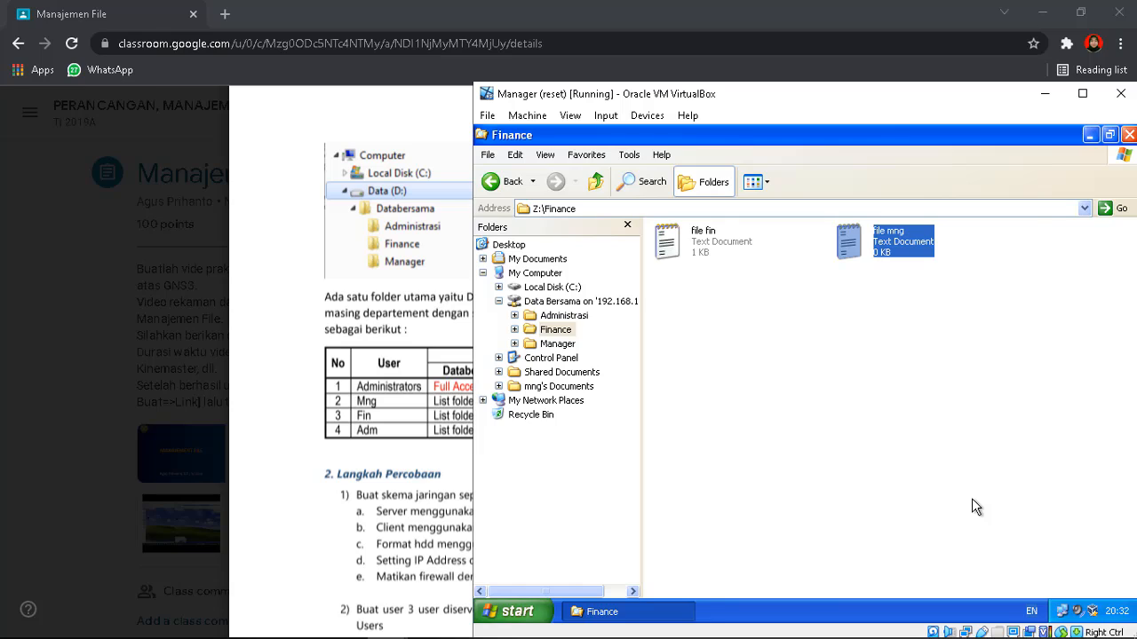
key(Return)
text(ini file)
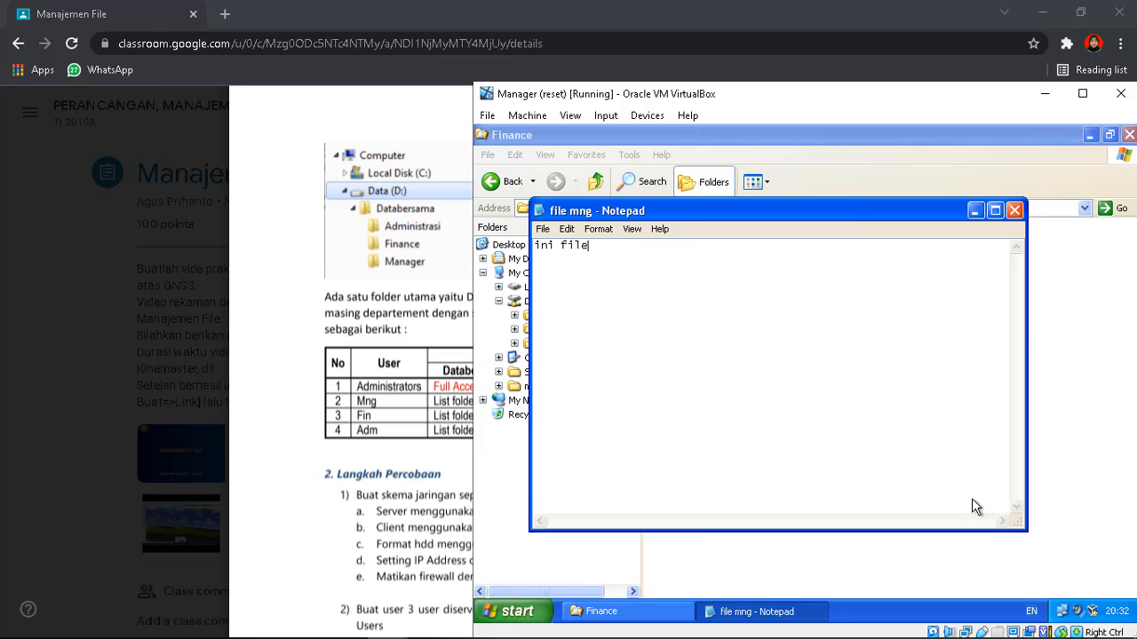
text( mng)
click(1015, 211)
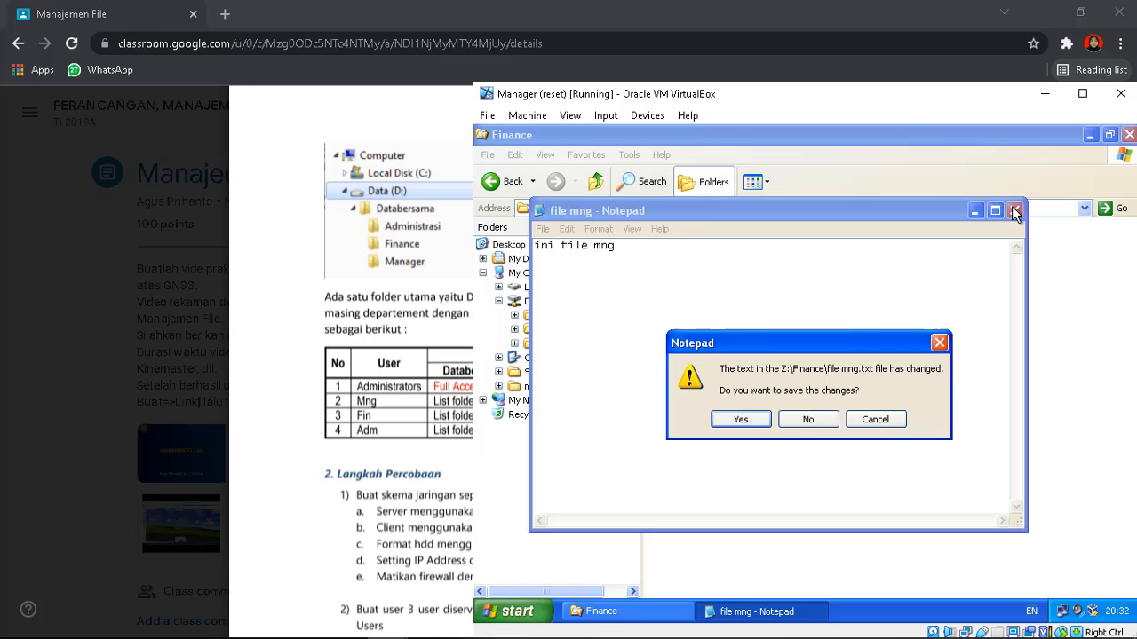
click(753, 417)
Append a new line 'file mng 2' to file fin and save it
click(875, 348)
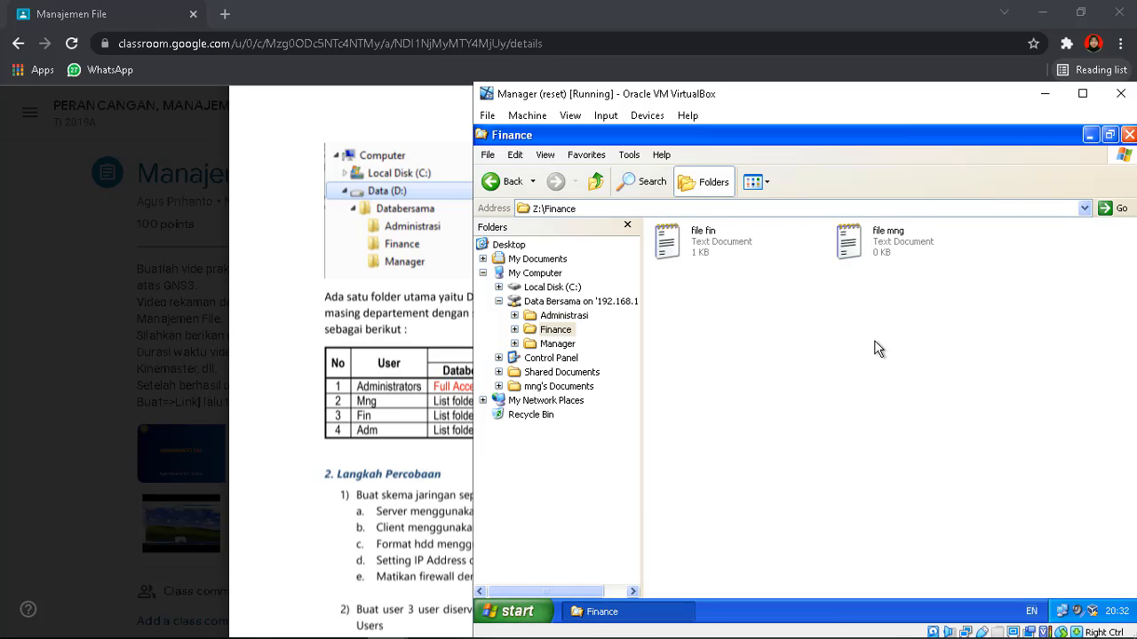
double_click(677, 235)
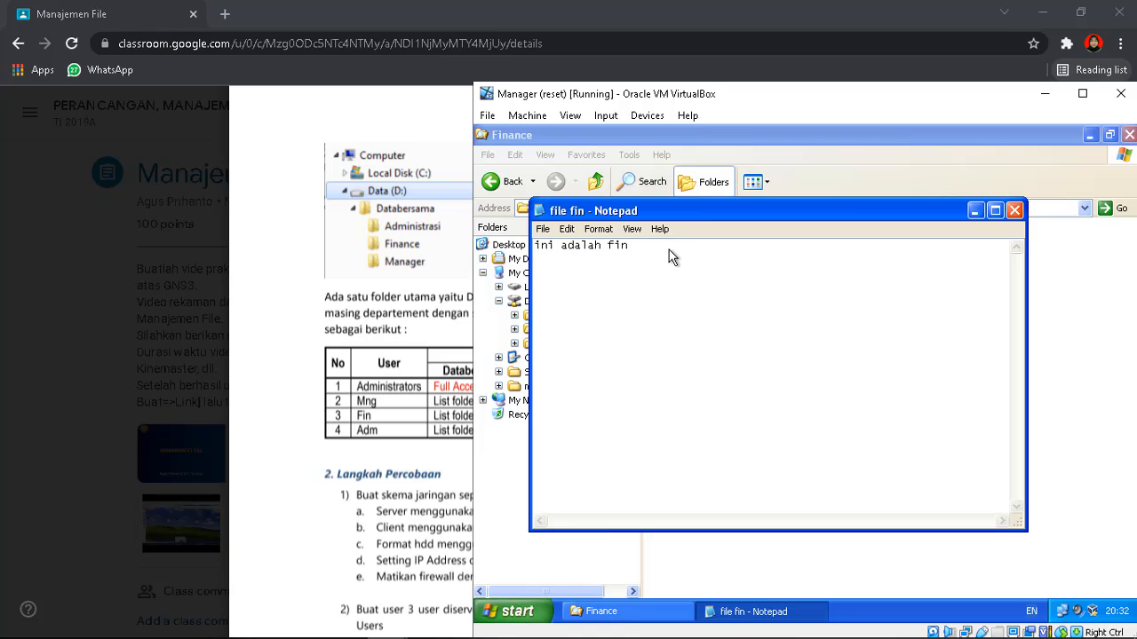
click(668, 250)
key(Return)
key(Return)
text(file mng 2)
click(1014, 210)
click(753, 419)
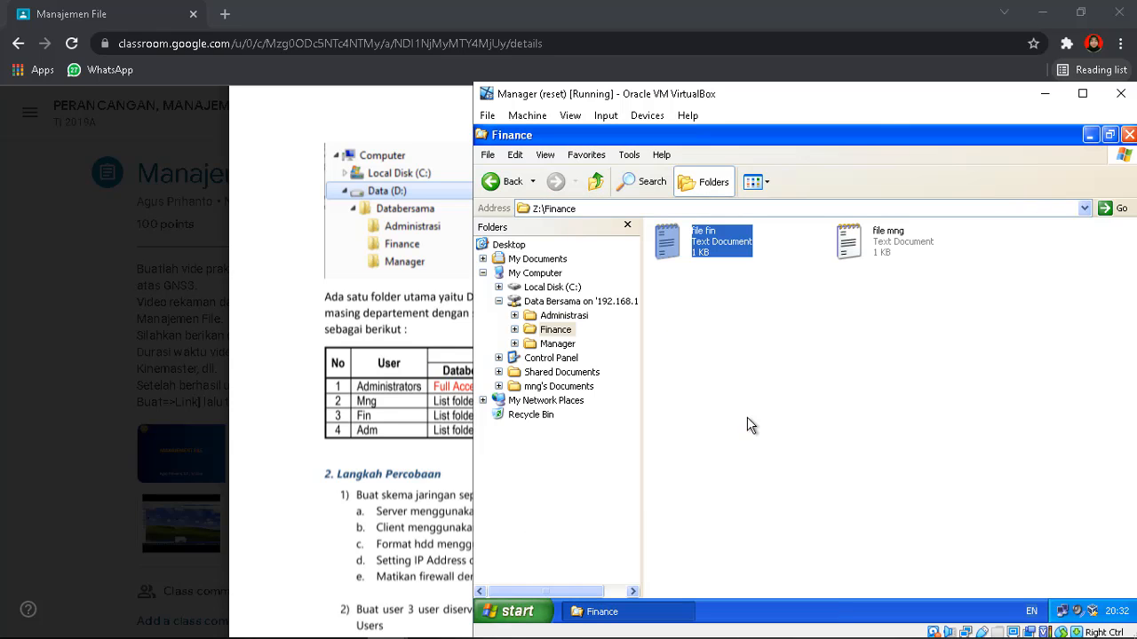
click(892, 301)
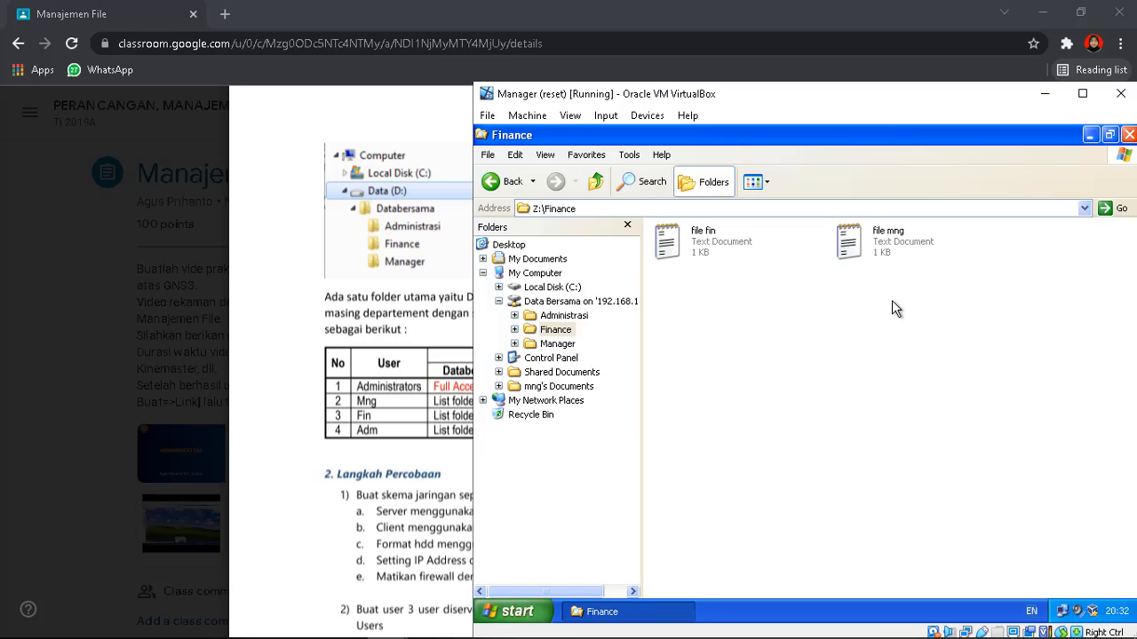
Bring the Manajemen File PDF forward and scroll to the page 5 step 7 test table
click(298, 428)
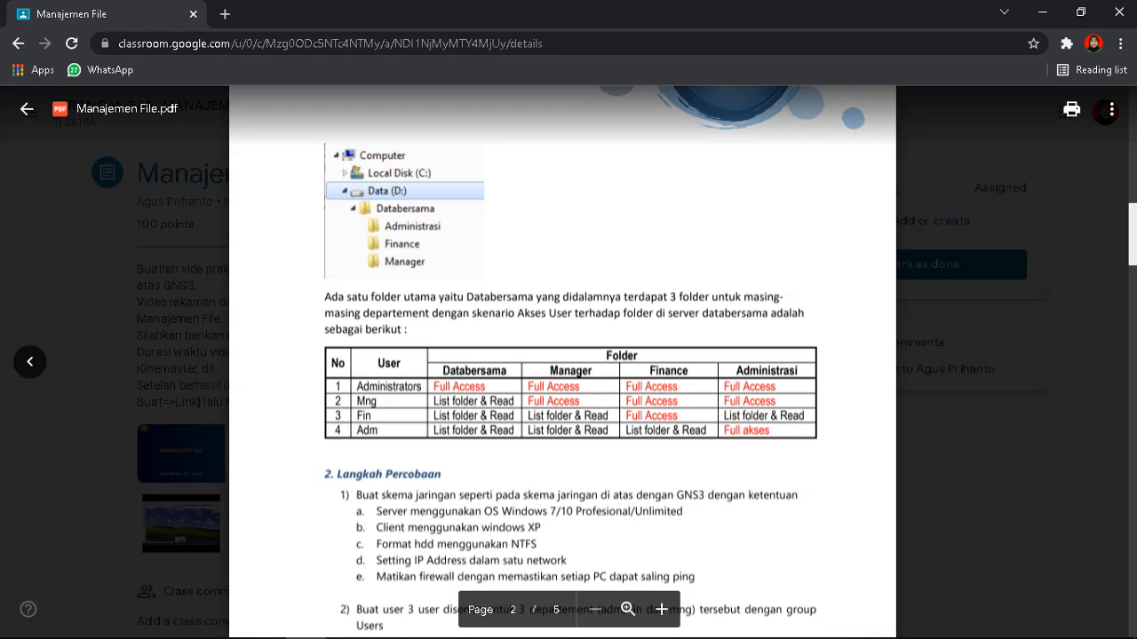
scroll(568, 373, down, 1)
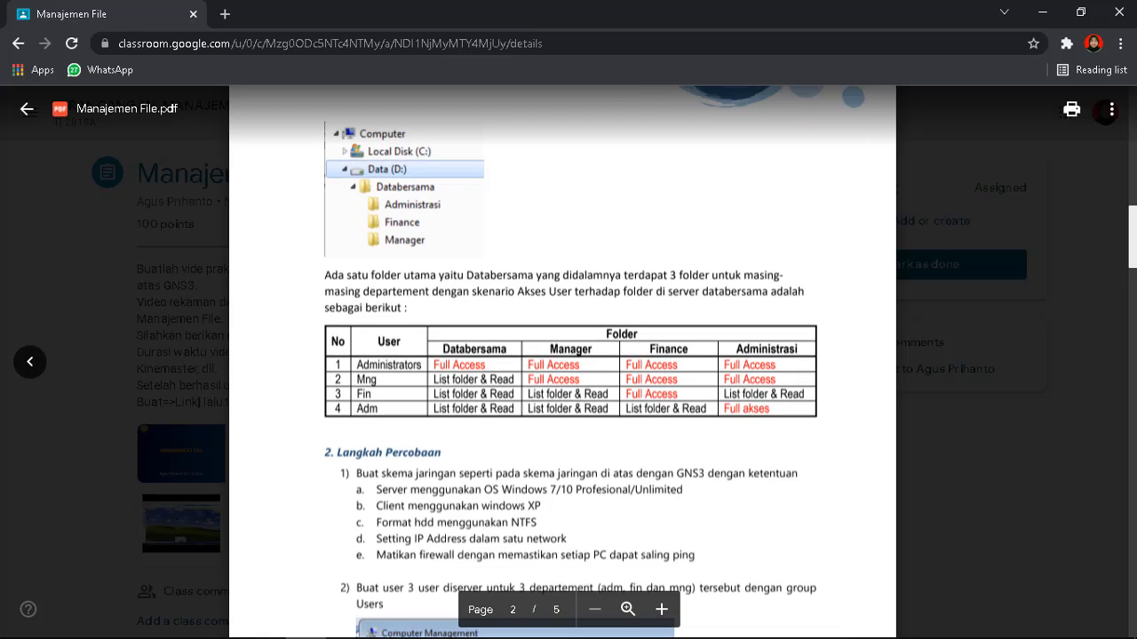
scroll(562, 362, down, 20)
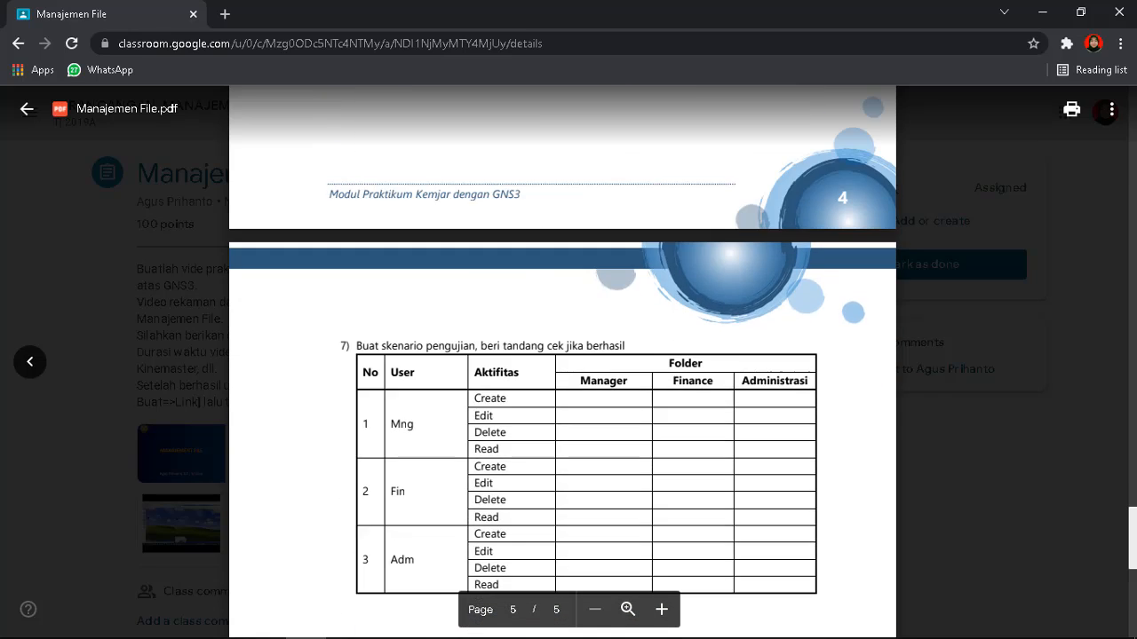